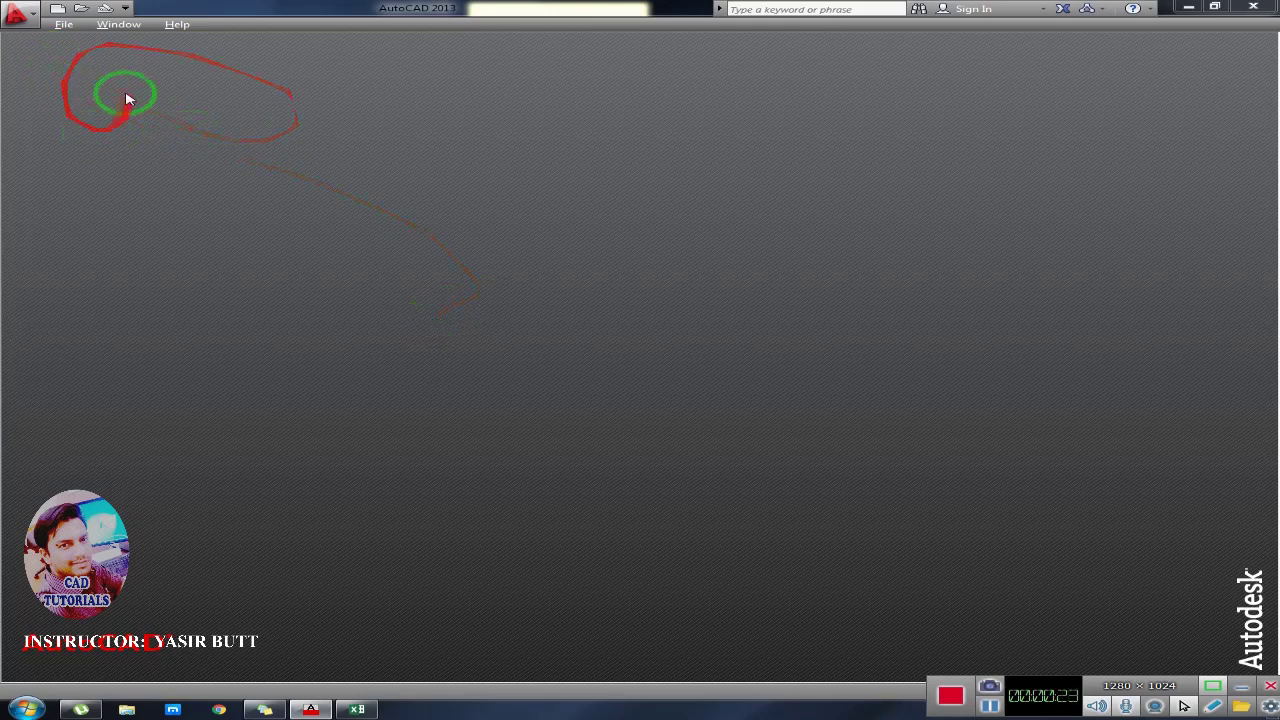
Open the existing "house plan" drawing from the Desktop
{"action": "left_click", "coordinate": [20, 16]}
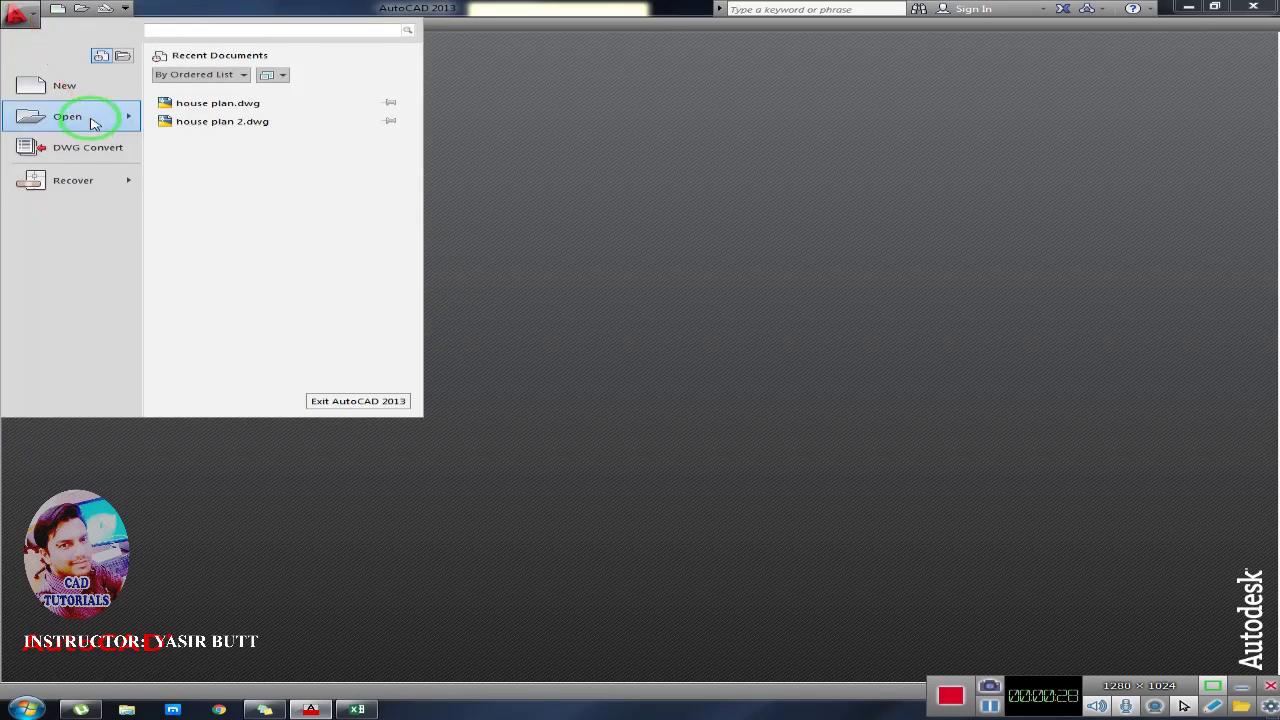
{"action": "mouse_move", "coordinate": [92, 122]}
{"action": "mouse_move", "coordinate": [256, 264]}
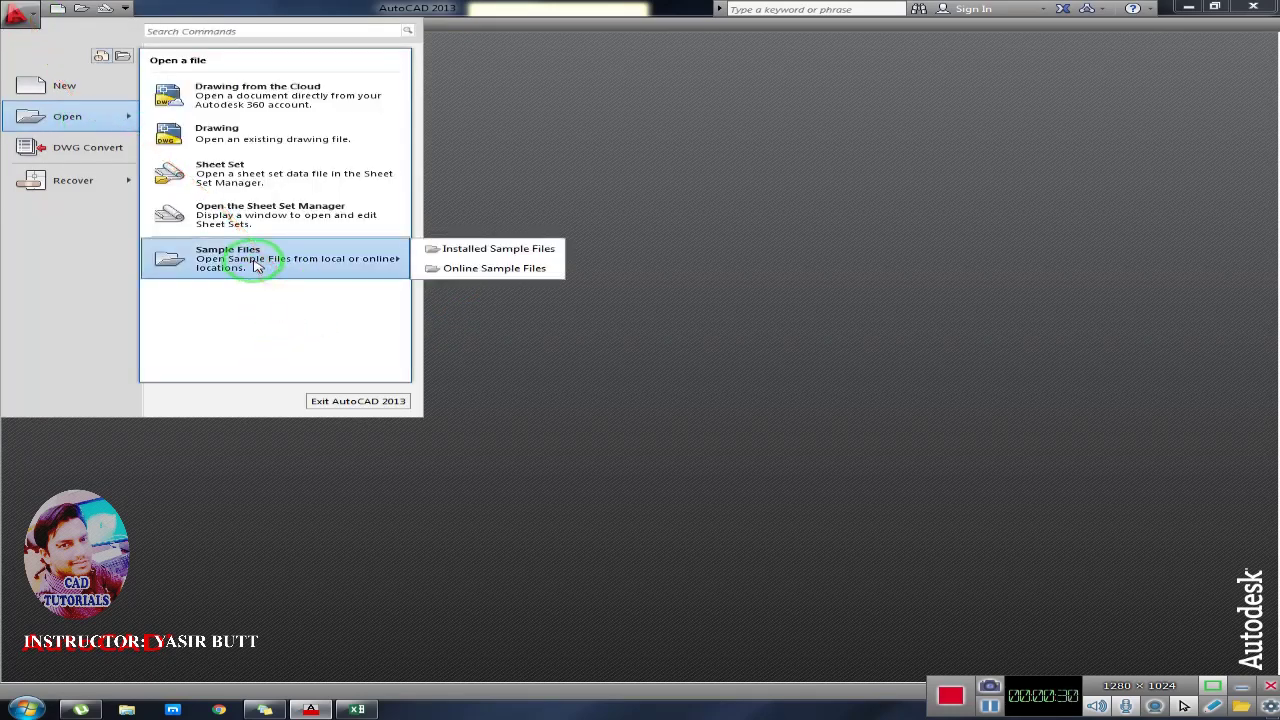
{"action": "left_click", "coordinate": [494, 258]}
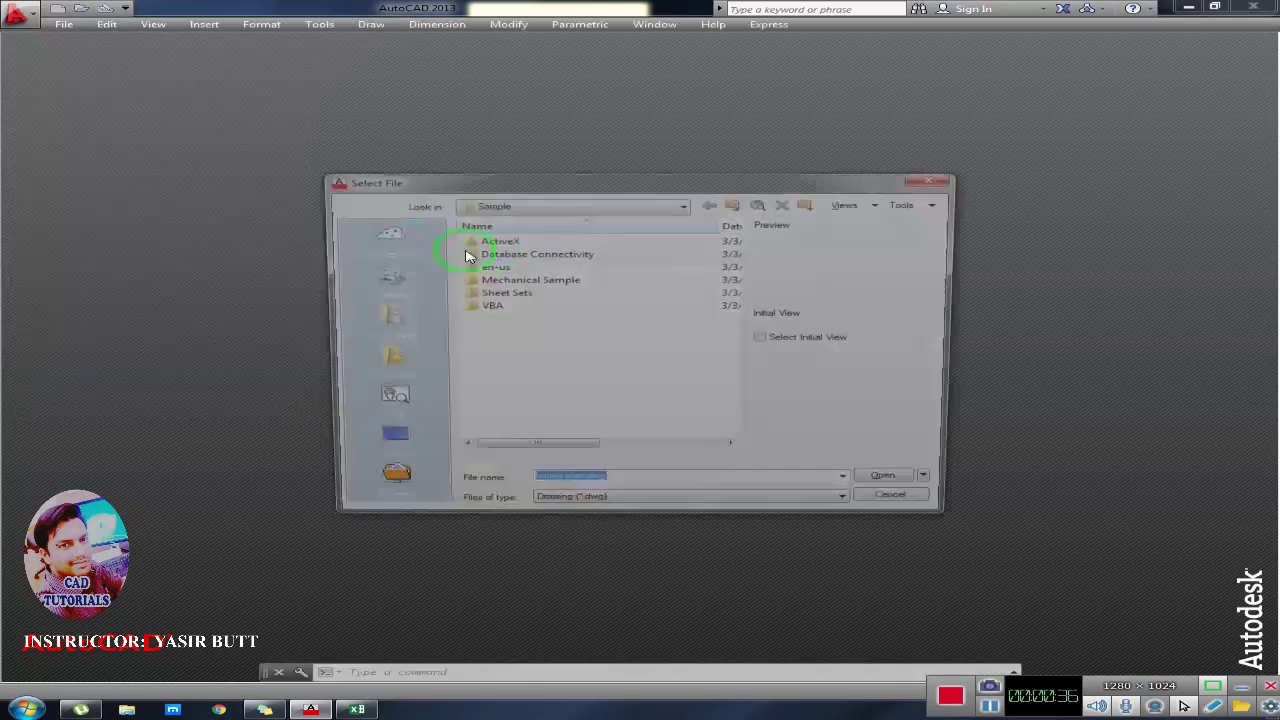
{"action": "left_click", "coordinate": [386, 443]}
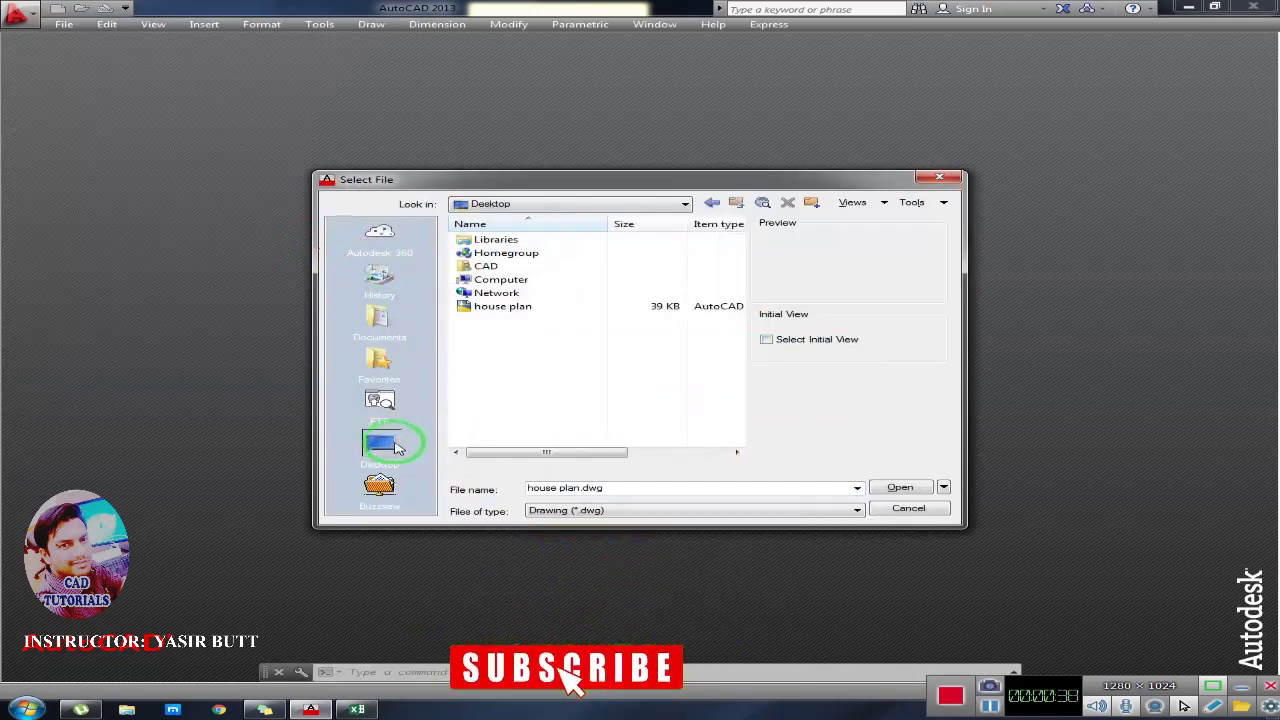
{"action": "left_click", "coordinate": [495, 308]}
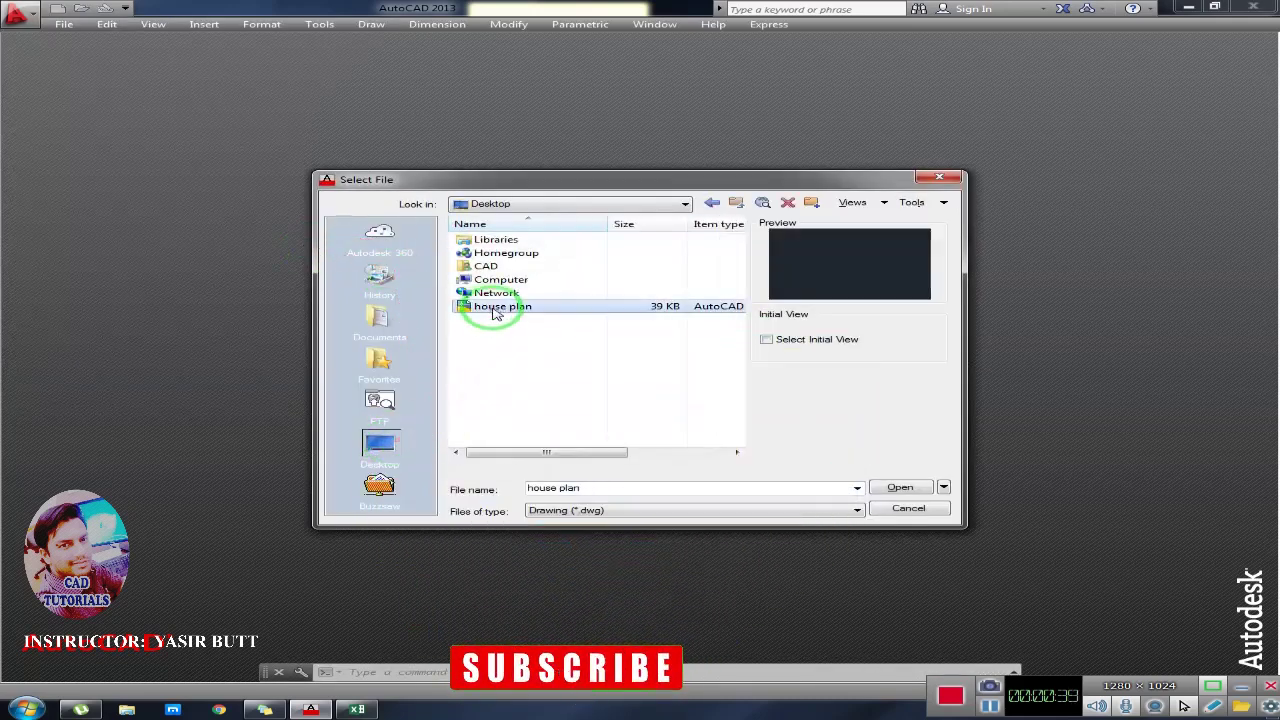
{"action": "left_click", "coordinate": [899, 487]}
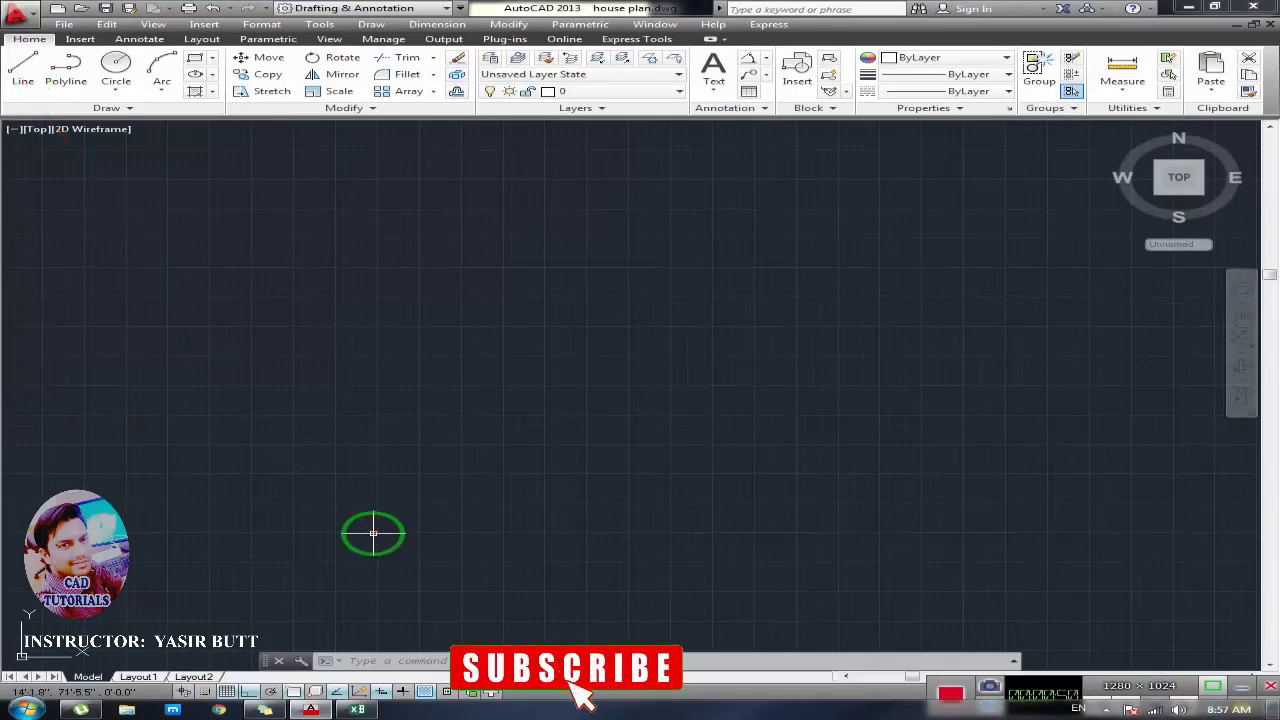
Switch to the Commands CAD workbook in Excel and review the row 16 headings of the command list and the entries beneath
{"action": "left_click", "coordinate": [357, 709]}
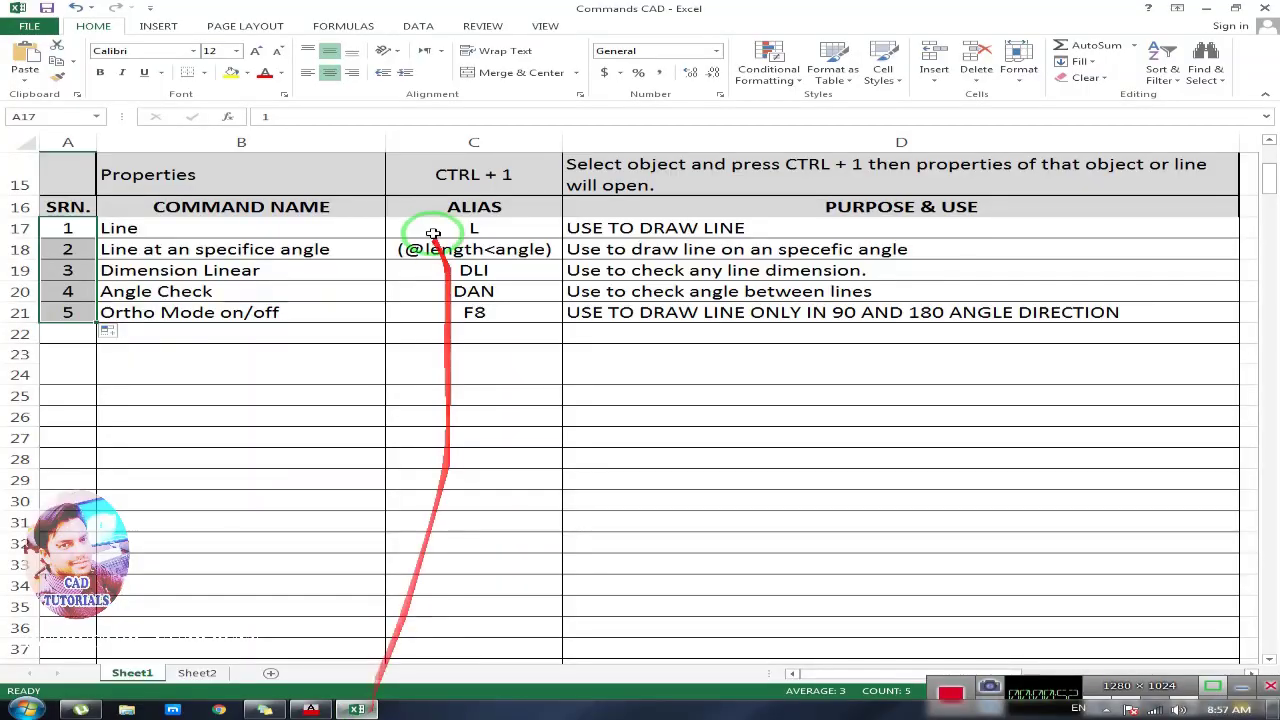
{"action": "left_click", "coordinate": [405, 422]}
{"action": "scroll", "coordinate": [405, 422], "scroll_direction": "down", "scroll_amount": 1}
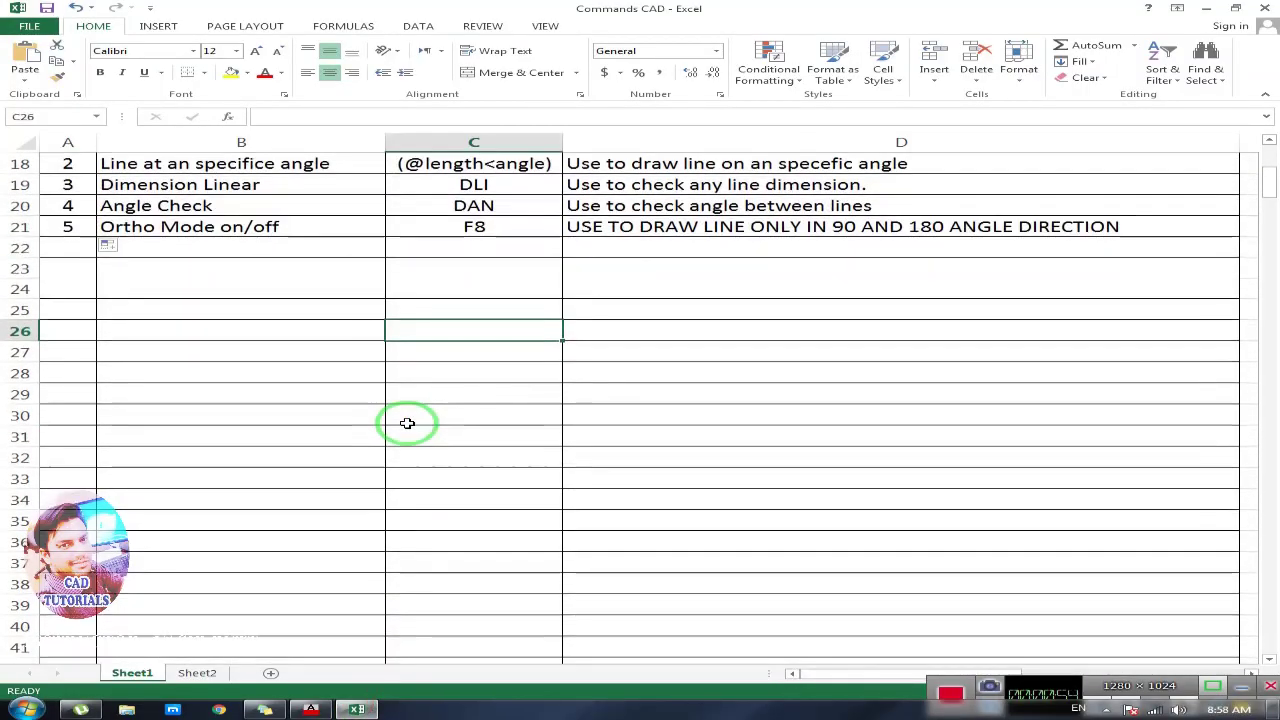
{"action": "scroll", "coordinate": [405, 422], "scroll_direction": "up", "scroll_amount": 1}
{"action": "left_click", "coordinate": [109, 206]}
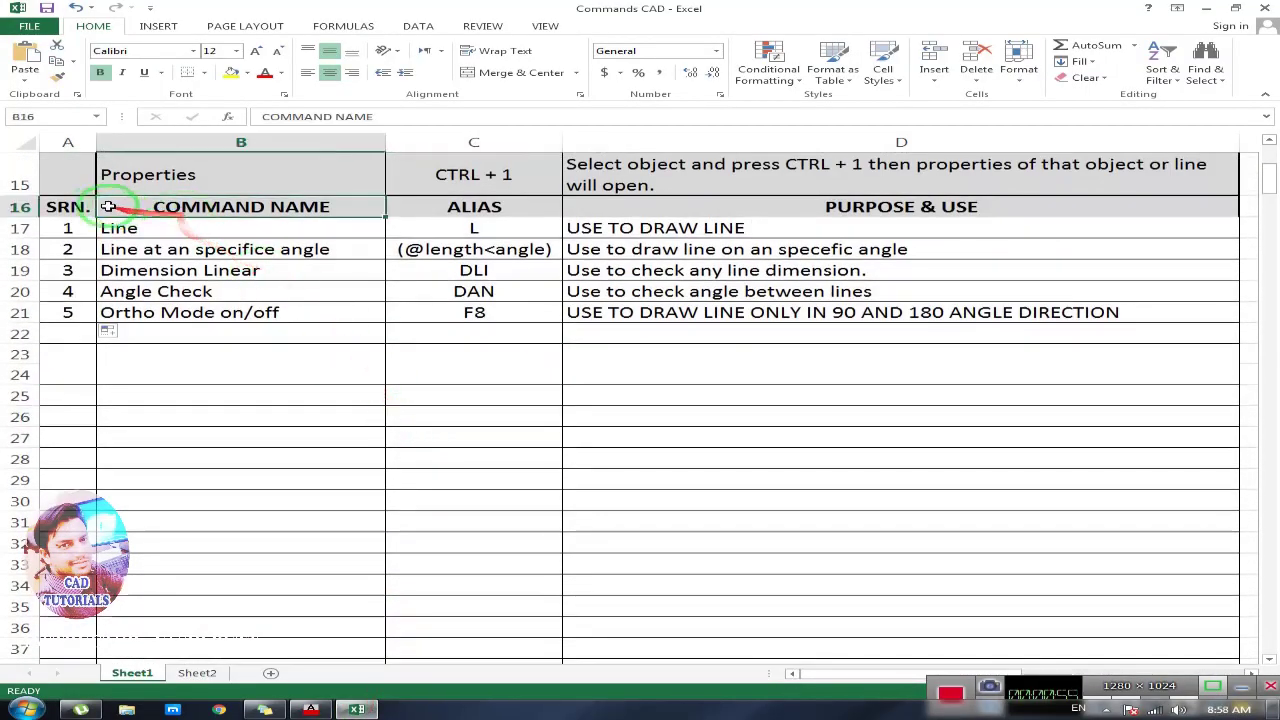
{"action": "left_click", "coordinate": [22, 207]}
{"action": "left_click_drag", "start_coordinate": [1267, 172], "coordinate": [1274, 195]}
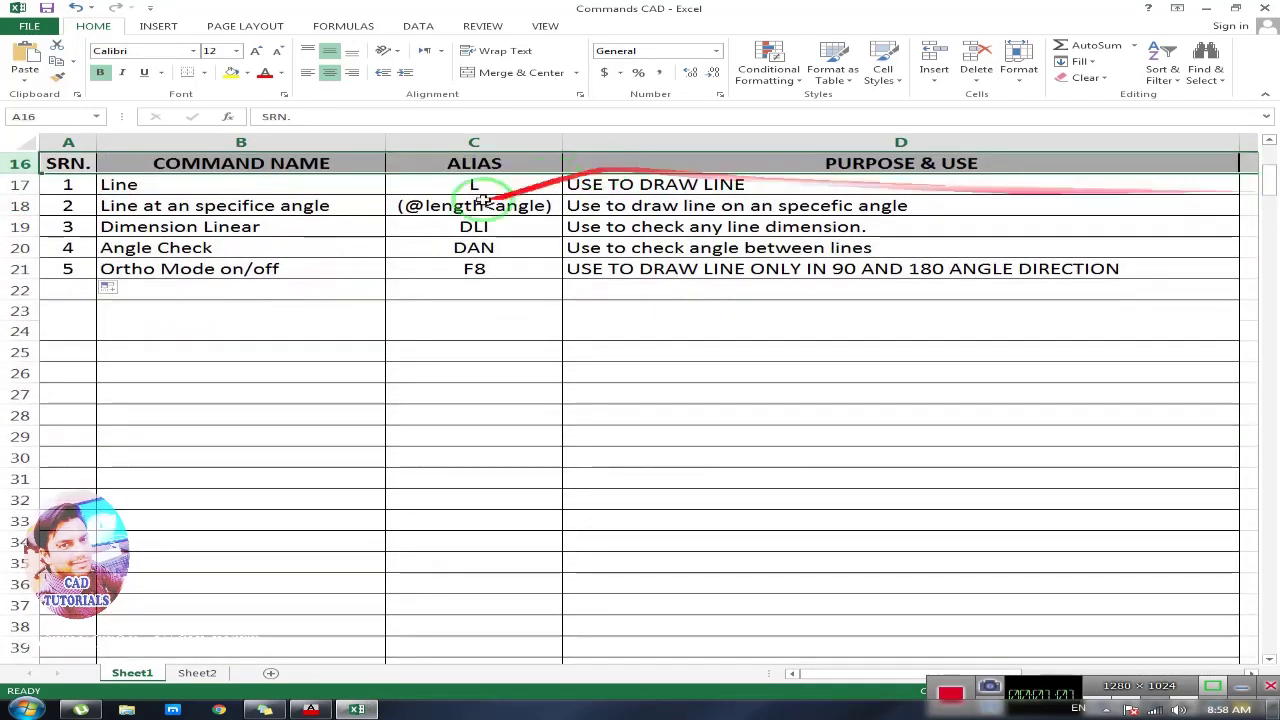
{"action": "left_click", "coordinate": [152, 246]}
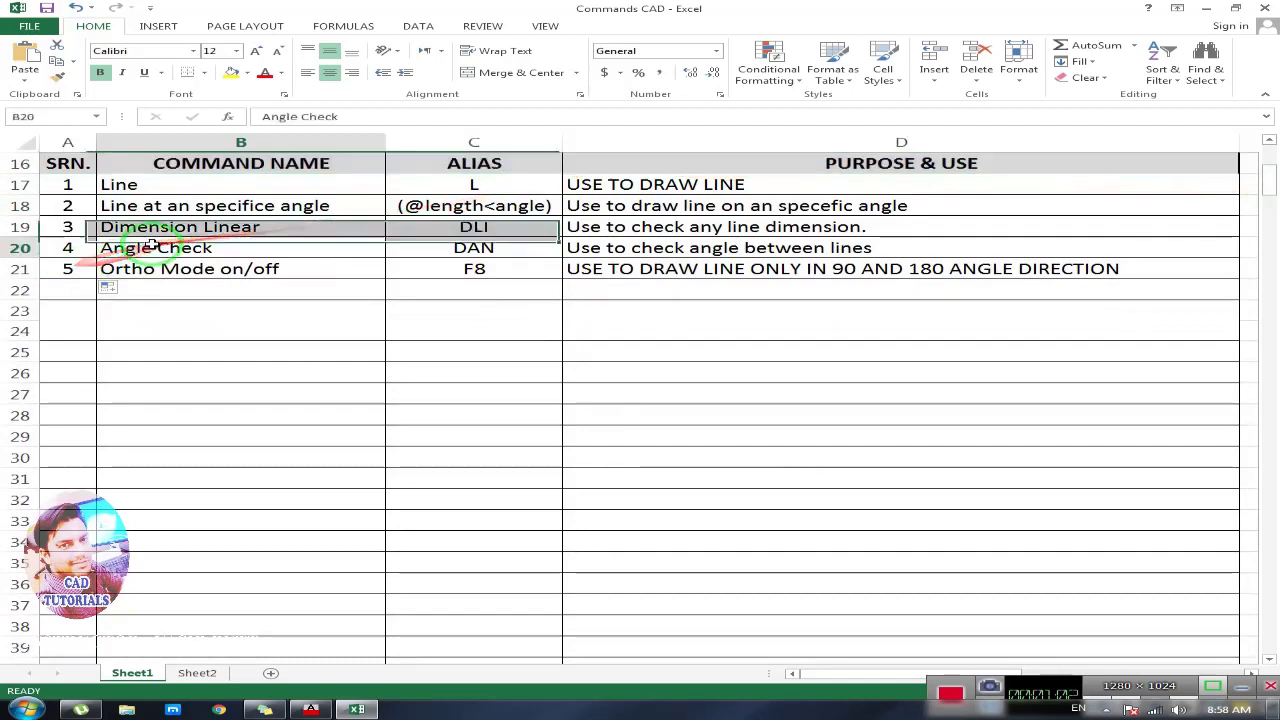
{"action": "left_click", "coordinate": [68, 170]}
{"action": "left_click", "coordinate": [180, 168]}
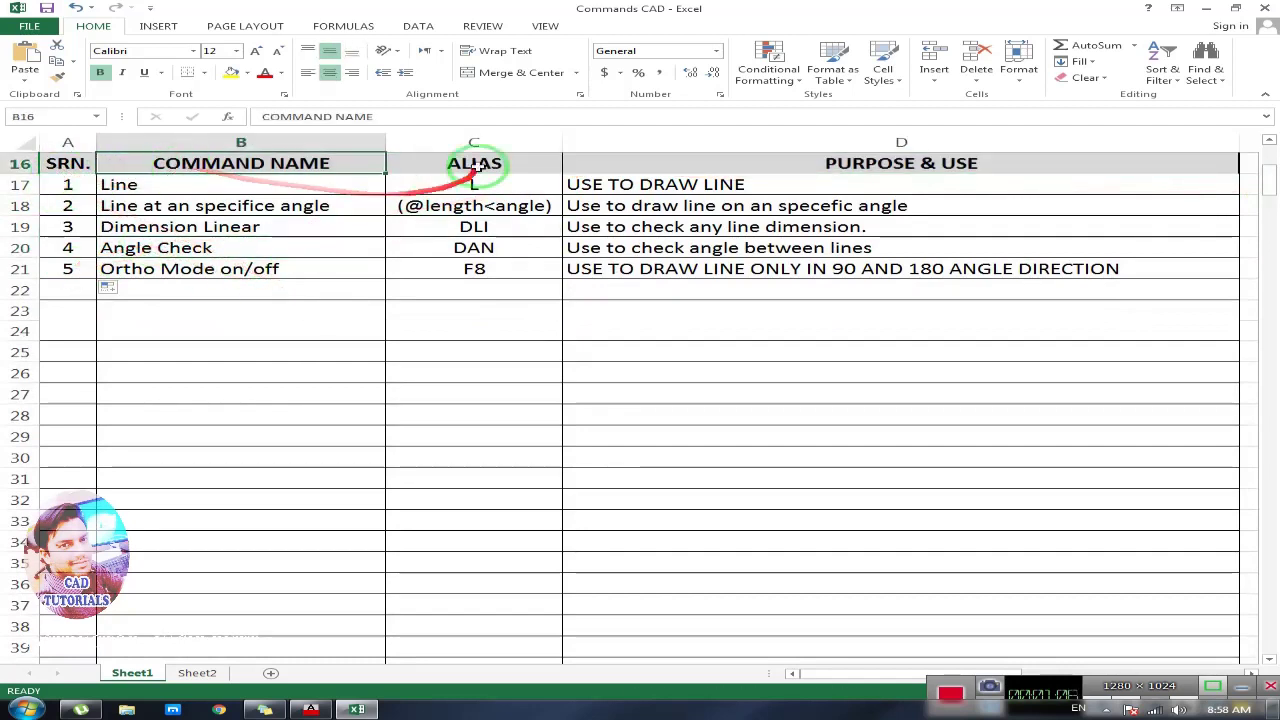
{"action": "left_click", "coordinate": [476, 165]}
{"action": "left_click", "coordinate": [786, 166]}
{"action": "left_click", "coordinate": [194, 164]}
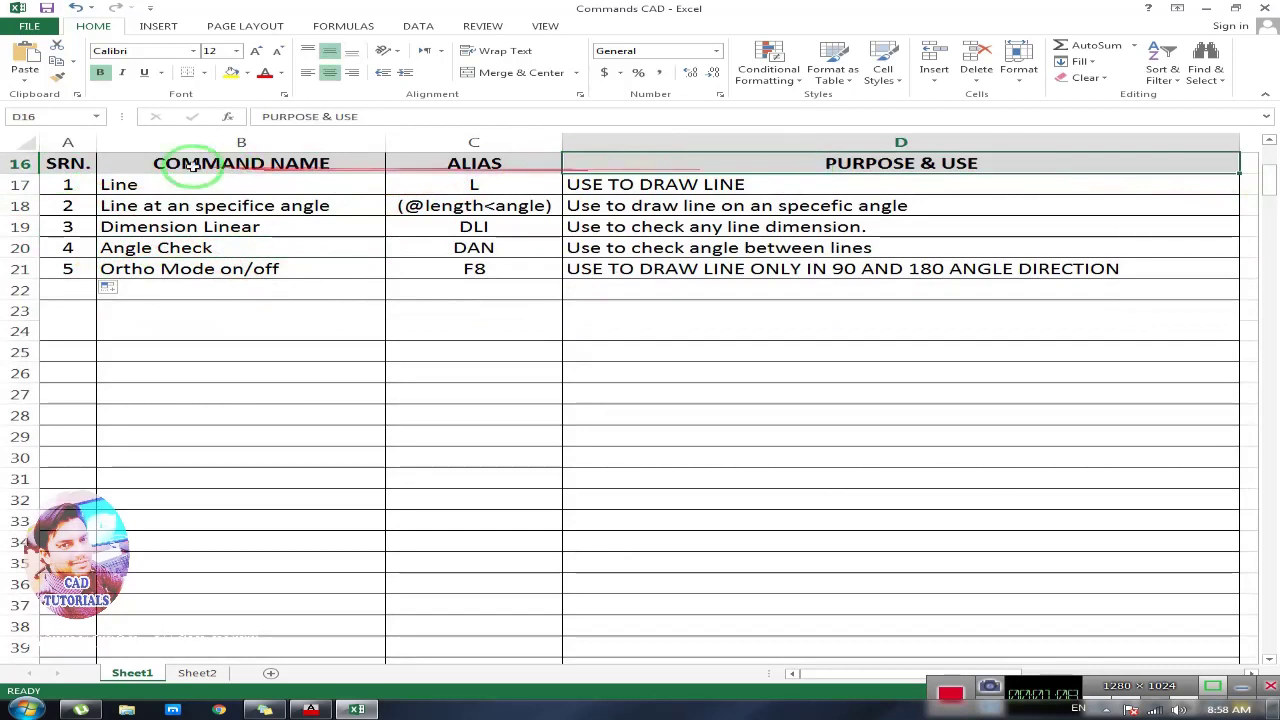
Fill the header cells A16 to D16, from SRN. to PURPOSE & USE, with yellow
{"action": "left_click", "coordinate": [90, 165]}
{"action": "left_click_drag", "start_coordinate": [90, 165], "coordinate": [870, 166]}
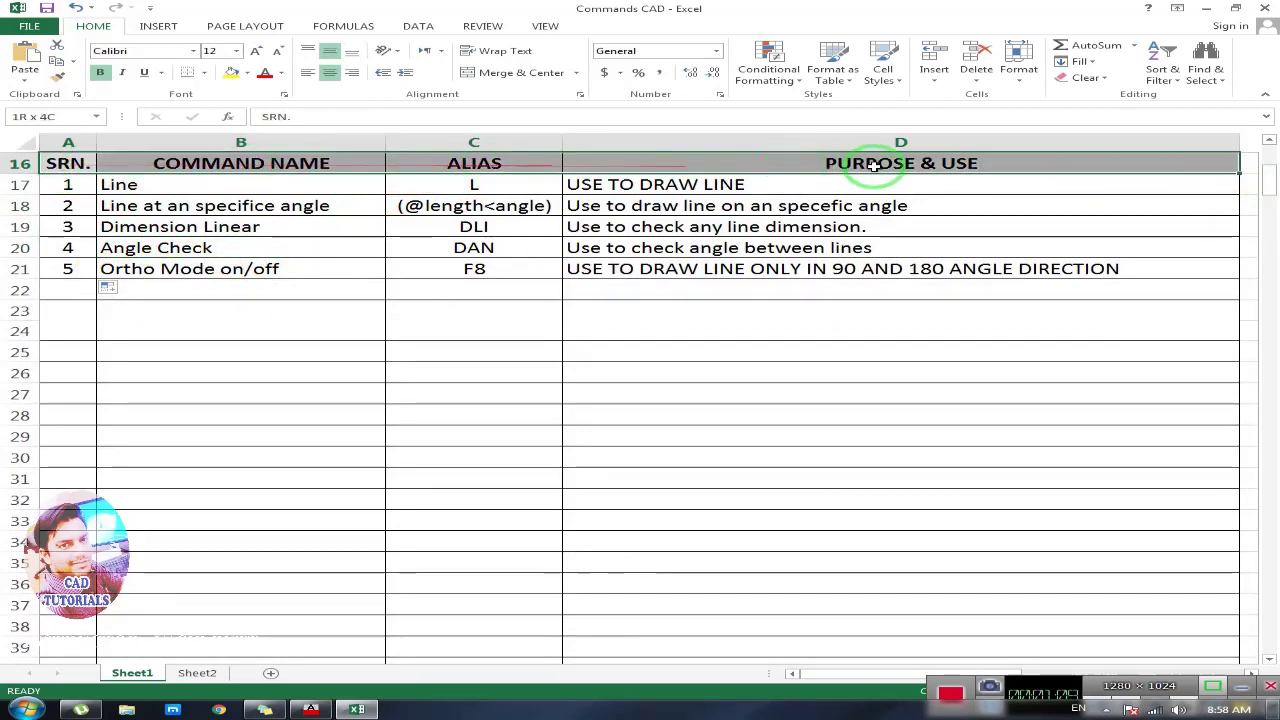
{"action": "left_click", "coordinate": [231, 73]}
{"action": "left_click", "coordinate": [302, 200]}
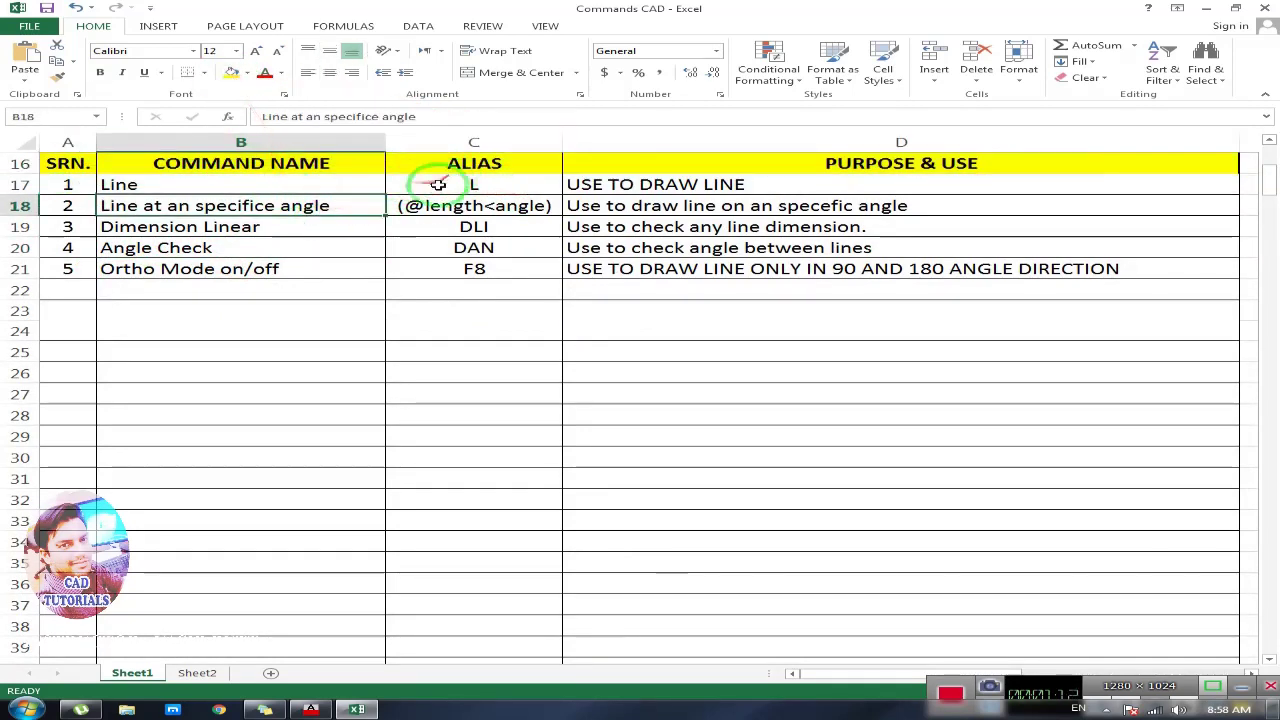
Examine the Line command's entry in row 17, covering its name, alias and purpose
{"action": "left_click", "coordinate": [417, 184]}
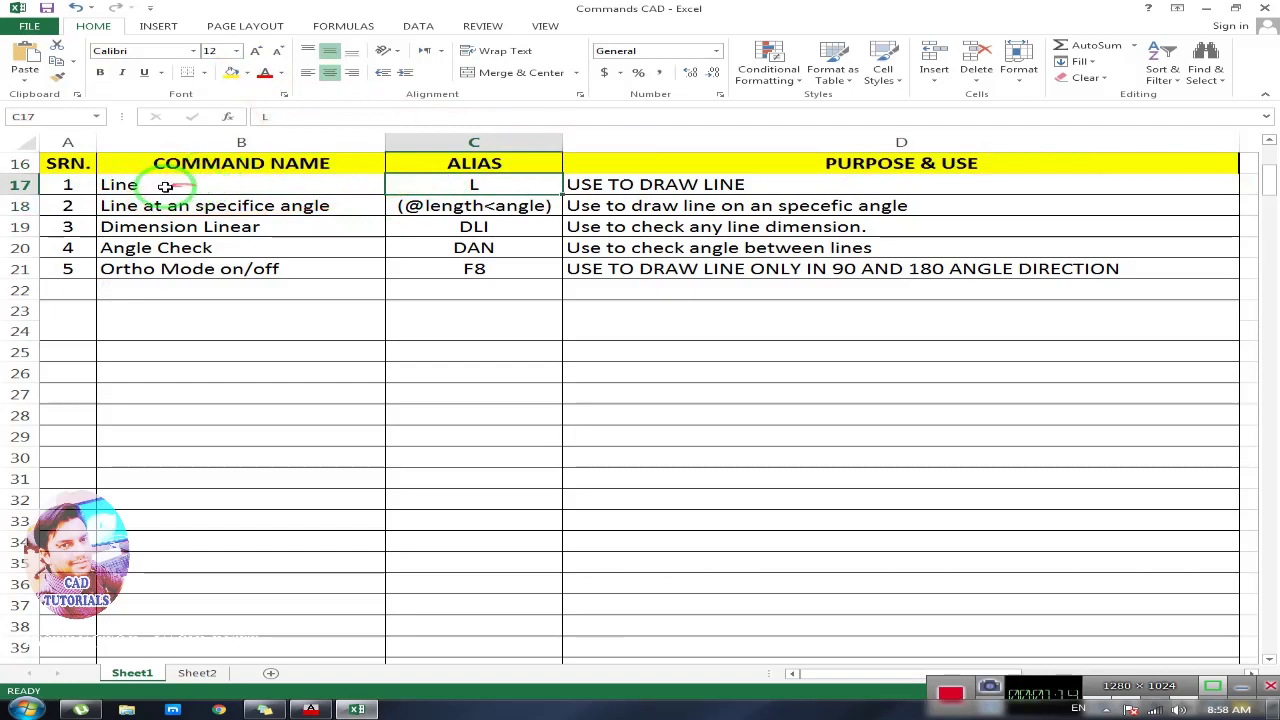
{"action": "left_click", "coordinate": [164, 187]}
{"action": "left_click", "coordinate": [464, 169]}
{"action": "left_click", "coordinate": [462, 185]}
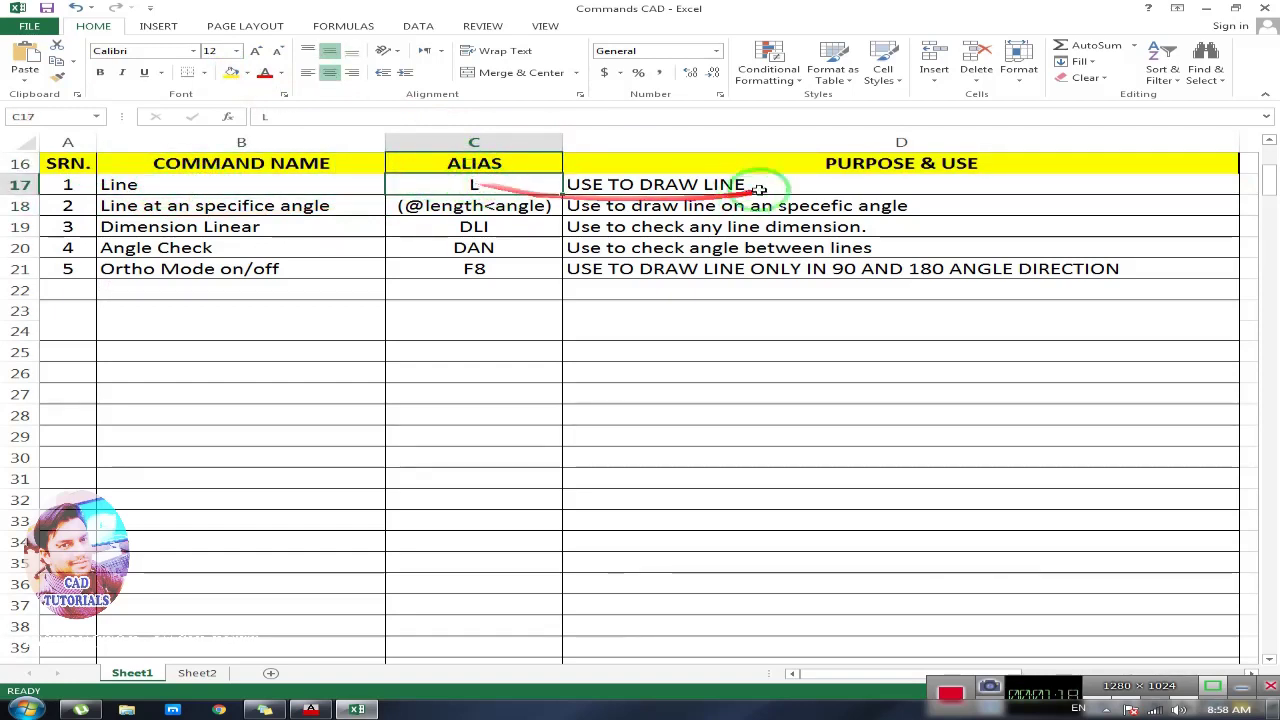
{"action": "left_click", "coordinate": [785, 171]}
{"action": "left_click", "coordinate": [737, 187]}
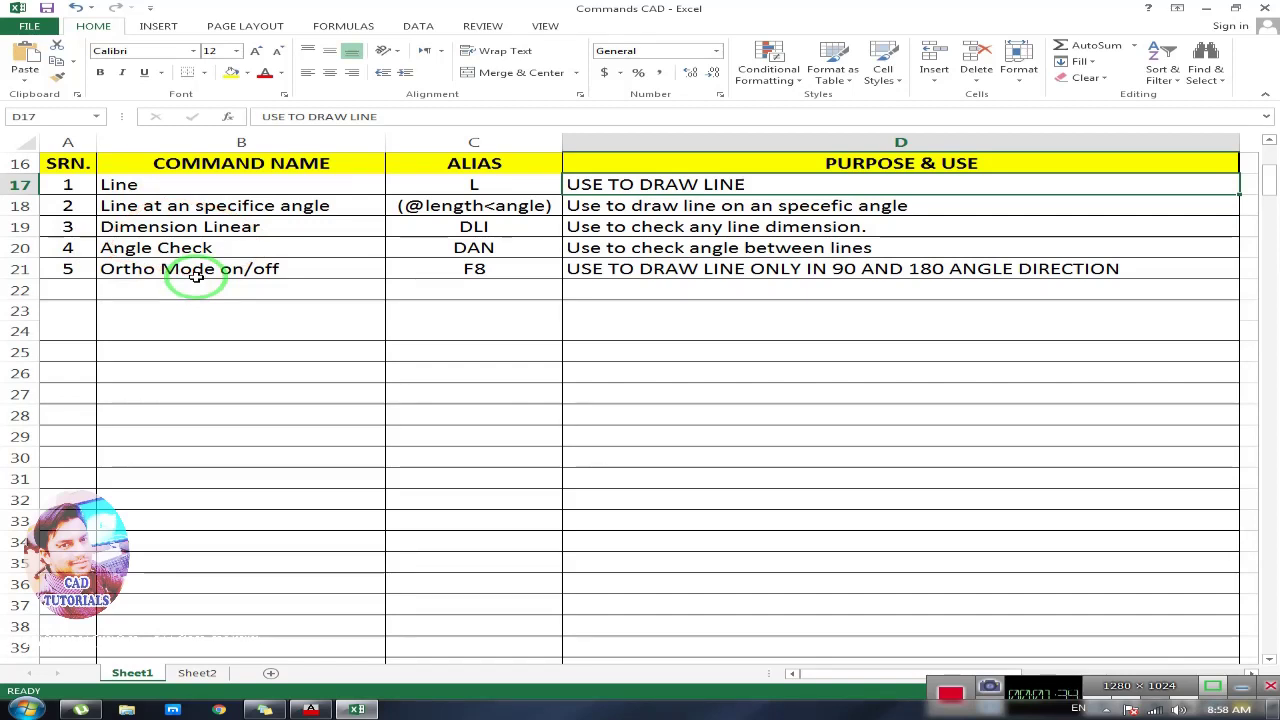
{"action": "left_click", "coordinate": [163, 190]}
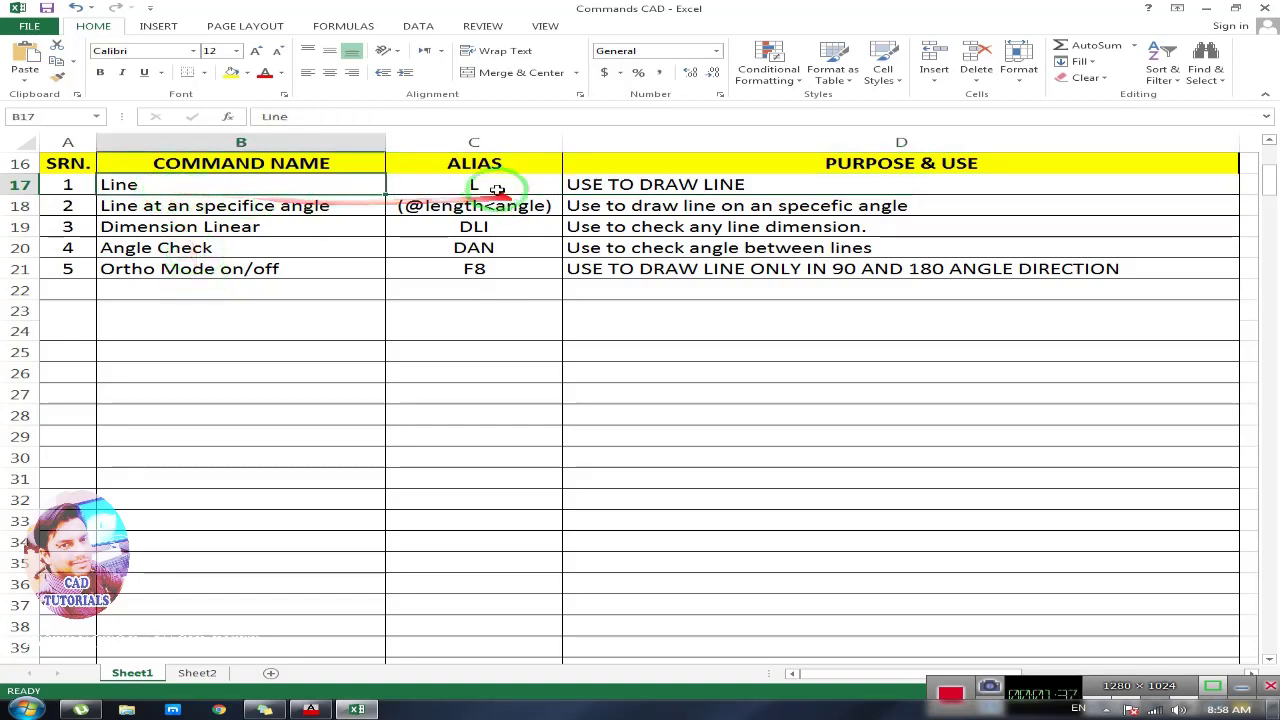
{"action": "left_click", "coordinate": [492, 187]}
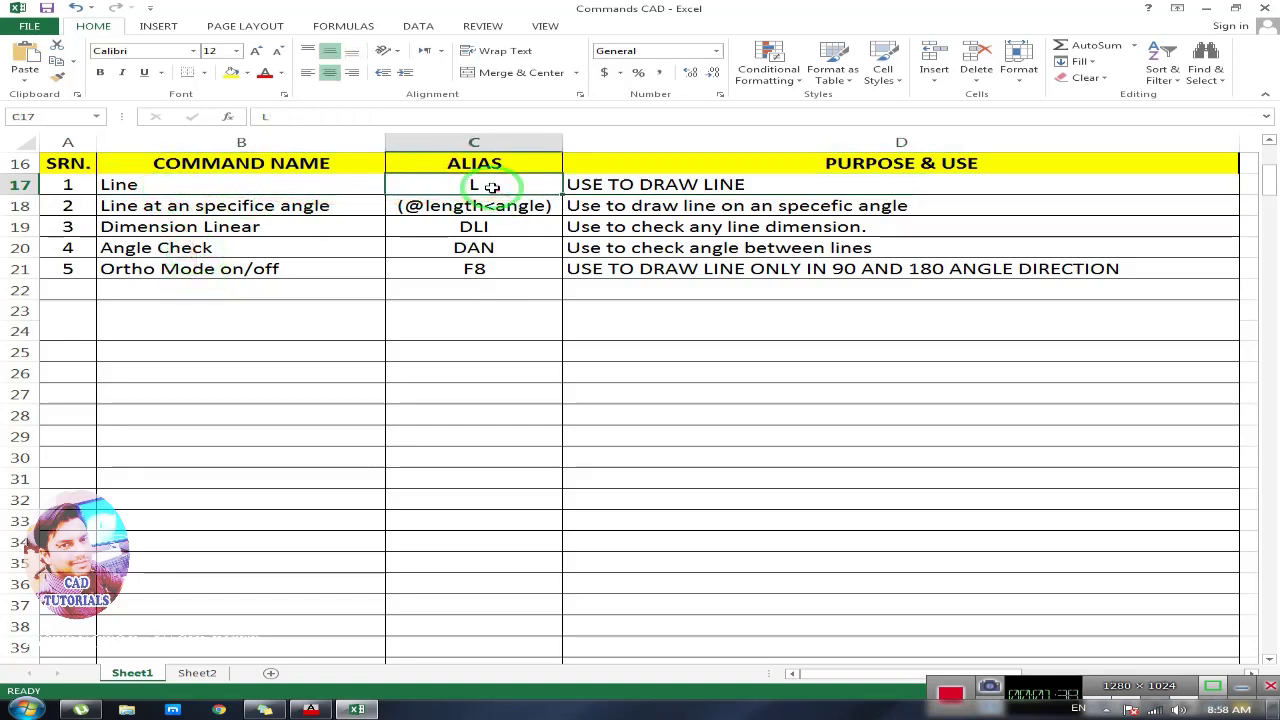
{"action": "left_click", "coordinate": [722, 185]}
{"action": "left_click_drag", "start_coordinate": [598, 186], "coordinate": [680, 188]}
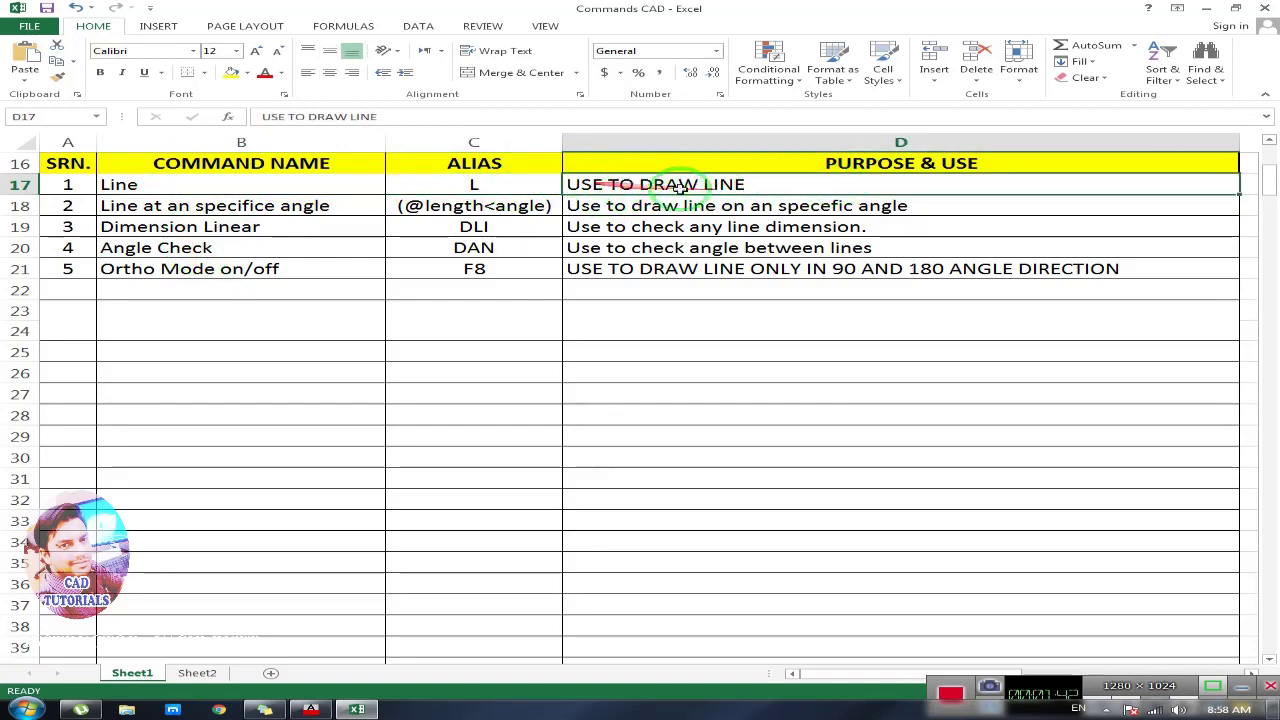
Review the aliases for drawing a line at a specific angle, Dimension Linear, Angle Check and Ortho Mode in rows 18 to 21
{"action": "left_click", "coordinate": [222, 208]}
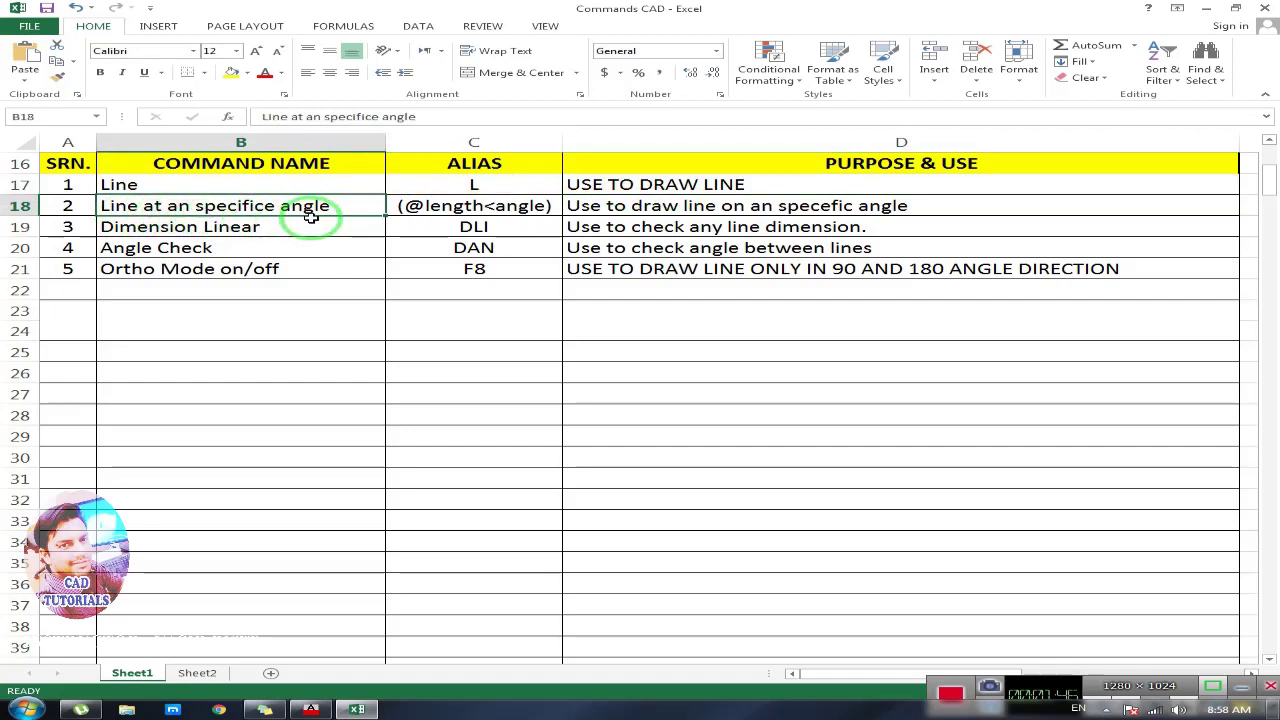
{"action": "left_click", "coordinate": [415, 208]}
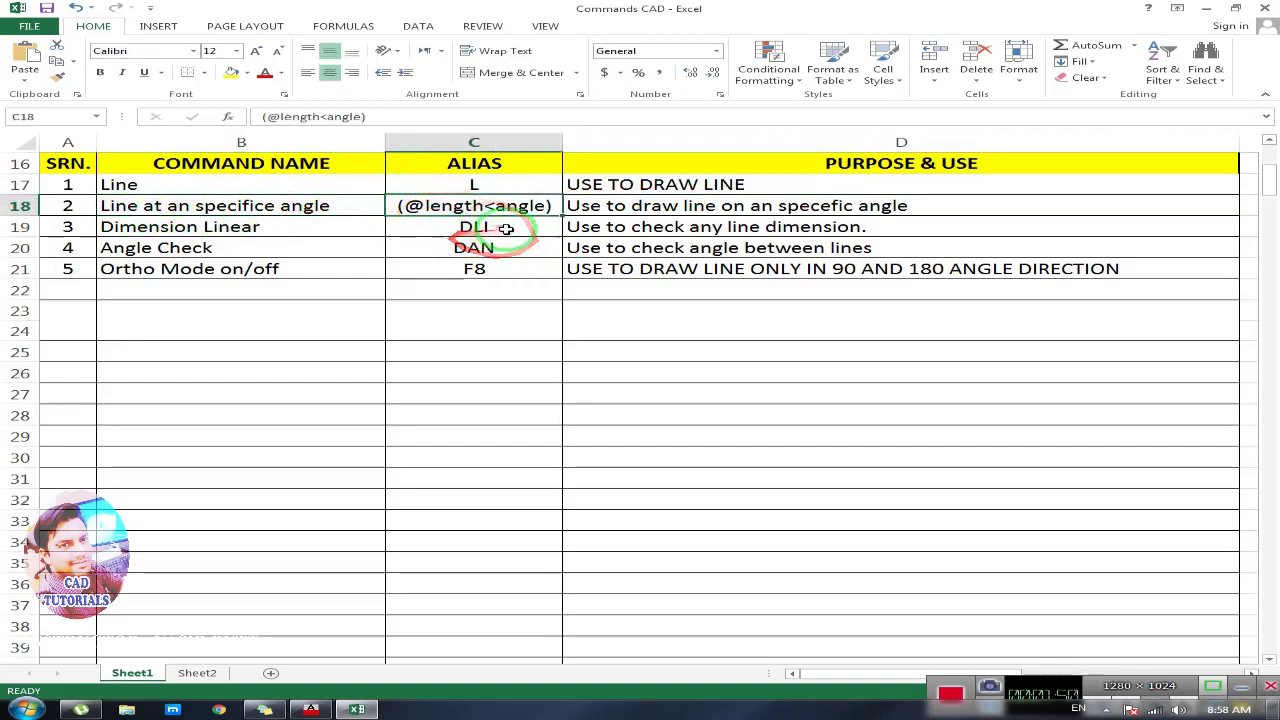
{"action": "left_click", "coordinate": [588, 207]}
{"action": "left_click", "coordinate": [175, 227]}
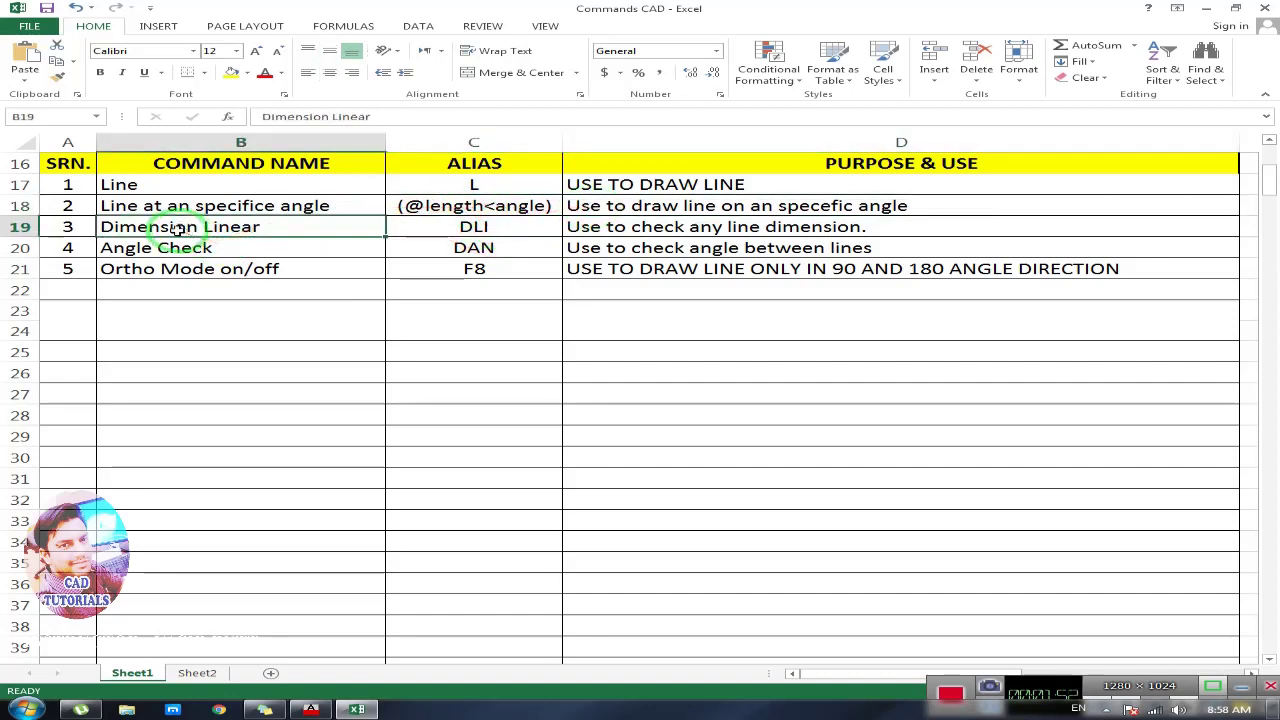
{"action": "left_click", "coordinate": [445, 230]}
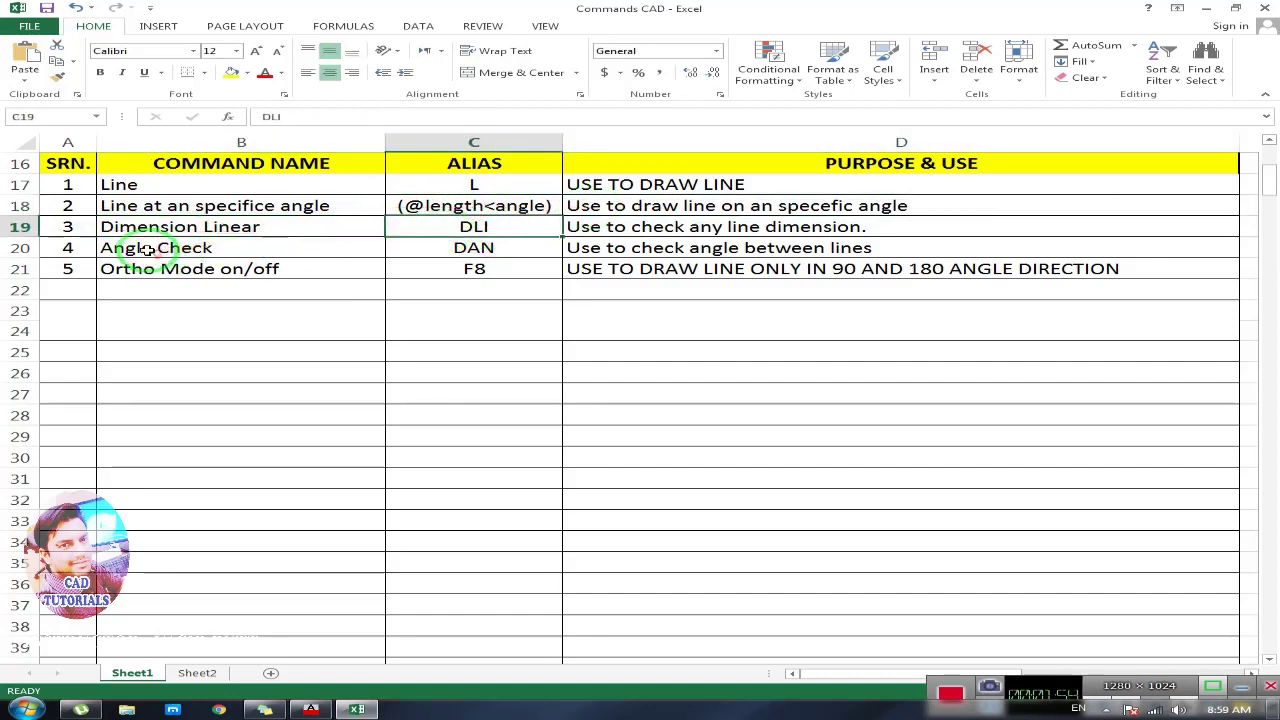
{"action": "left_click", "coordinate": [200, 249]}
{"action": "left_click", "coordinate": [437, 256]}
{"action": "left_click", "coordinate": [137, 271]}
{"action": "left_click", "coordinate": [486, 270]}
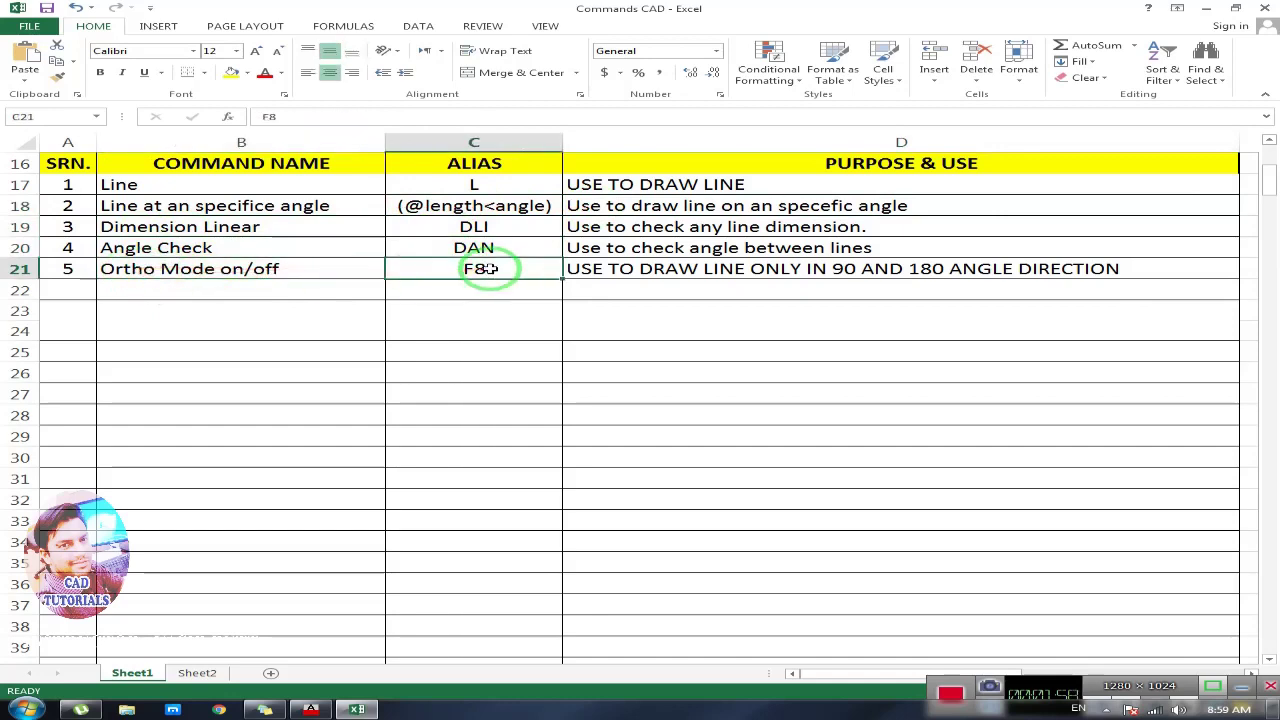
Switch back to AutoCAD and use Line with Ortho off to draw seven connected freehand segments, zigzagging across and looping back beneath
{"action": "left_click", "coordinate": [1208, 8]}
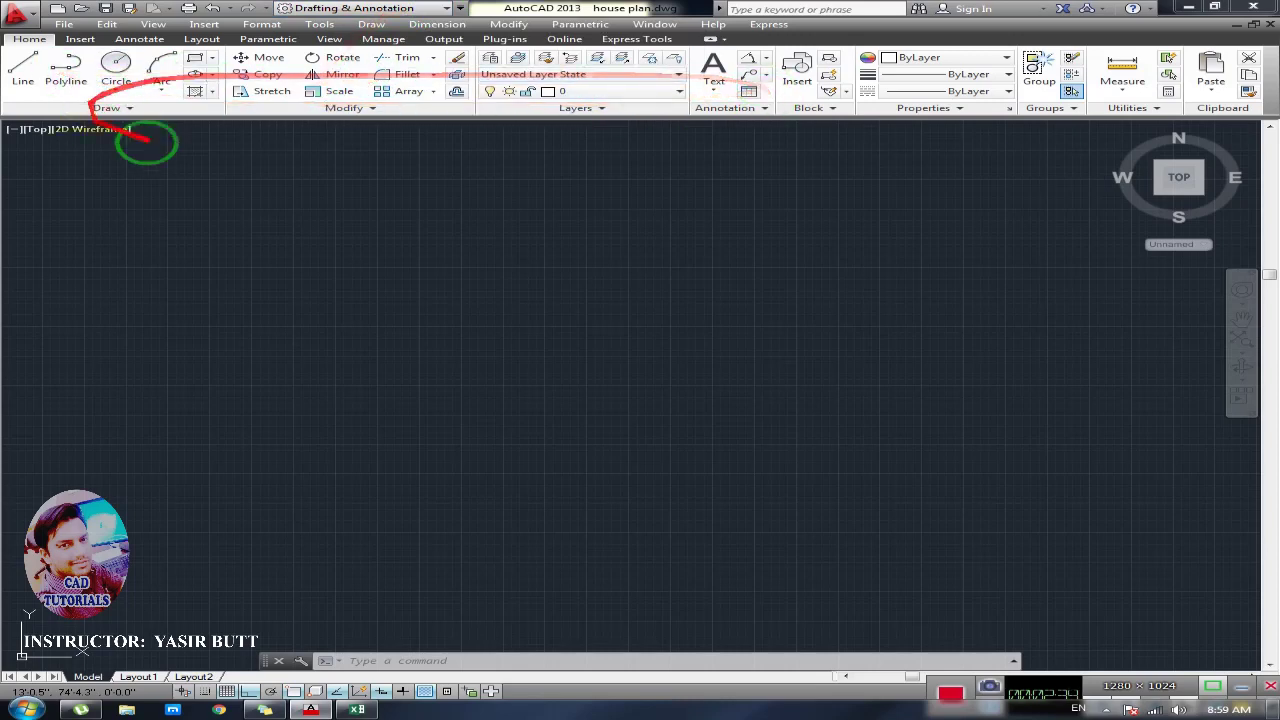
{"action": "left_click", "coordinate": [24, 78]}
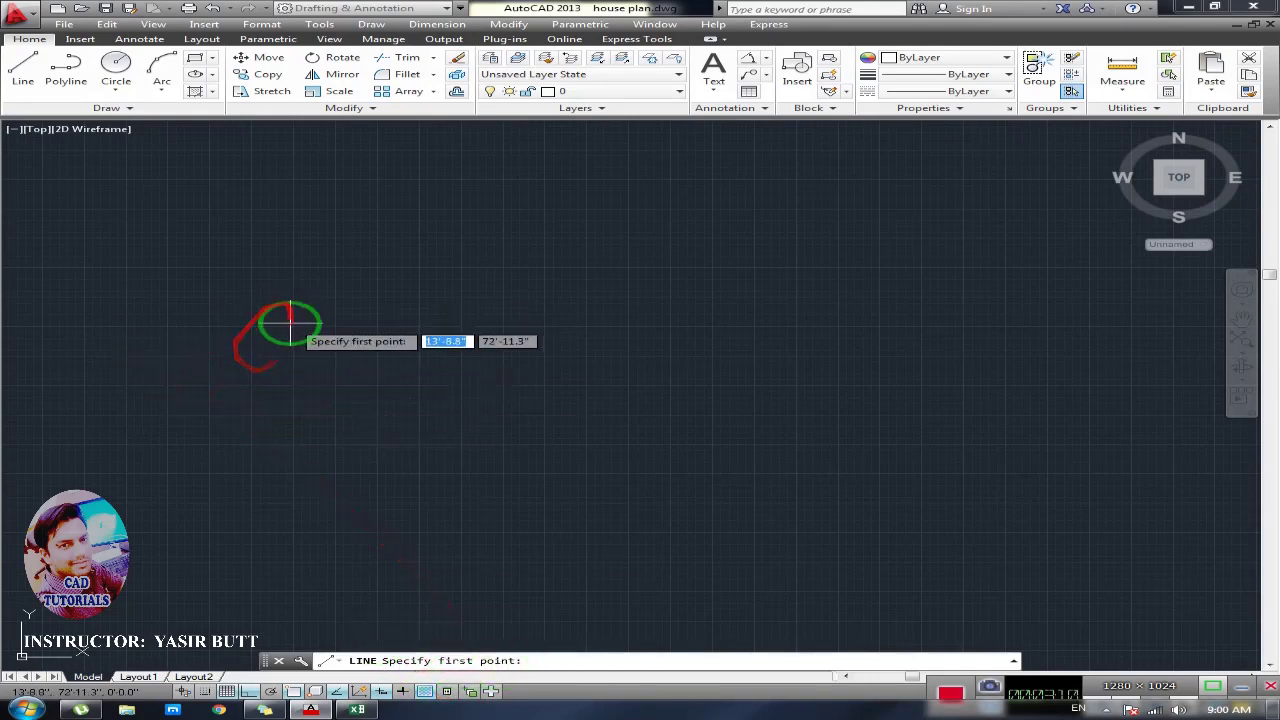
{"action": "left_click", "coordinate": [209, 296]}
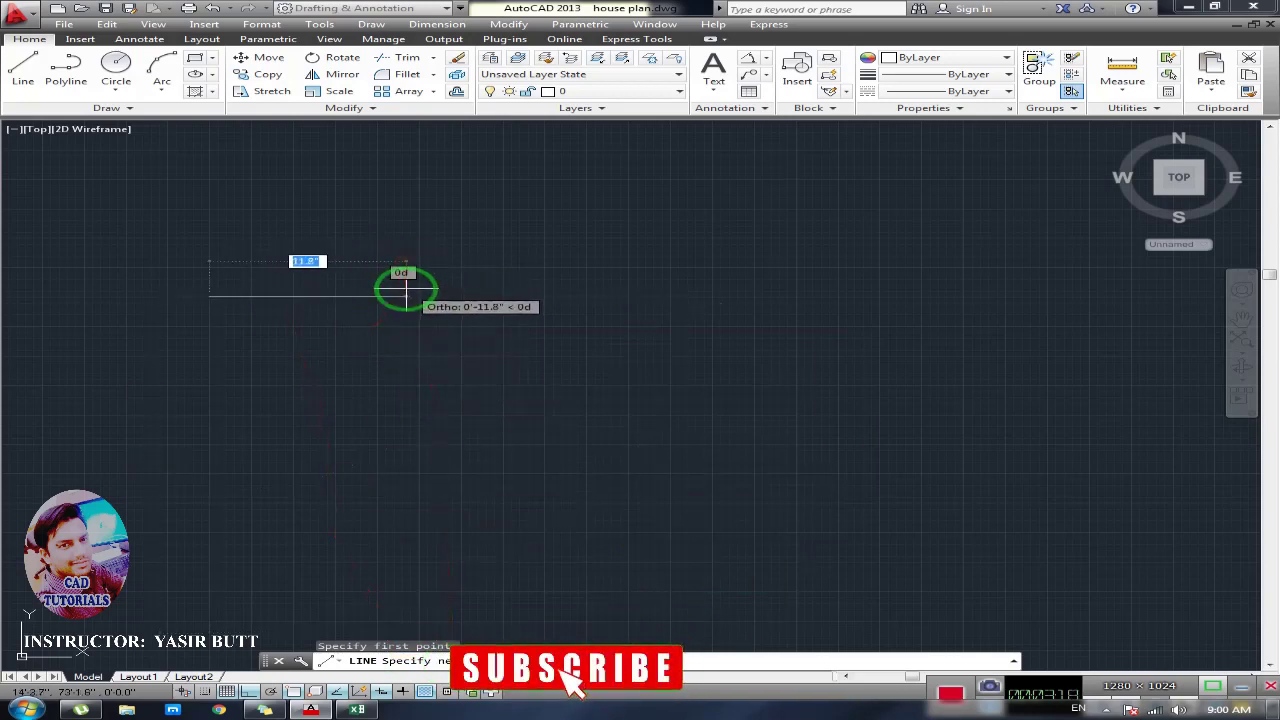
{"action": "key", "text": "F8"}
{"action": "left_click", "coordinate": [408, 250]}
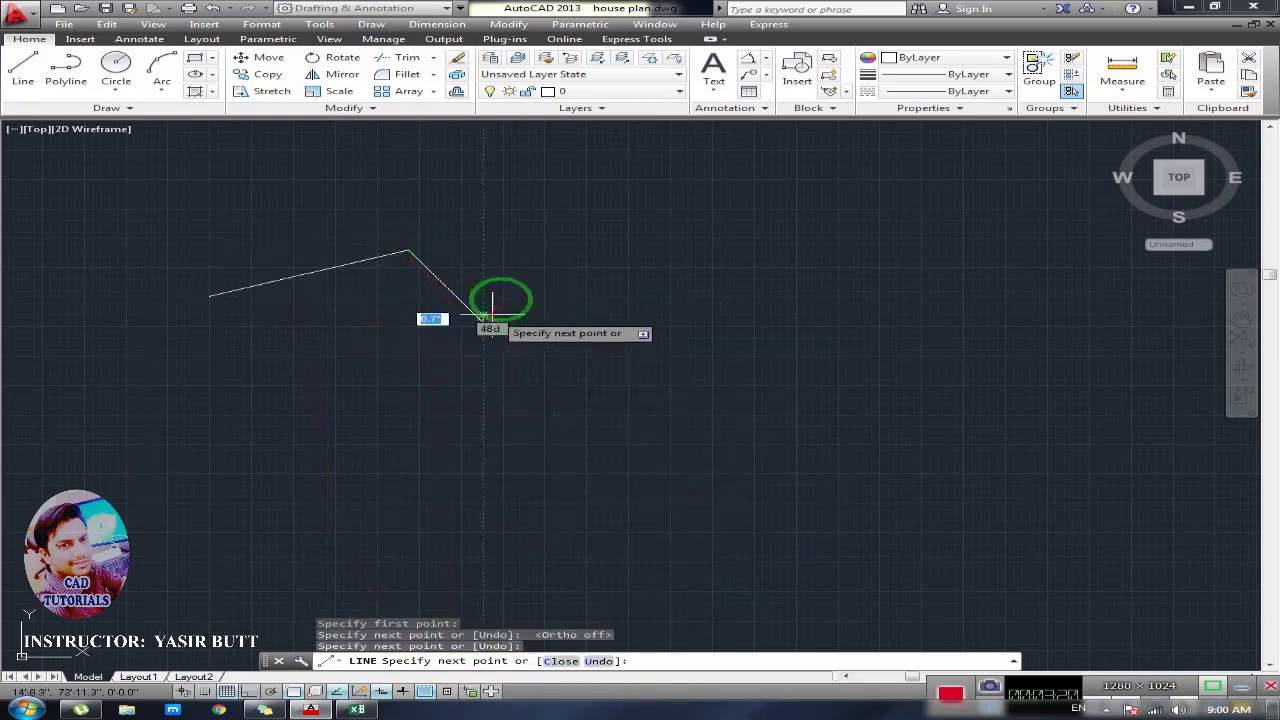
{"action": "left_click", "coordinate": [483, 320]}
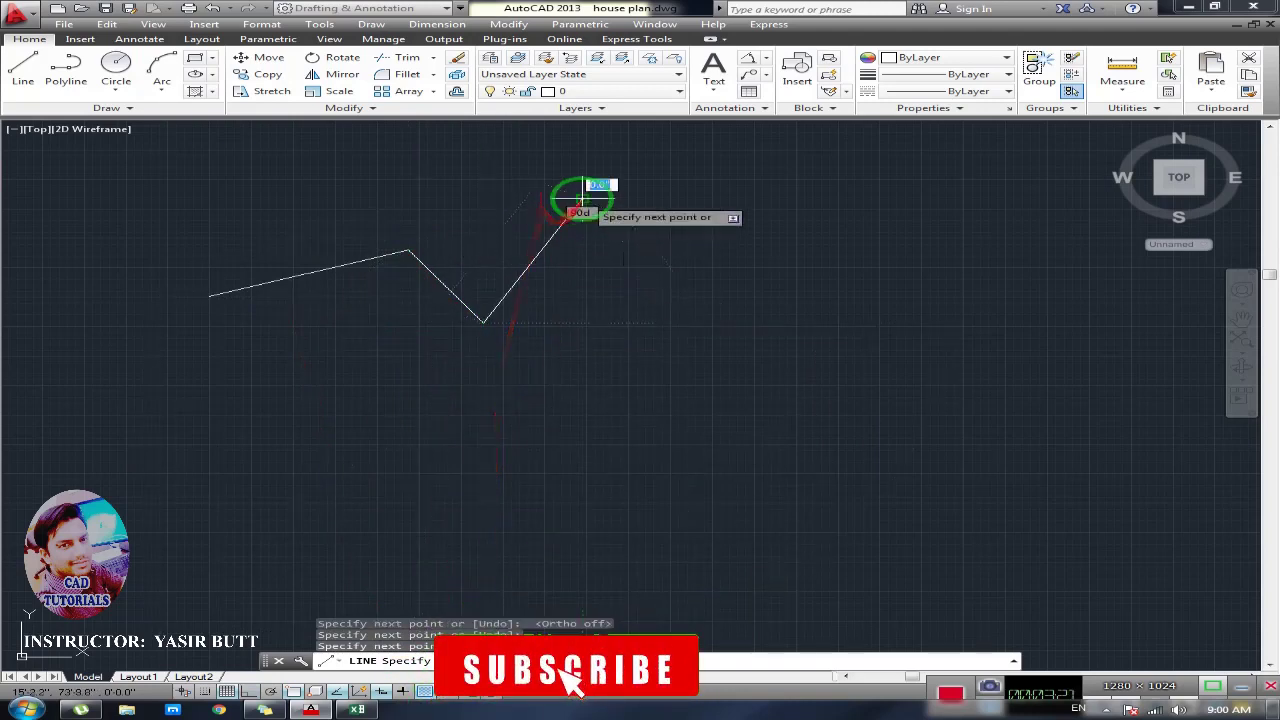
{"action": "left_click", "coordinate": [583, 200]}
{"action": "left_click", "coordinate": [723, 243]}
{"action": "left_click", "coordinate": [723, 357]}
{"action": "left_click", "coordinate": [432, 457]}
{"action": "left_click", "coordinate": [330, 388]}
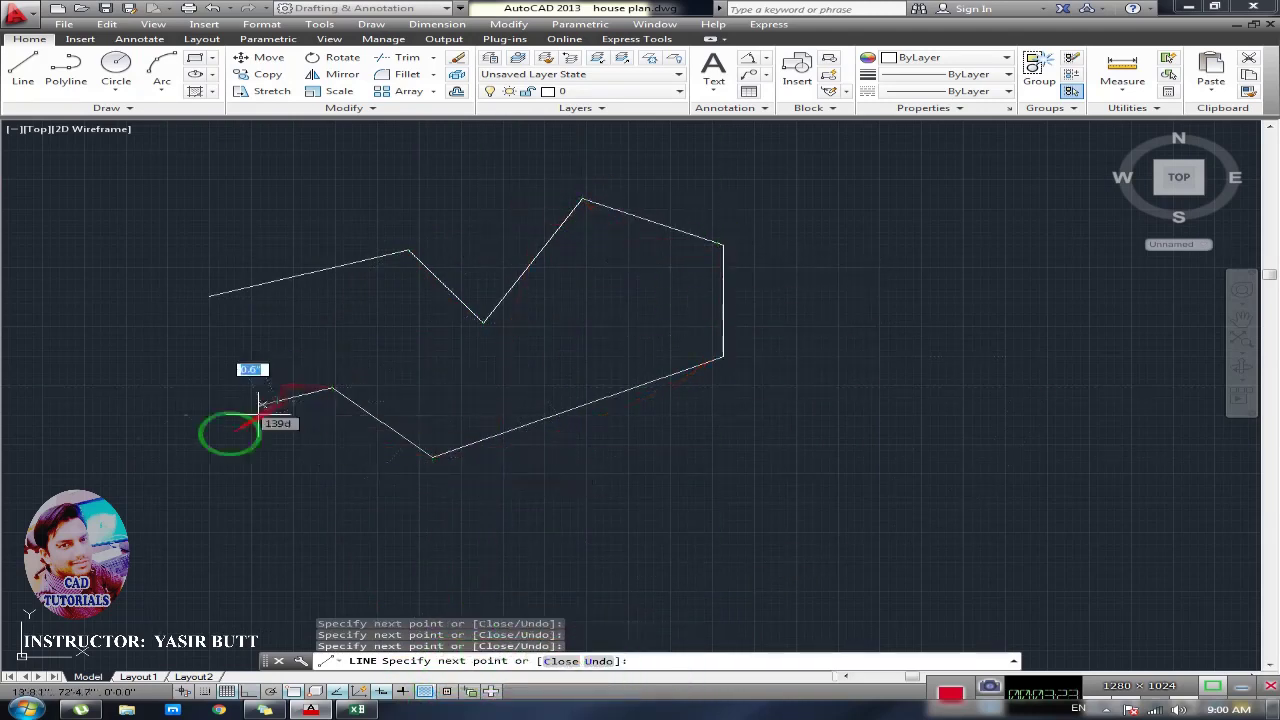
Continue the line chain with eight freehand segments, turning back beside the start and running along beneath the existing outline
{"action": "left_click", "coordinate": [274, 401]}
{"action": "left_click", "coordinate": [135, 470]}
{"action": "left_click", "coordinate": [135, 365]}
{"action": "left_click", "coordinate": [245, 365]}
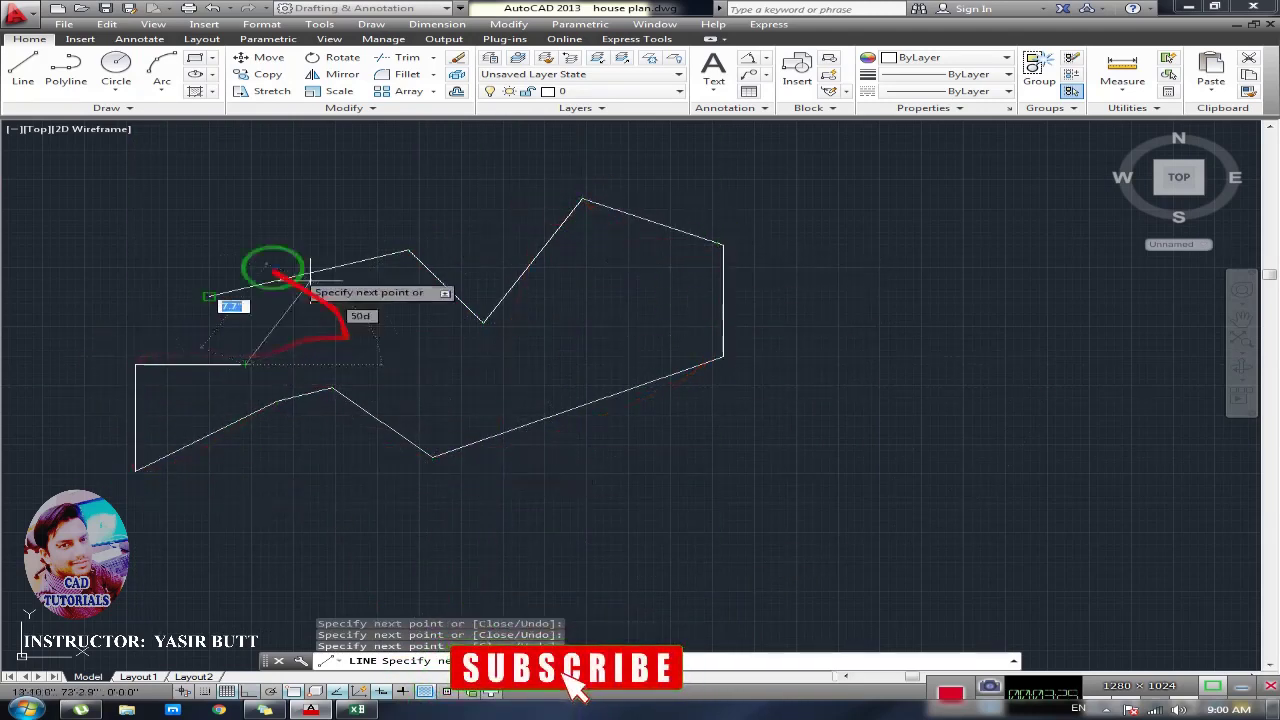
{"action": "left_click", "coordinate": [90, 284]}
{"action": "left_click", "coordinate": [227, 557]}
{"action": "left_click", "coordinate": [497, 557]}
{"action": "left_click", "coordinate": [543, 496]}
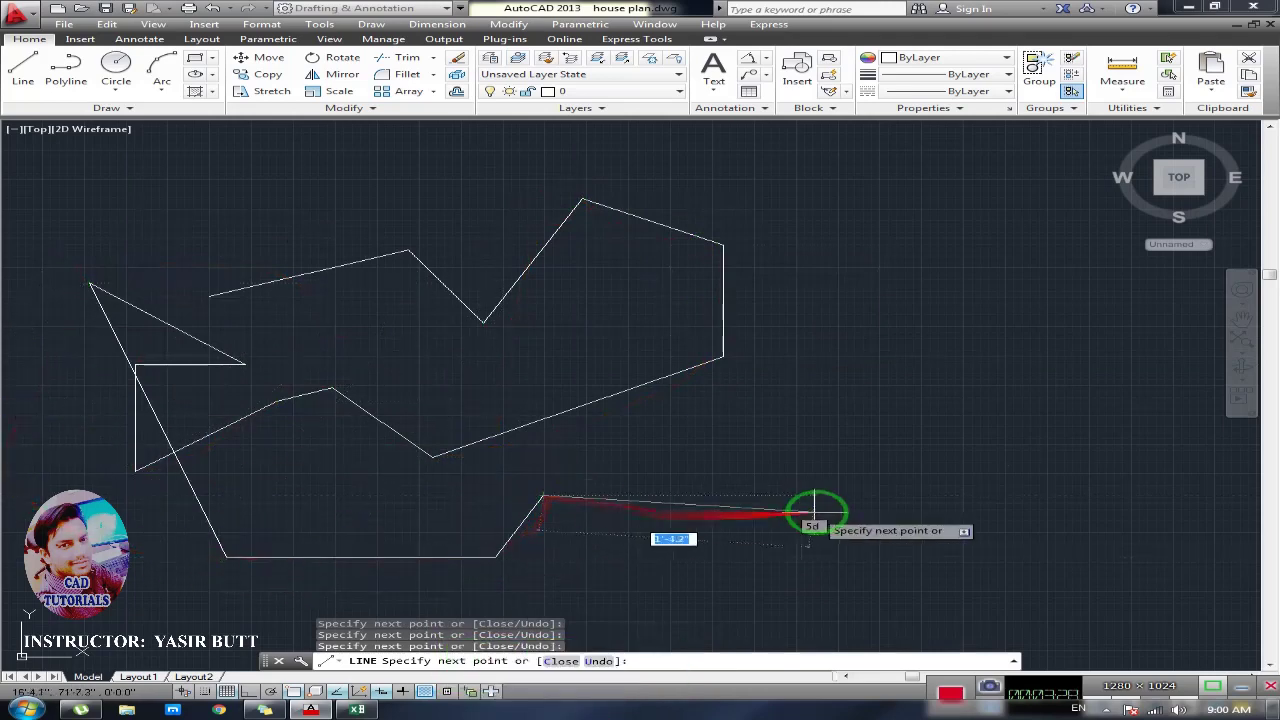
Extend the chain with five freehand segments beyond the outline's far end, then close it back to its start point
{"action": "left_click", "coordinate": [819, 511]}
{"action": "left_click", "coordinate": [850, 368]}
{"action": "left_click", "coordinate": [982, 367]}
{"action": "left_click", "coordinate": [921, 264]}
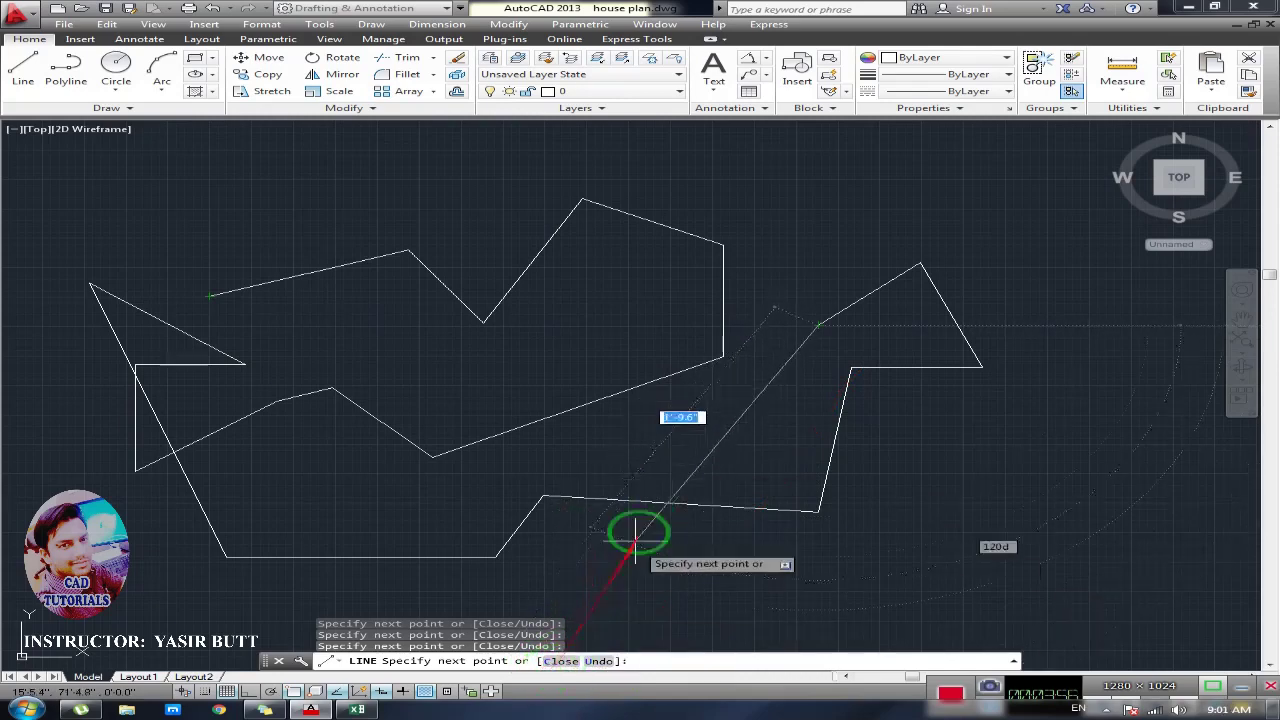
{"action": "type", "text": "c"}
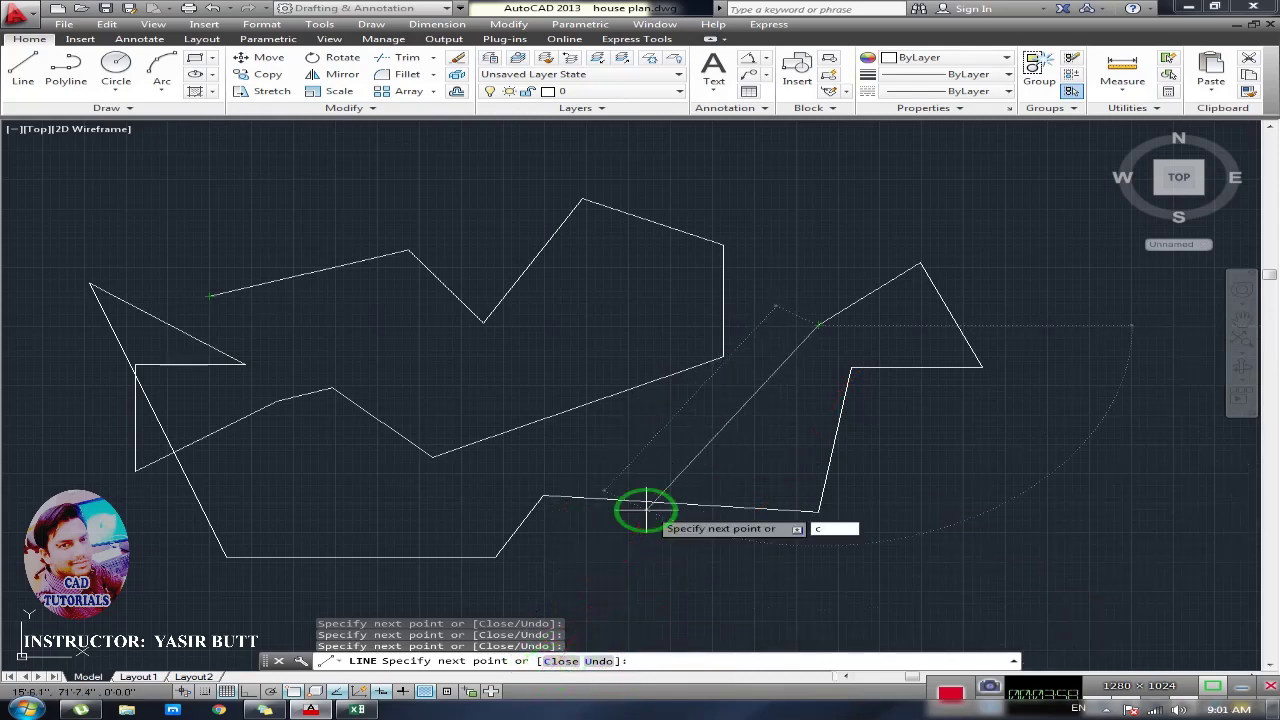
{"action": "key", "text": "Return"}
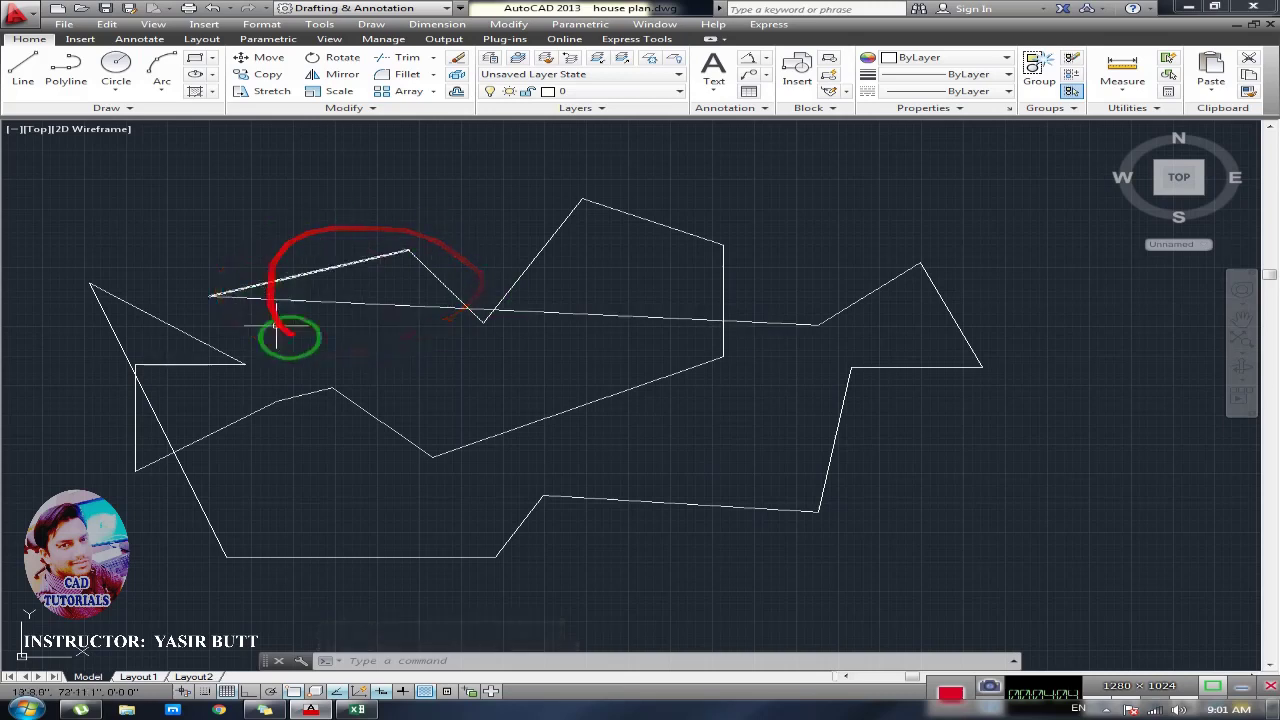
Select the entire freehand line figure with a crossing window and erase it
{"action": "scroll", "coordinate": [884, 362], "scroll_direction": "down", "scroll_amount": 2}
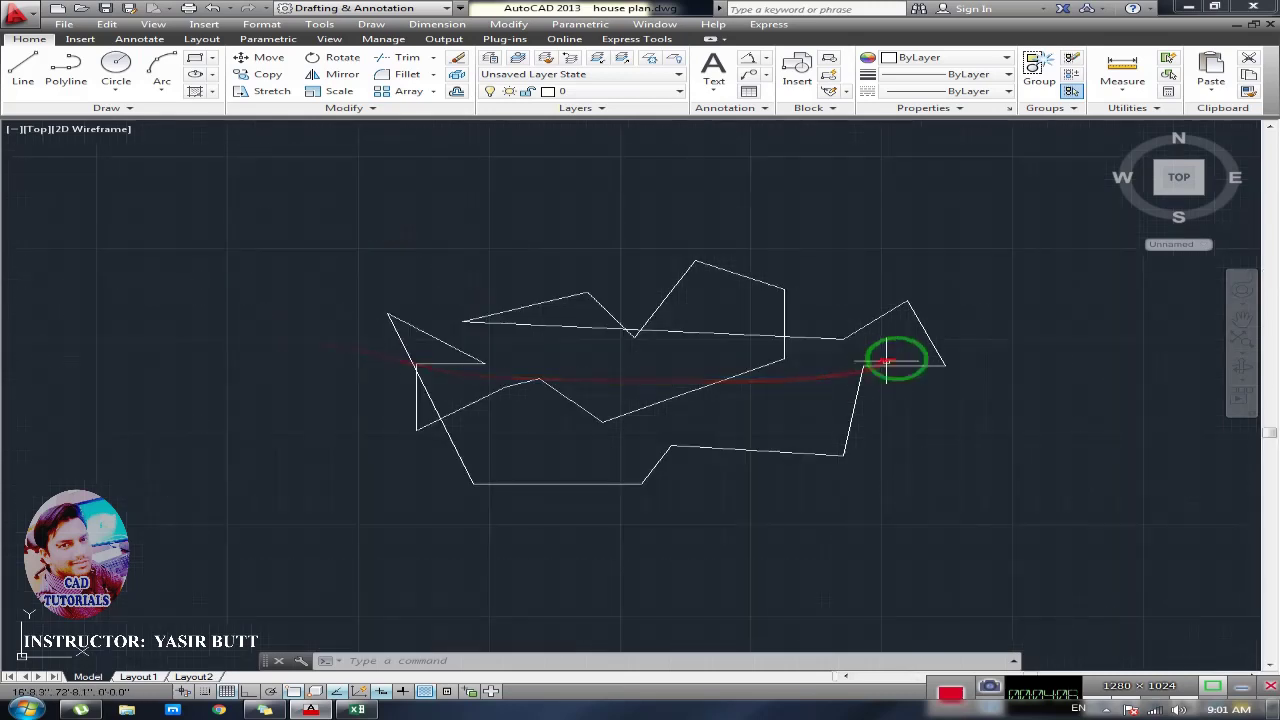
{"action": "left_click", "coordinate": [1044, 237]}
{"action": "key", "text": "Escape"}
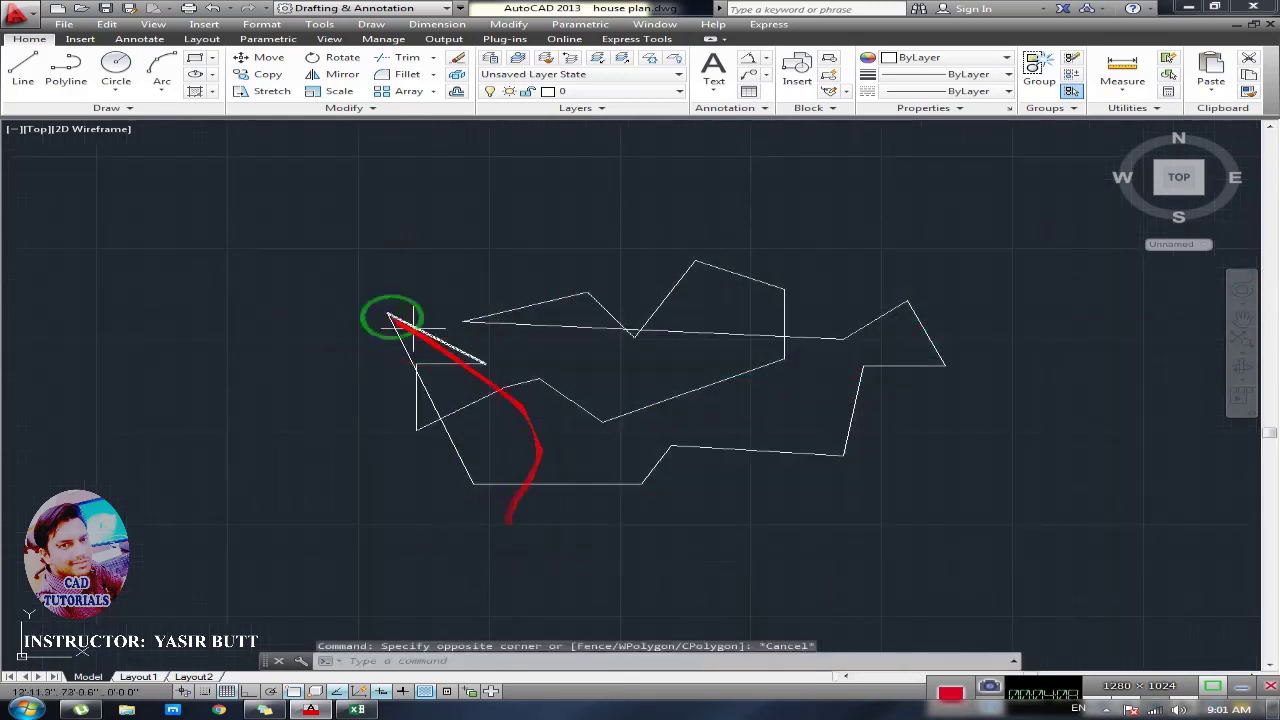
{"action": "left_click", "coordinate": [974, 243]}
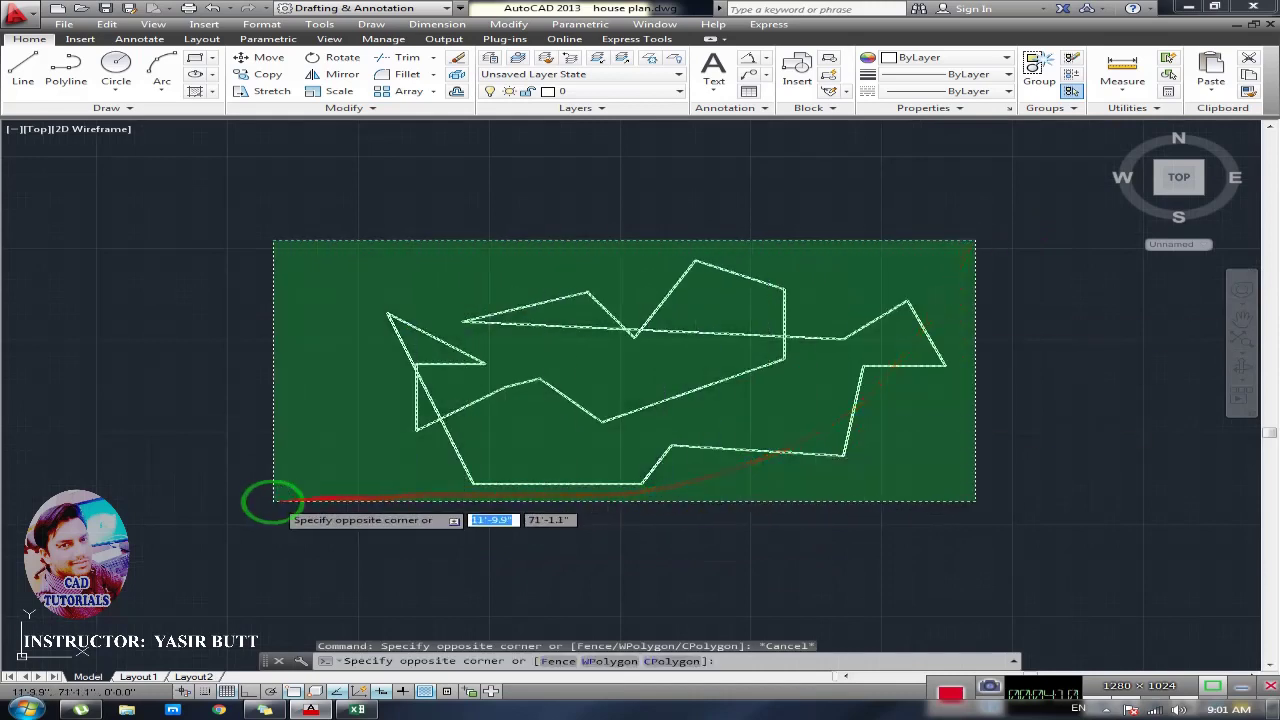
{"action": "left_click", "coordinate": [286, 507]}
{"action": "key", "text": "Delete"}
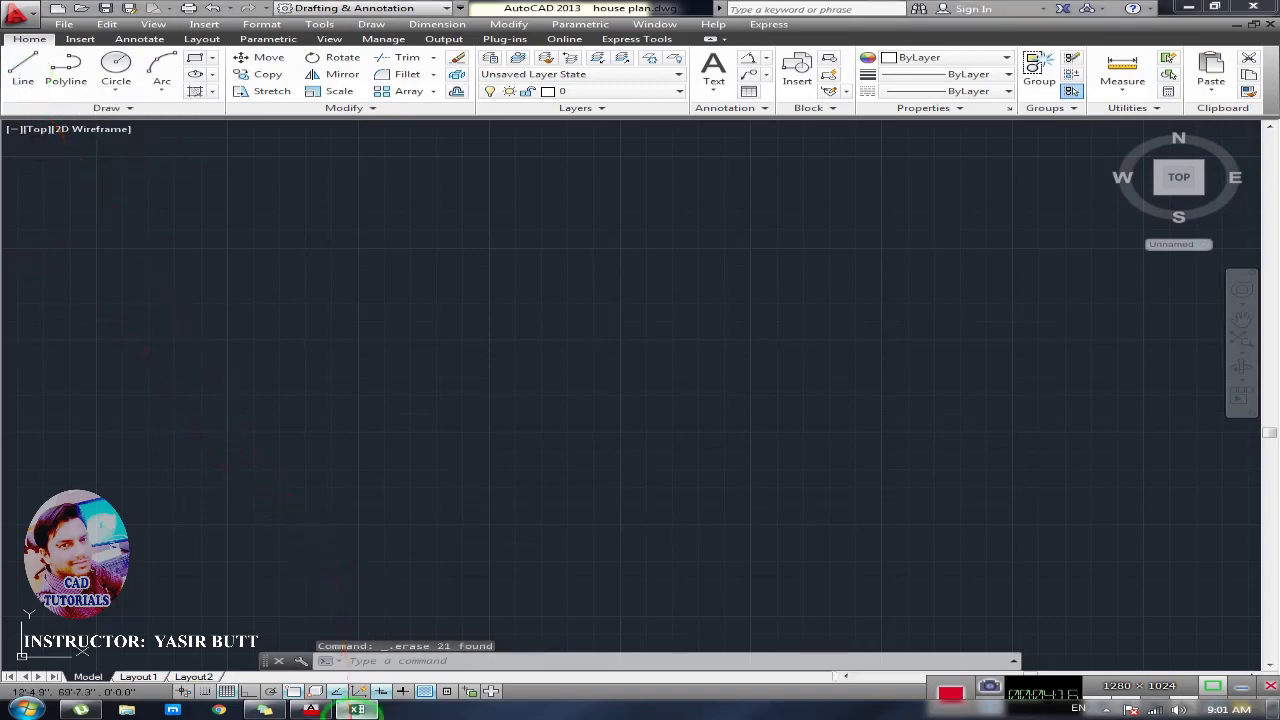
Check the Line command's alias in cell C17 of the Excel command list, then return to AutoCAD
{"action": "left_click", "coordinate": [356, 709]}
{"action": "left_click", "coordinate": [476, 189]}
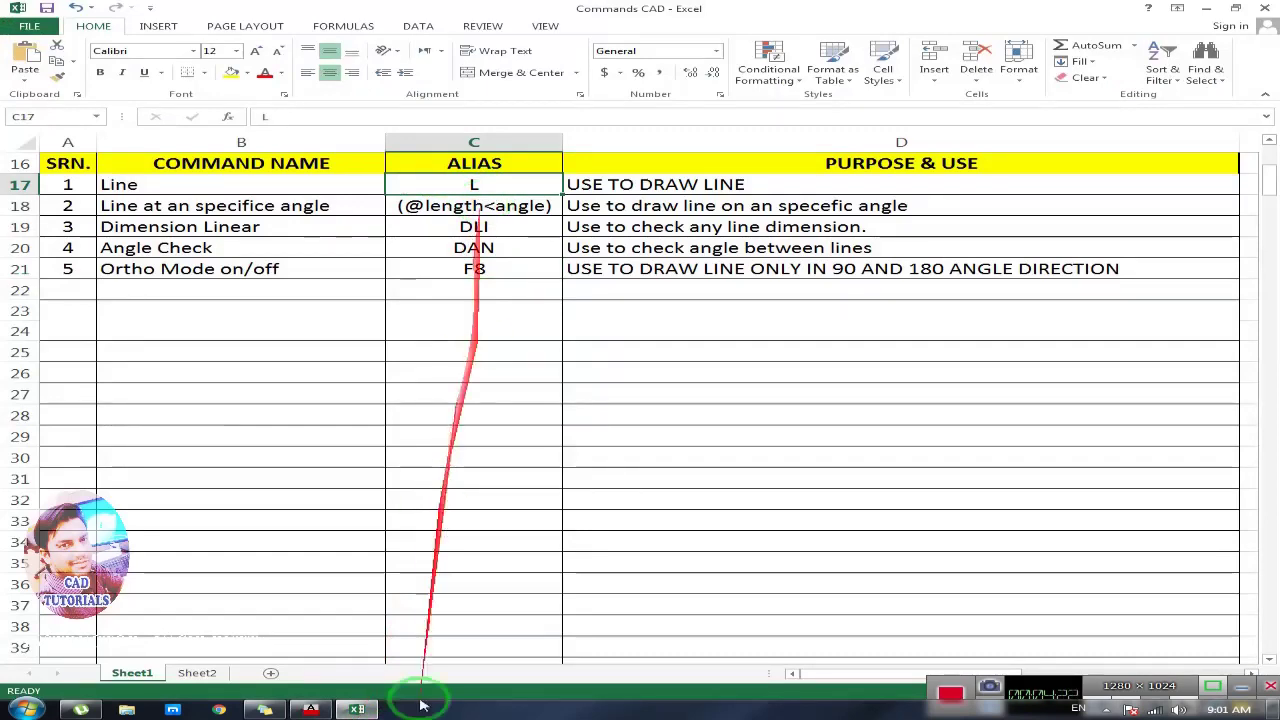
{"action": "left_click", "coordinate": [311, 709]}
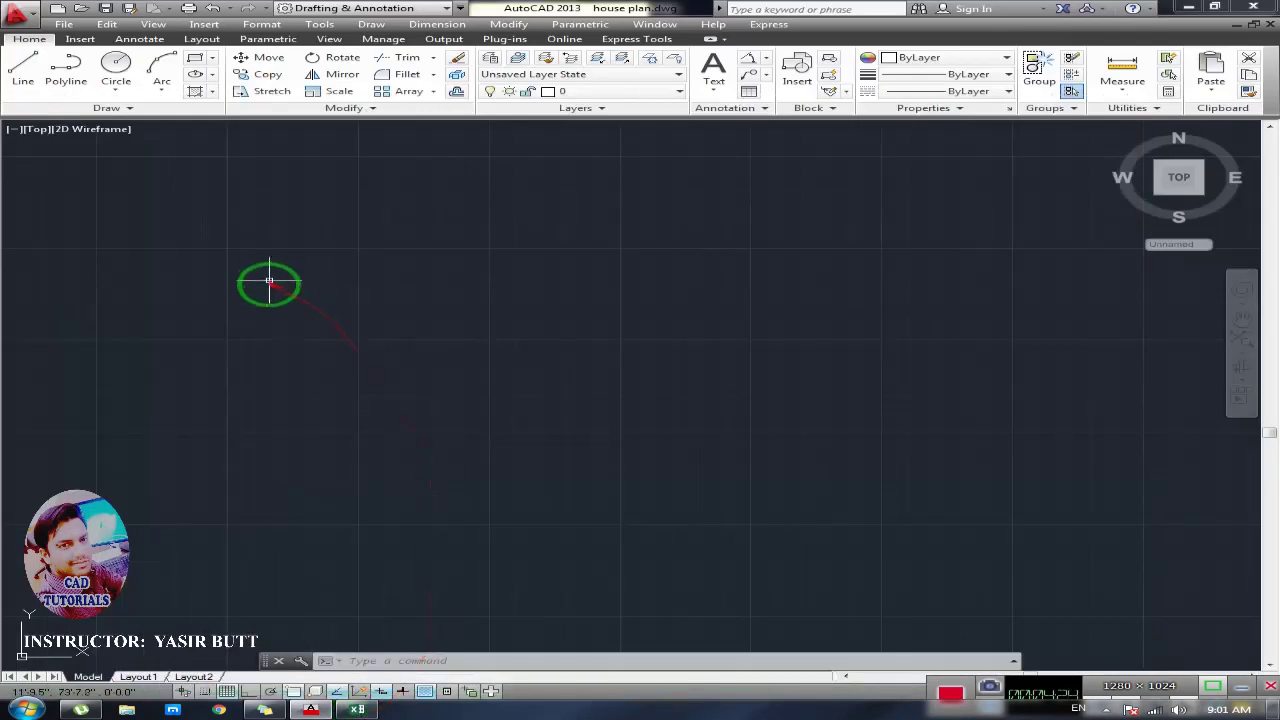
Draw three connected freehand zigzag segments with the Line command and close them to the start point using the Close option
{"action": "type", "text": "L"}
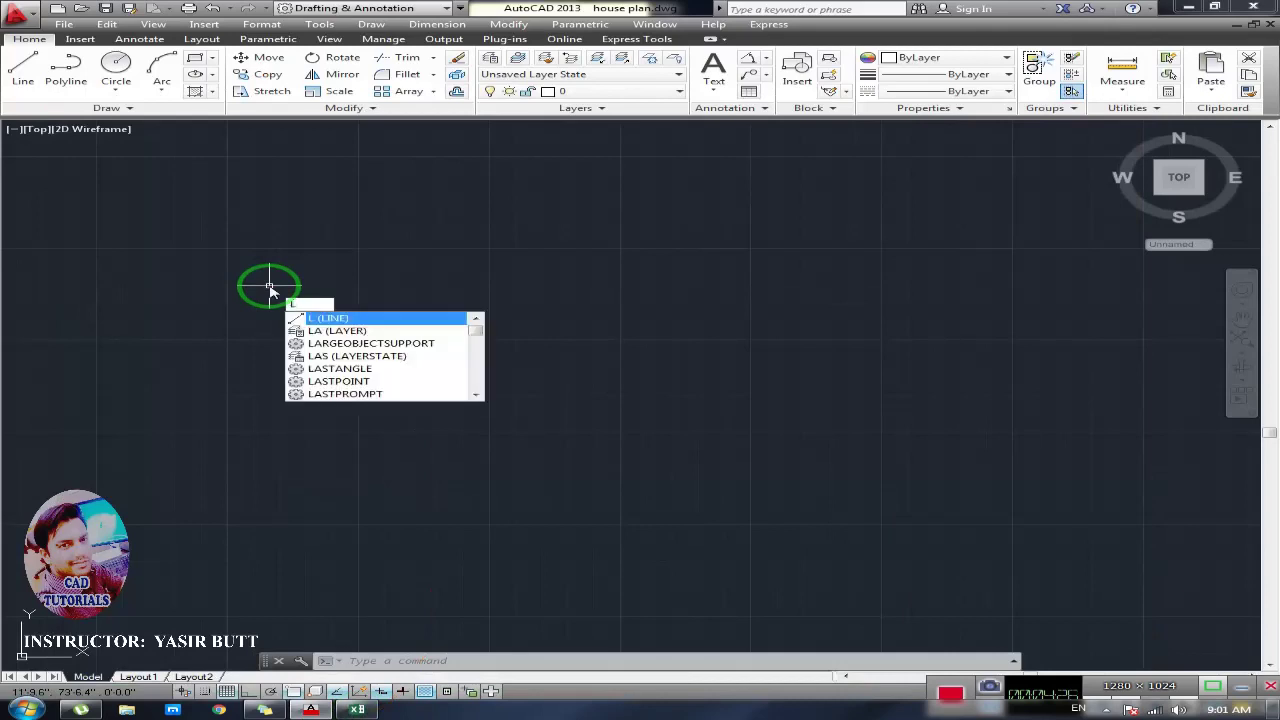
{"action": "key", "text": "Return"}
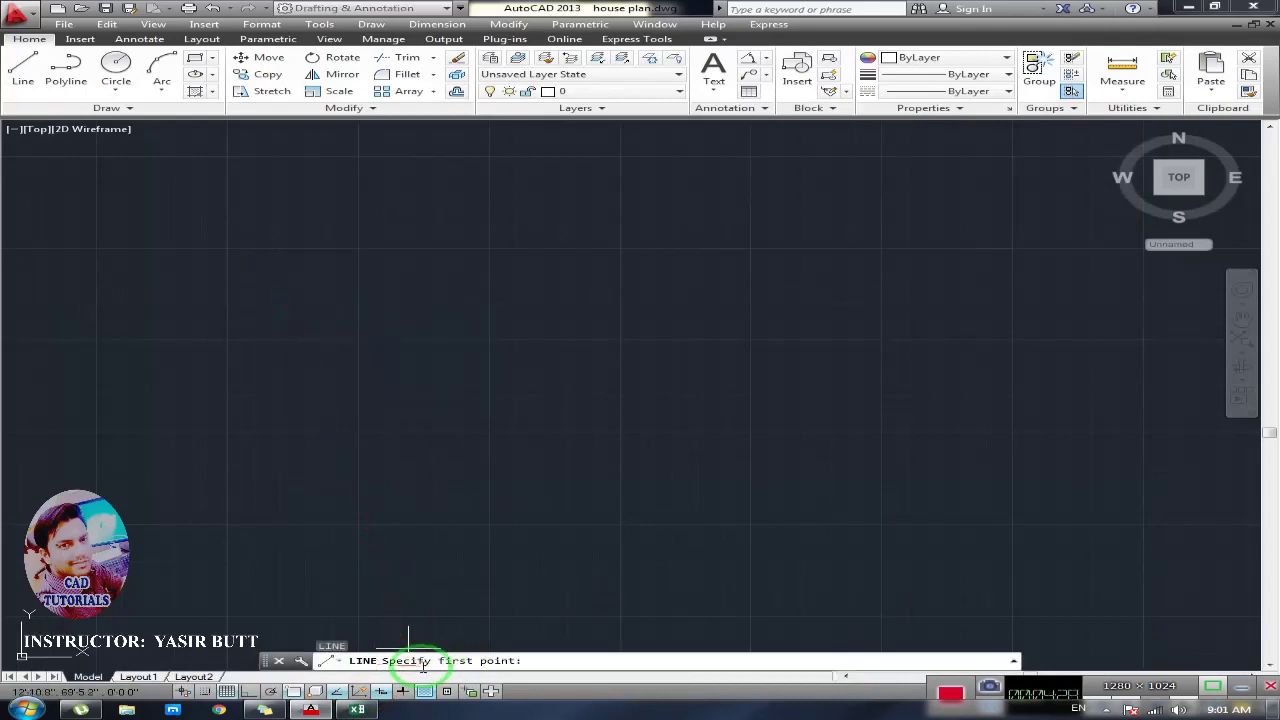
{"action": "left_click", "coordinate": [222, 340]}
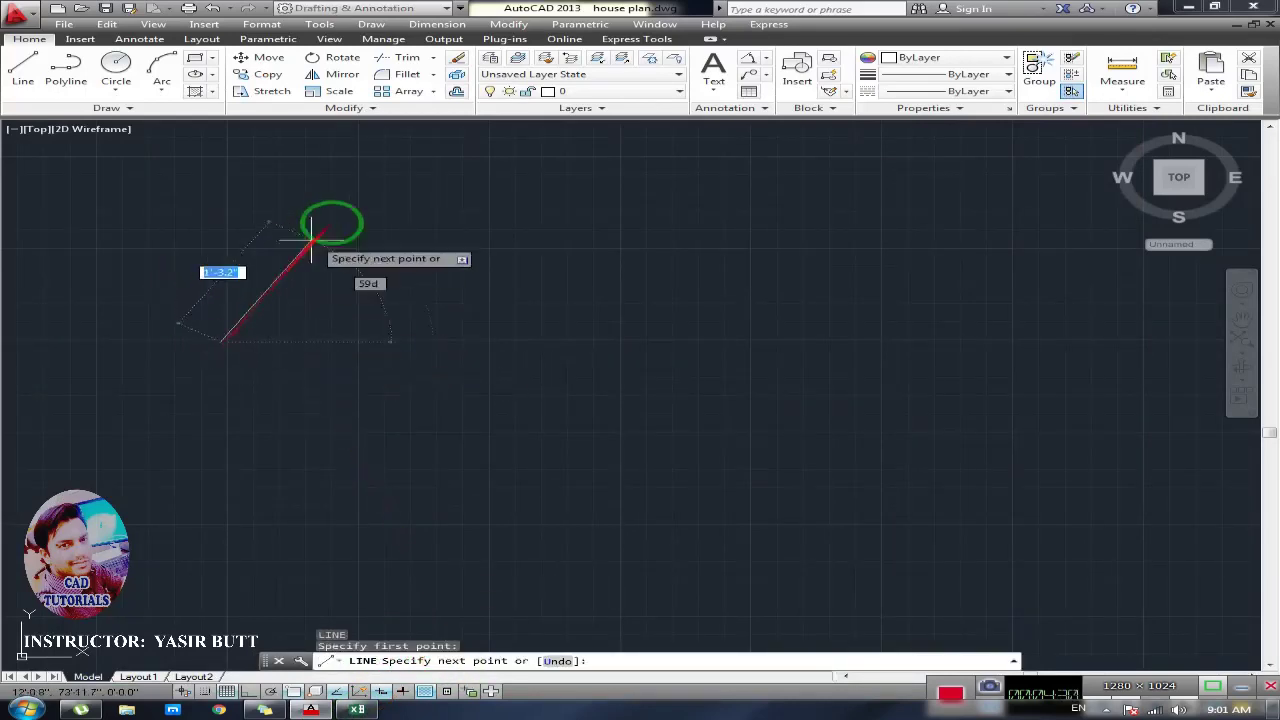
{"action": "left_click", "coordinate": [343, 214]}
{"action": "left_click", "coordinate": [490, 305]}
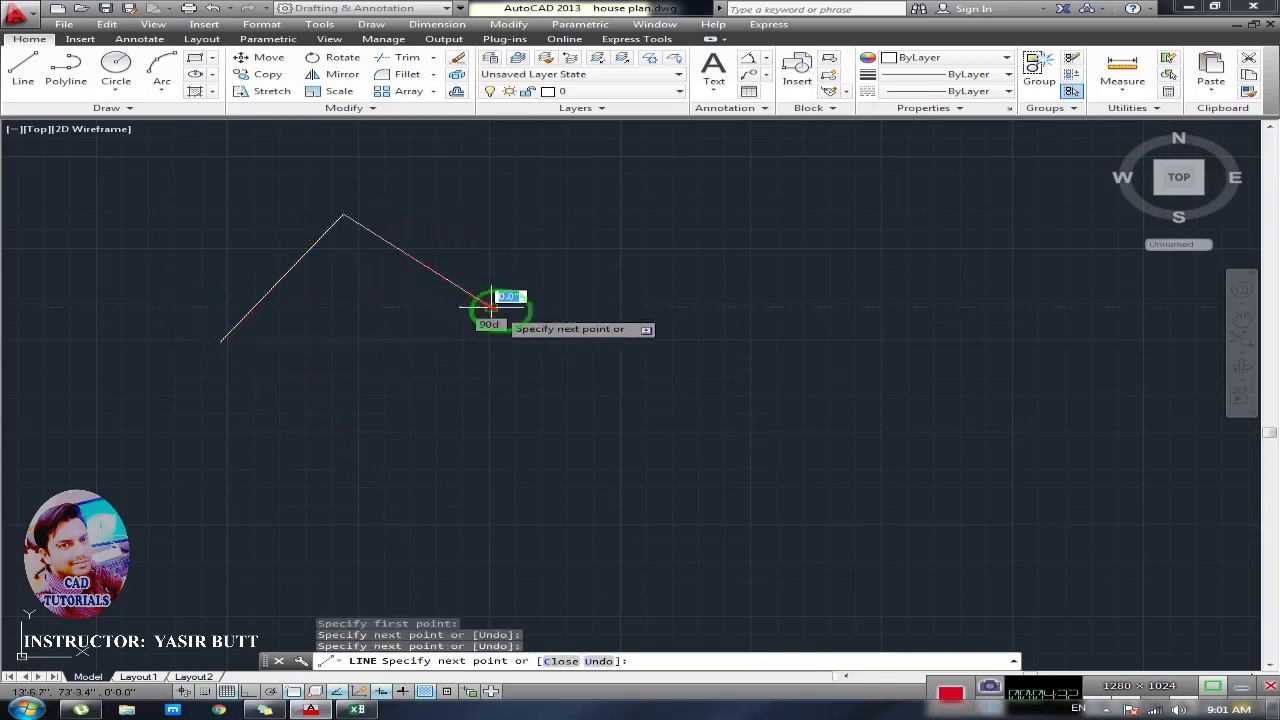
{"action": "left_click", "coordinate": [704, 172]}
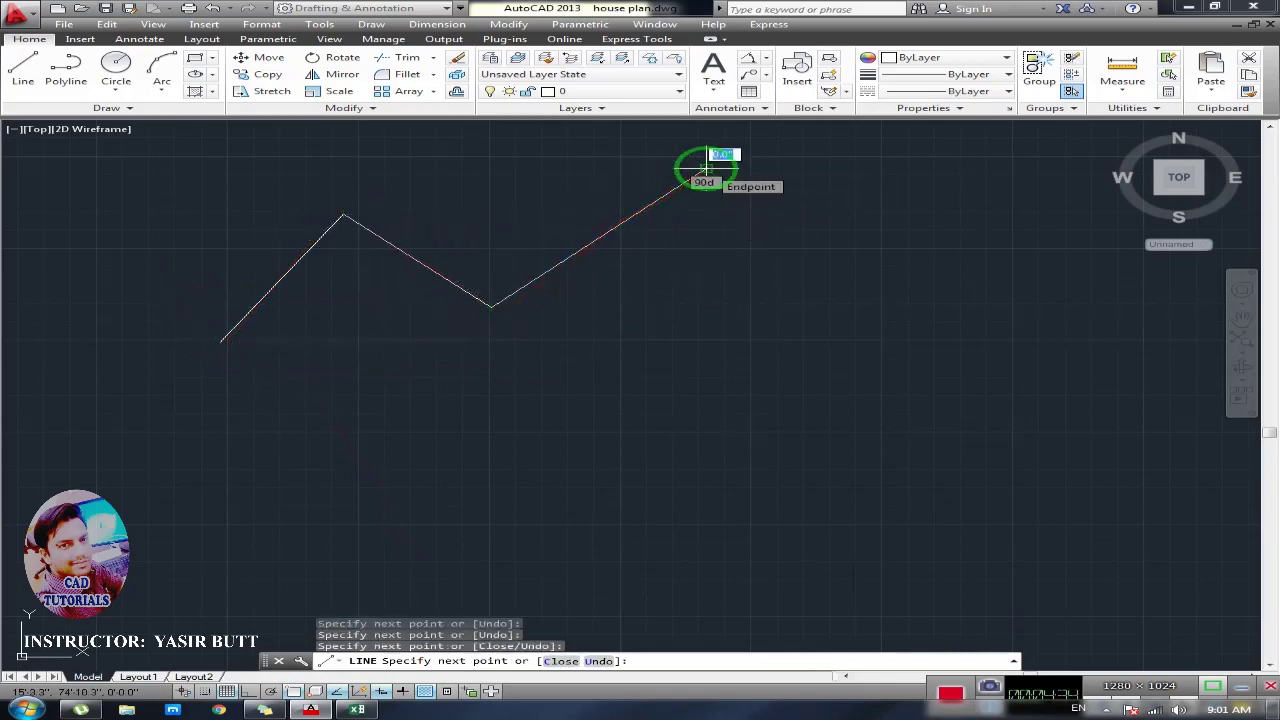
{"action": "type", "text": "c"}
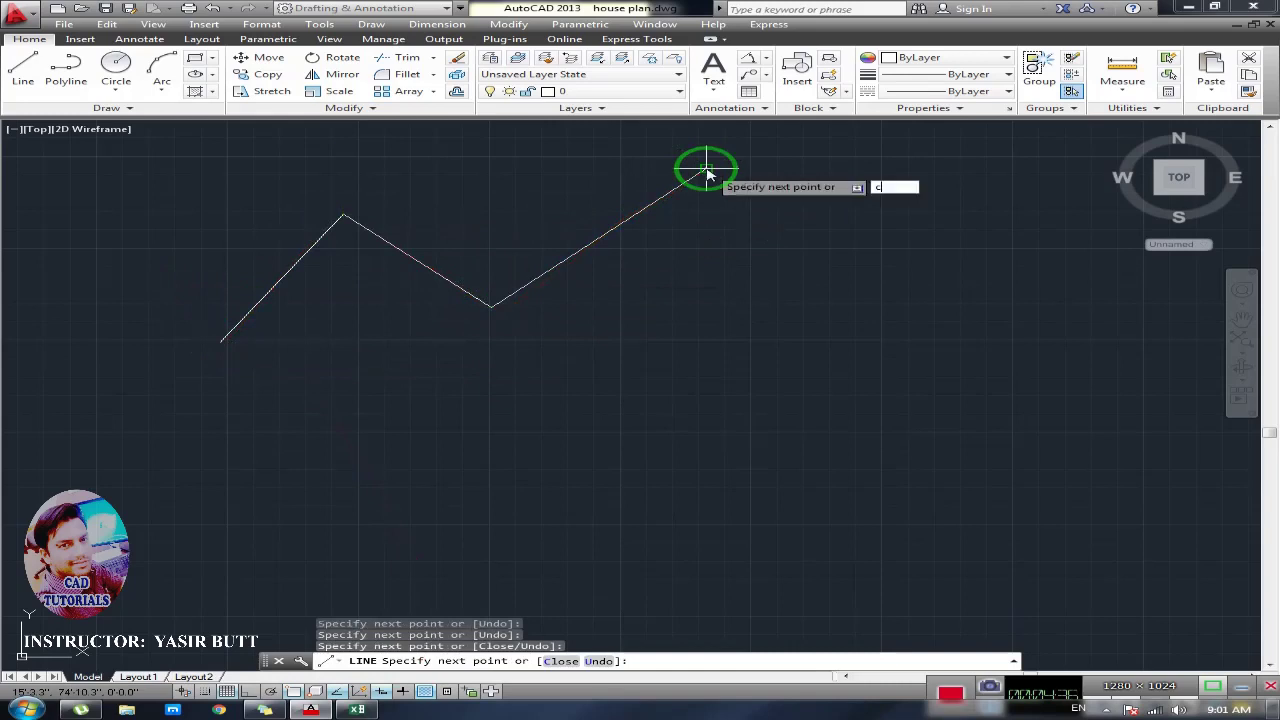
{"action": "key", "text": "Return"}
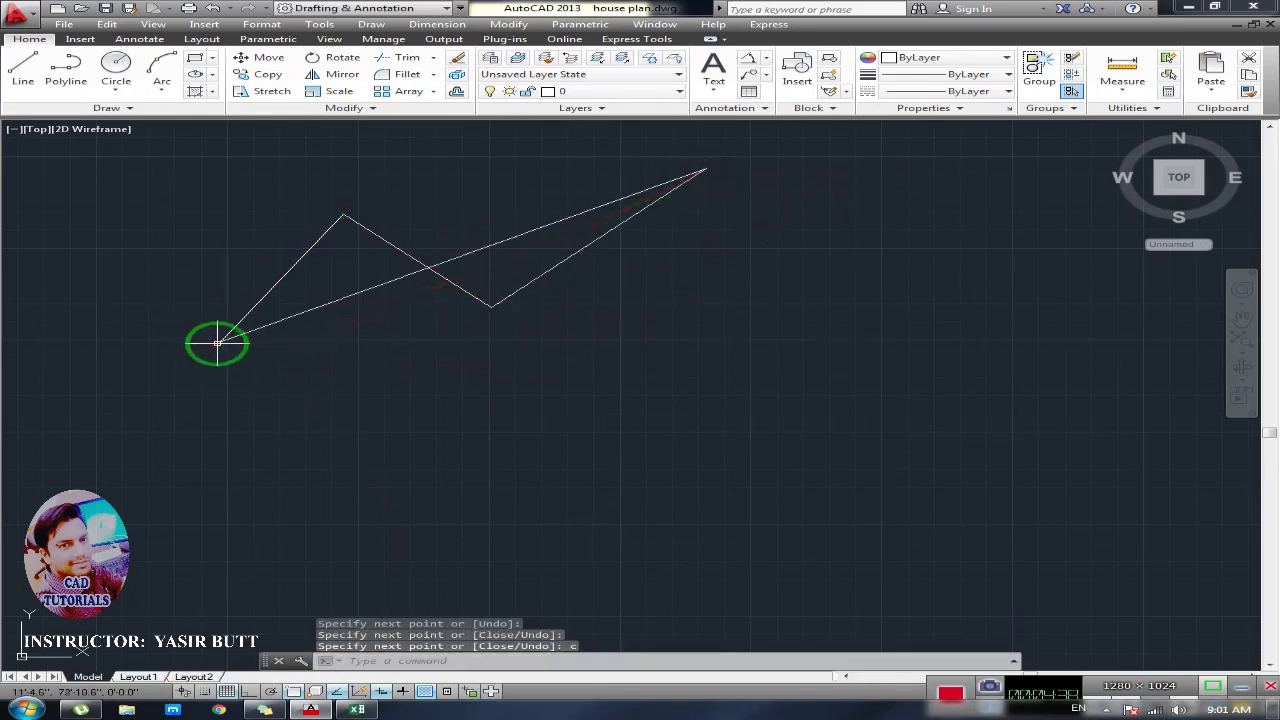
{"action": "scroll", "coordinate": [280, 412], "scroll_direction": "down", "scroll_amount": 2}
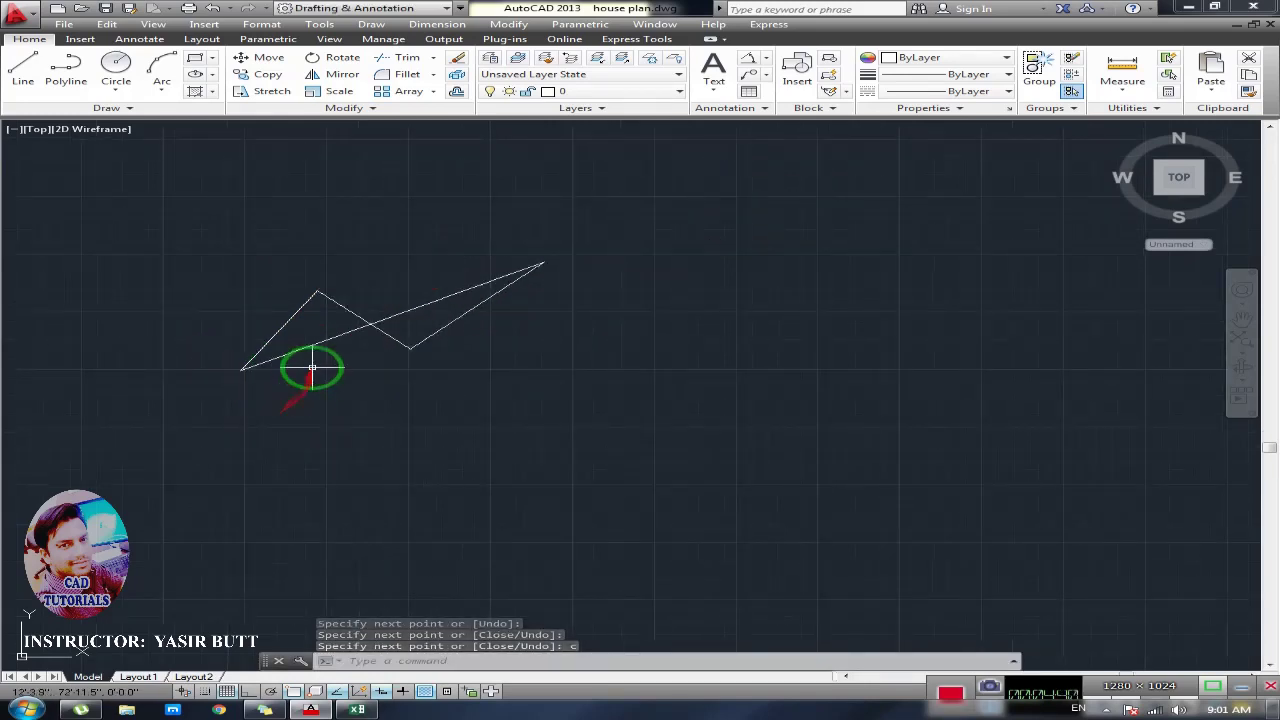
{"action": "mouse_move", "coordinate": [320, 334]}
{"action": "middle_mouse_down"}
{"action": "mouse_move", "coordinate": [383, 360]}
{"action": "mouse_move", "coordinate": [361, 358]}
{"action": "middle_mouse_up"}
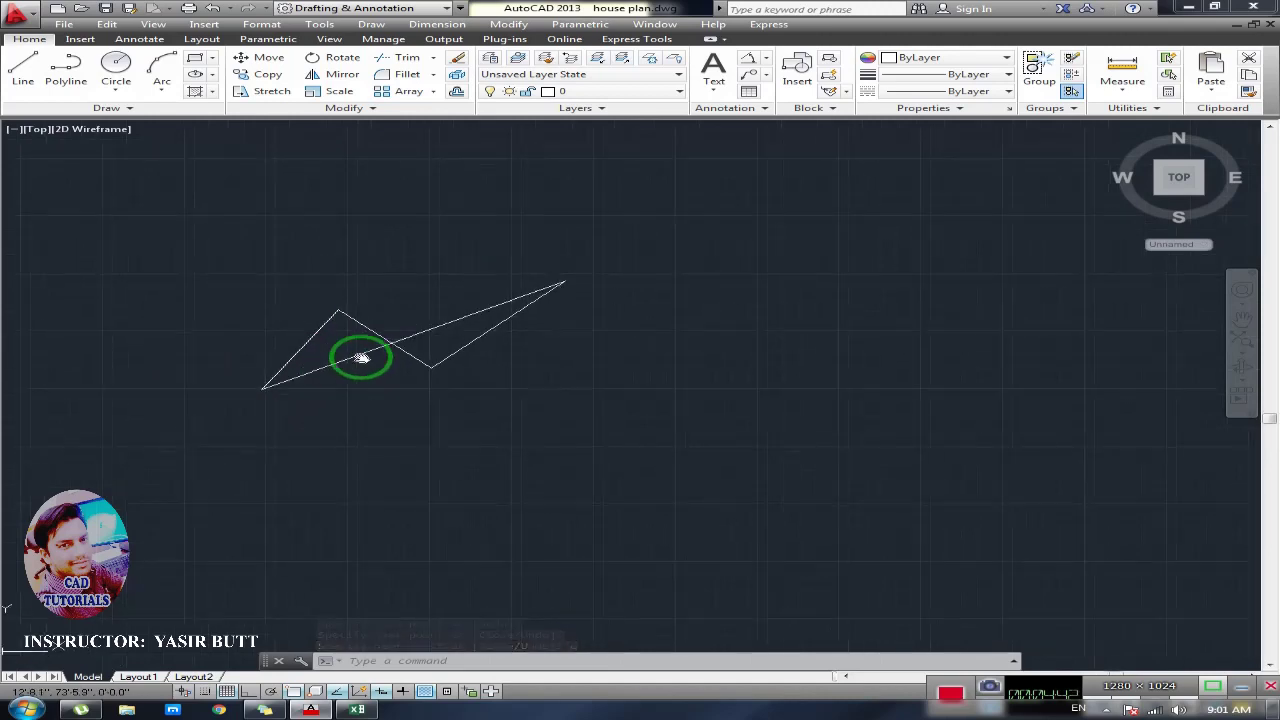
{"action": "scroll", "coordinate": [352, 353], "scroll_direction": "up", "scroll_amount": 2}
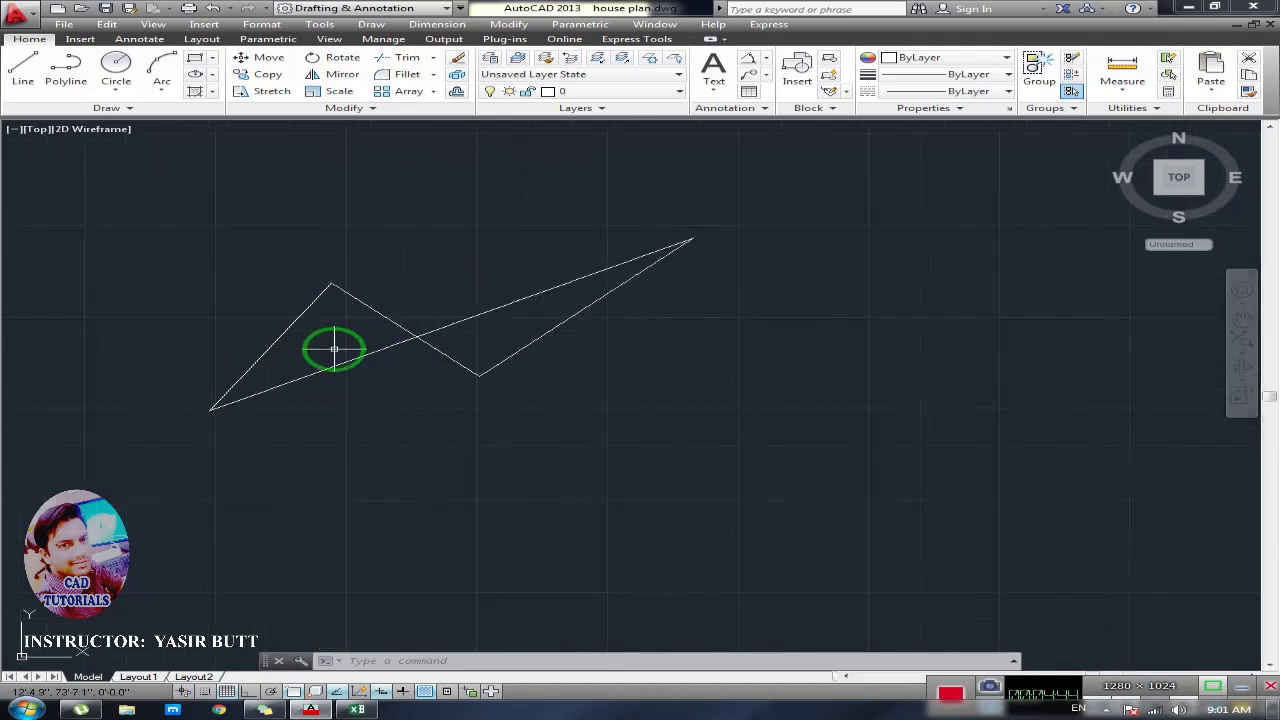
{"action": "left_click", "coordinate": [357, 710]}
{"action": "left_click", "coordinate": [359, 710]}
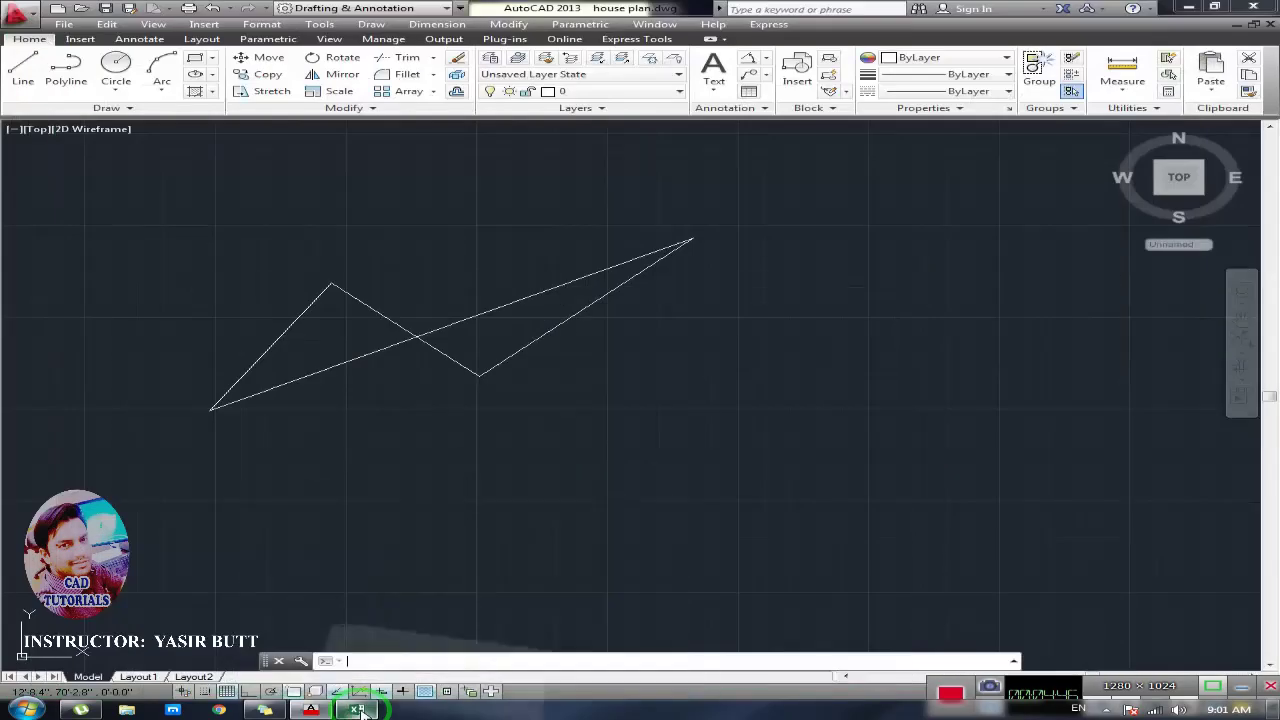
{"action": "scroll", "coordinate": [463, 343], "scroll_direction": "down", "scroll_amount": 2}
{"action": "middle_click_drag", "start_coordinate": [463, 343], "coordinate": [310, 343]}
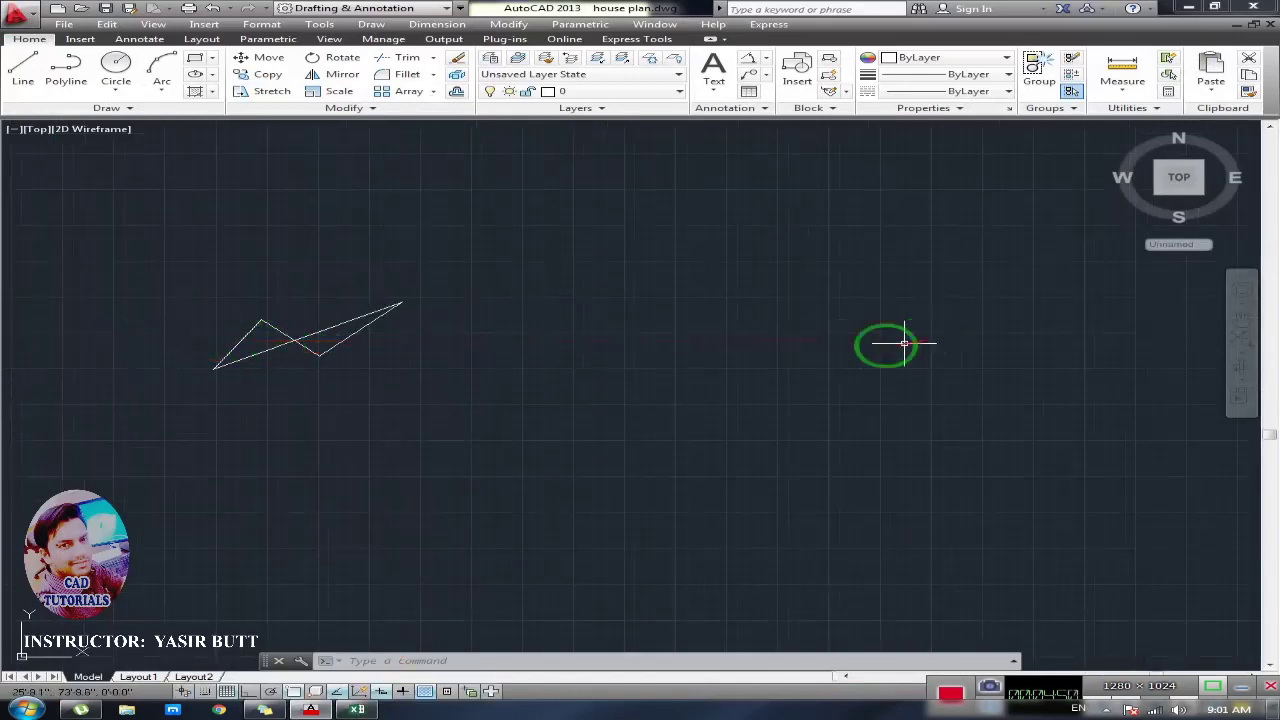
Shift the view of the closed zigzag figure with the Pan tool, then pan it again using the command alias P
{"action": "left_click", "coordinate": [1241, 321]}
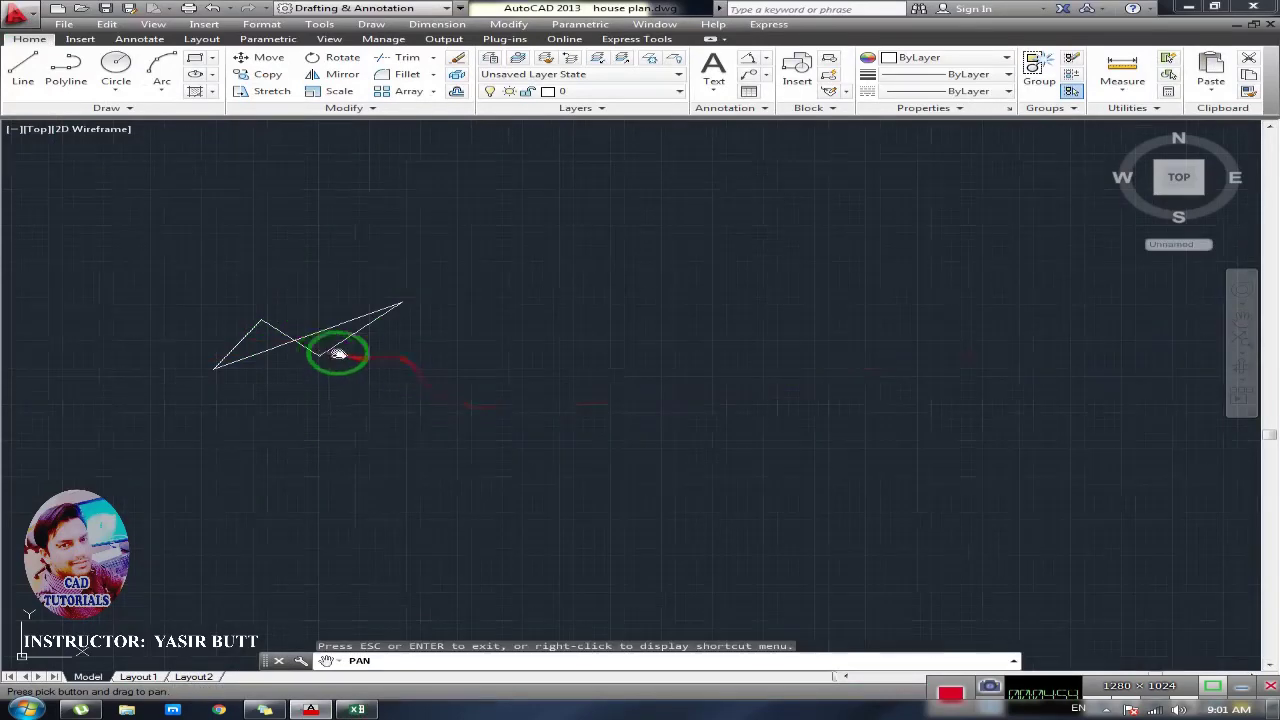
{"action": "mouse_move", "coordinate": [337, 351]}
{"action": "left_mouse_down"}
{"action": "mouse_move", "coordinate": [577, 370]}
{"action": "mouse_move", "coordinate": [331, 357]}
{"action": "left_mouse_up"}
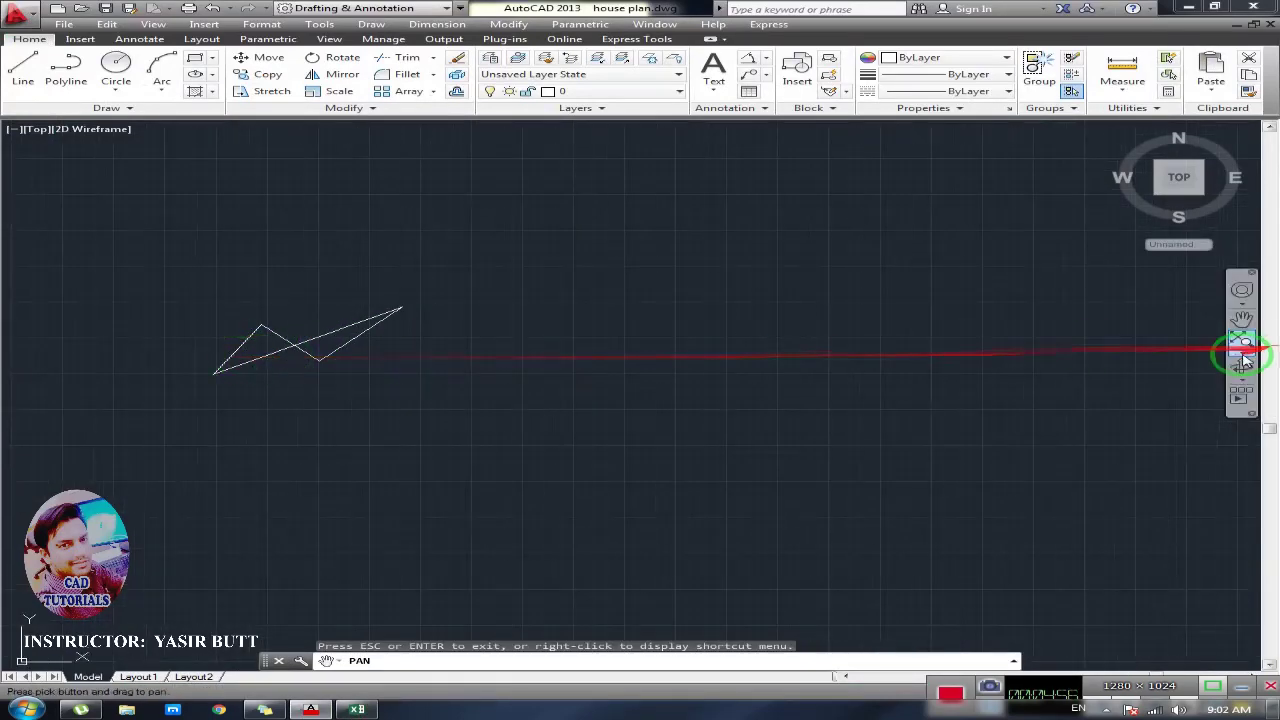
{"action": "key", "text": "Escape"}
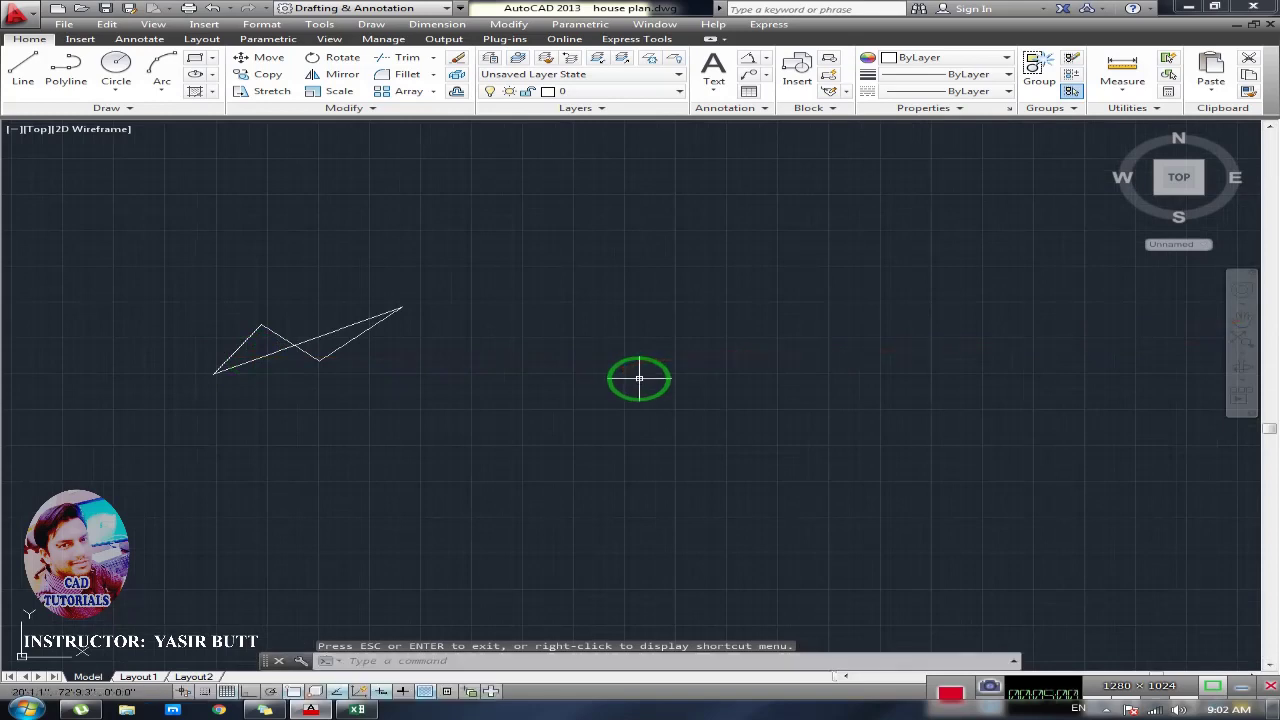
{"action": "type", "text": "p"}
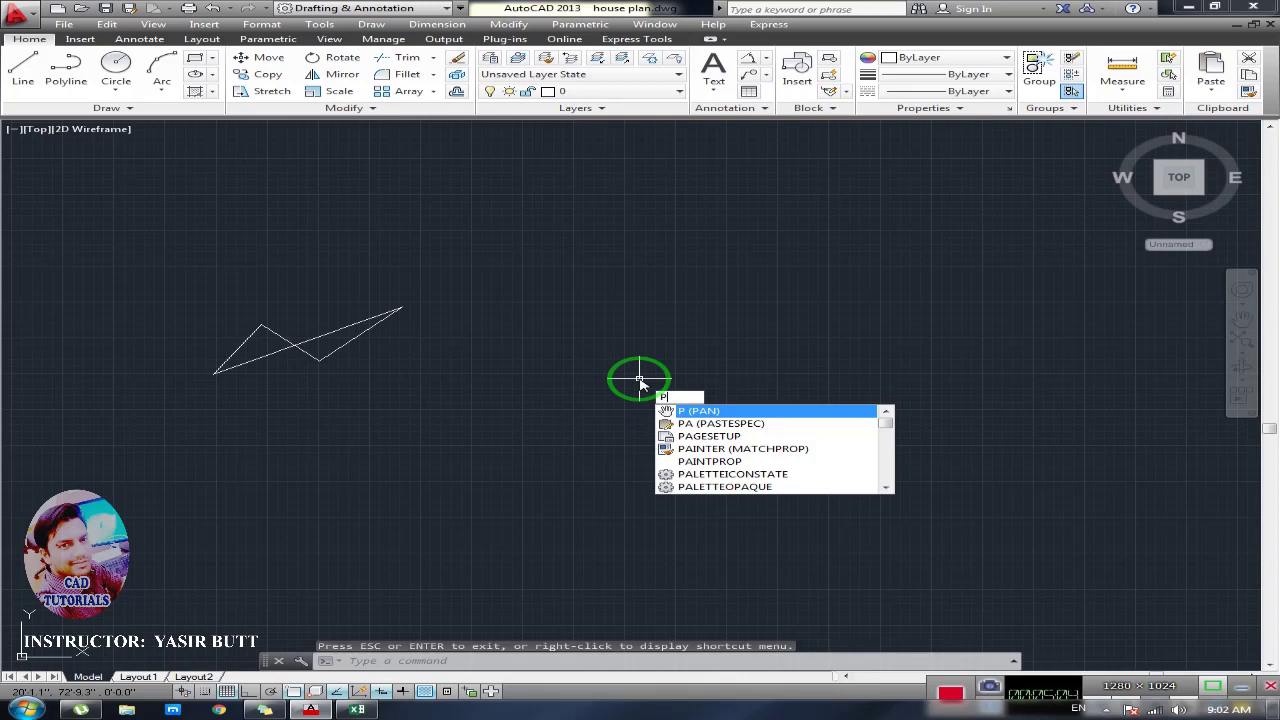
{"action": "key", "text": "Return"}
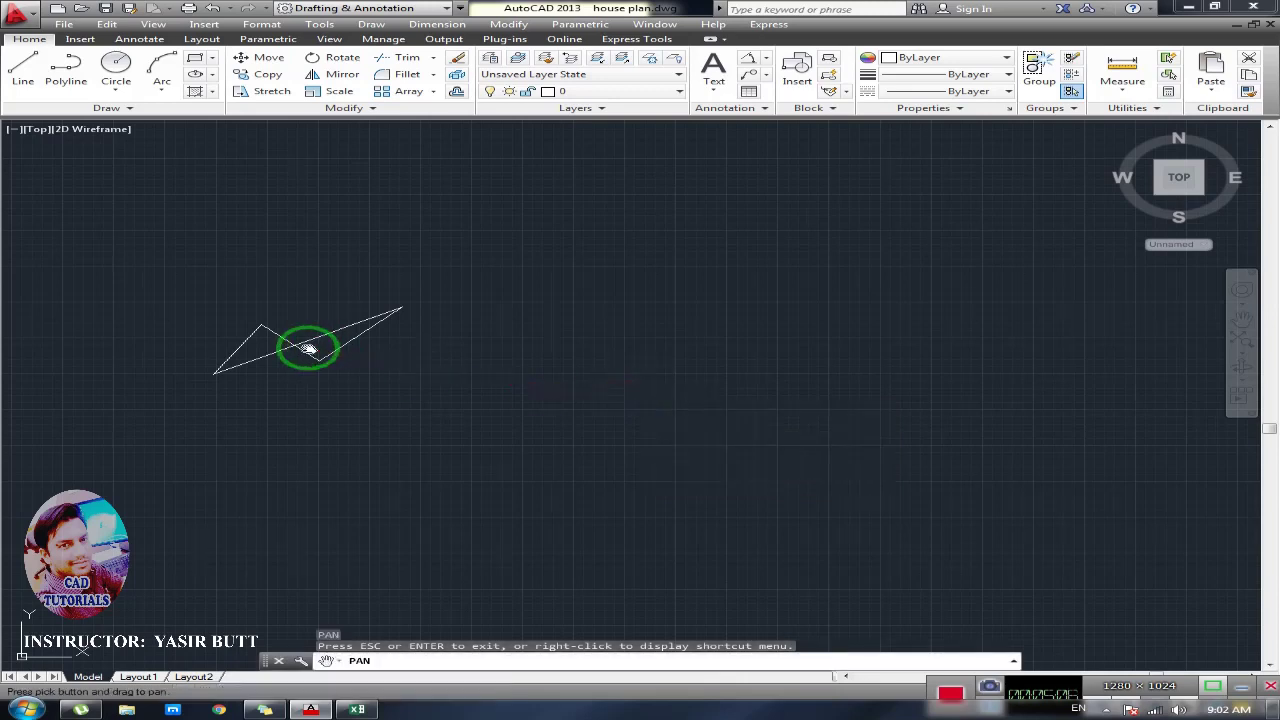
{"action": "mouse_move", "coordinate": [308, 348]}
{"action": "left_mouse_down"}
{"action": "mouse_move", "coordinate": [583, 363]}
{"action": "mouse_move", "coordinate": [418, 358]}
{"action": "left_mouse_up"}
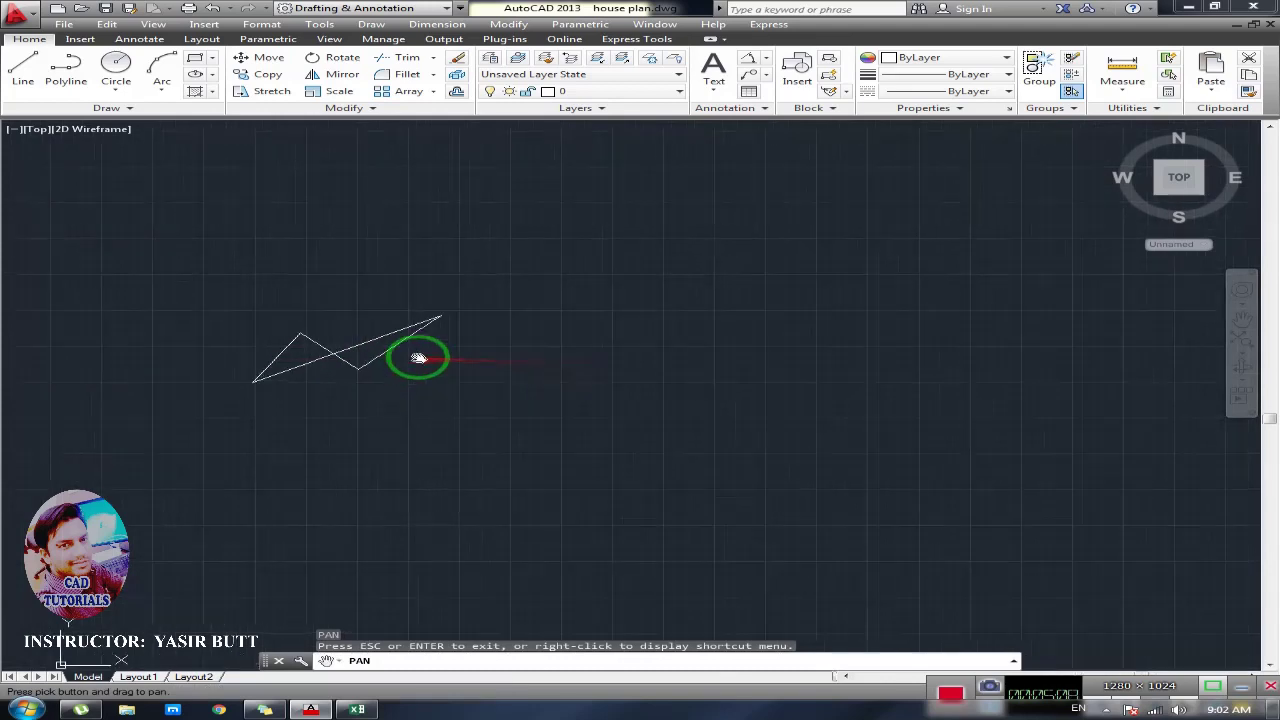
{"action": "key", "text": "Escape"}
Pan and zoom in and out around the closed zigzag figure to view it at different scales
{"action": "middle_click_drag", "start_coordinate": [316, 357], "coordinate": [337, 363]}
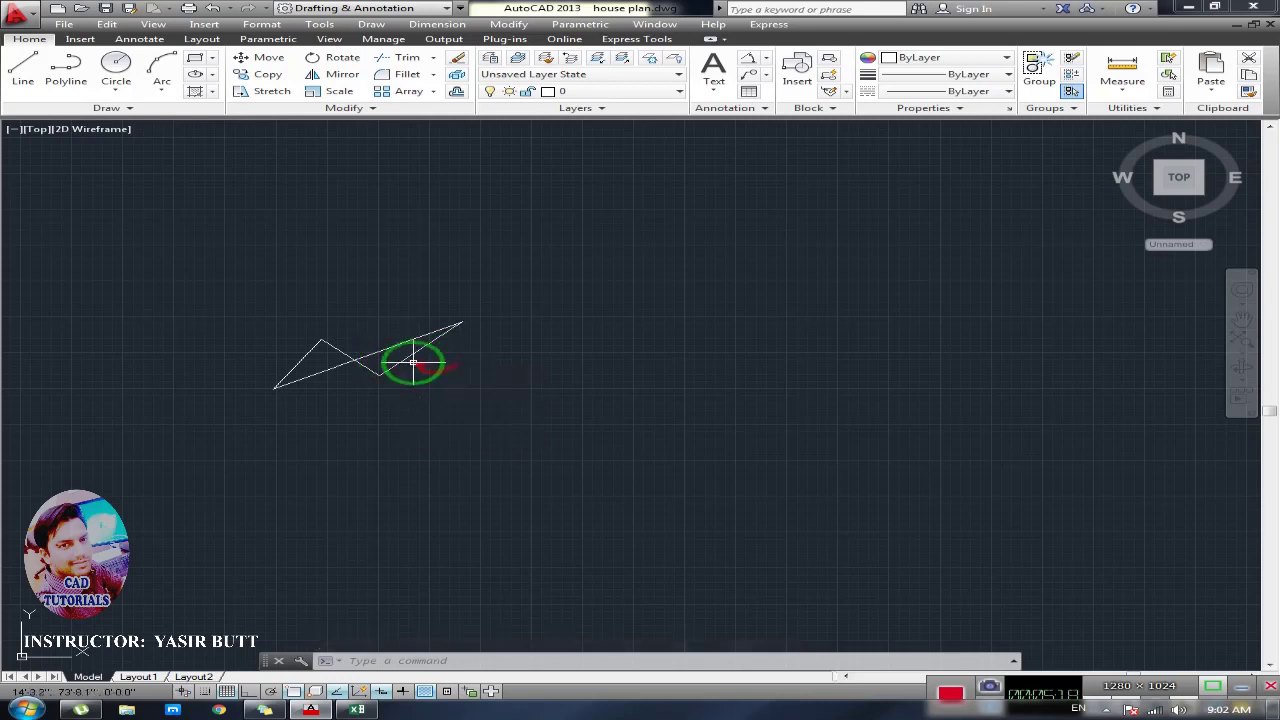
{"action": "middle_click_drag", "start_coordinate": [413, 362], "coordinate": [414, 363]}
{"action": "mouse_move", "coordinate": [413, 363]}
{"action": "middle_mouse_down"}
{"action": "mouse_move", "coordinate": [660, 363]}
{"action": "mouse_move", "coordinate": [314, 360]}
{"action": "mouse_move", "coordinate": [400, 359]}
{"action": "middle_mouse_up"}
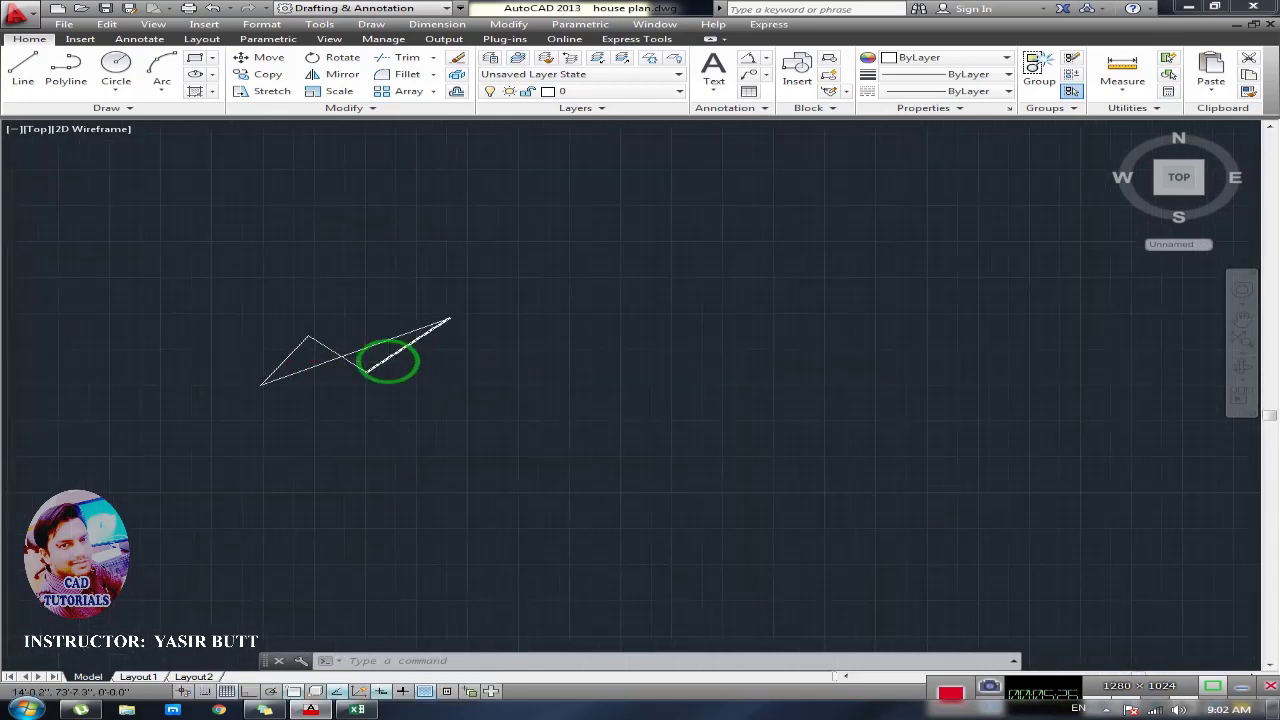
{"action": "scroll", "coordinate": [388, 361], "scroll_direction": "up", "scroll_amount": 5}
{"action": "scroll", "coordinate": [390, 364], "scroll_direction": "down", "scroll_amount": 4}
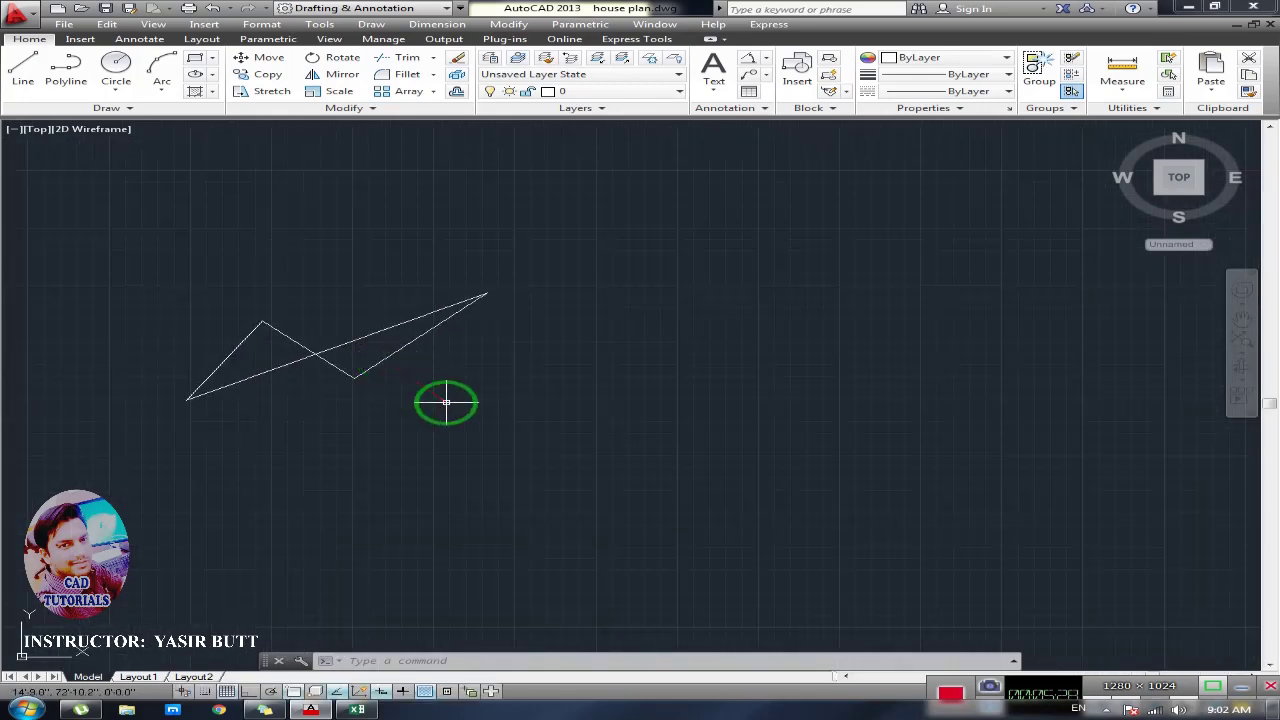
{"action": "scroll", "coordinate": [446, 402], "scroll_direction": "up", "scroll_amount": 4}
{"action": "middle_click_drag", "start_coordinate": [328, 348], "coordinate": [651, 449]}
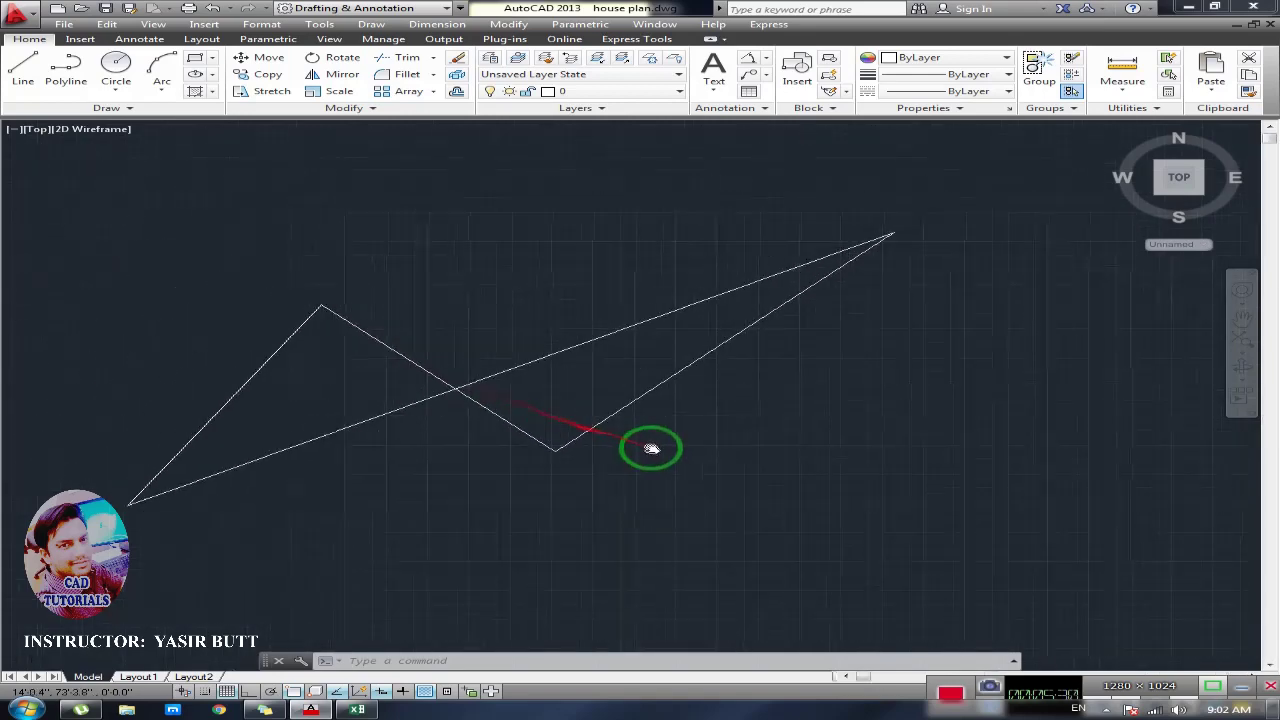
{"action": "scroll", "coordinate": [453, 408], "scroll_direction": "up", "scroll_amount": 2}
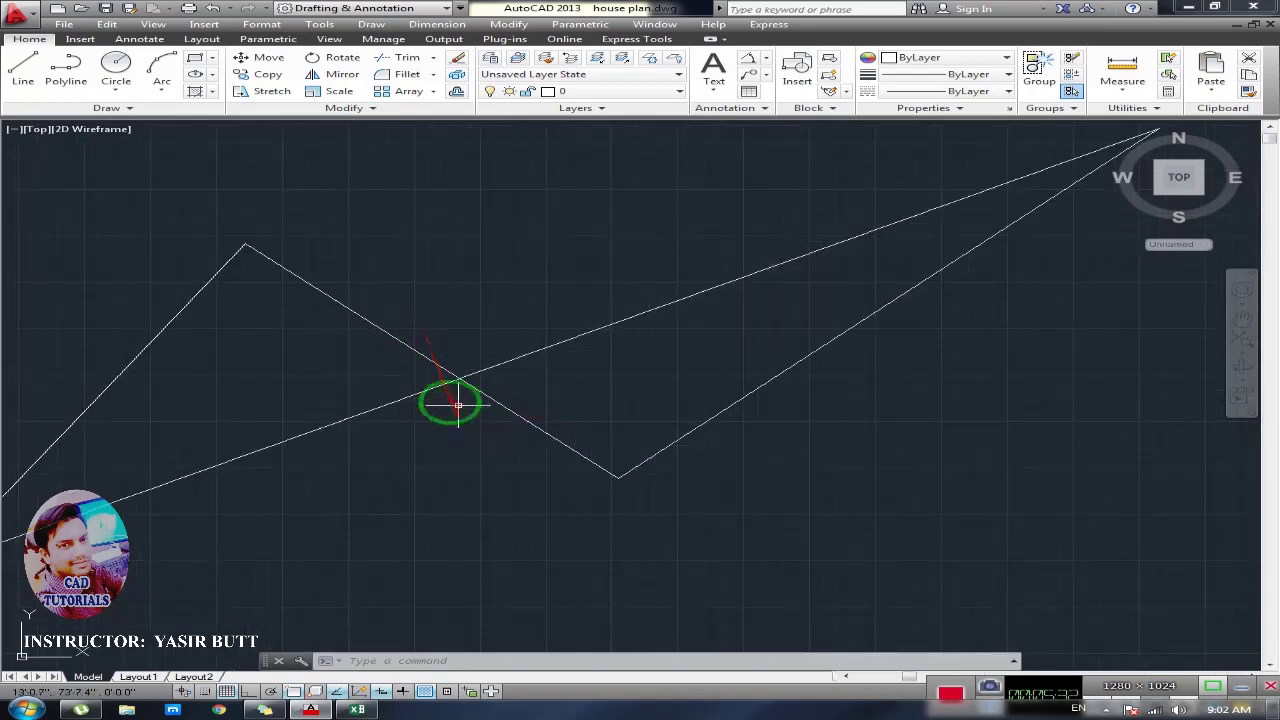
{"action": "scroll", "coordinate": [398, 357], "scroll_direction": "down", "scroll_amount": 8}
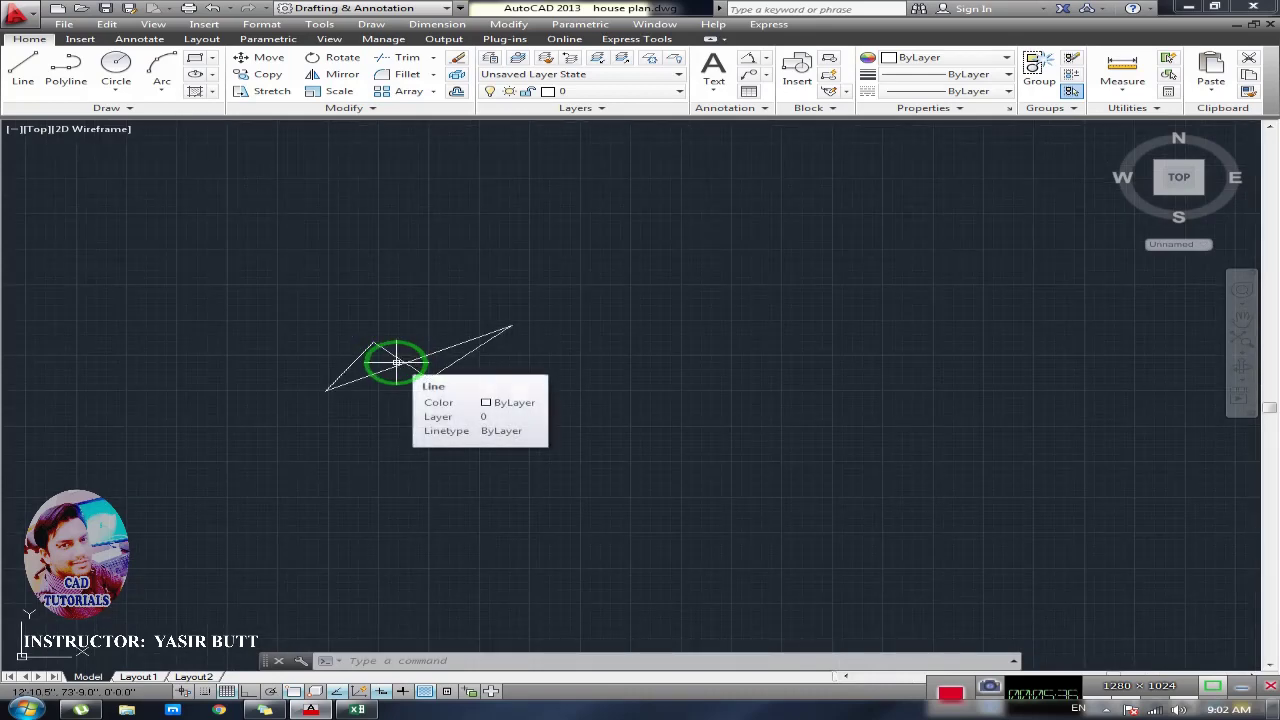
Practise zooming in and out on the closed zigzag figure and panning it with the mouse wheel
{"action": "scroll", "coordinate": [395, 362], "scroll_direction": "up", "scroll_amount": 5}
{"action": "scroll", "coordinate": [395, 362], "scroll_direction": "down", "scroll_amount": 5}
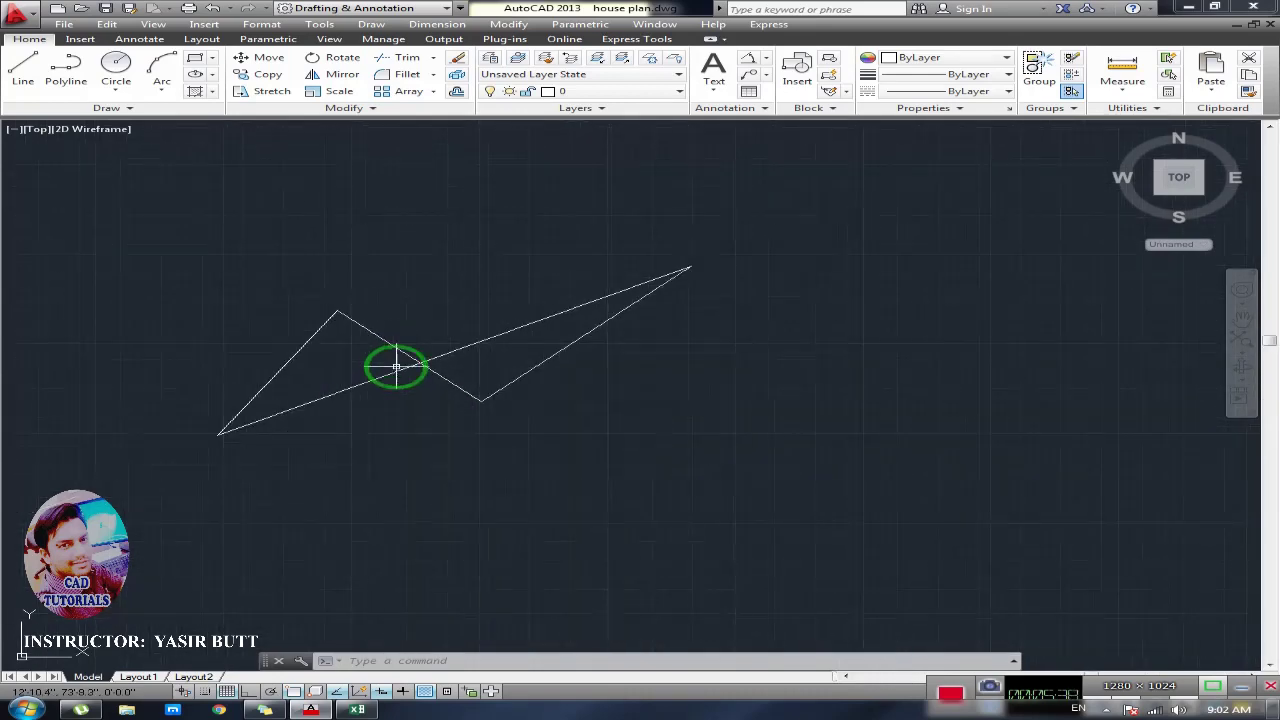
{"action": "scroll", "coordinate": [396, 370], "scroll_direction": "up", "scroll_amount": 8}
{"action": "scroll", "coordinate": [396, 372], "scroll_direction": "down", "scroll_amount": 4}
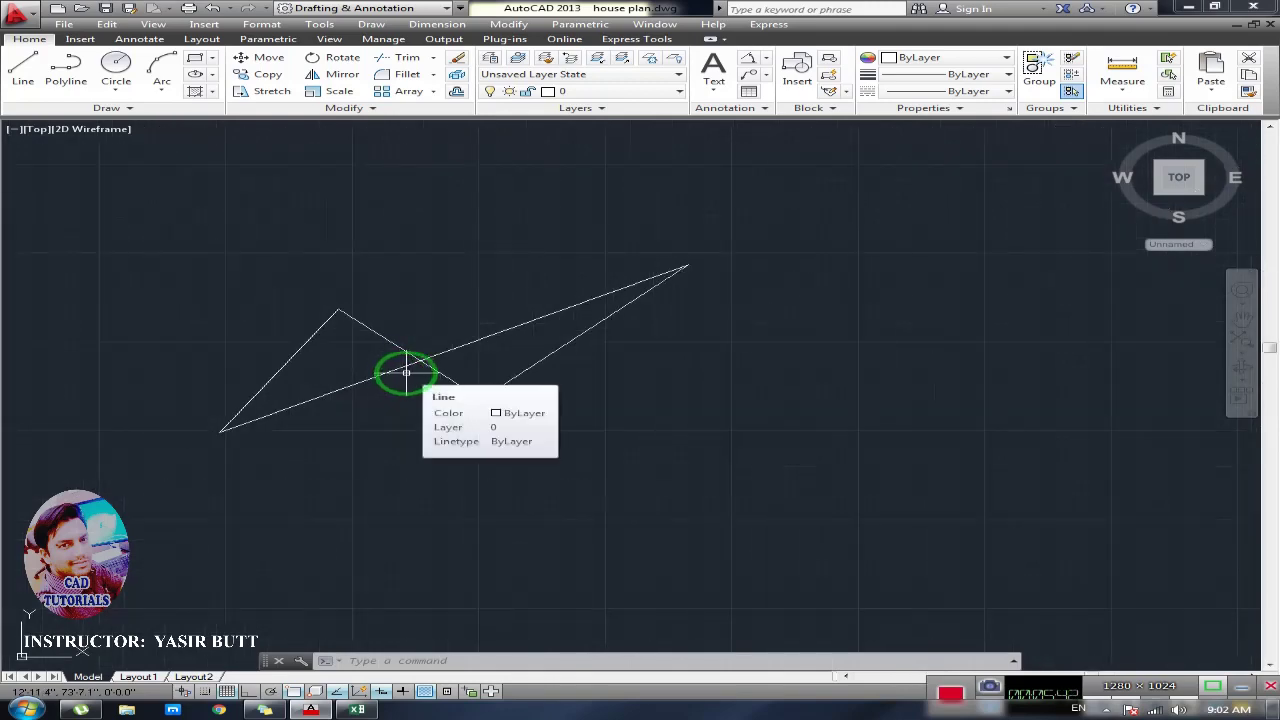
{"action": "mouse_move", "coordinate": [403, 371]}
{"action": "middle_mouse_down"}
{"action": "mouse_move", "coordinate": [508, 371]}
{"action": "mouse_move", "coordinate": [309, 374]}
{"action": "mouse_move", "coordinate": [354, 377]}
{"action": "mouse_move", "coordinate": [331, 366]}
{"action": "mouse_move", "coordinate": [406, 346]}
{"action": "middle_mouse_up"}
{"action": "scroll", "coordinate": [331, 366], "scroll_direction": "up", "scroll_amount": 2}
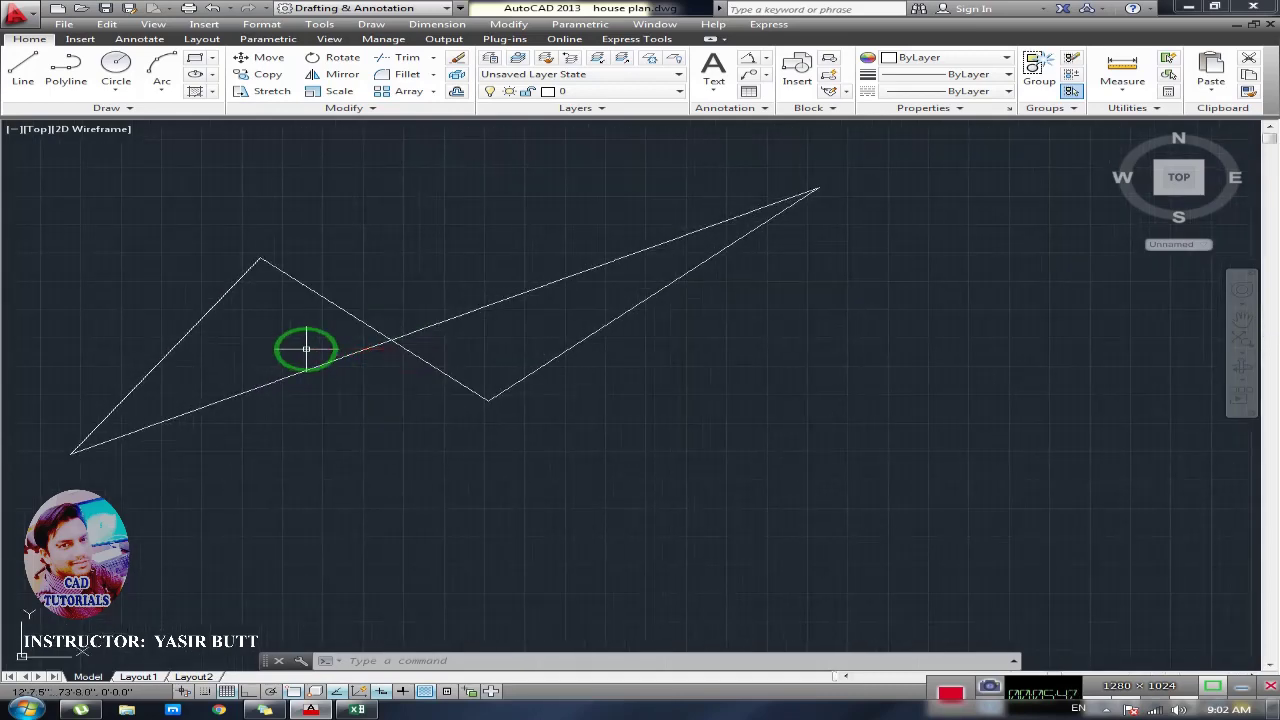
{"action": "scroll", "coordinate": [306, 348], "scroll_direction": "down", "scroll_amount": 2}
{"action": "middle_click_drag", "start_coordinate": [303, 349], "coordinate": [226, 340]}
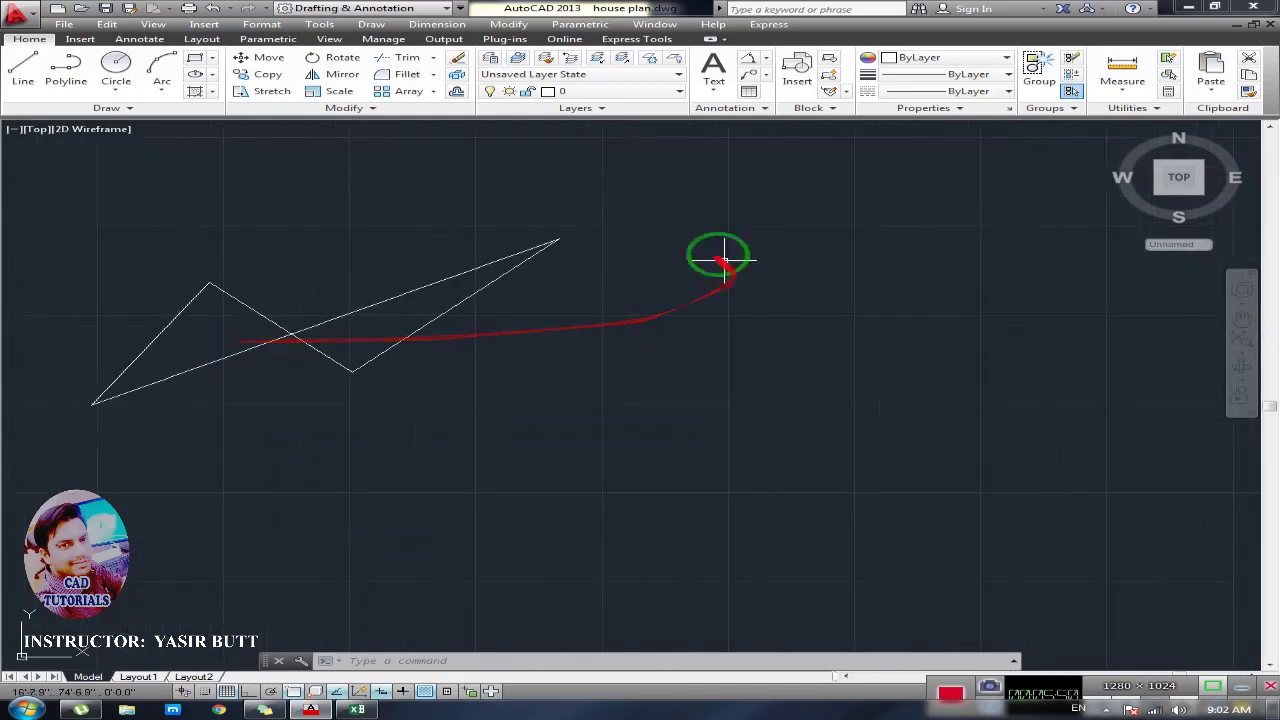
Try a crossing selection over the zigzag figure's upper-right vertex twice, clearing the selection each time
{"action": "left_click", "coordinate": [684, 176]}
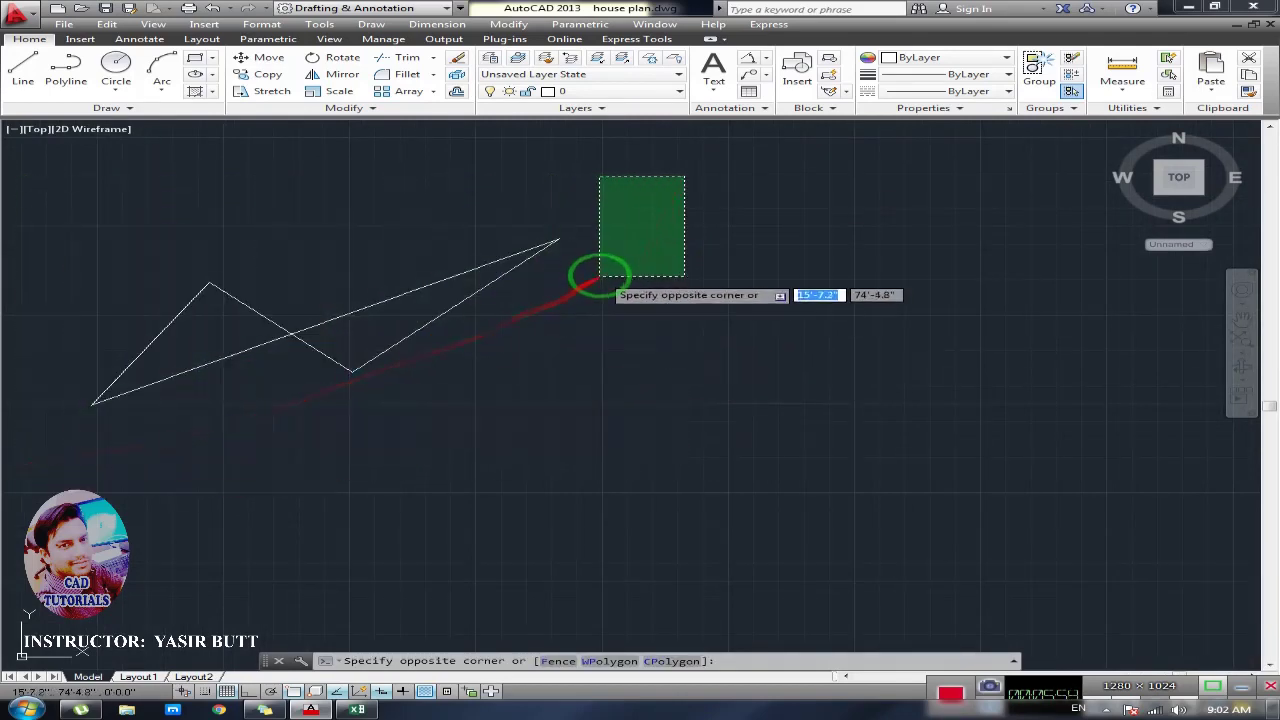
{"action": "left_click", "coordinate": [559, 277]}
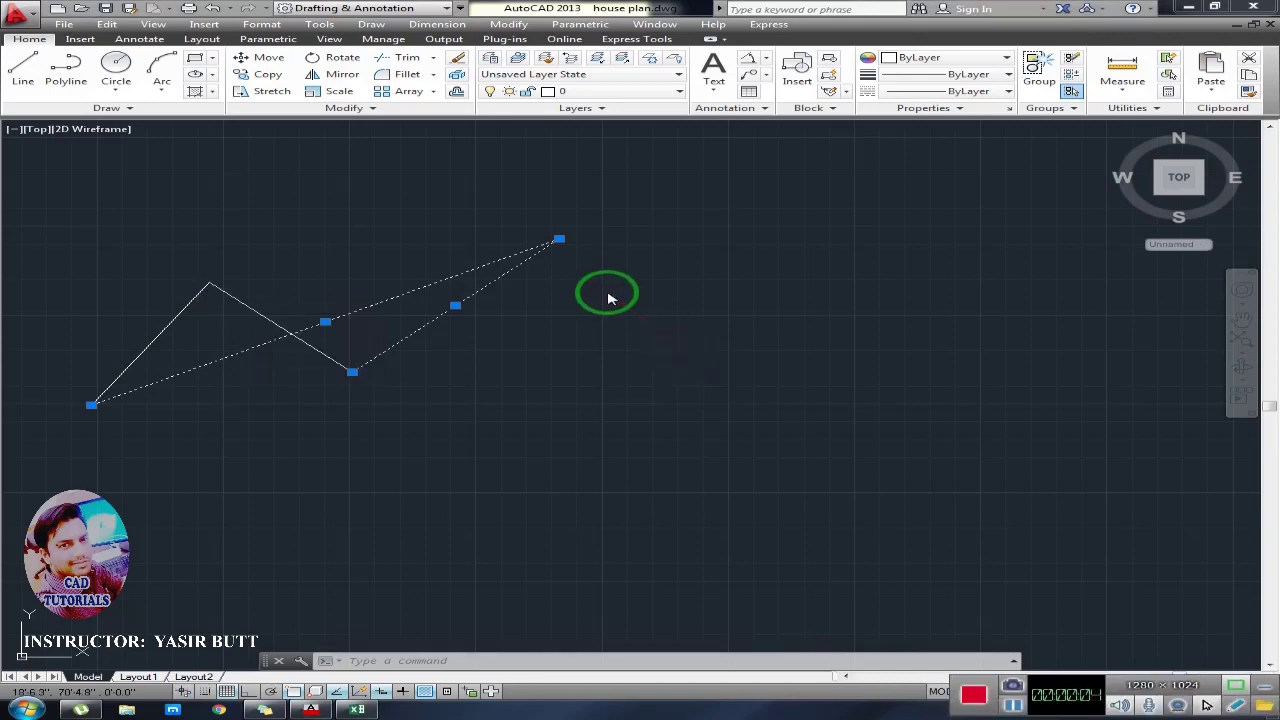
{"action": "key", "text": "Escape"}
{"action": "left_click", "coordinate": [641, 196]}
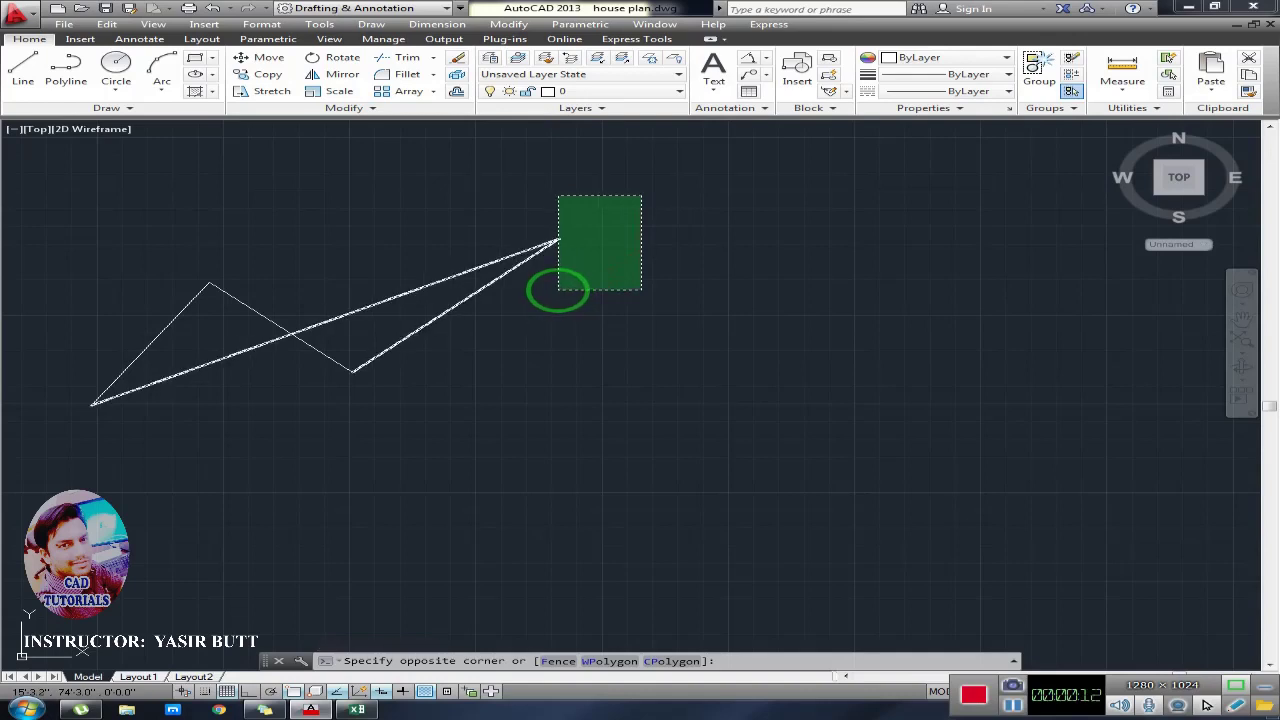
{"action": "left_click", "coordinate": [558, 290]}
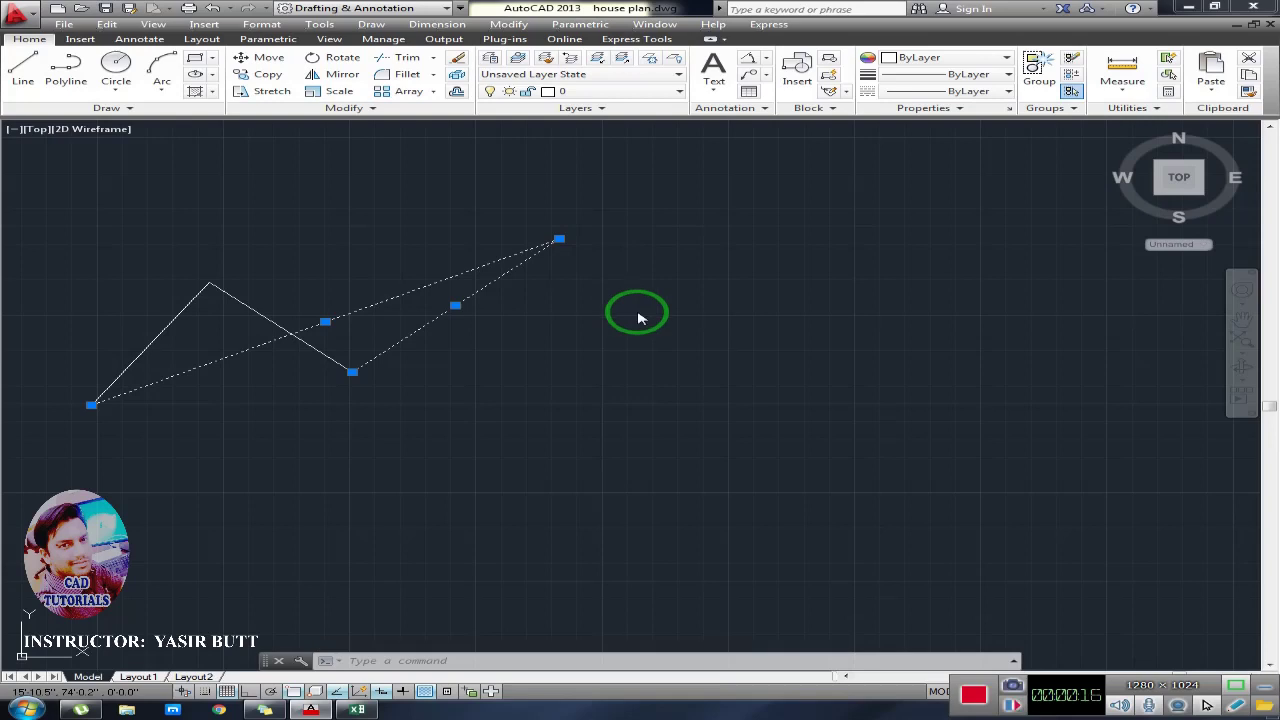
{"action": "key", "text": "Escape"}
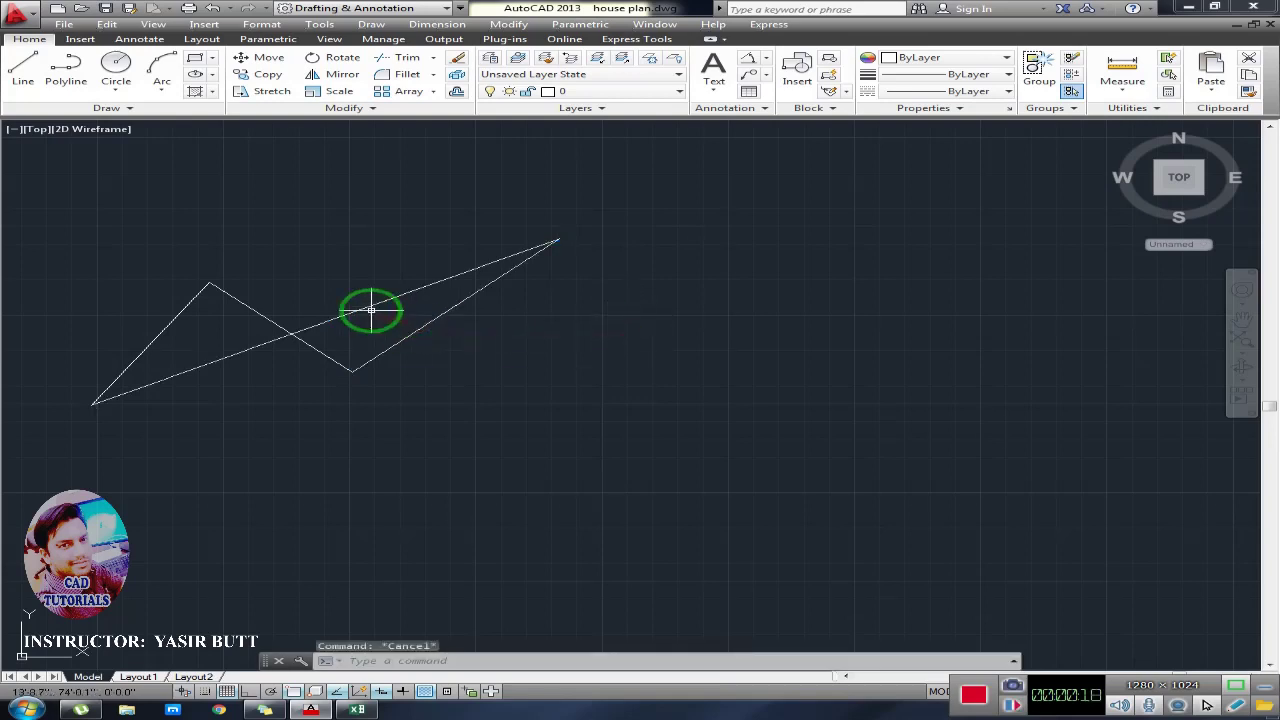
Try window selections around part of the zigzag figure and around the whole figure, then clear the selection
{"action": "middle_click_drag", "start_coordinate": [371, 311], "coordinate": [491, 337]}
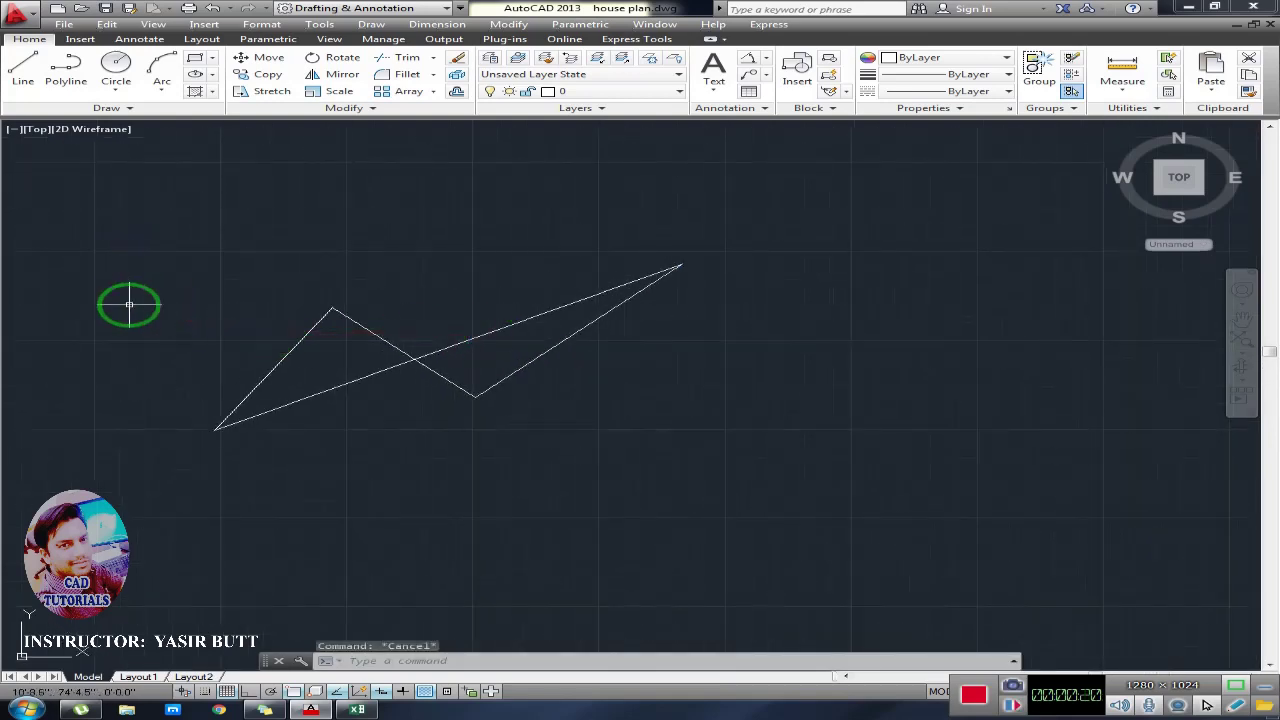
{"action": "left_click", "coordinate": [102, 229]}
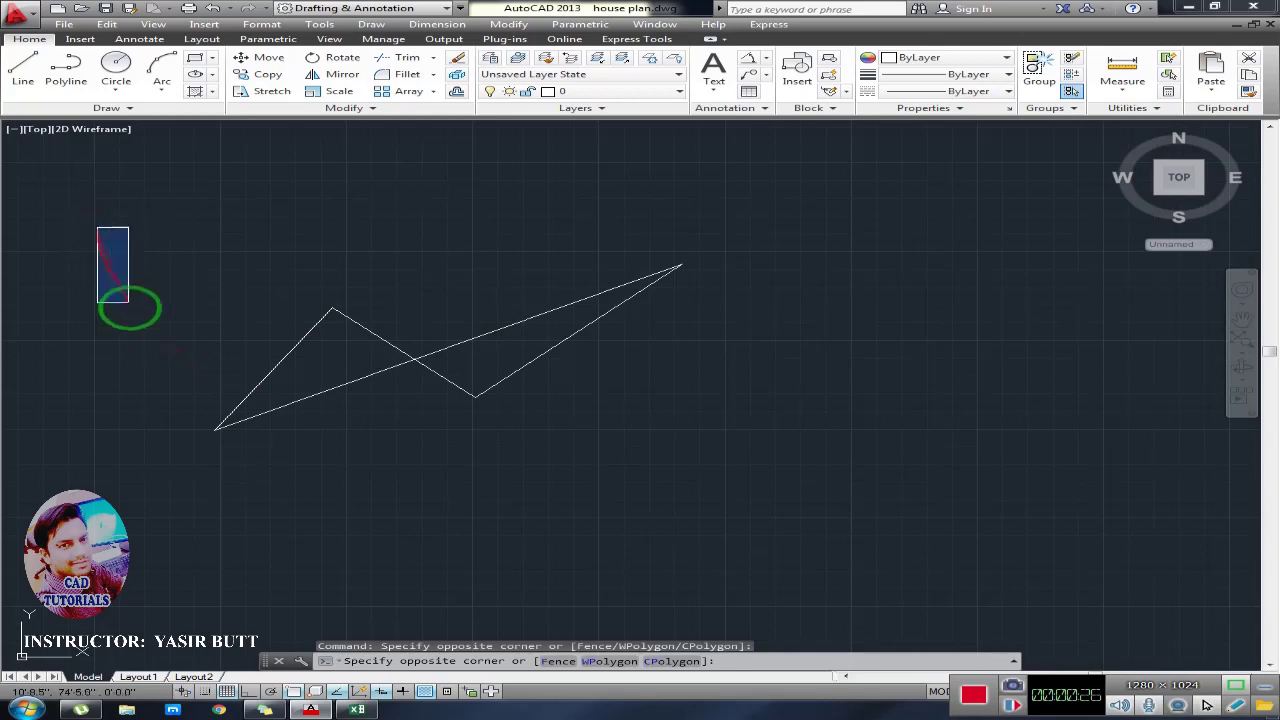
{"action": "left_click", "coordinate": [131, 310]}
{"action": "left_click", "coordinate": [131, 310]}
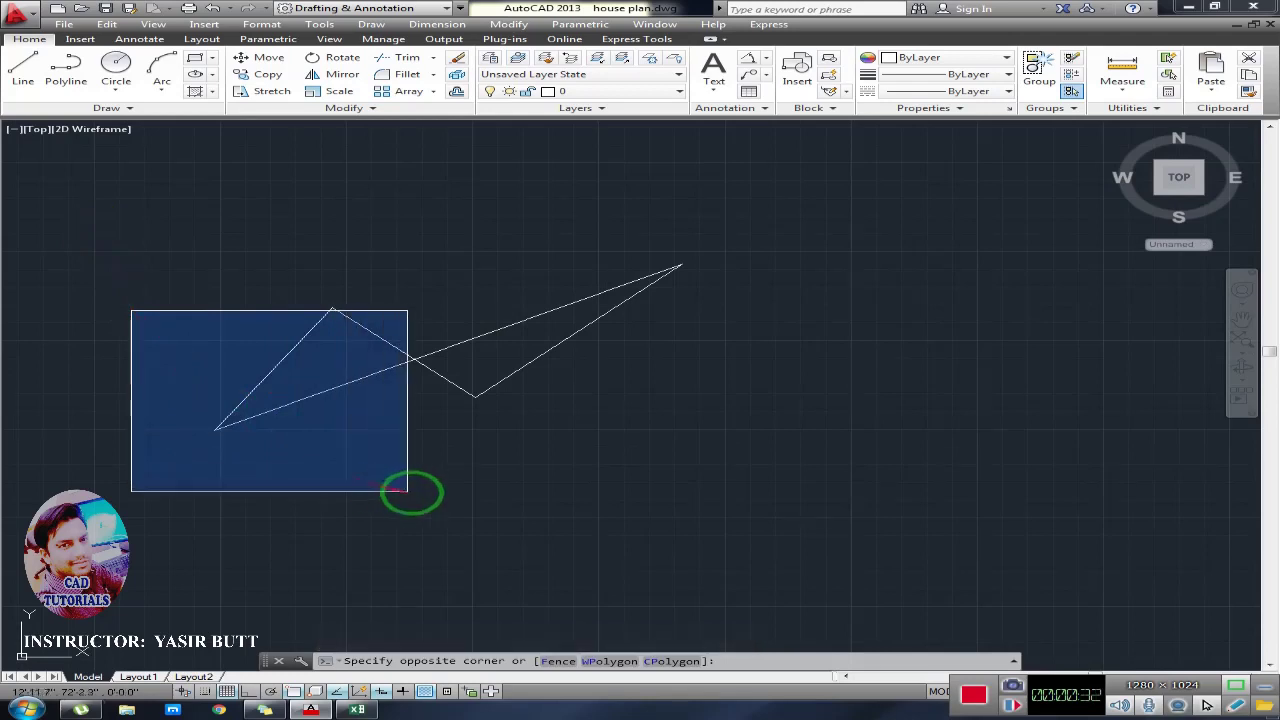
{"action": "left_click", "coordinate": [535, 500]}
{"action": "left_click", "coordinate": [165, 175]}
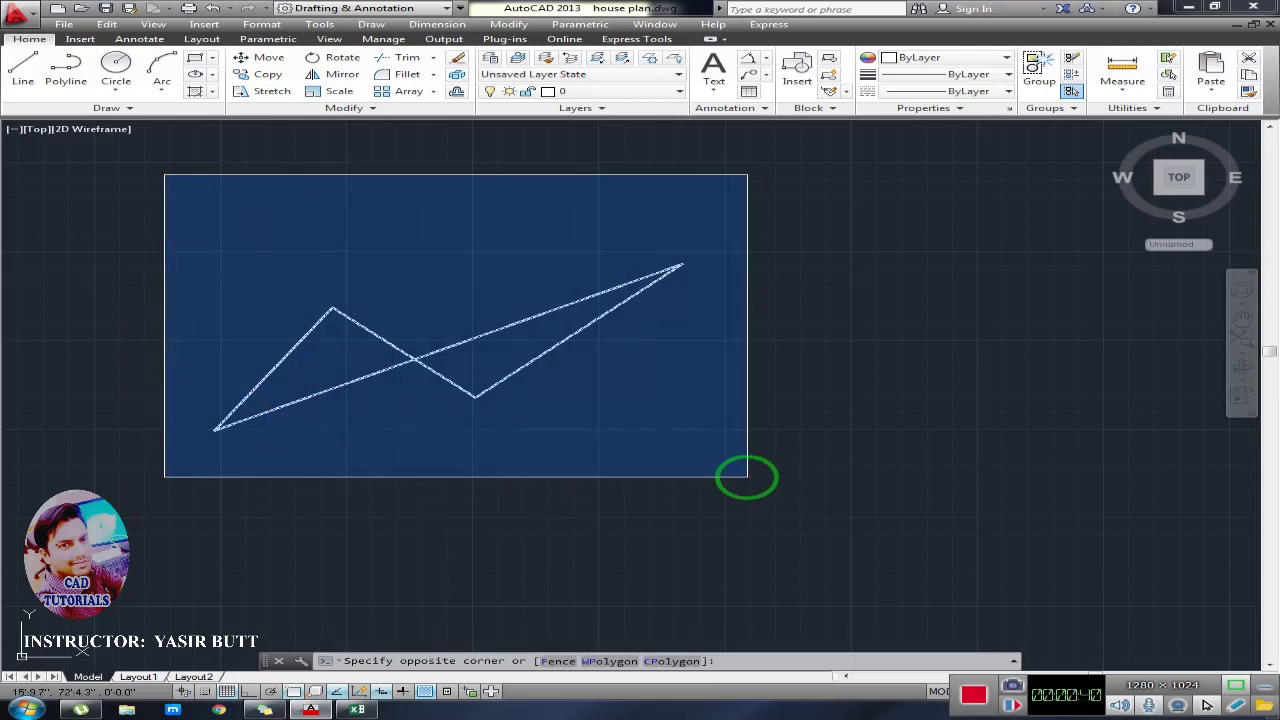
{"action": "left_click", "coordinate": [747, 477]}
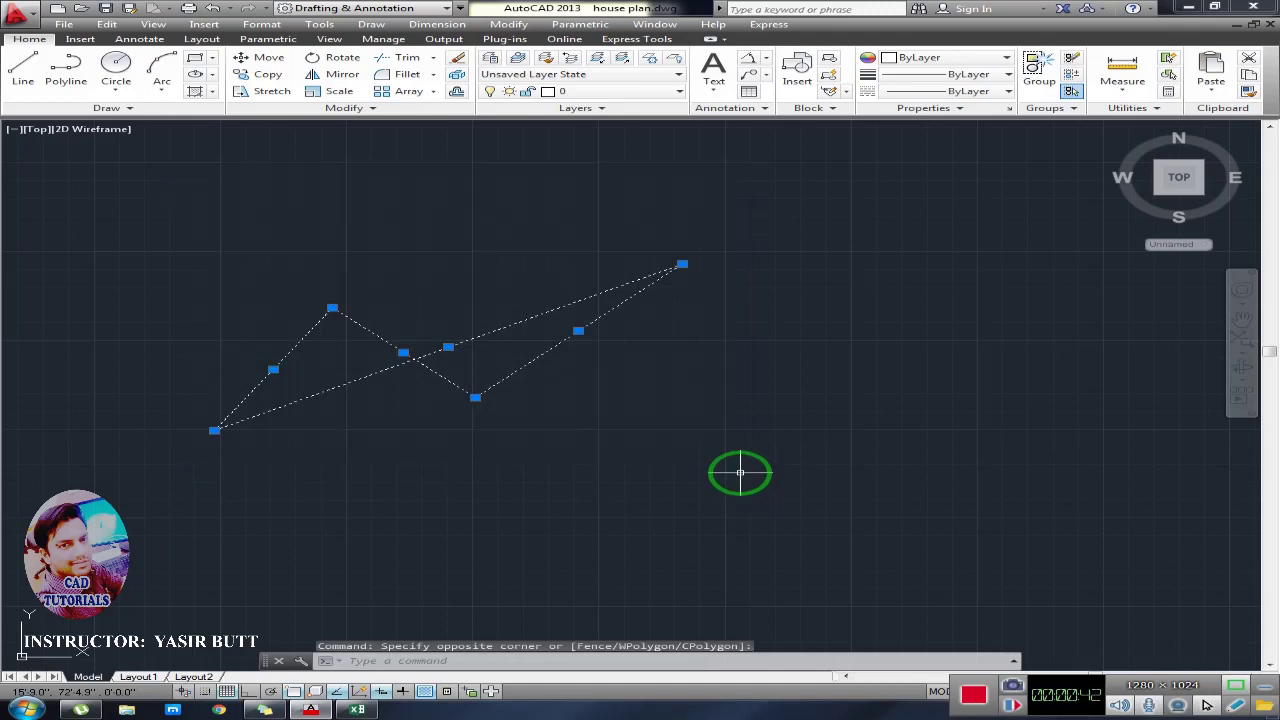
{"action": "key", "text": "Escape"}
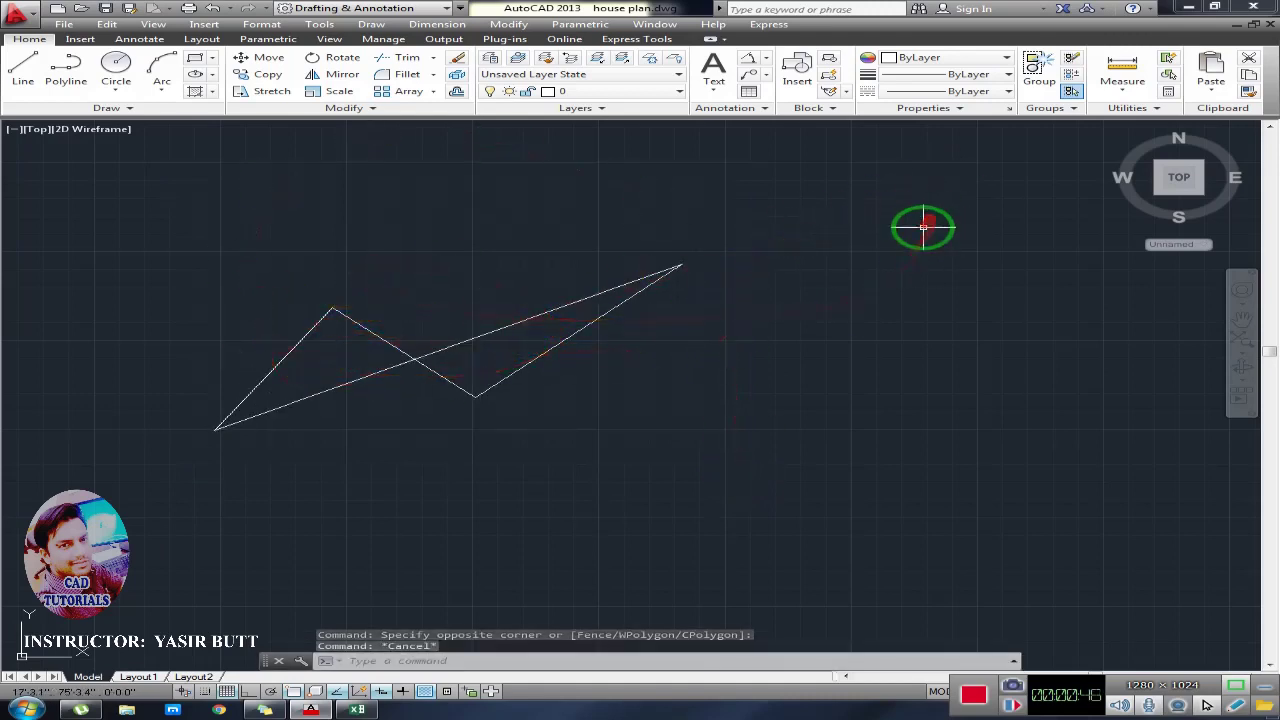
Select the three right-hand lines with a crossing window, grip-stretch two free endpoints, move the long line by its midpoint grip, and deselect
{"action": "left_click", "coordinate": [901, 179]}
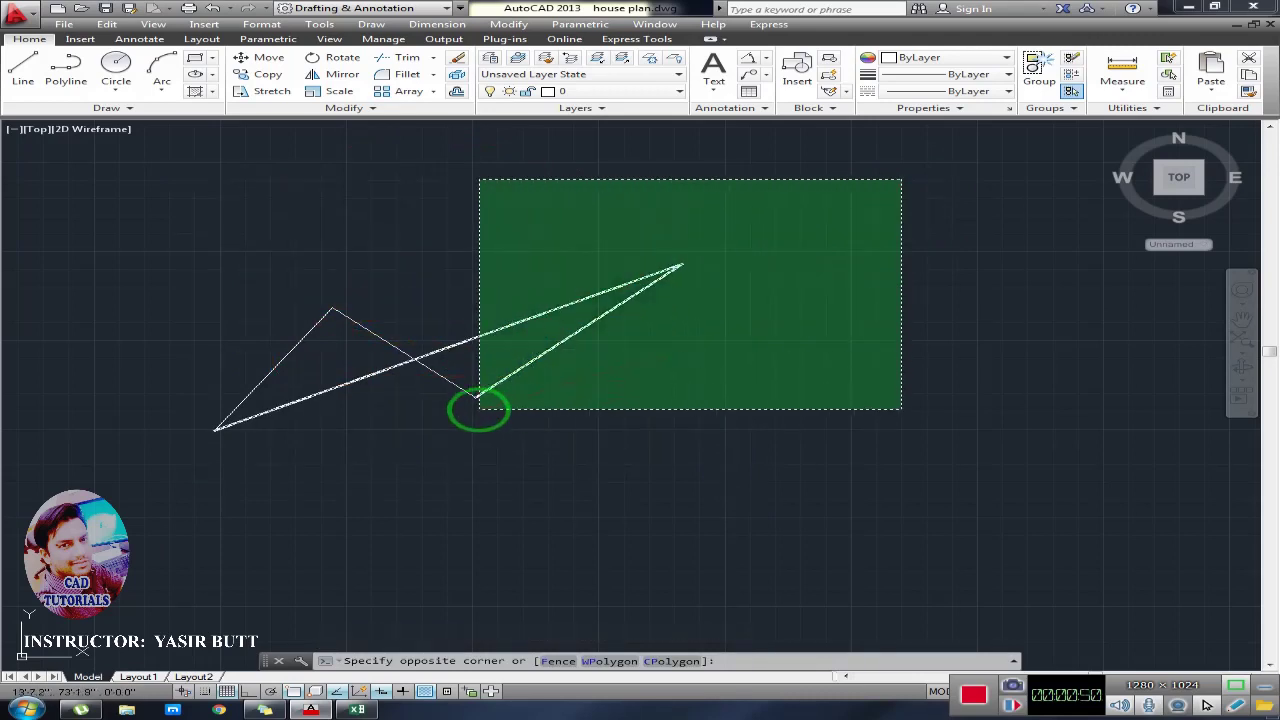
{"action": "left_click", "coordinate": [466, 409]}
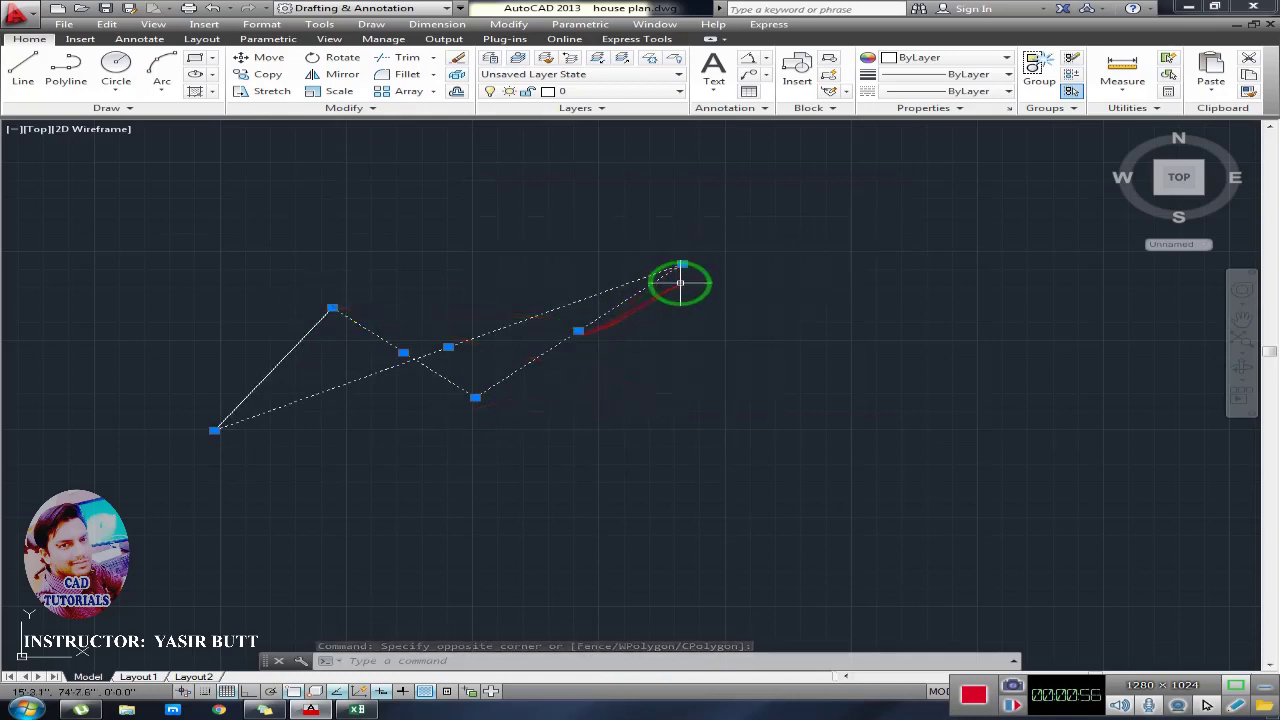
{"action": "left_click", "coordinate": [804, 232]}
{"action": "left_click", "coordinate": [804, 232]}
{"action": "left_click", "coordinate": [487, 269]}
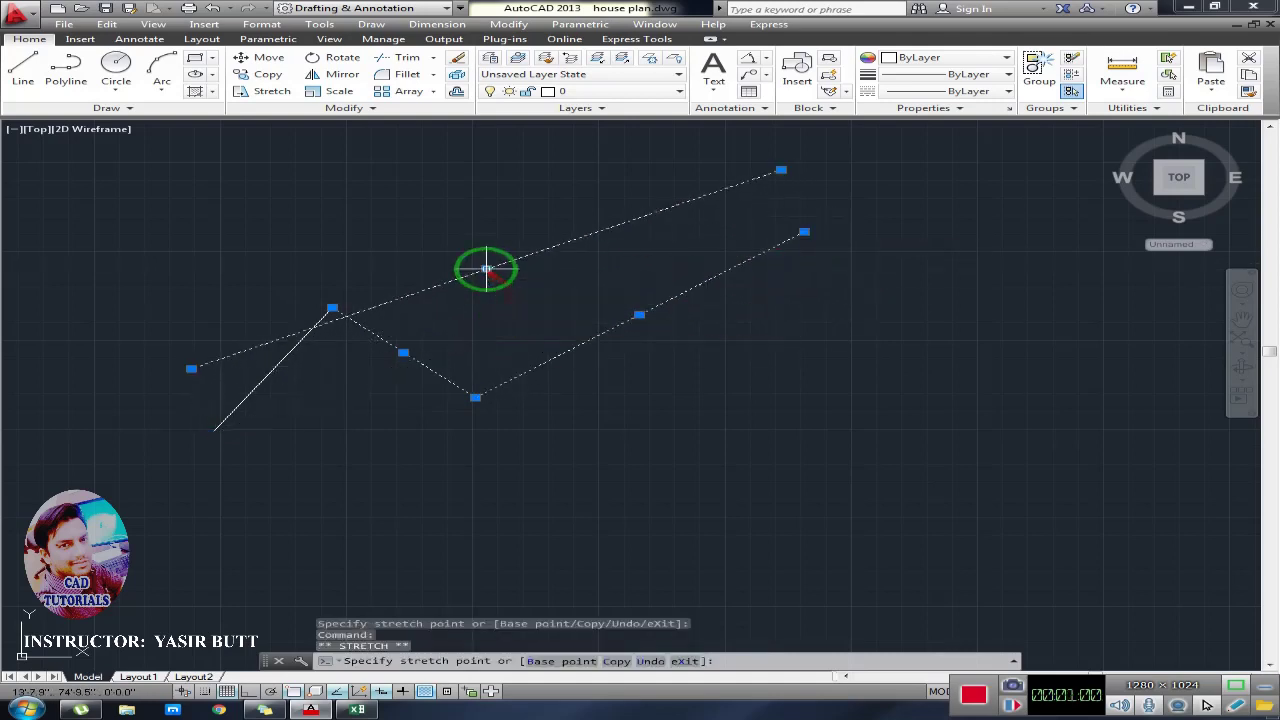
{"action": "left_click", "coordinate": [486, 268]}
{"action": "left_click", "coordinate": [498, 321]}
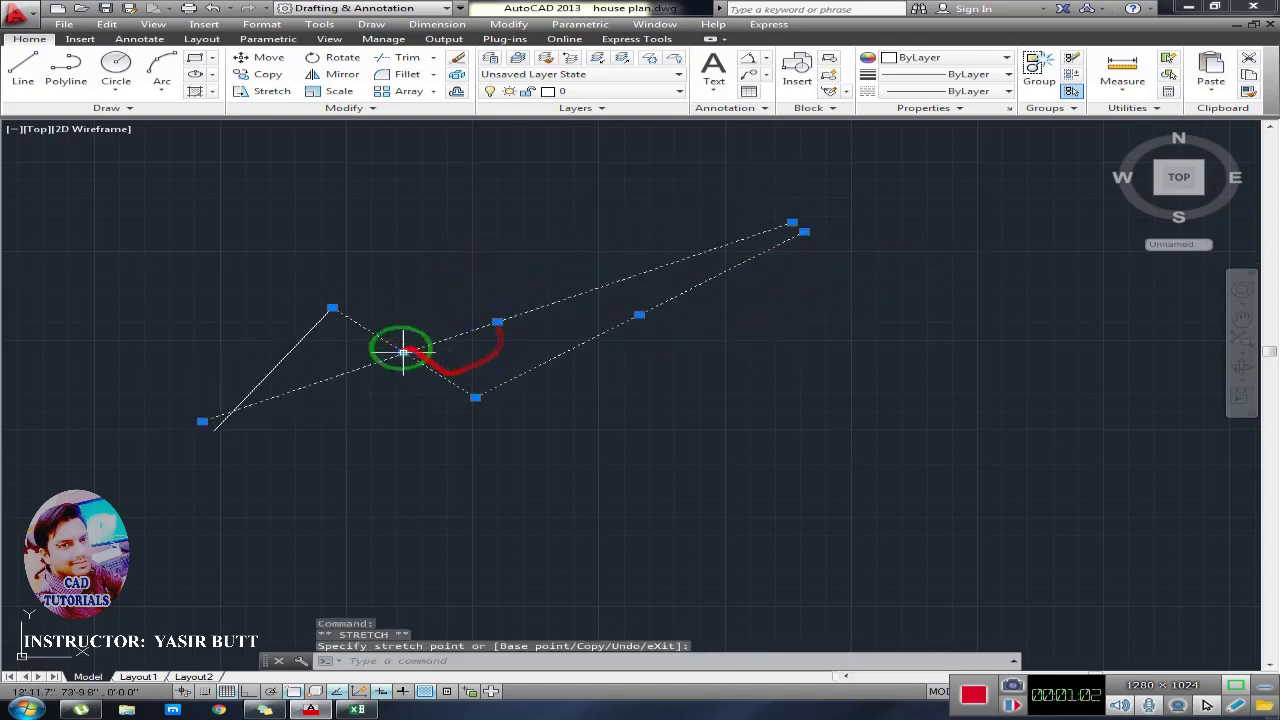
{"action": "left_click", "coordinate": [331, 309]}
{"action": "left_click", "coordinate": [440, 266]}
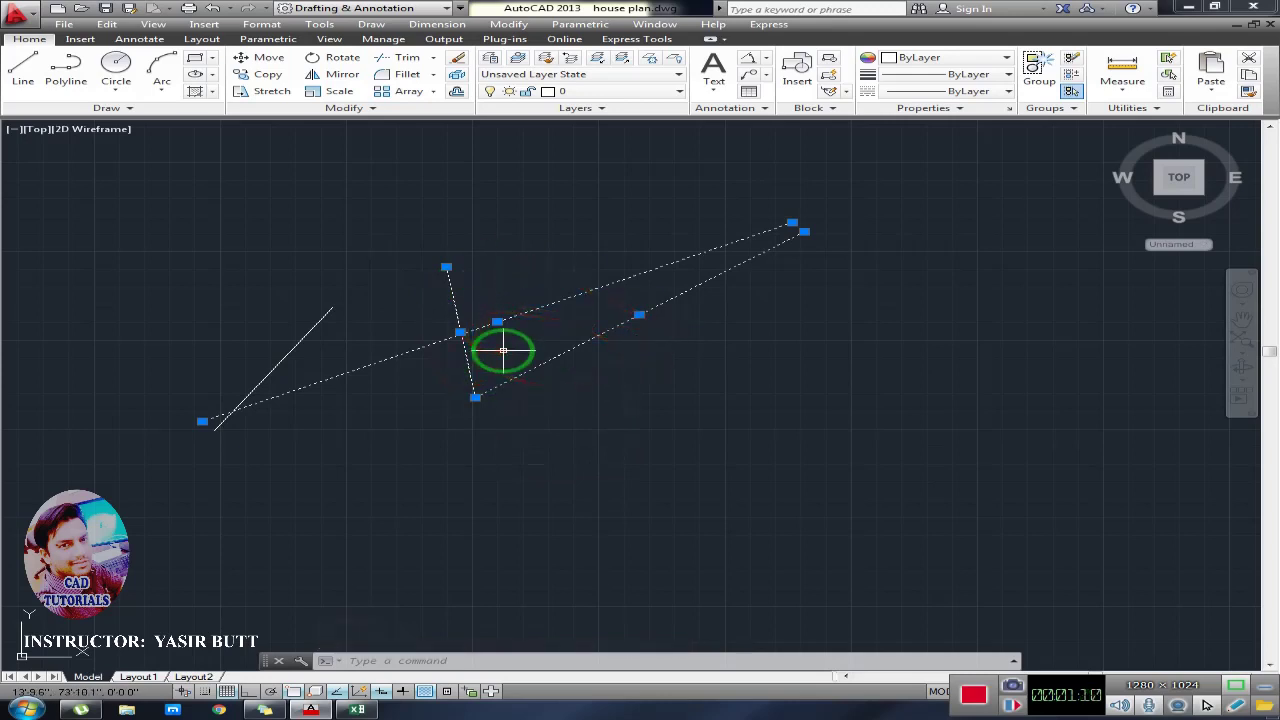
{"action": "key", "text": "Escape"}
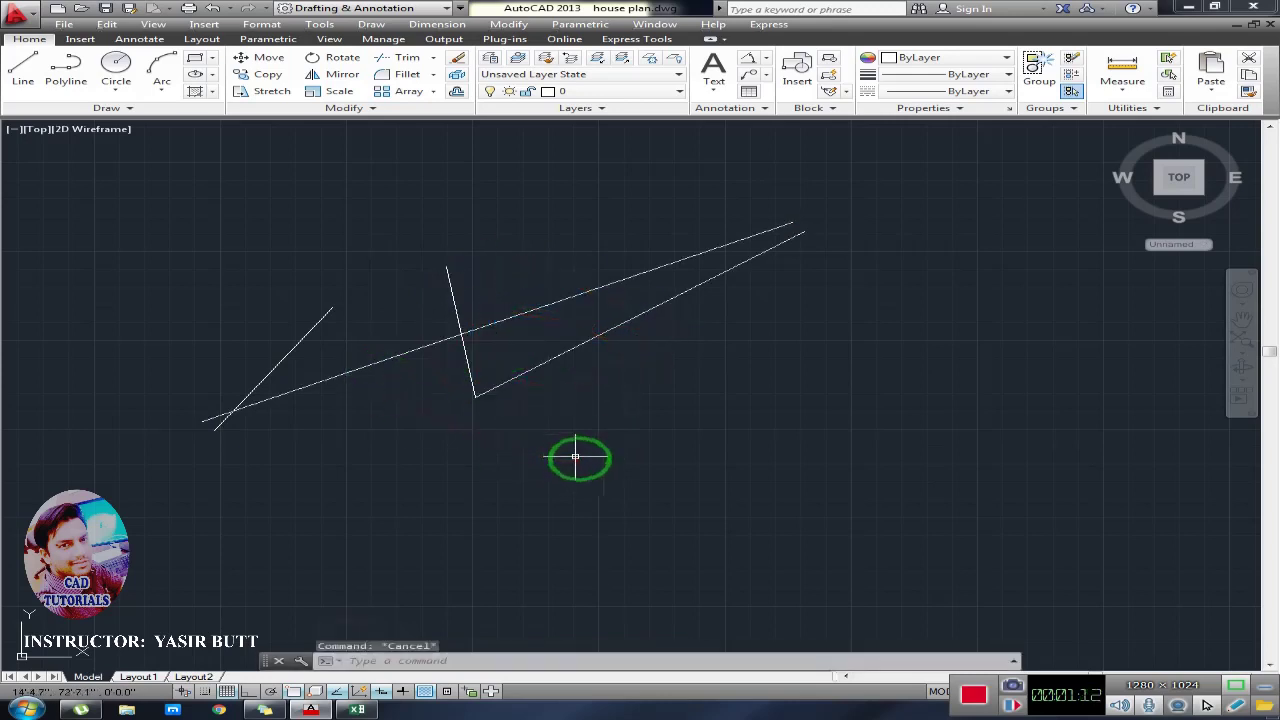
Select all four lines of the distorted figure with a crossing window and erase them
{"action": "scroll", "coordinate": [631, 443], "scroll_direction": "up", "scroll_amount": 4}
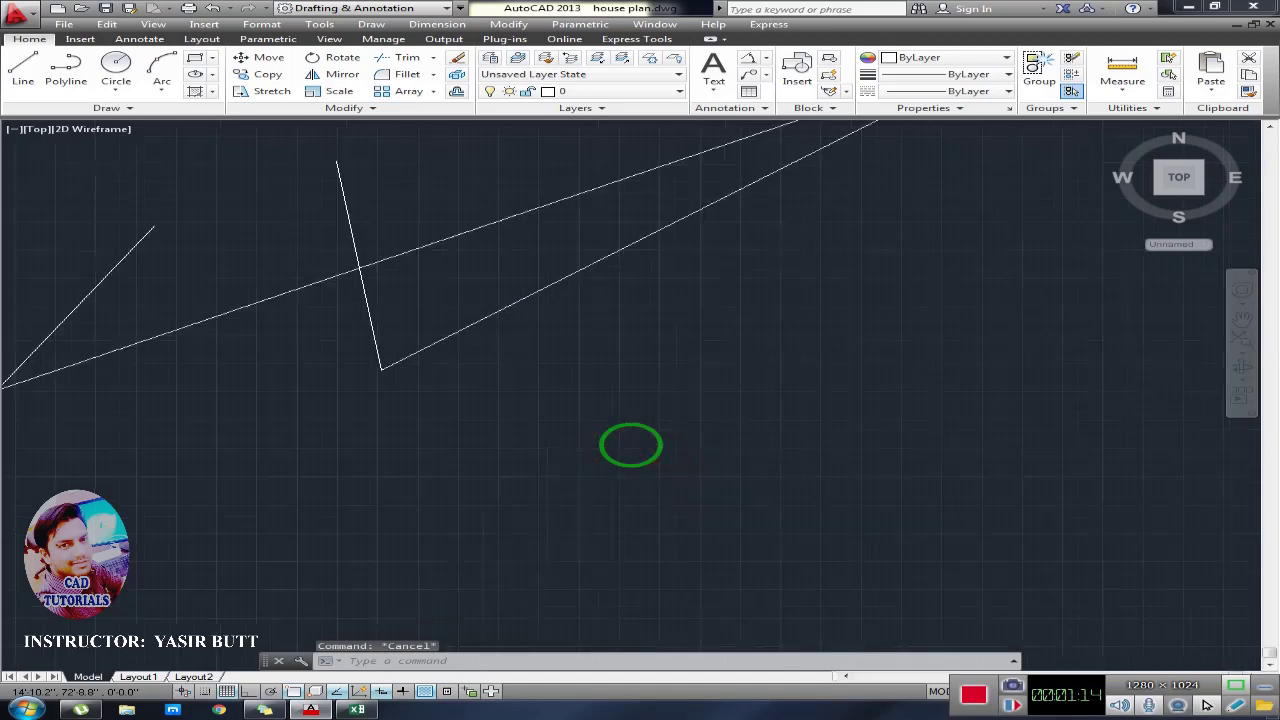
{"action": "scroll", "coordinate": [631, 443], "scroll_direction": "down", "scroll_amount": 2}
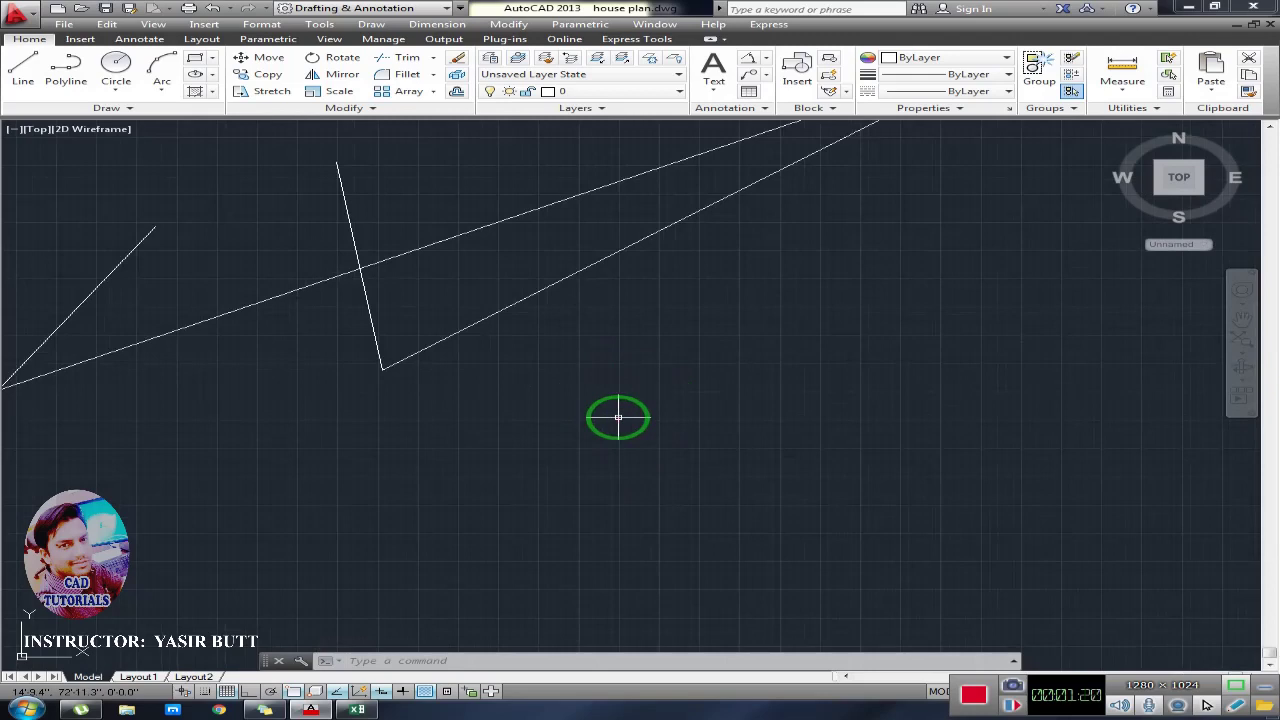
{"action": "scroll", "coordinate": [618, 418], "scroll_direction": "up", "scroll_amount": 3}
{"action": "scroll", "coordinate": [618, 418], "scroll_direction": "down", "scroll_amount": 3}
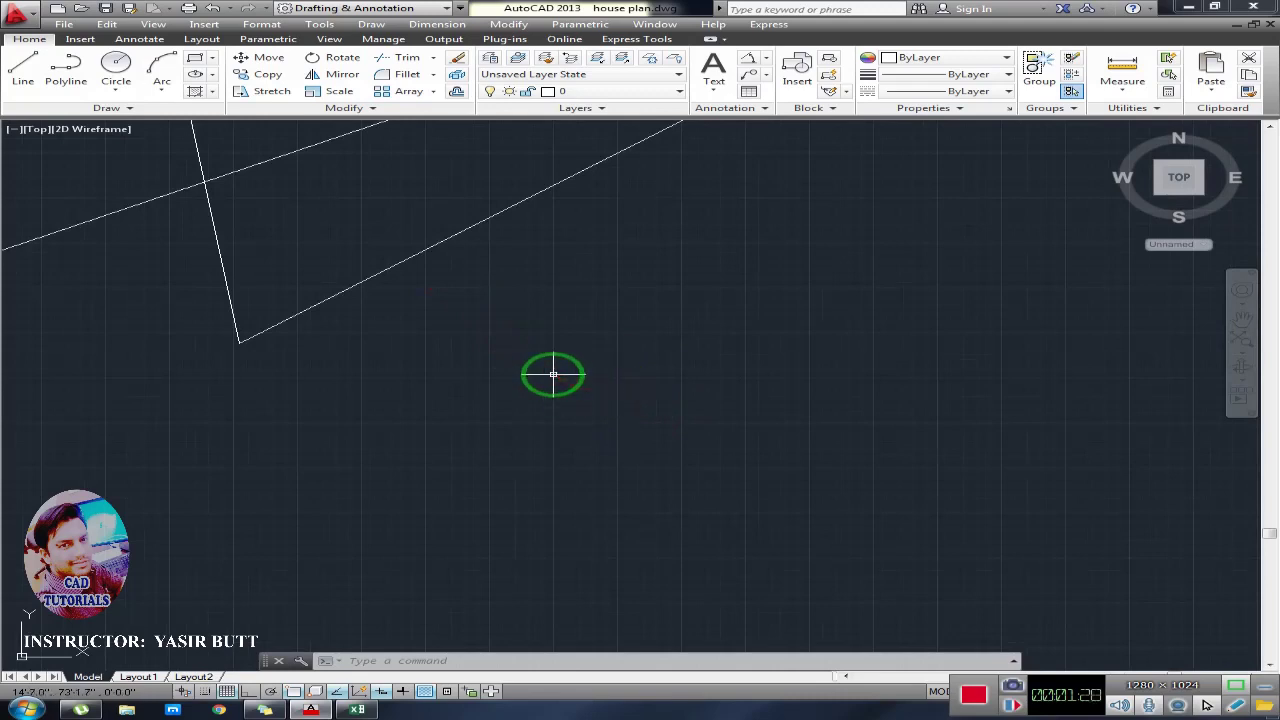
{"action": "scroll", "coordinate": [553, 375], "scroll_direction": "down", "scroll_amount": 3}
{"action": "scroll", "coordinate": [557, 380], "scroll_direction": "up", "scroll_amount": 3}
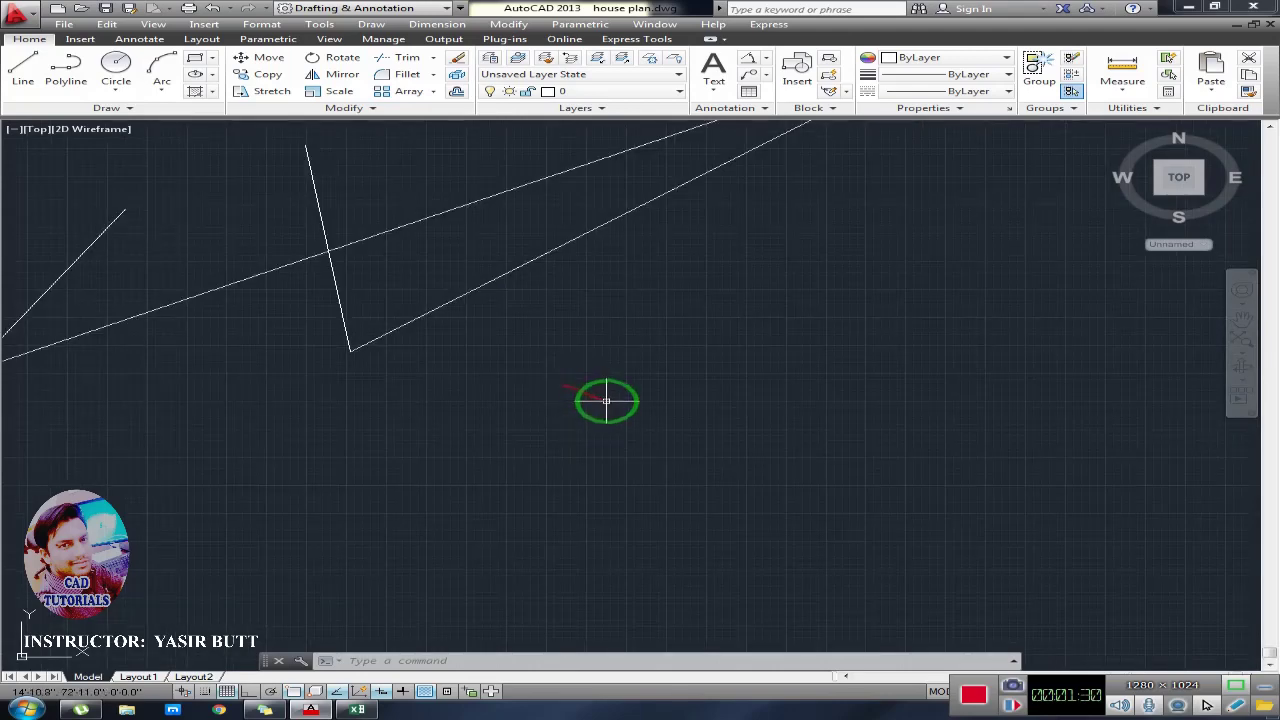
{"action": "scroll", "coordinate": [490, 415], "scroll_direction": "down", "scroll_amount": 3}
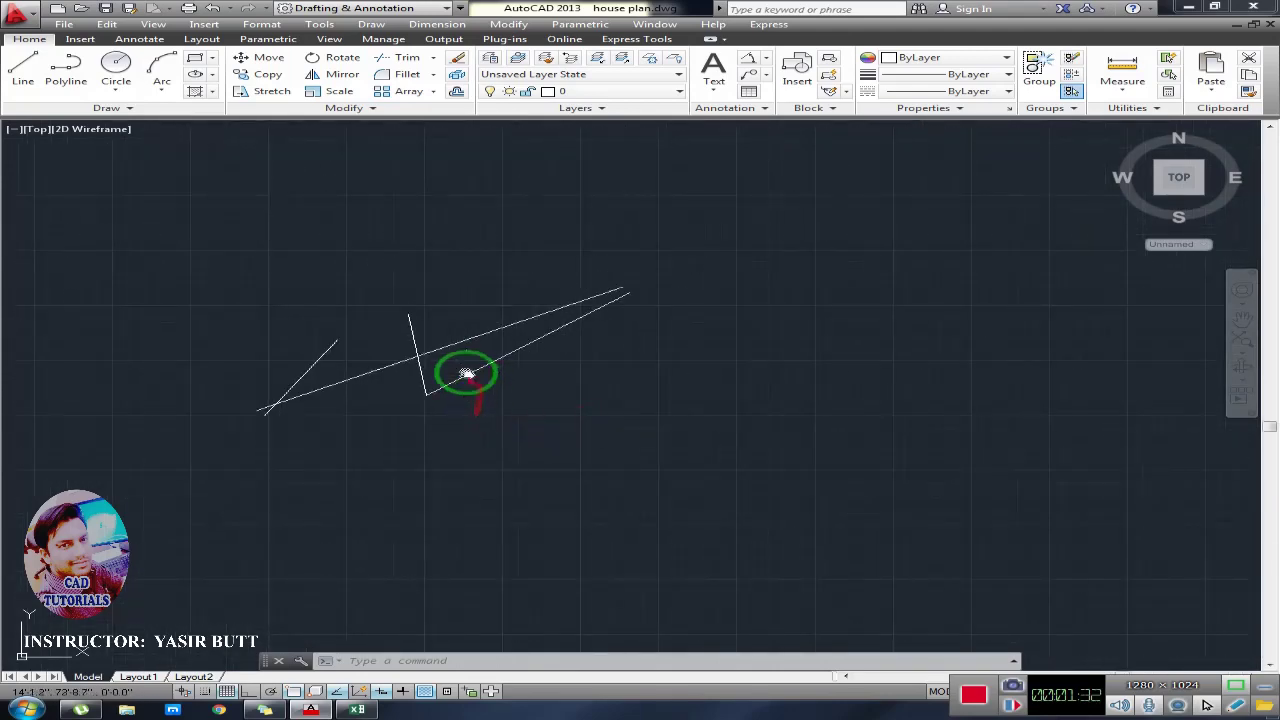
{"action": "left_click", "coordinate": [692, 270]}
{"action": "left_click", "coordinate": [243, 491]}
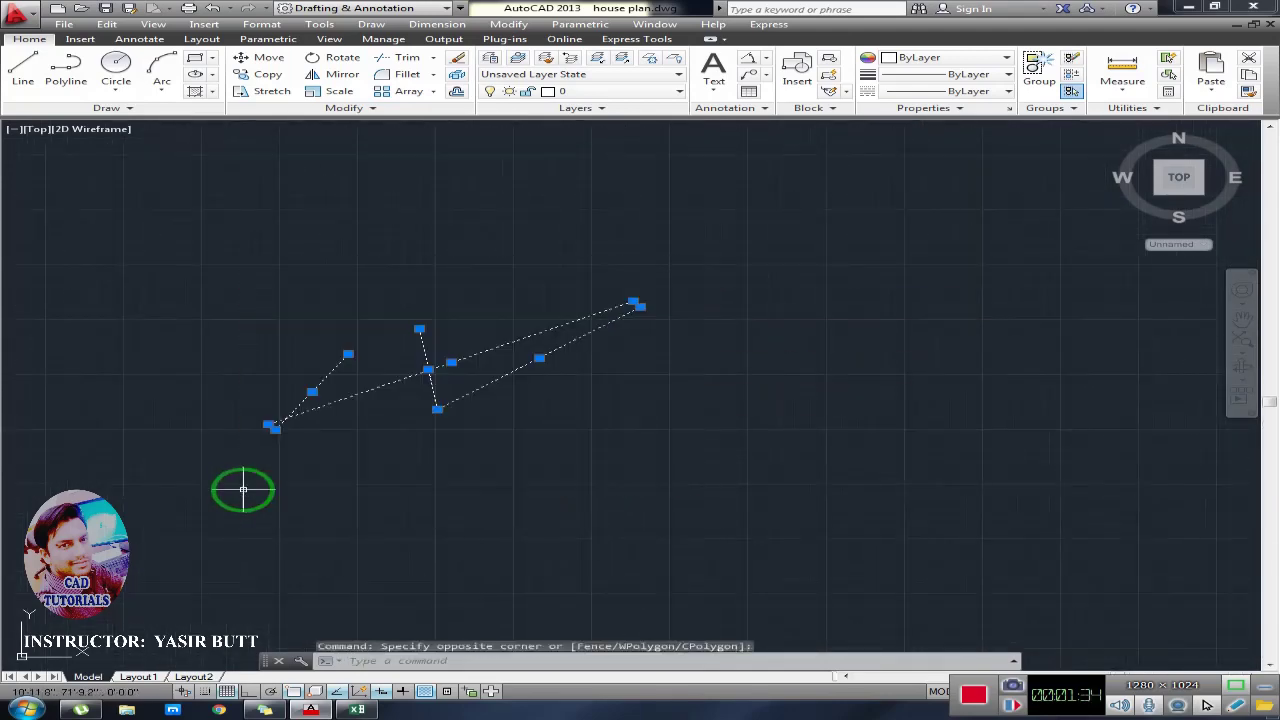
{"action": "key", "text": "Delete"}
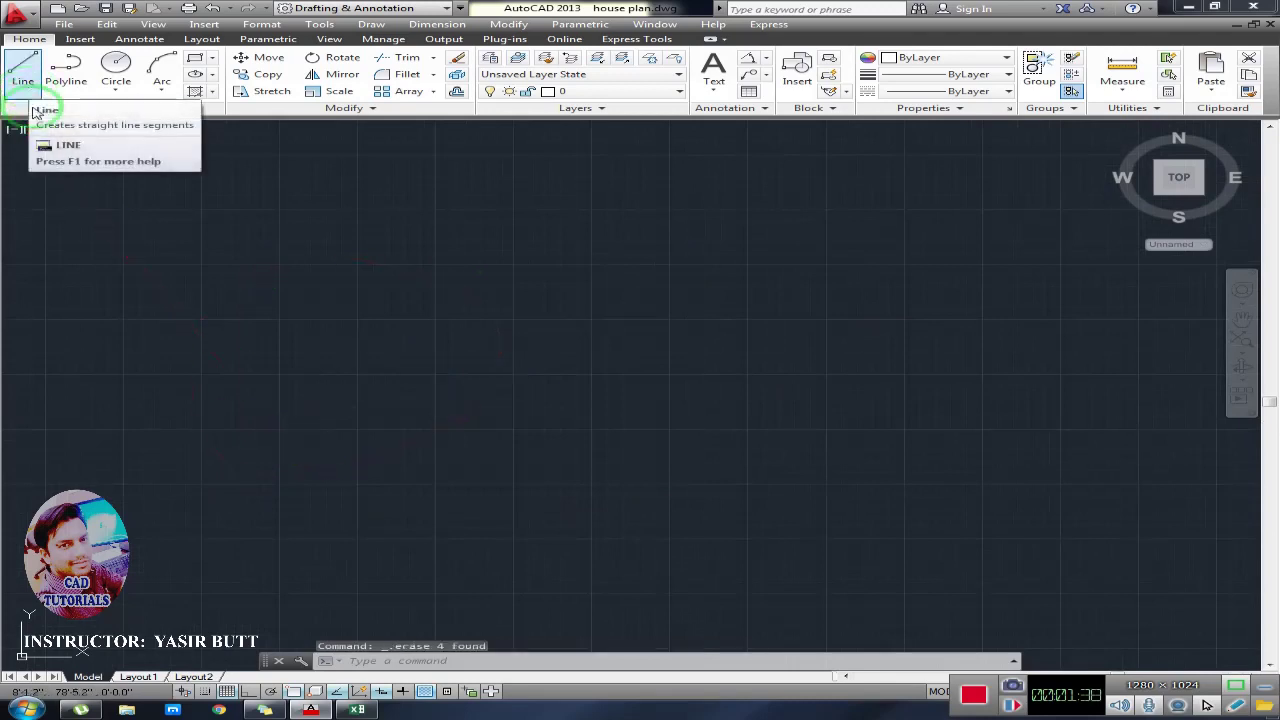
{"action": "type", "text": "l"}
{"action": "key", "text": "Return"}
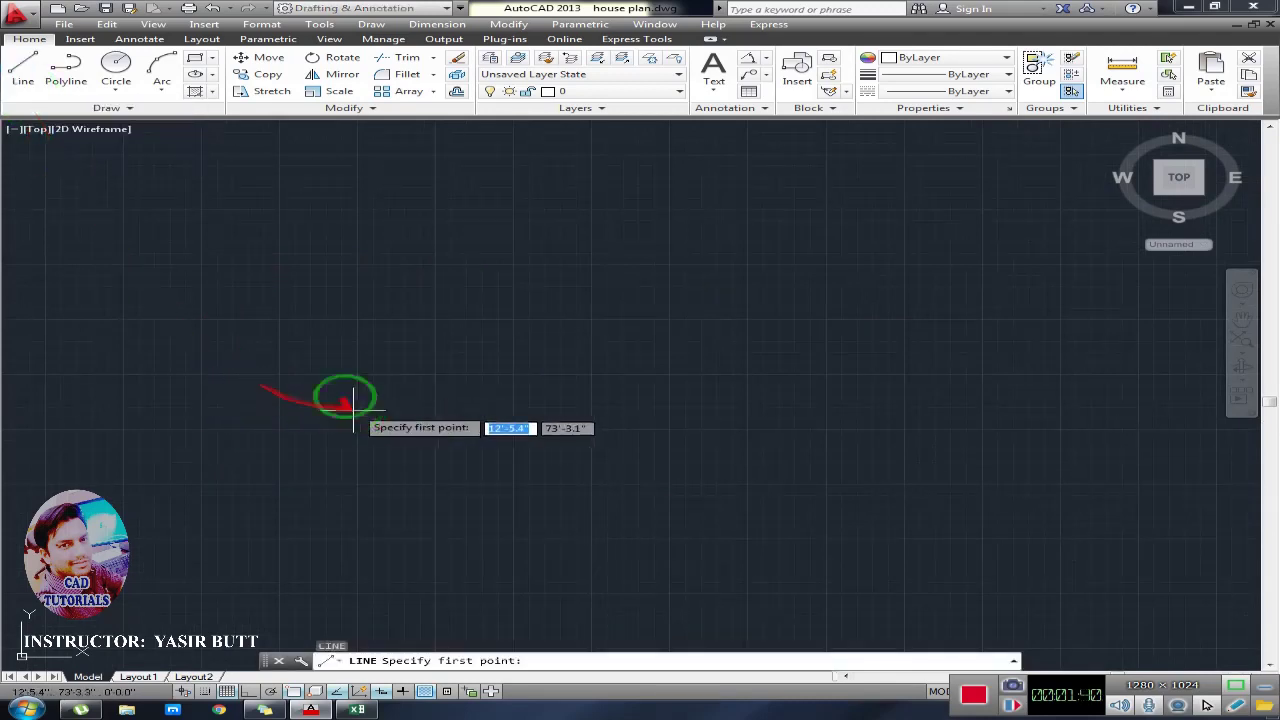
{"action": "left_click", "coordinate": [211, 321]}
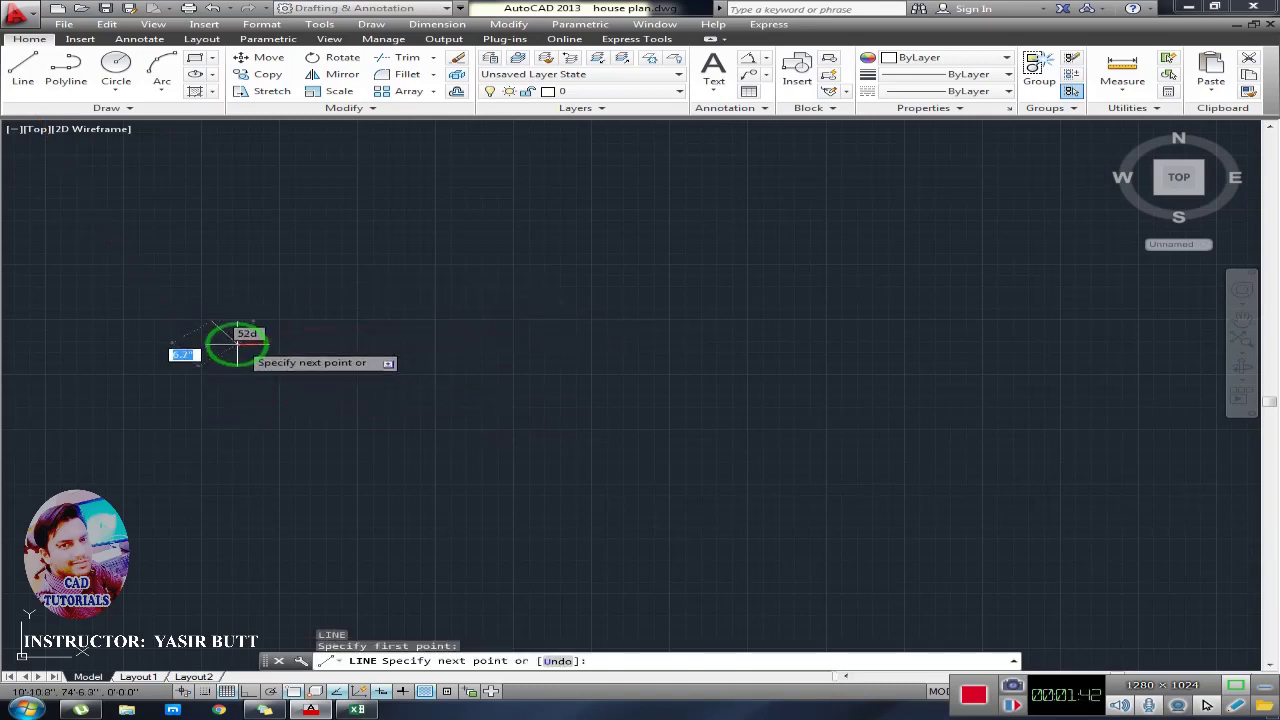
{"action": "key", "text": "Escape"}
Restart the Line command and place the line's first point in the empty drawing area
{"action": "key", "text": "Return"}
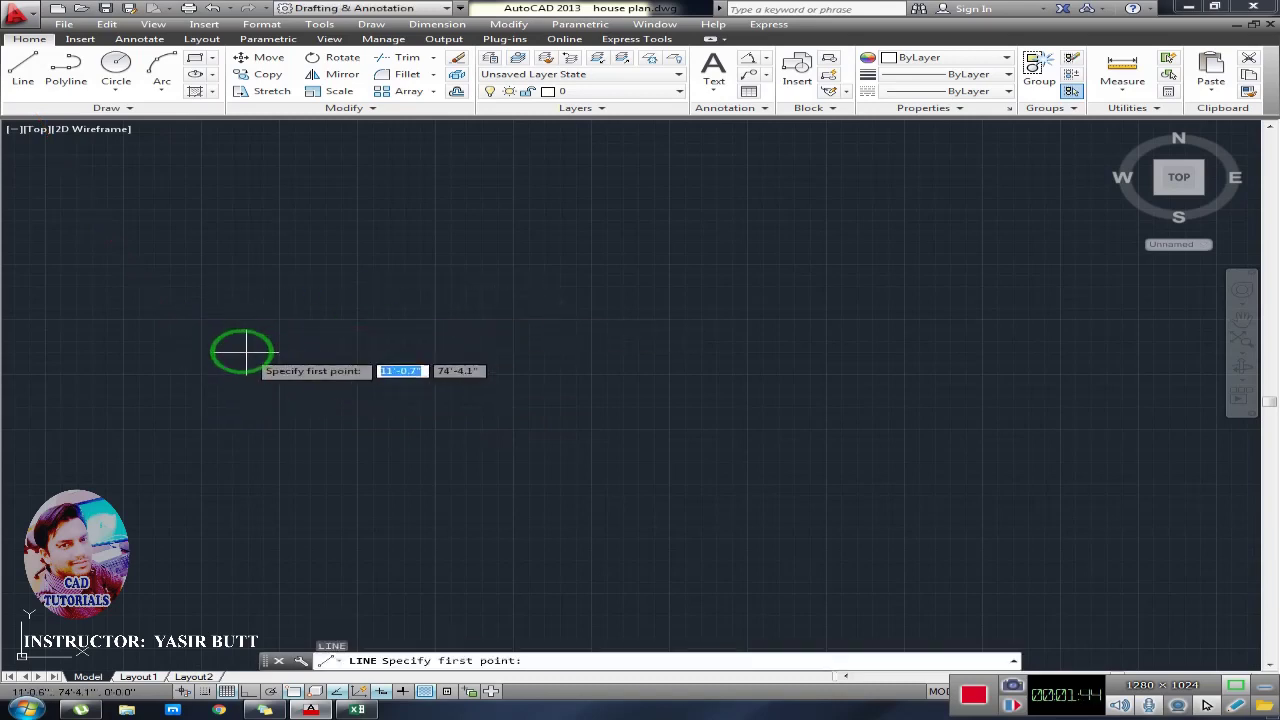
{"action": "left_click", "coordinate": [200, 320]}
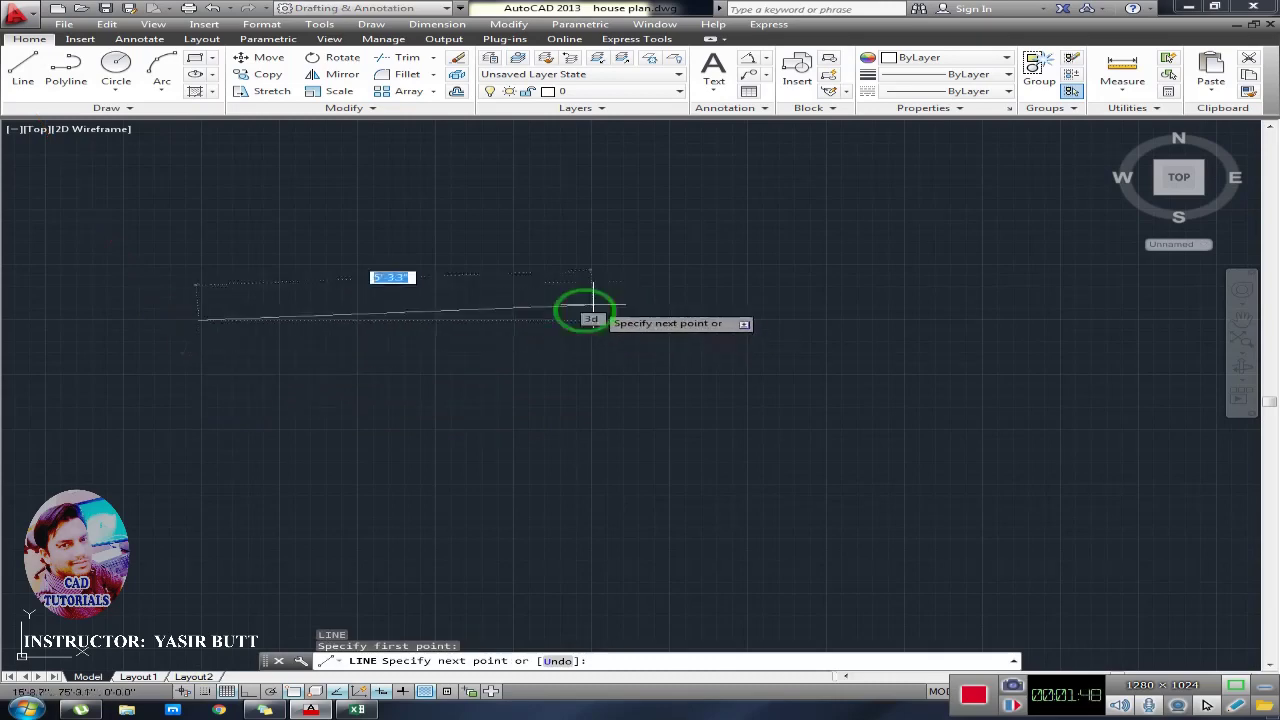
Switch to Excel to check the Ortho Mode entry in cell B22 of the command list, then return to AutoCAD
{"action": "left_click", "coordinate": [356, 709]}
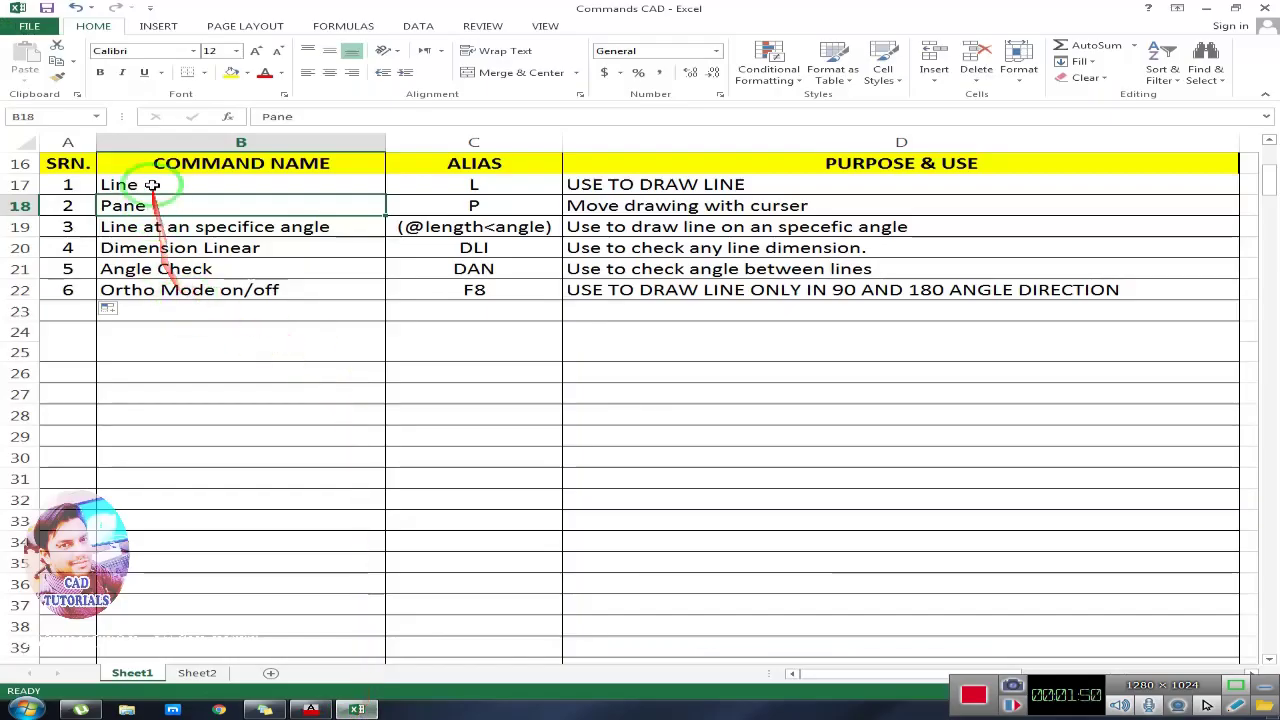
{"action": "left_click", "coordinate": [207, 296]}
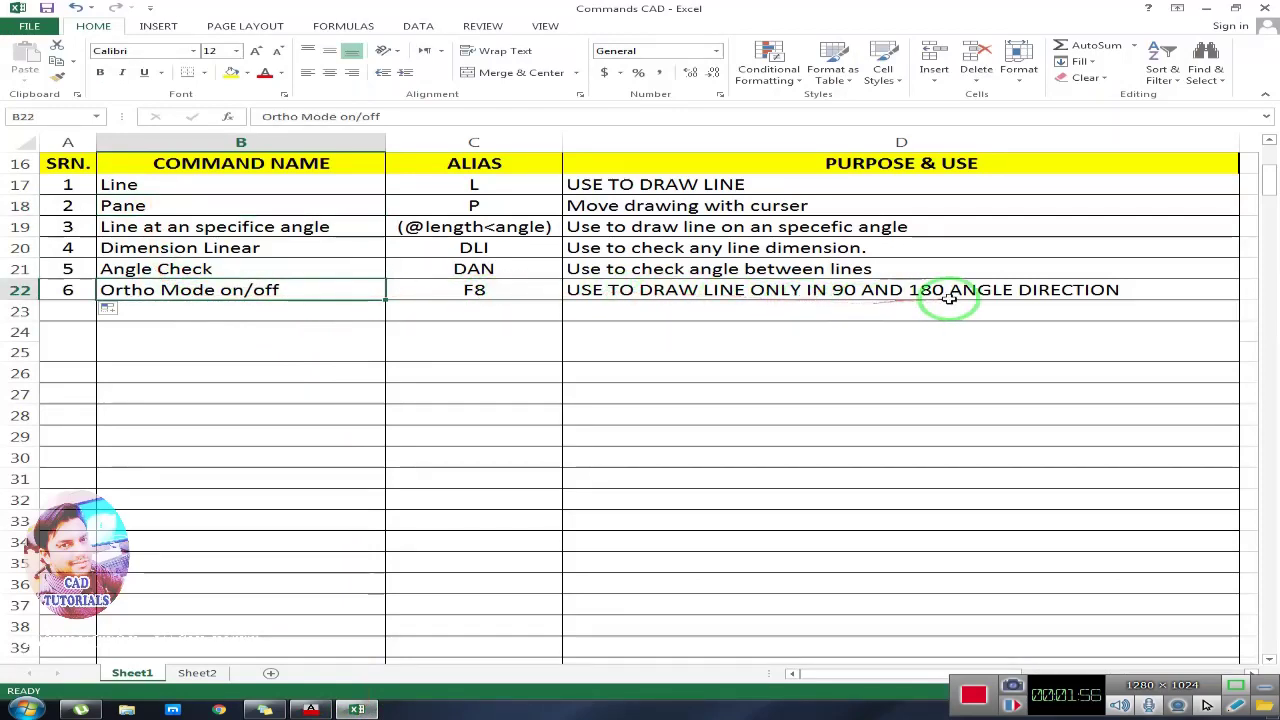
{"action": "left_click", "coordinate": [1207, 8]}
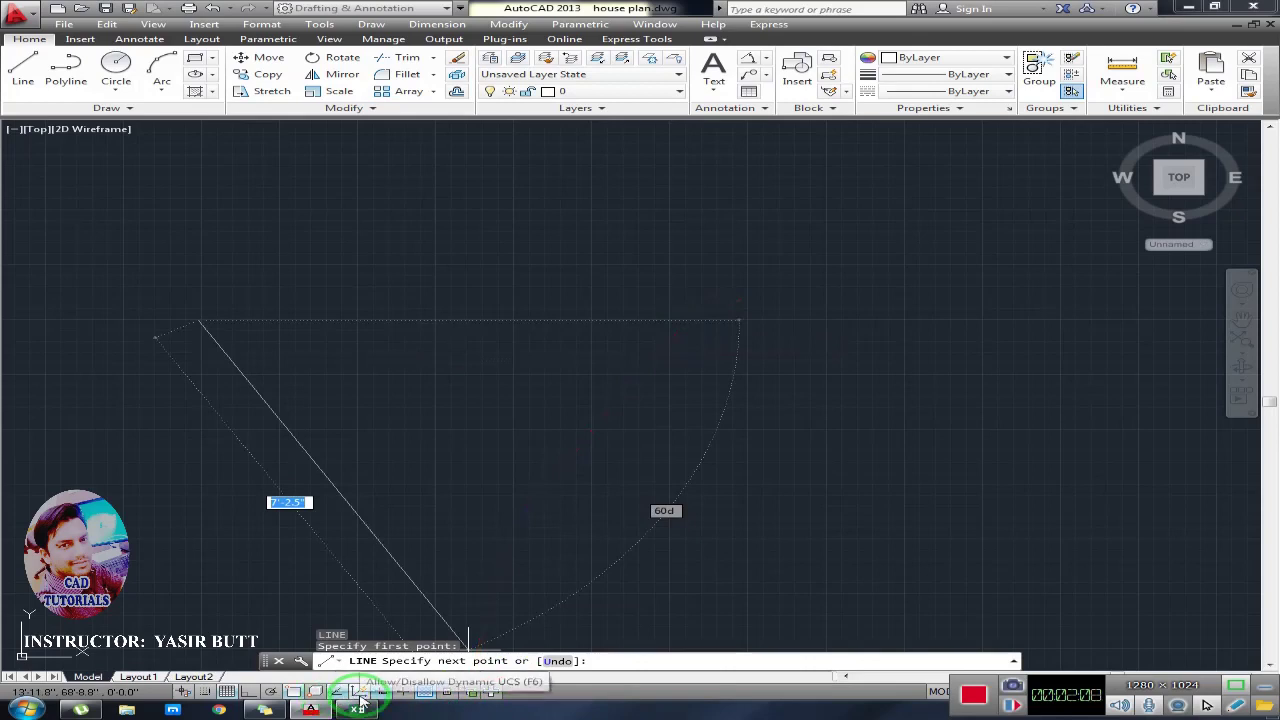
Turn on Ortho mode and draw seven connected horizontal and vertical segments as the upper stepped edge of a figure
{"action": "left_click", "coordinate": [250, 690]}
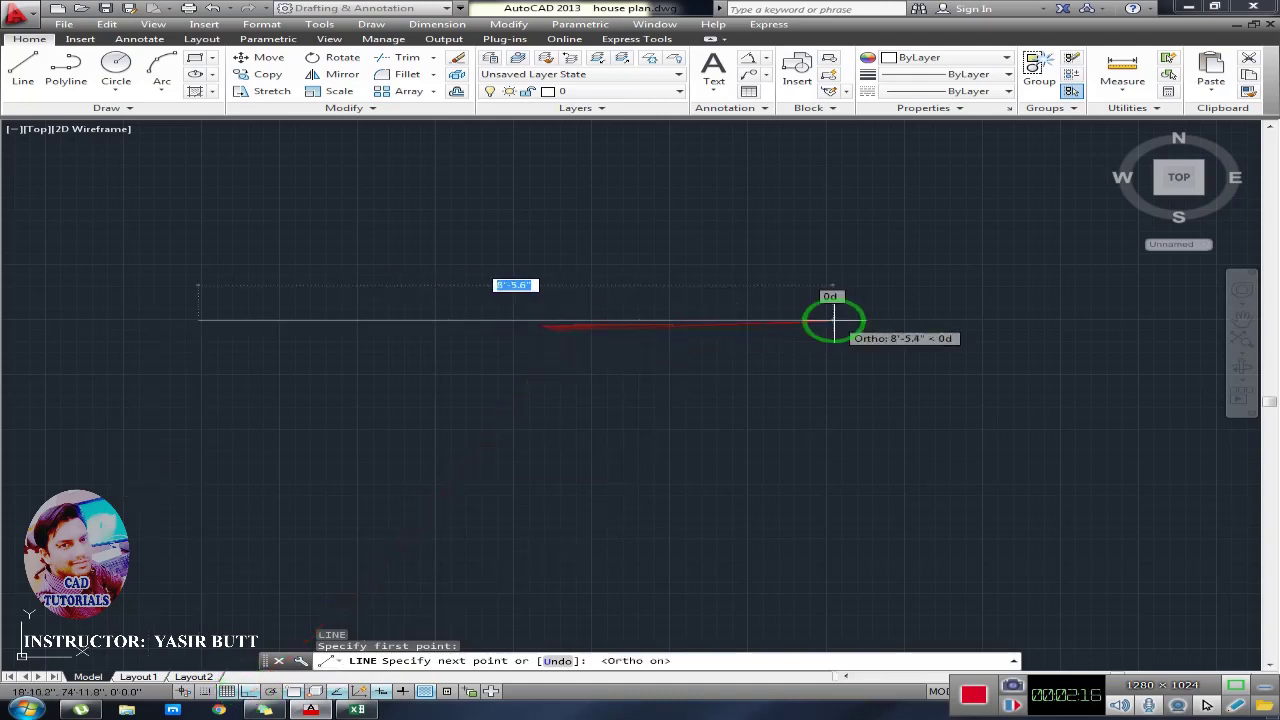
{"action": "left_click", "coordinate": [437, 320]}
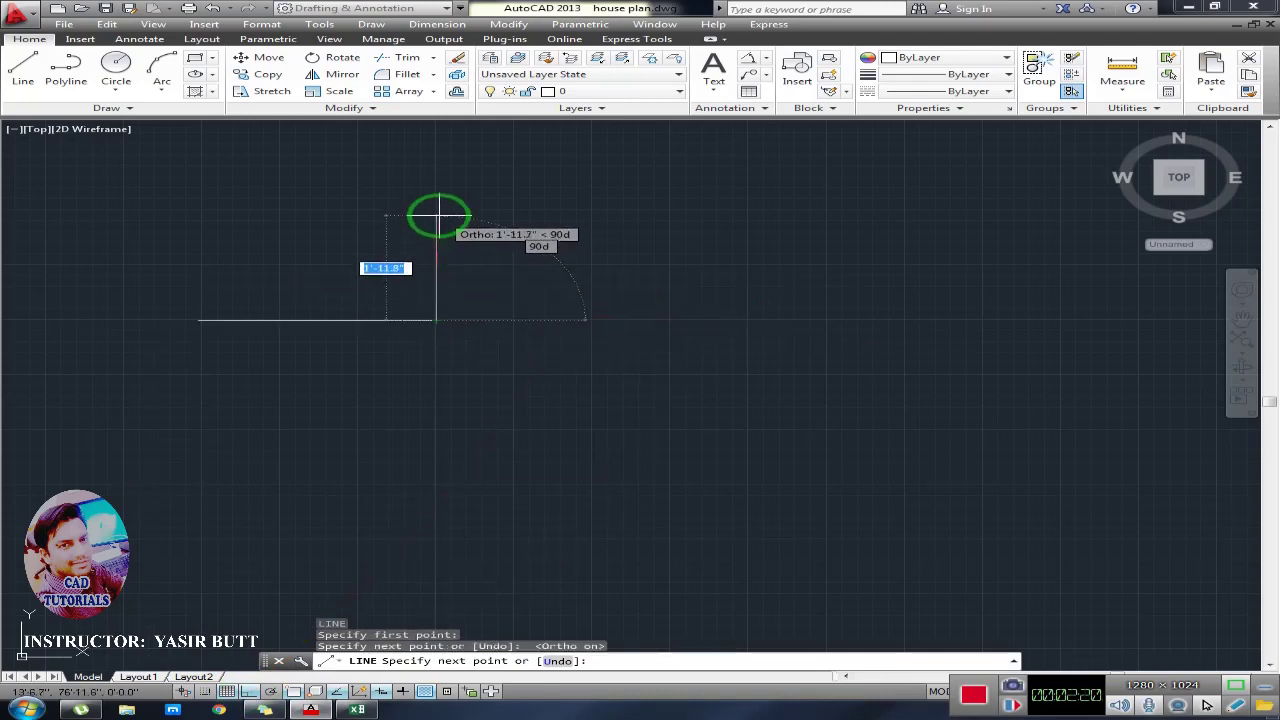
{"action": "left_click", "coordinate": [436, 215]}
{"action": "left_click", "coordinate": [703, 215]}
{"action": "left_click", "coordinate": [703, 321]}
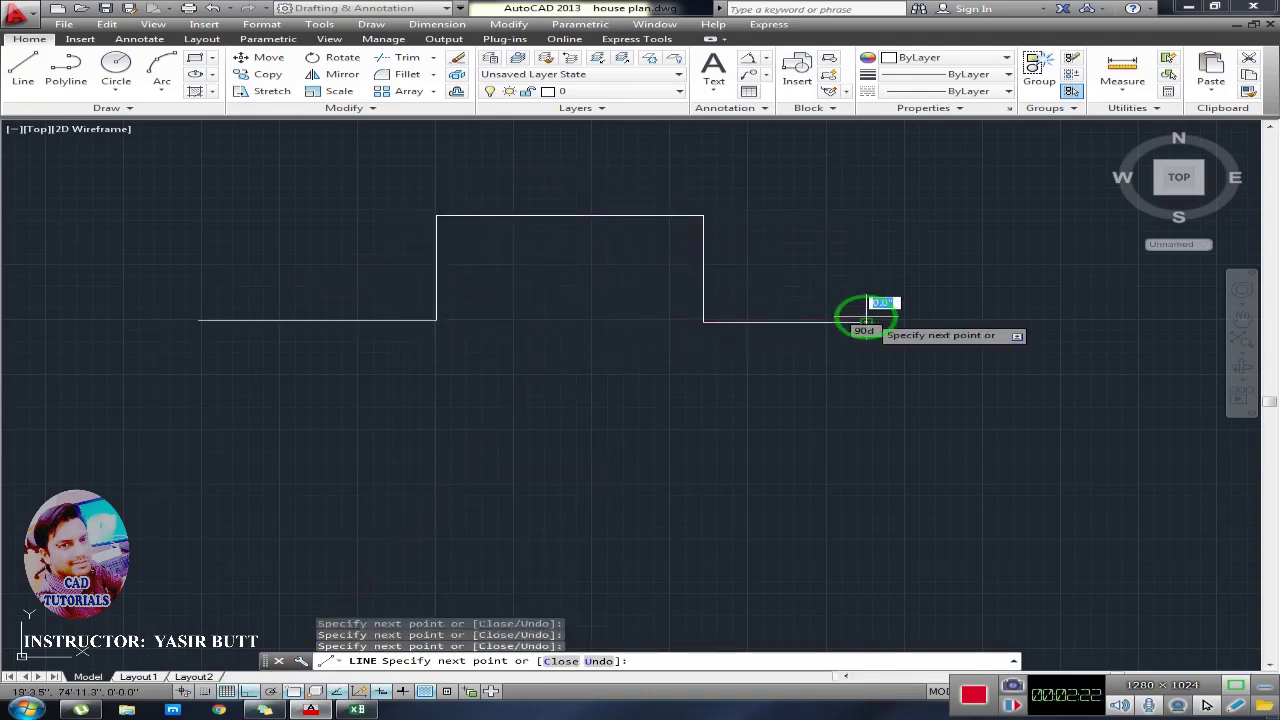
{"action": "left_click", "coordinate": [866, 321]}
{"action": "left_click", "coordinate": [866, 218]}
{"action": "left_click", "coordinate": [1030, 218]}
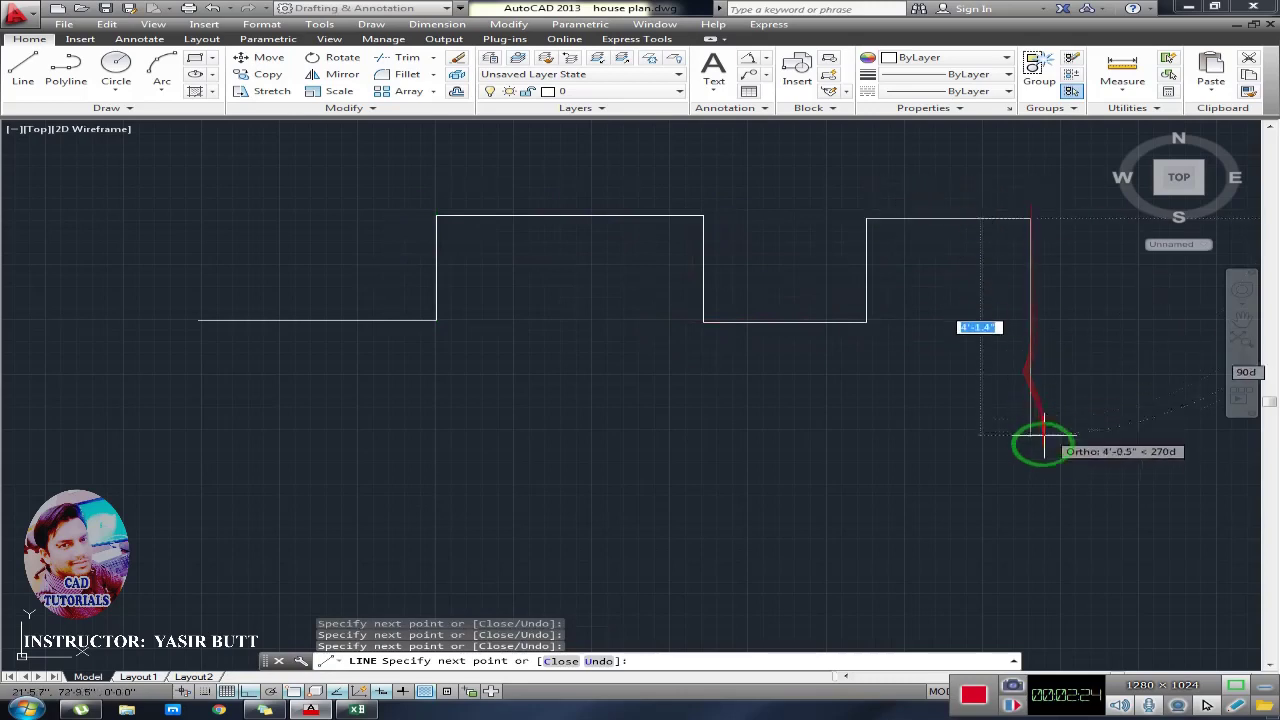
Continue the stepped line down and back beneath the upper edge with seven more orthogonal segments, and end the Line command
{"action": "left_click", "coordinate": [1030, 441]}
{"action": "left_click", "coordinate": [686, 447]}
{"action": "left_click", "coordinate": [686, 397]}
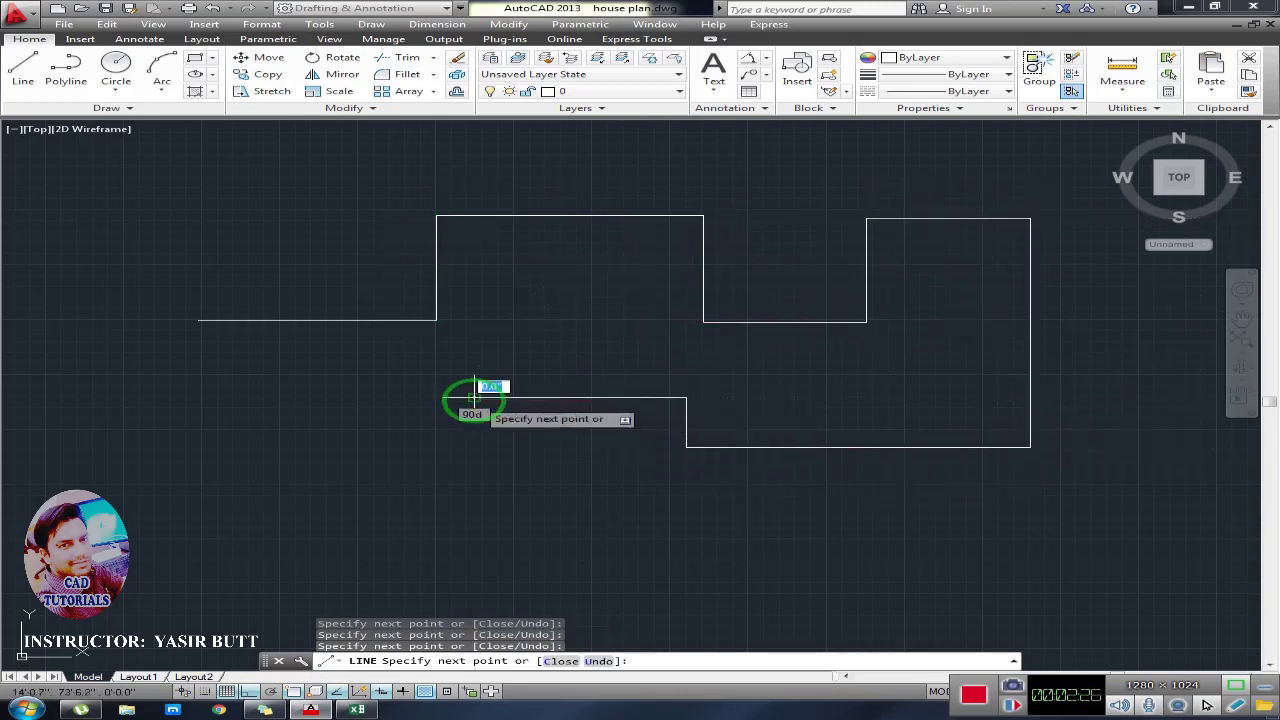
{"action": "left_click", "coordinate": [474, 397]}
{"action": "left_click", "coordinate": [474, 516]}
{"action": "left_click", "coordinate": [276, 516]}
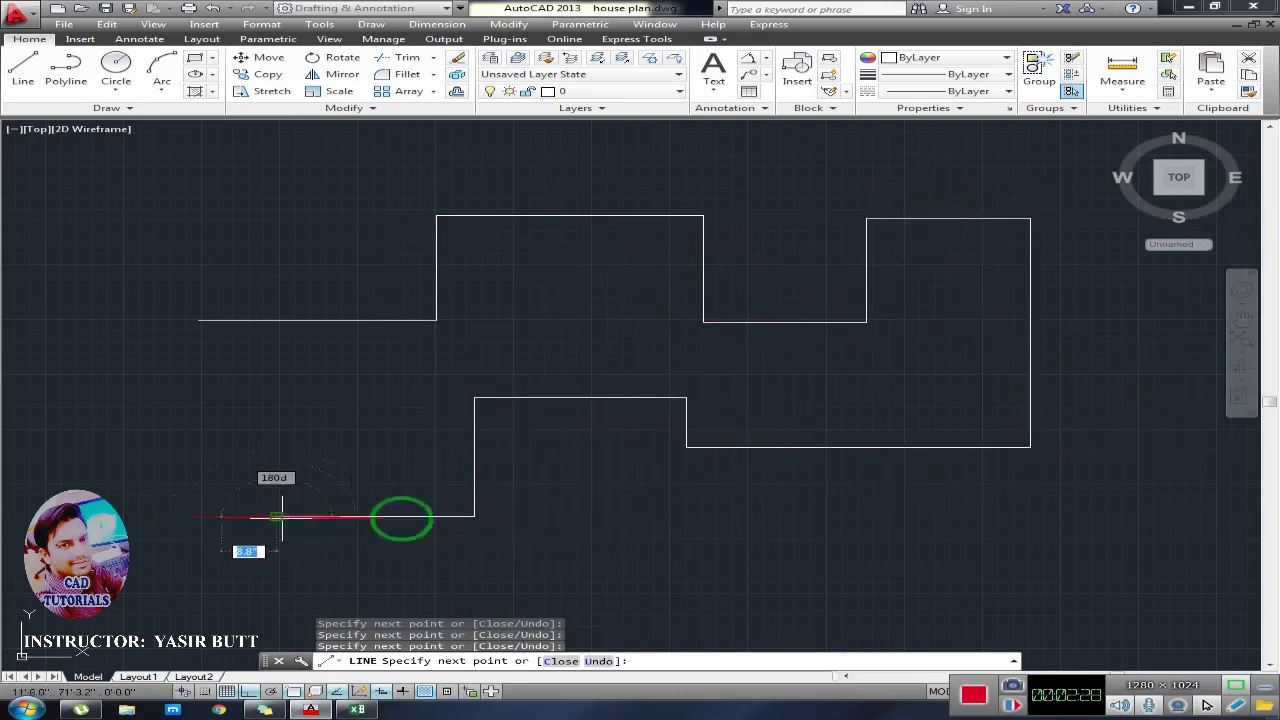
{"action": "left_click", "coordinate": [285, 440]}
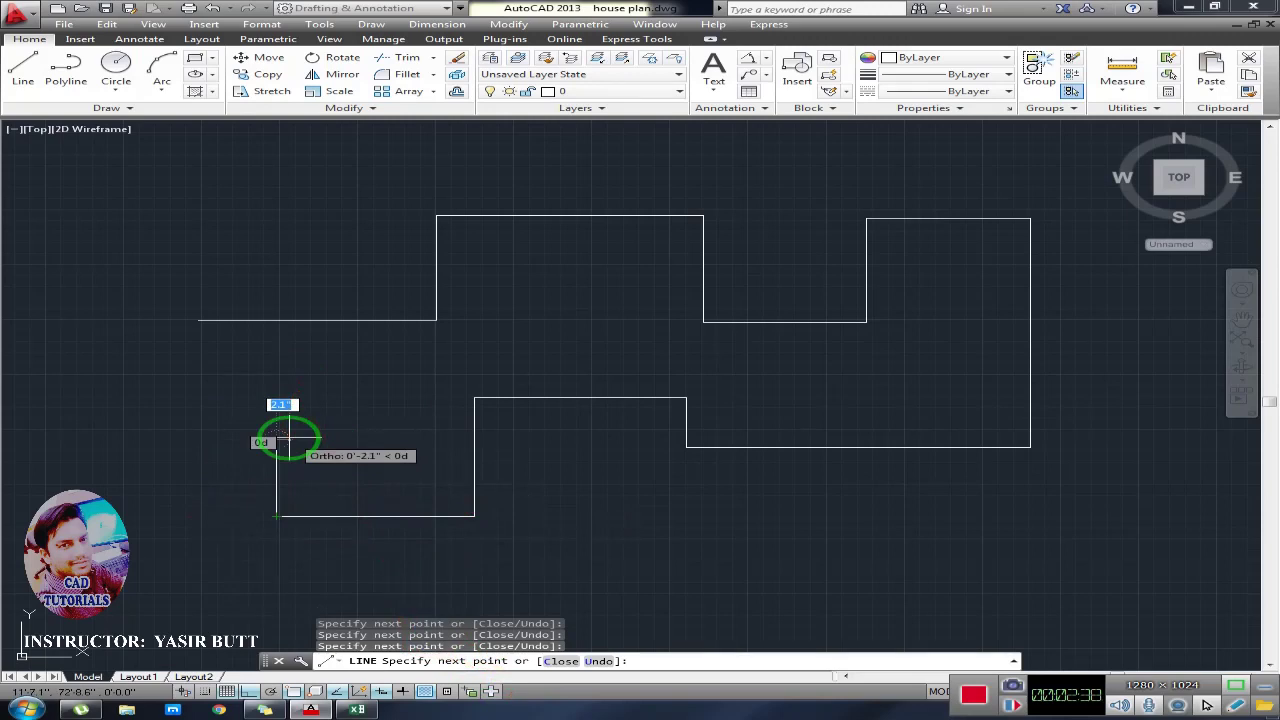
{"action": "key", "text": "Escape"}
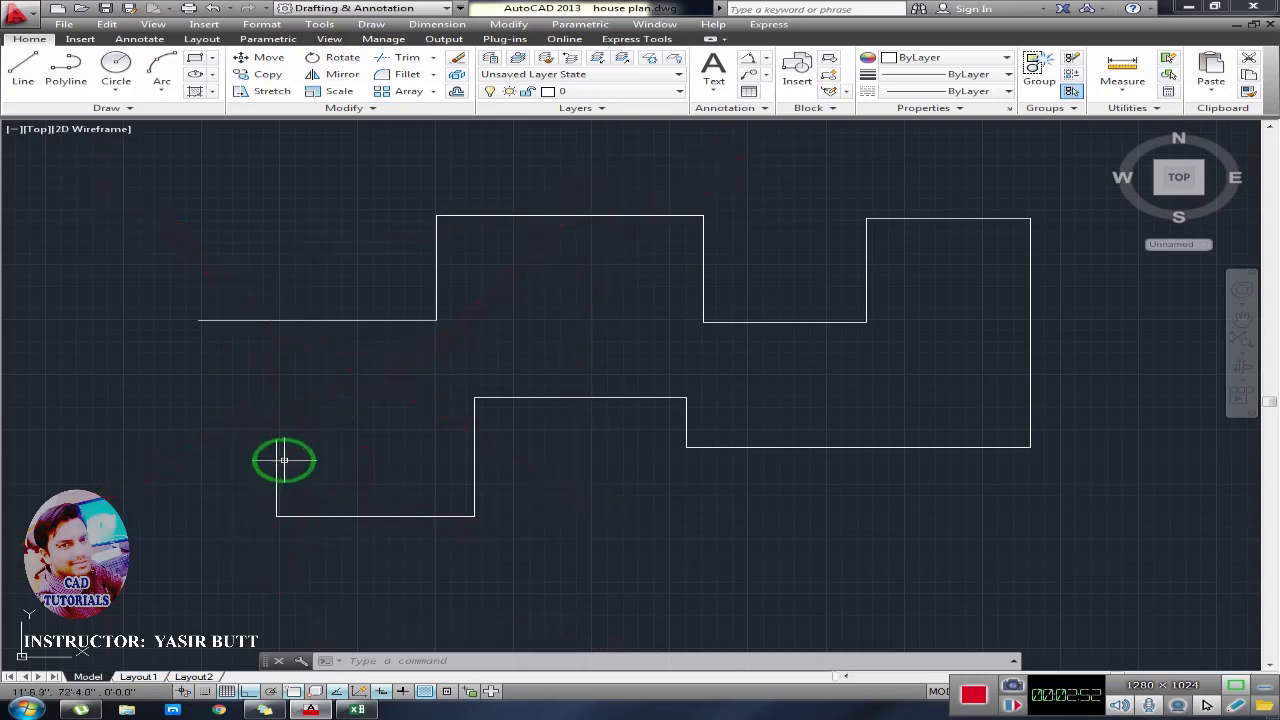
Start a new line with a horizontal segment between the stepped figure's two open ends, and turn Ortho mode off
{"action": "key", "text": "l"}
{"action": "key", "text": "Return"}
{"action": "left_click", "coordinate": [100, 417]}
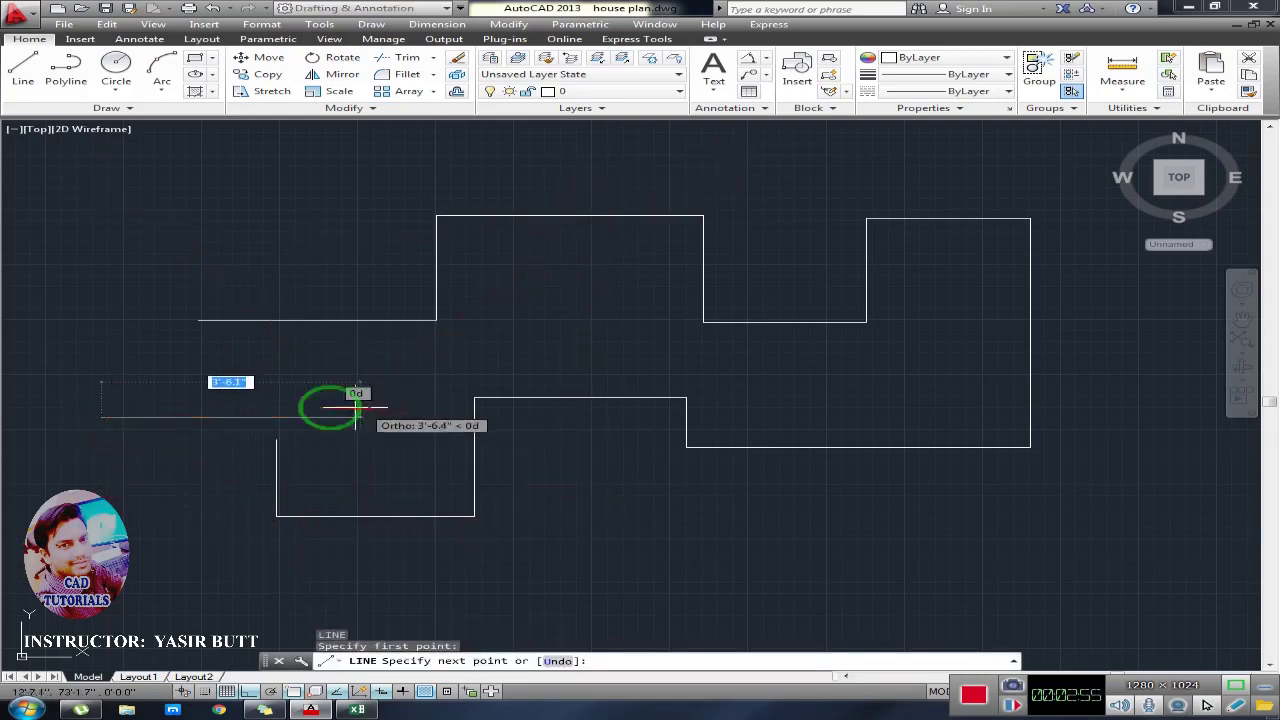
{"action": "left_click", "coordinate": [309, 417]}
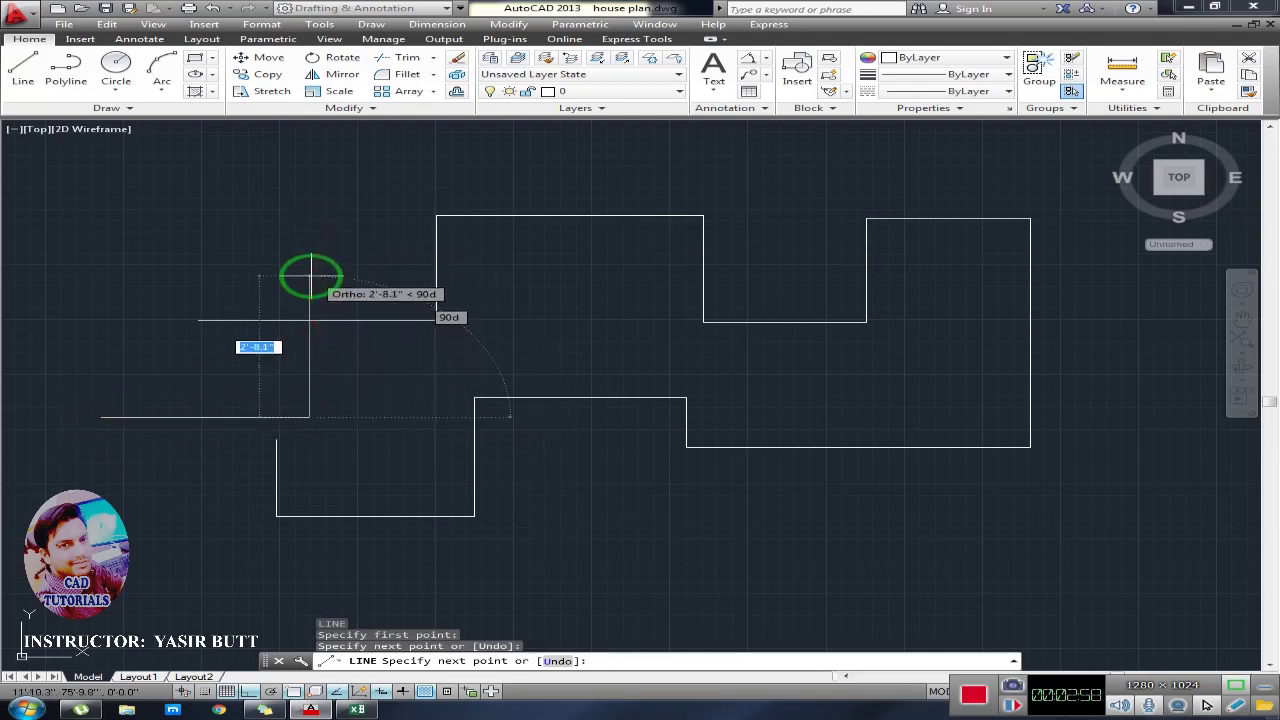
{"action": "key", "text": "F8"}
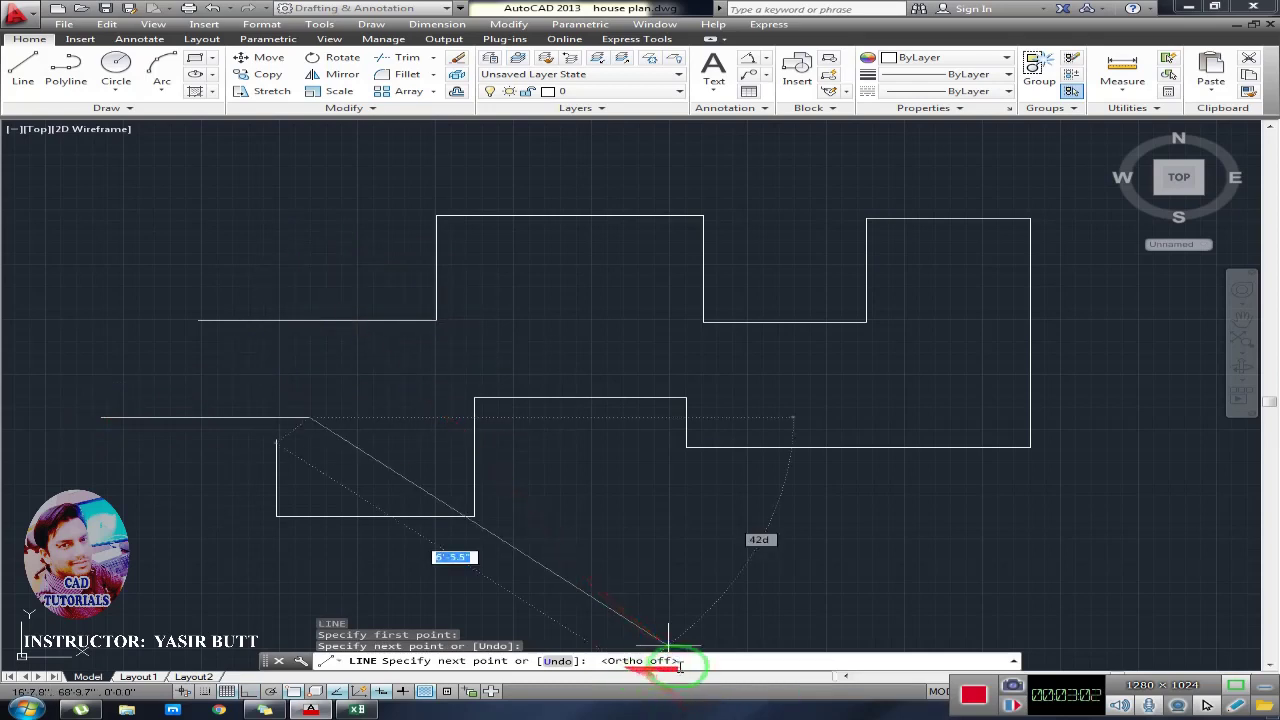
Continue the line with nine freely angled segments zigzagging across the stepped figure
{"action": "left_click", "coordinate": [368, 290]}
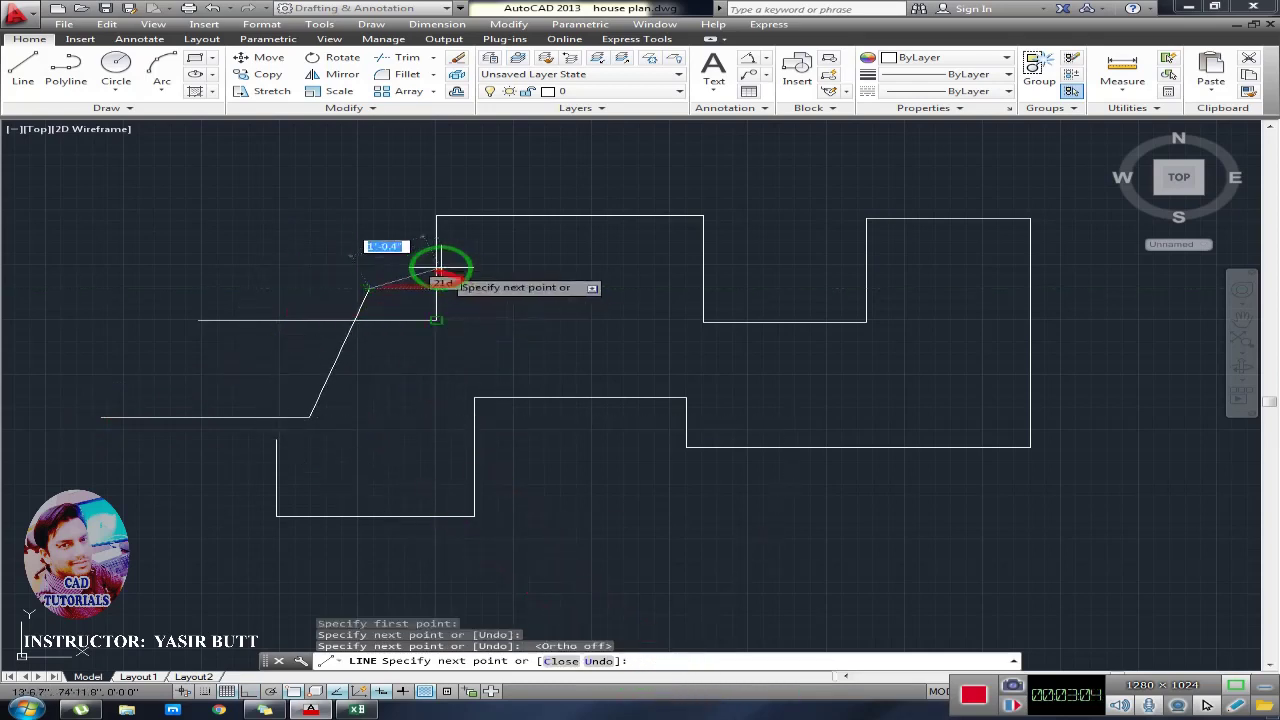
{"action": "left_click", "coordinate": [541, 406]}
{"action": "left_click", "coordinate": [570, 275]}
{"action": "left_click", "coordinate": [688, 206]}
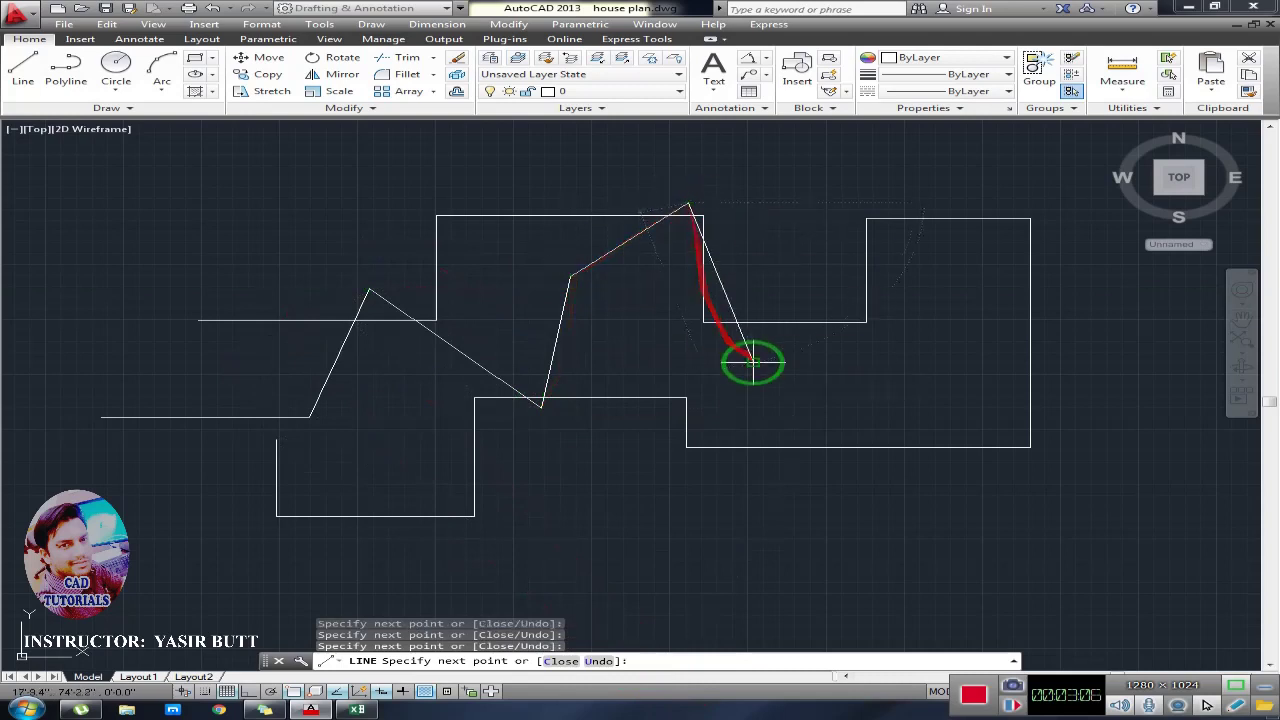
{"action": "left_click", "coordinate": [753, 360]}
{"action": "left_click", "coordinate": [830, 205]}
{"action": "left_click", "coordinate": [930, 162]}
{"action": "left_click", "coordinate": [950, 320]}
{"action": "left_click", "coordinate": [780, 457]}
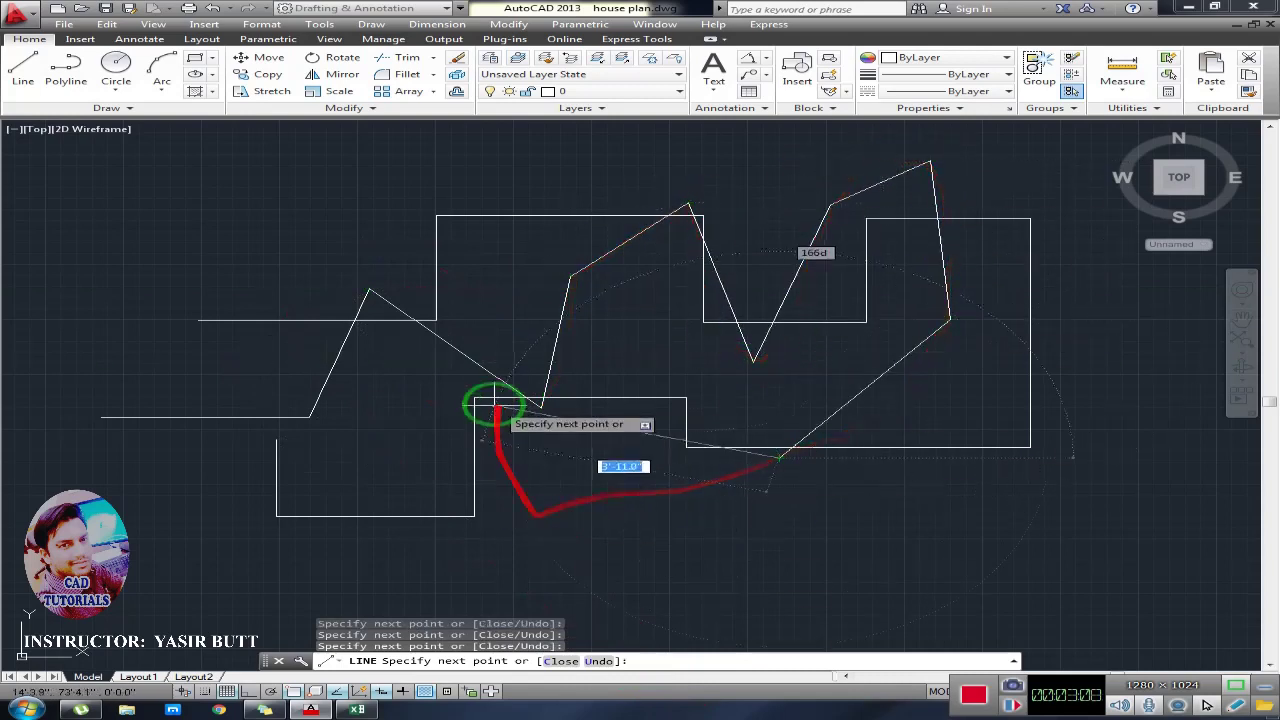
Extend the zigzag with six more angled segments back across and below the stepped figure, and end the Line command
{"action": "left_click", "coordinate": [437, 218]}
{"action": "left_click", "coordinate": [202, 360]}
{"action": "left_click", "coordinate": [277, 515]}
{"action": "left_click", "coordinate": [658, 465]}
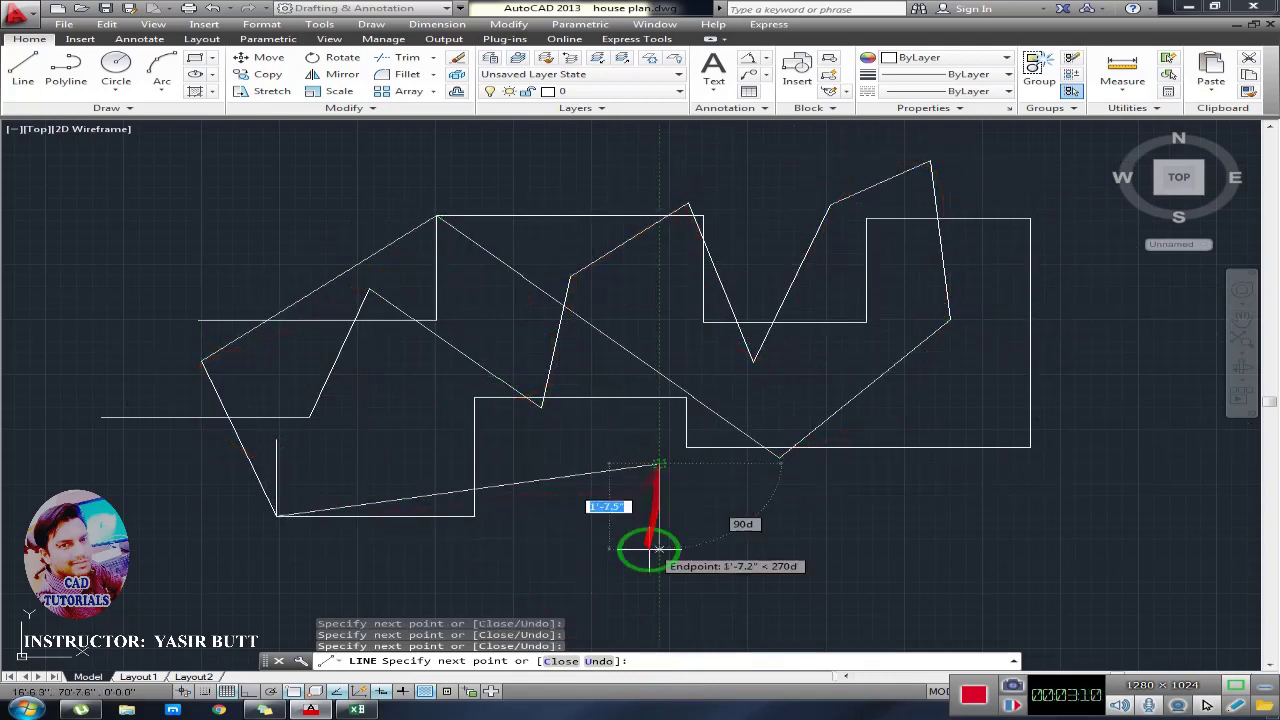
{"action": "left_click", "coordinate": [641, 594]}
{"action": "left_click", "coordinate": [960, 527]}
{"action": "key", "text": "Escape"}
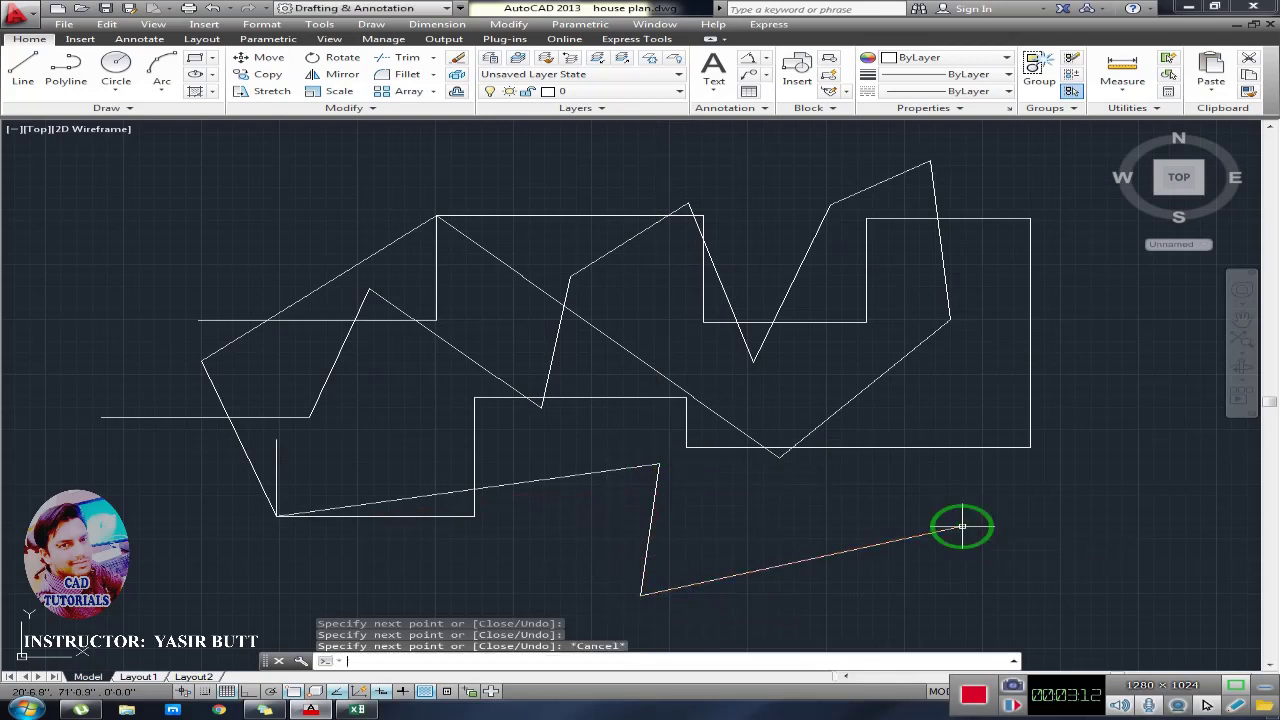
Select all the stepped and zigzag lines with a crossing window and erase them
{"action": "scroll", "coordinate": [453, 407], "scroll_direction": "down", "scroll_amount": 2}
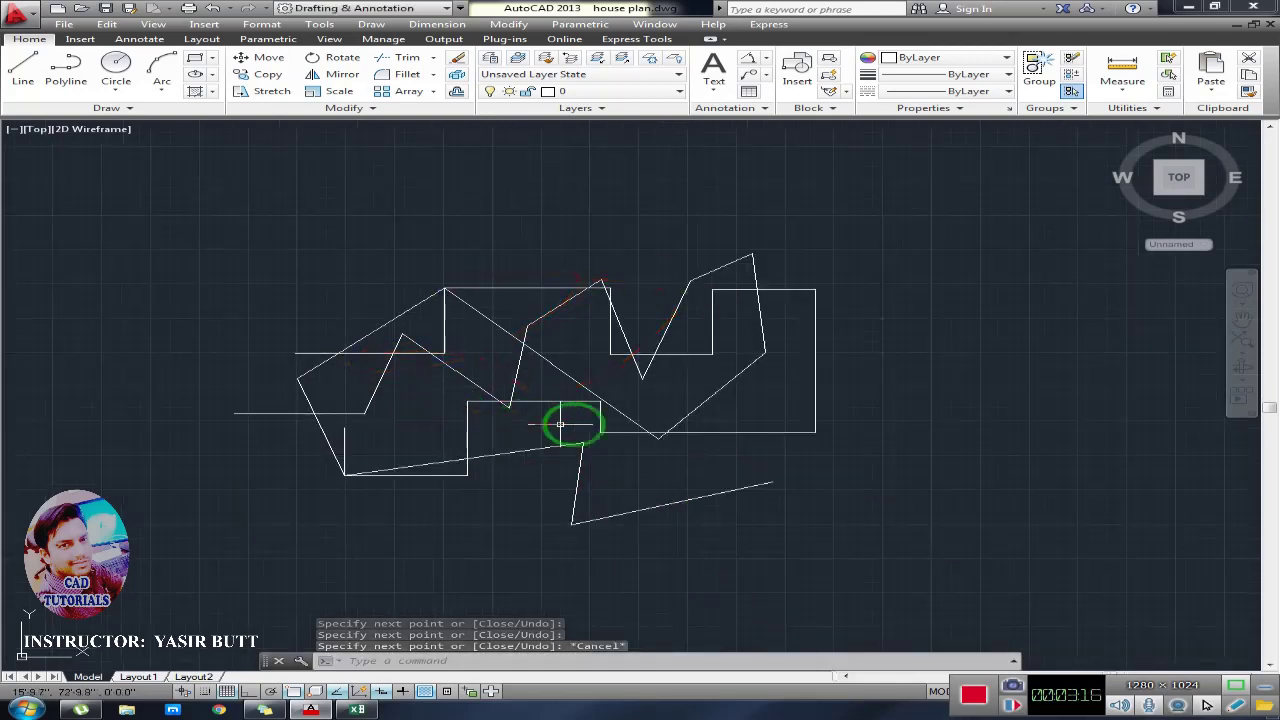
{"action": "left_click", "coordinate": [890, 220]}
{"action": "left_click", "coordinate": [250, 558]}
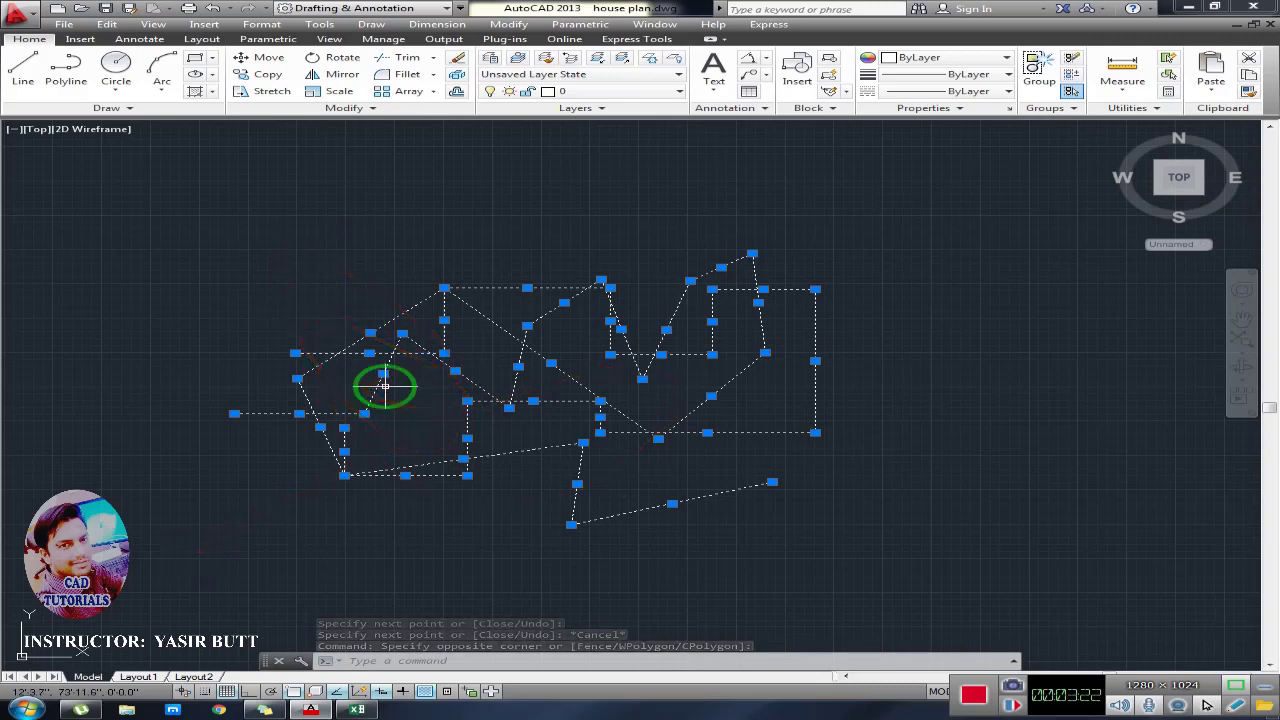
{"action": "key", "text": "Delete"}
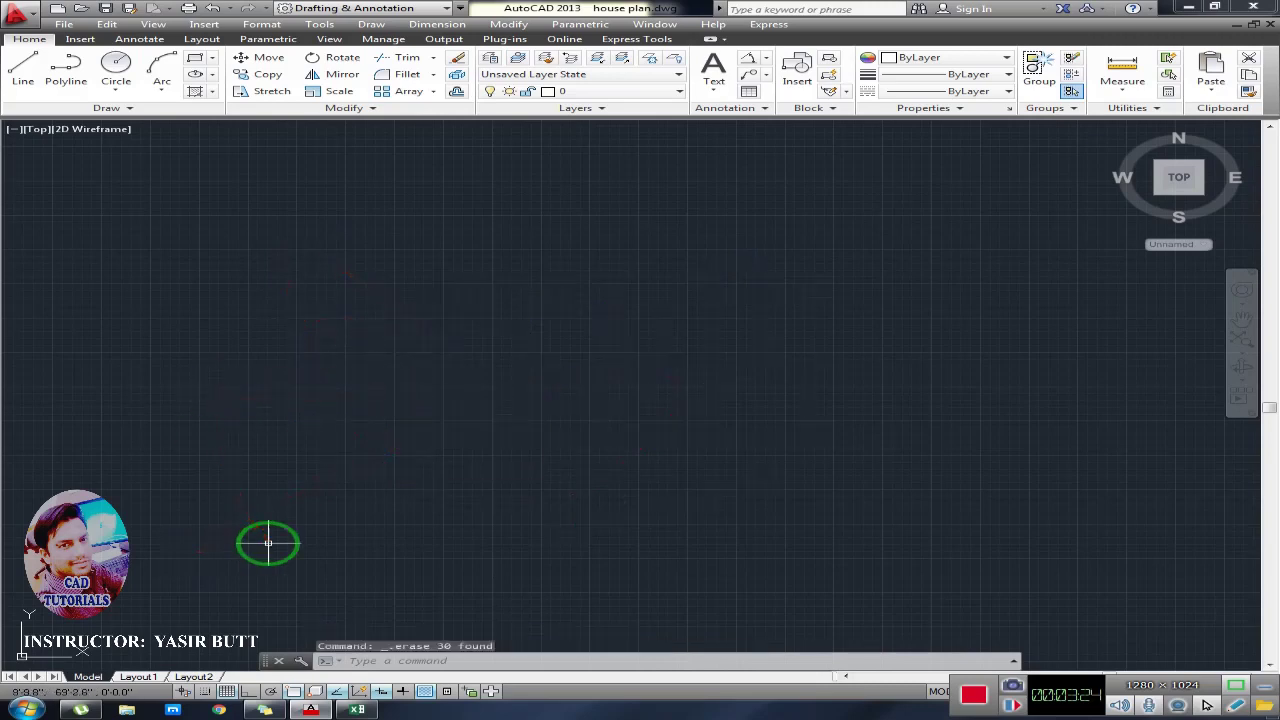
Draw a horizontal line exactly 10' long in the empty drawing area with Ortho mode on
{"action": "key", "text": "Return"}
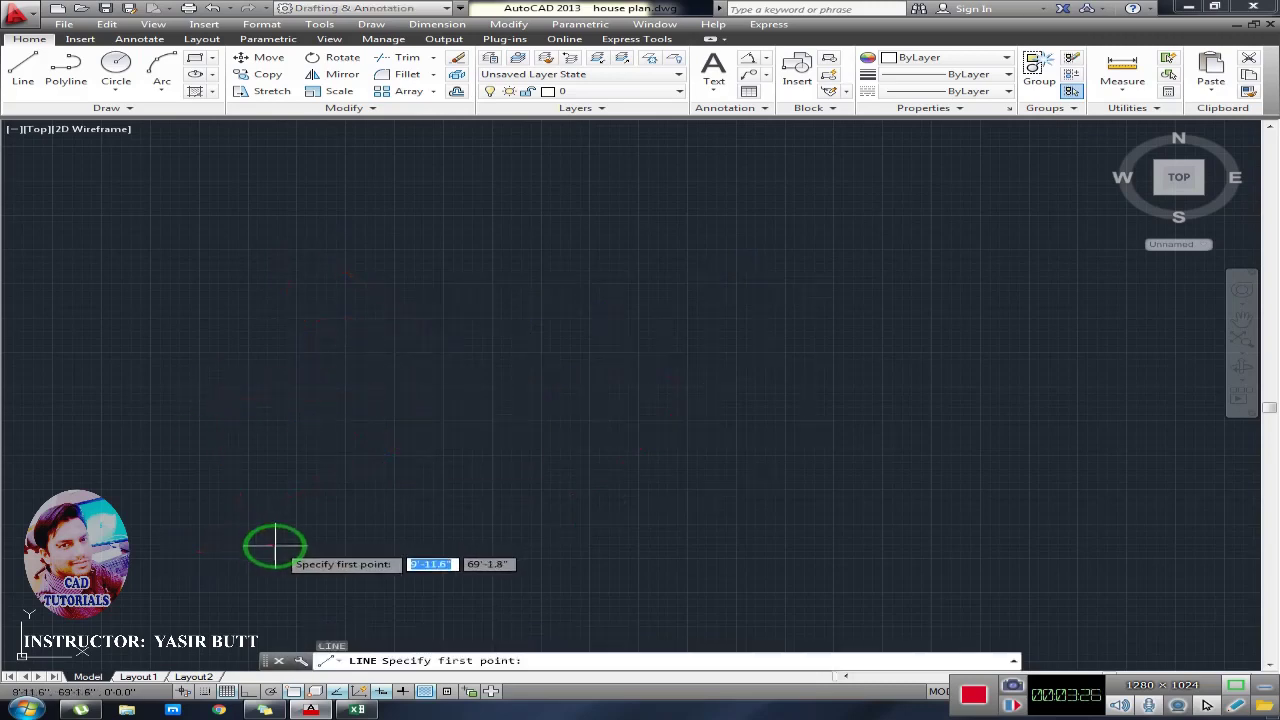
{"action": "left_click", "coordinate": [197, 334]}
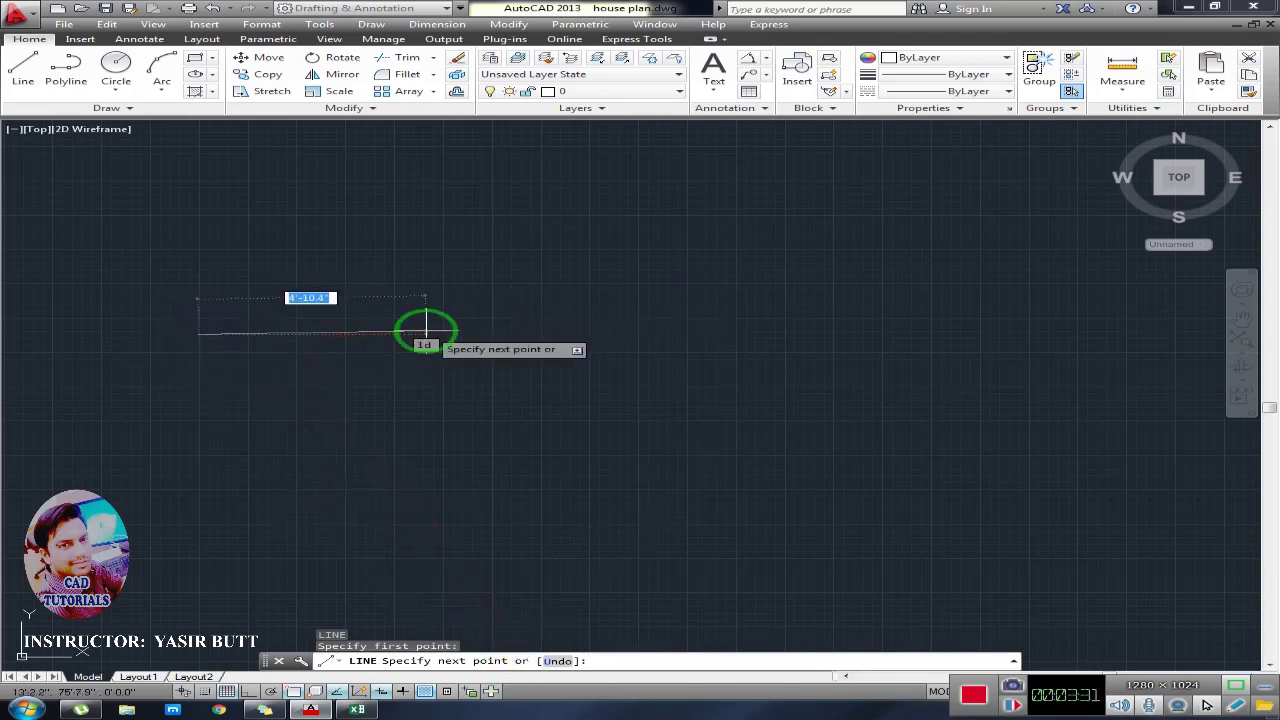
{"action": "key", "text": "F8"}
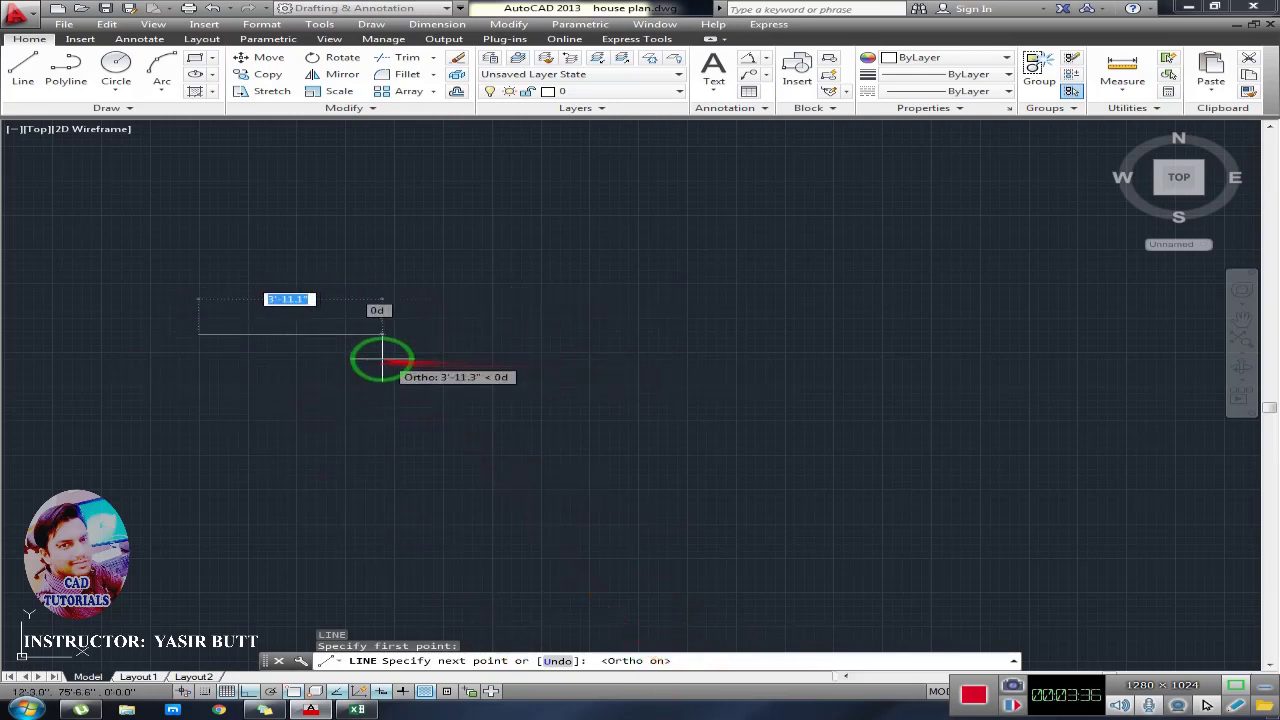
{"action": "scroll", "coordinate": [300, 344], "scroll_direction": "up", "scroll_amount": 3}
{"action": "scroll", "coordinate": [302, 344], "scroll_direction": "down", "scroll_amount": 2}
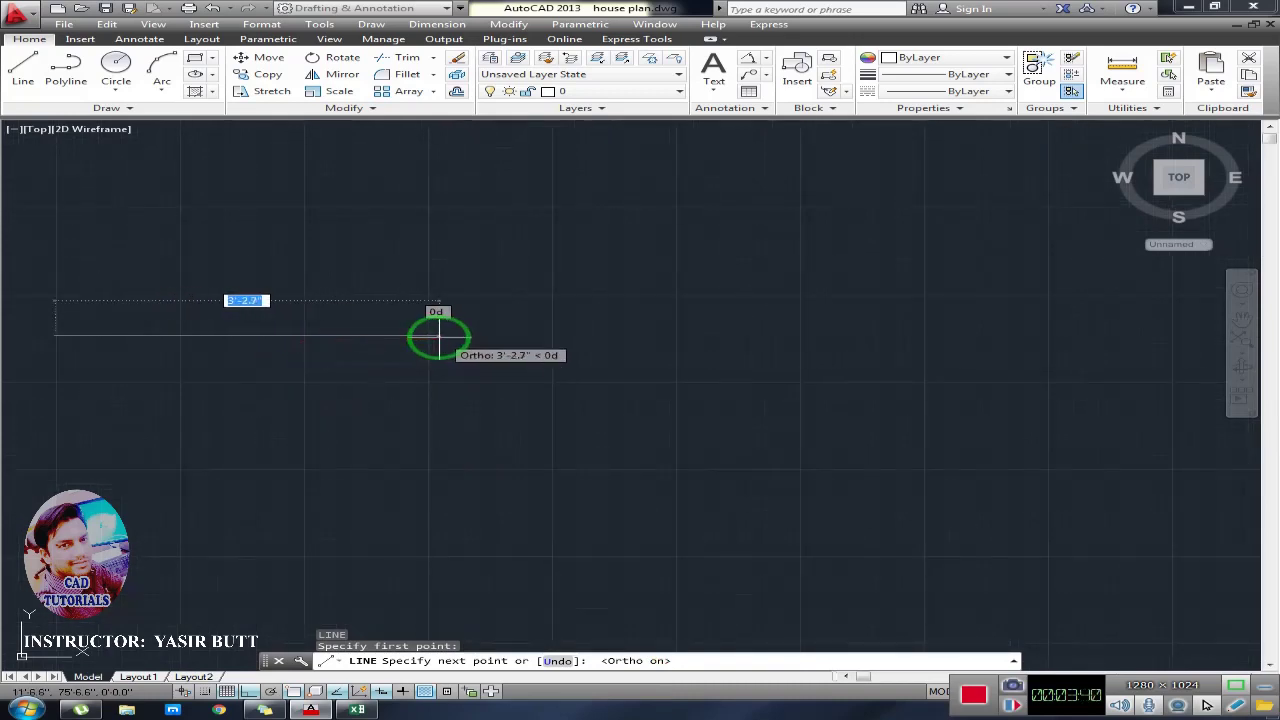
{"action": "type", "text": "10"}
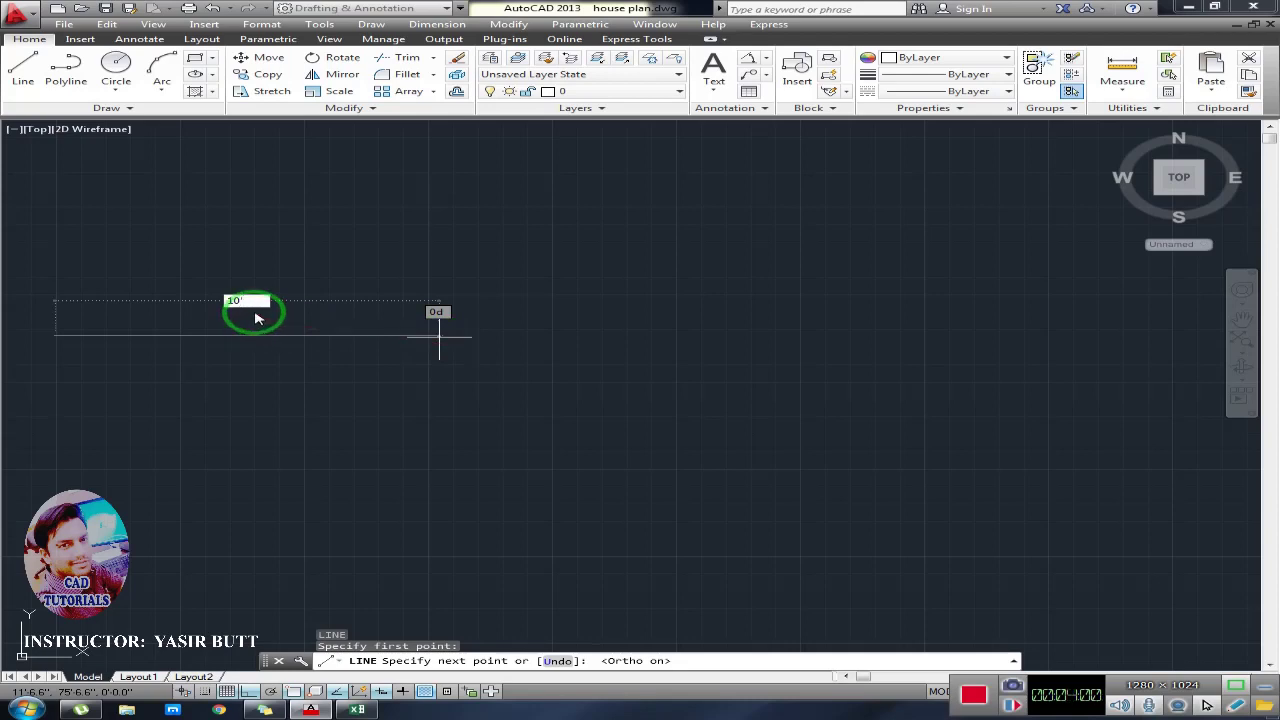
{"action": "key", "text": "Return"}
{"action": "scroll", "coordinate": [434, 337], "scroll_direction": "down", "scroll_amount": 4}
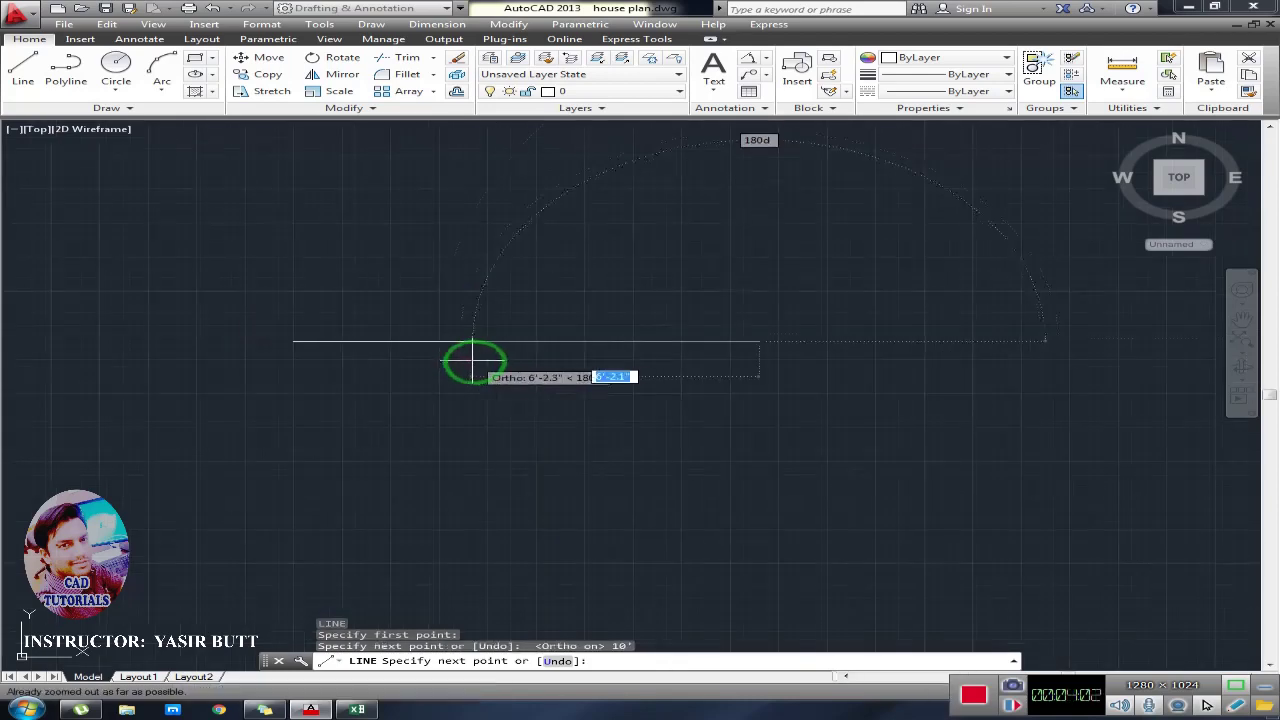
{"action": "key", "text": "Escape"}
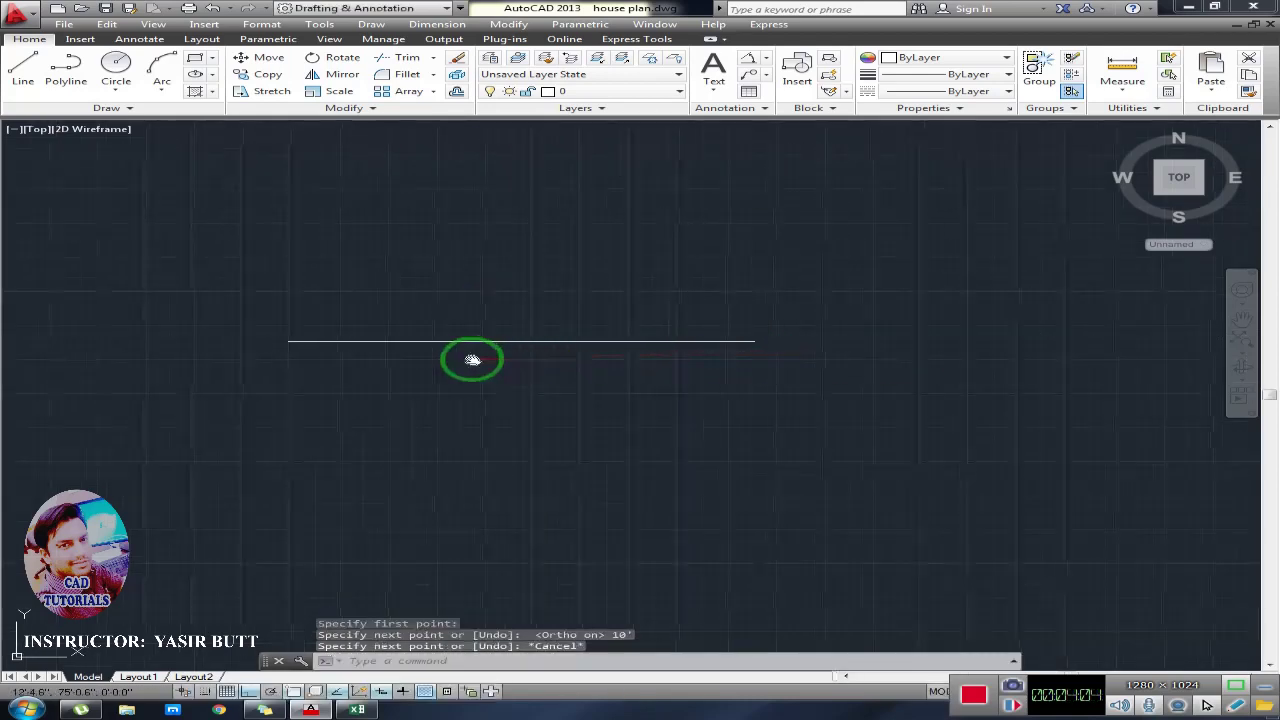
Draw a second horizontal line with length 10 (inches) above the start of the 10' line
{"action": "middle_click_drag", "start_coordinate": [471, 360], "coordinate": [360, 380]}
{"action": "key", "text": "Return"}
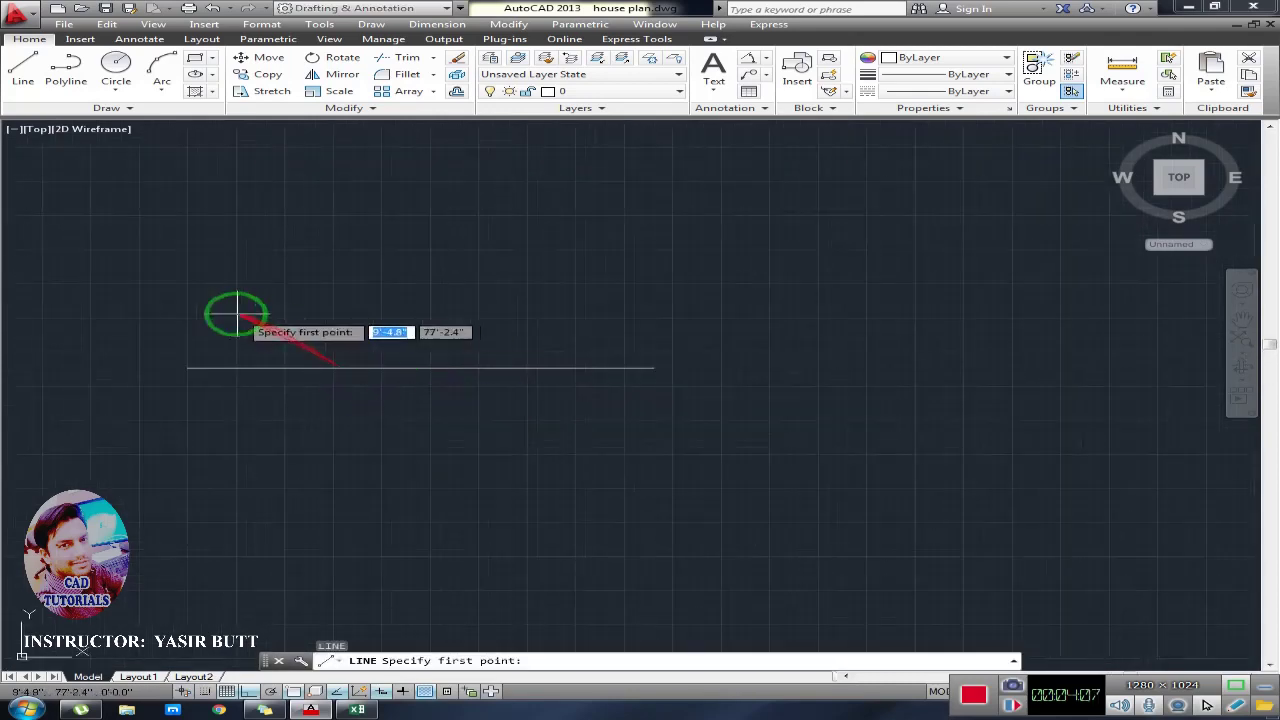
{"action": "left_click", "coordinate": [187, 317]}
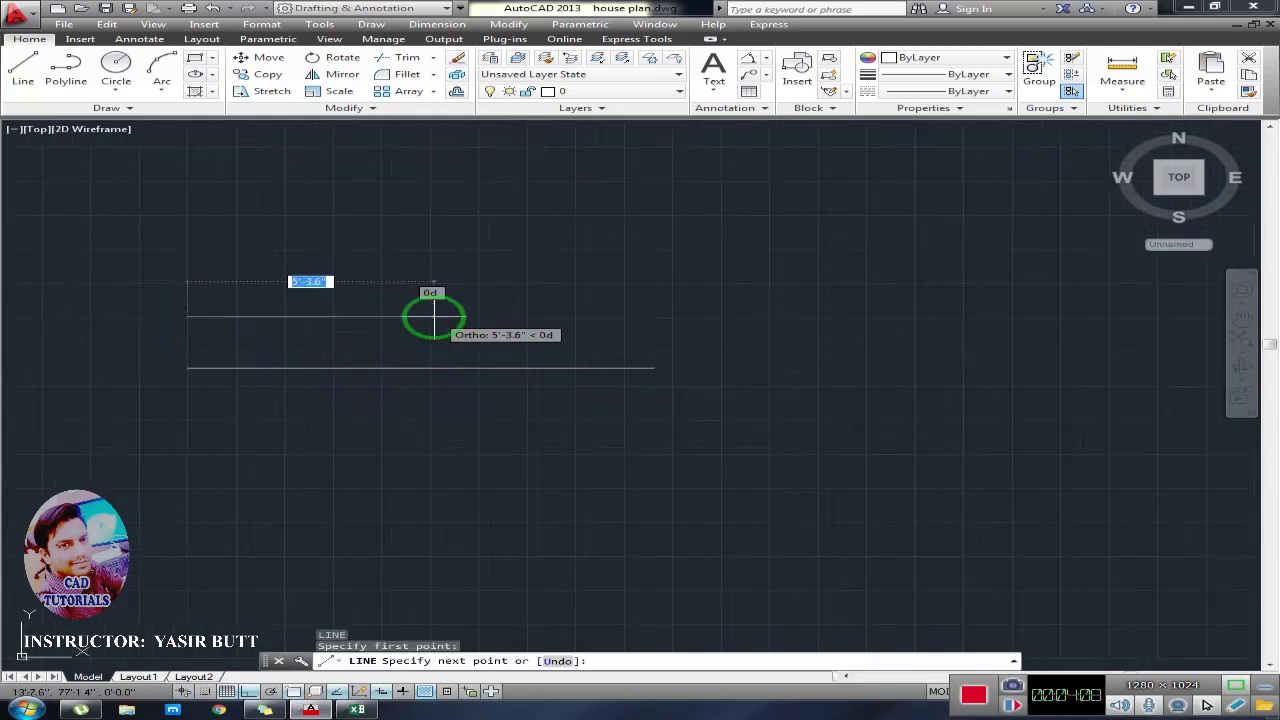
{"action": "type", "text": "10"}
{"action": "key", "text": "Return"}
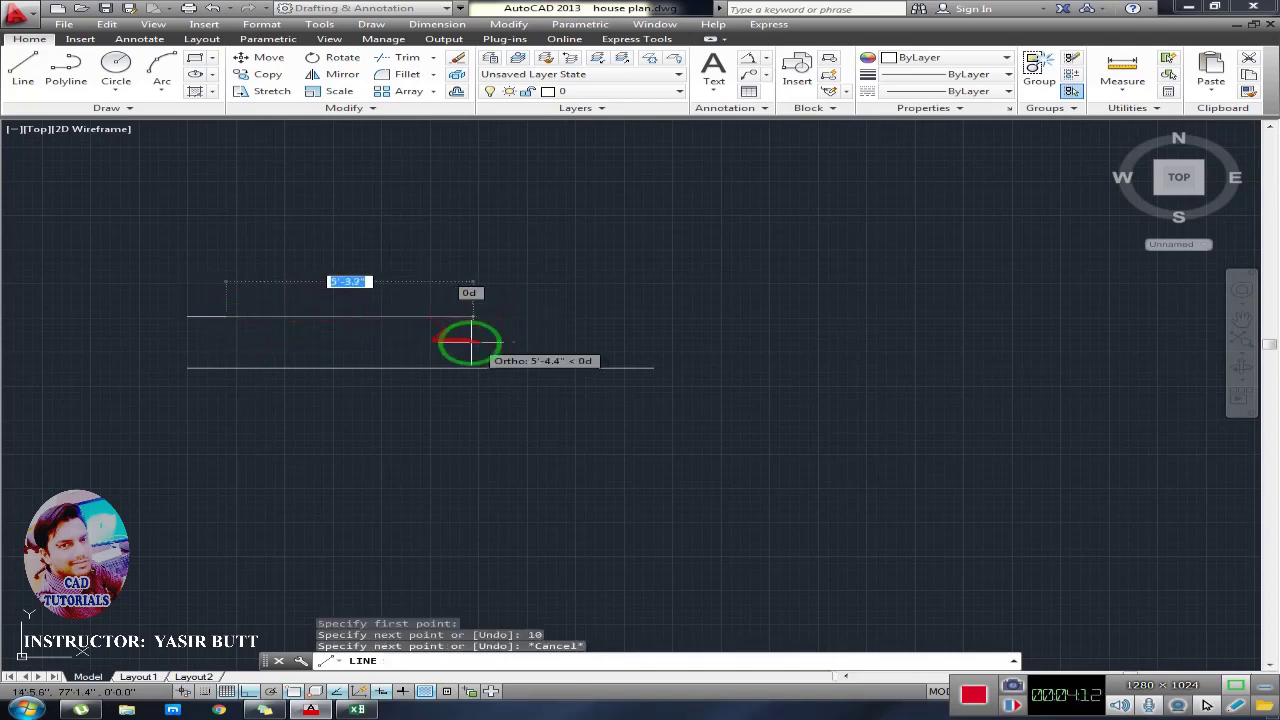
{"action": "key", "text": "Escape"}
Select the 10' line and the 10-inch line to compare their lengths, and clear the selection
{"action": "scroll", "coordinate": [228, 337], "scroll_direction": "up", "scroll_amount": 2}
{"action": "scroll", "coordinate": [276, 380], "scroll_direction": "up", "scroll_amount": 2}
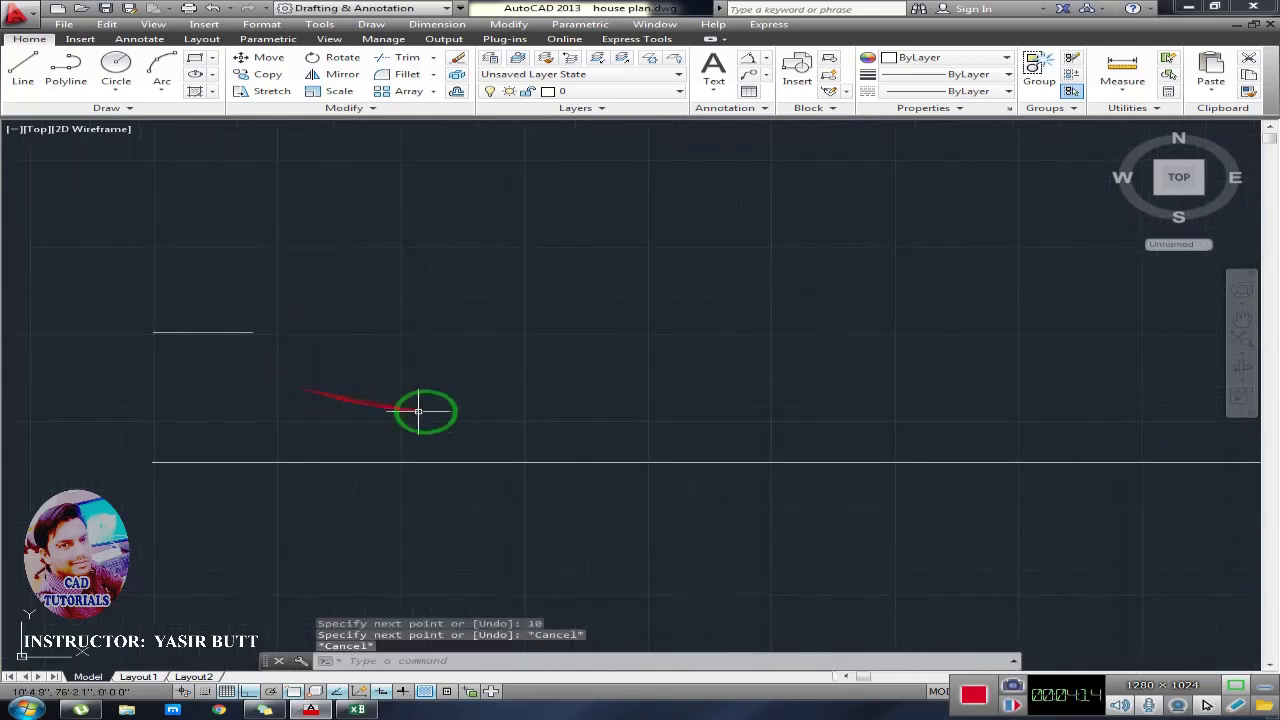
{"action": "middle_click_drag", "start_coordinate": [417, 411], "coordinate": [282, 391]}
{"action": "scroll", "coordinate": [284, 392], "scroll_direction": "down", "scroll_amount": 2}
{"action": "left_click", "coordinate": [398, 411]}
{"action": "left_click", "coordinate": [343, 463]}
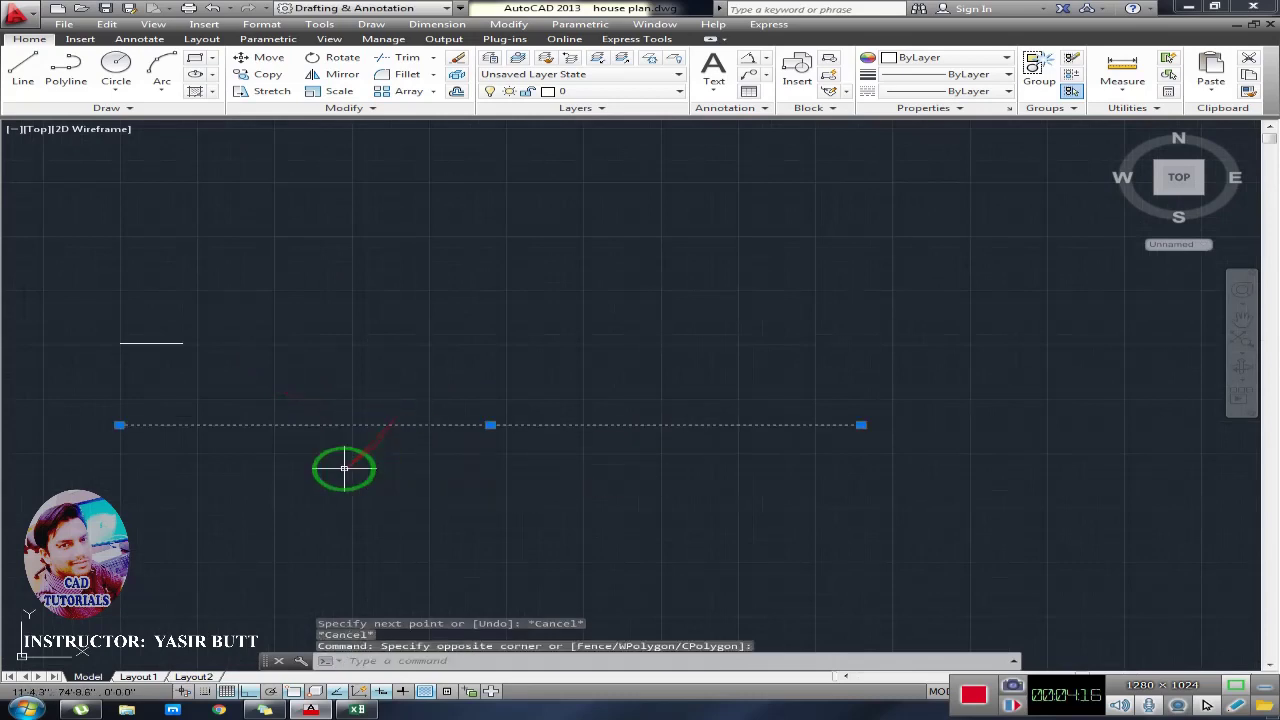
{"action": "left_click", "coordinate": [187, 325]}
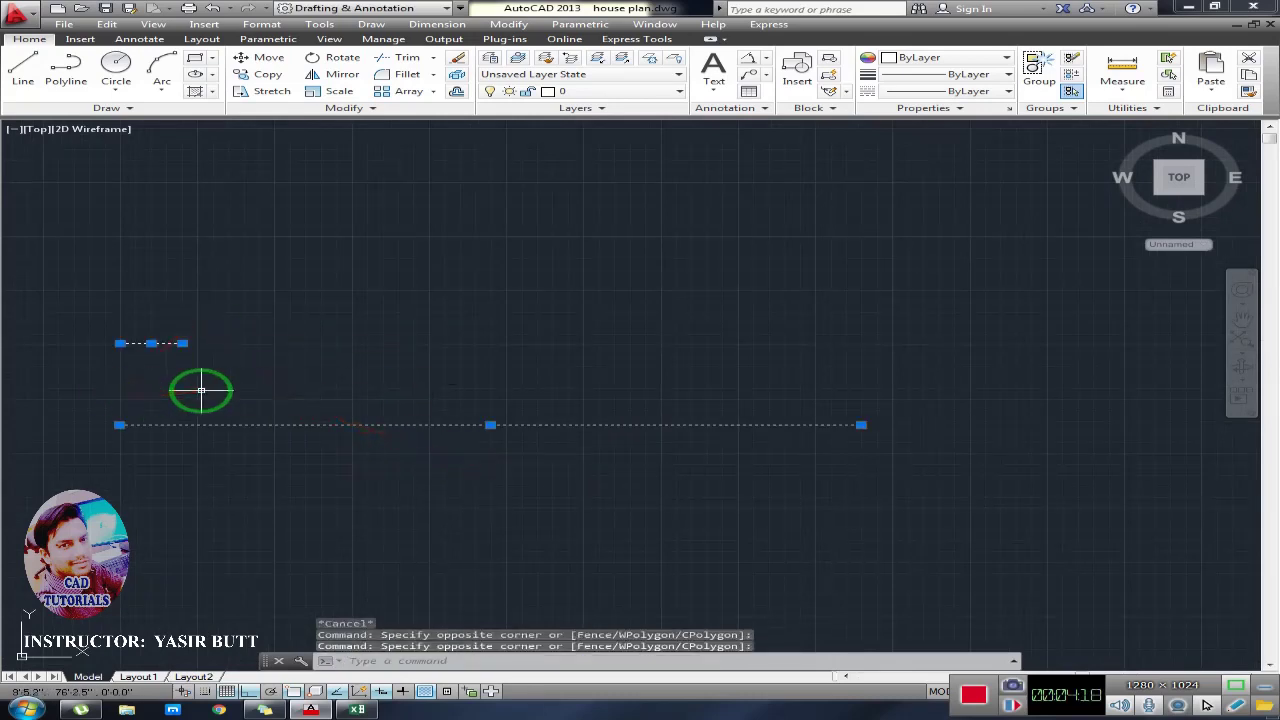
{"action": "key", "text": "Escape"}
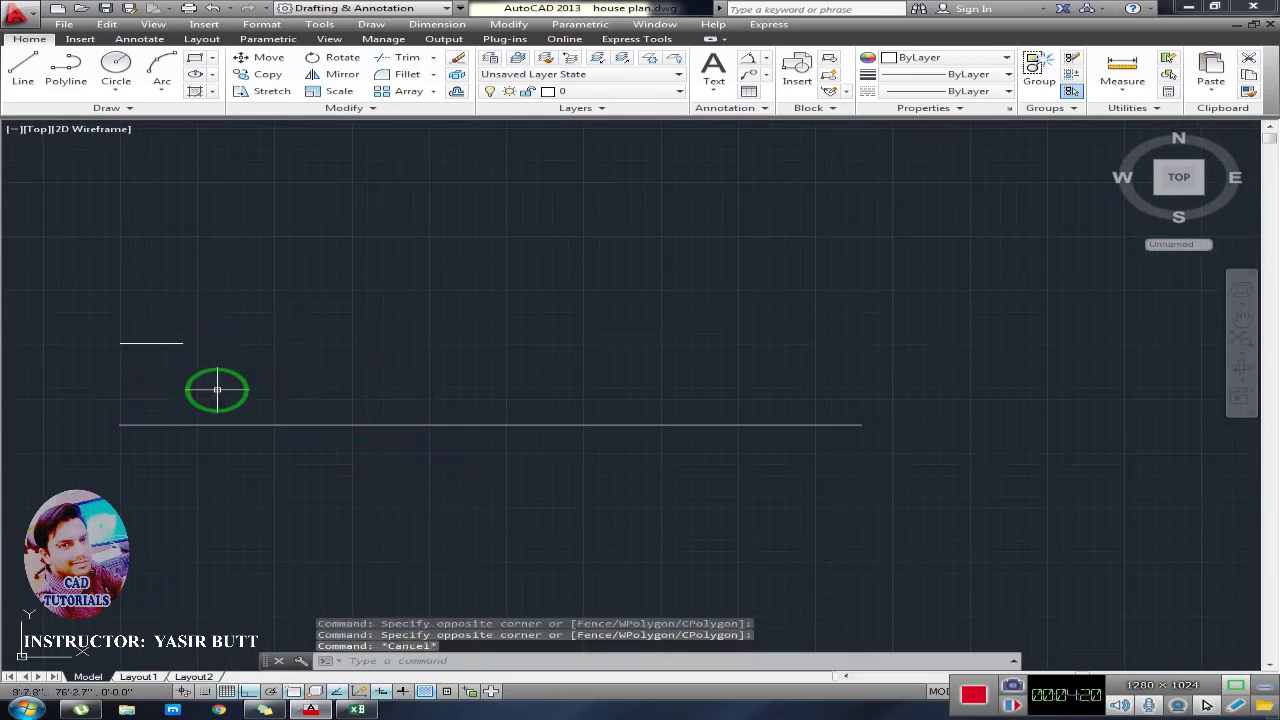
Start an outline above the short line with connected orthogonal segments 5' to the right, 2' down and 3' to the right
{"action": "type", "text": "l"}
{"action": "key", "text": "Return"}
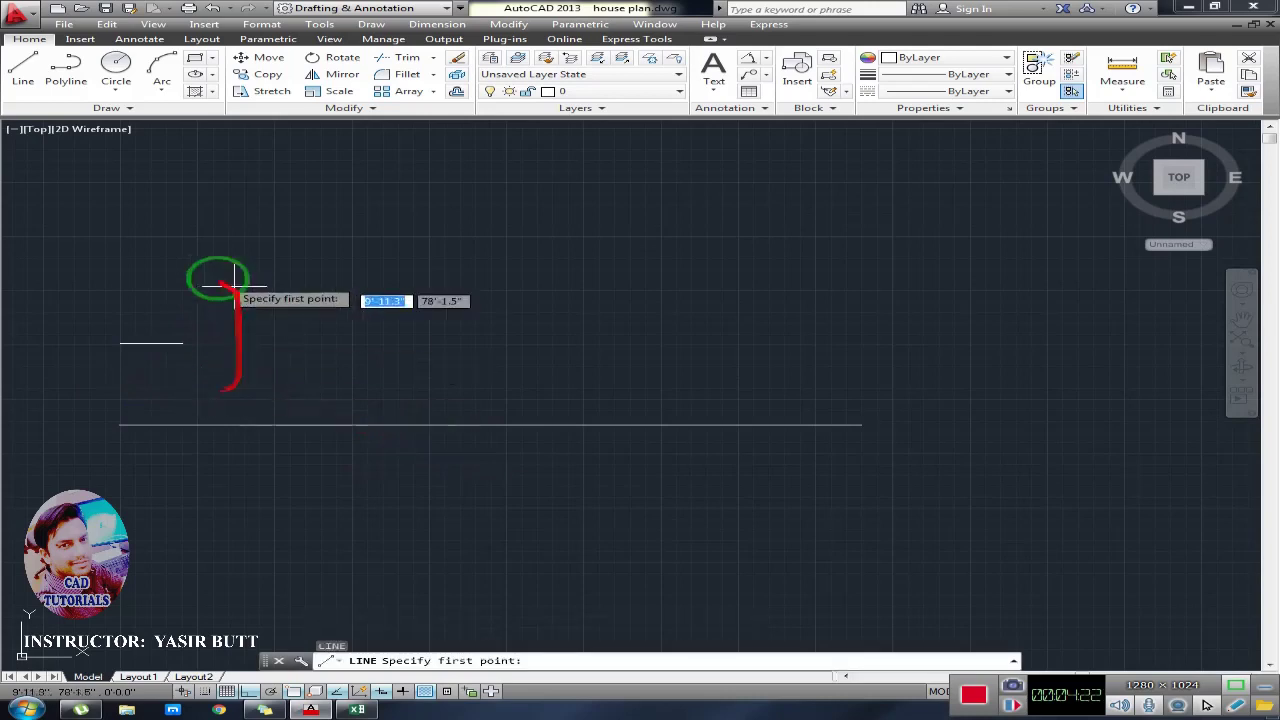
{"action": "left_click", "coordinate": [151, 266]}
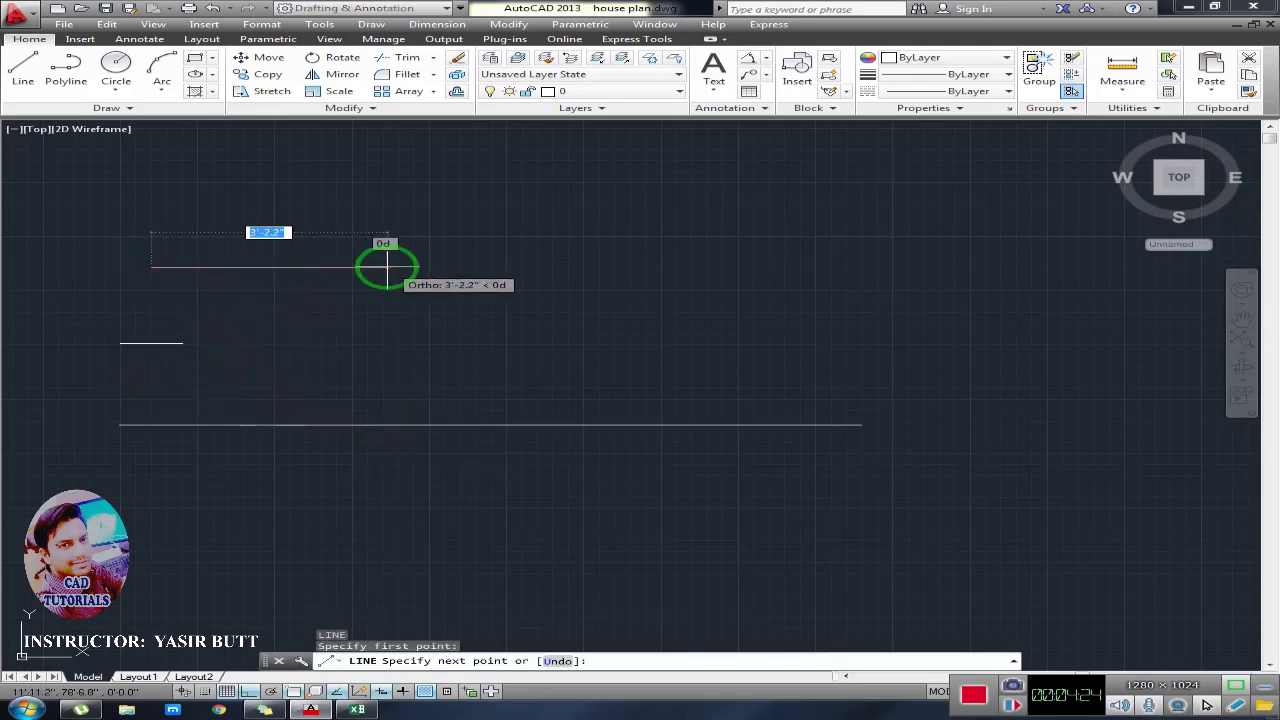
{"action": "type", "text": "5"}
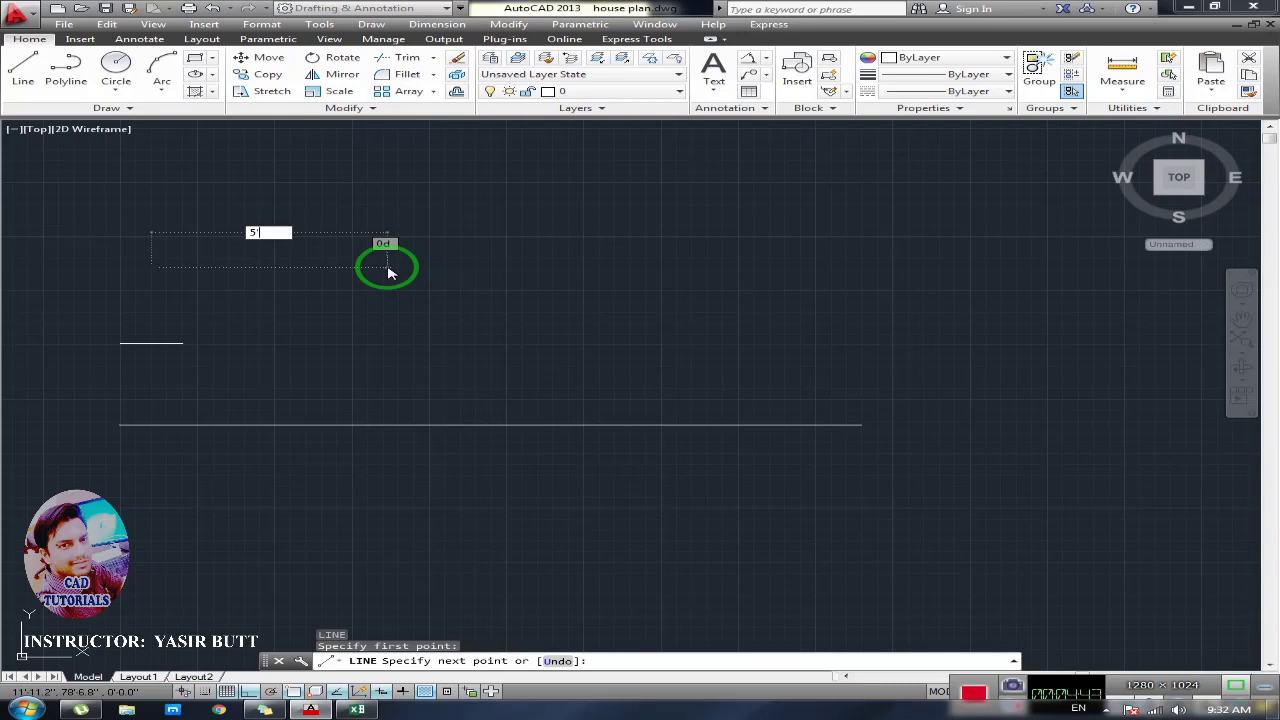
{"action": "key", "text": "Return"}
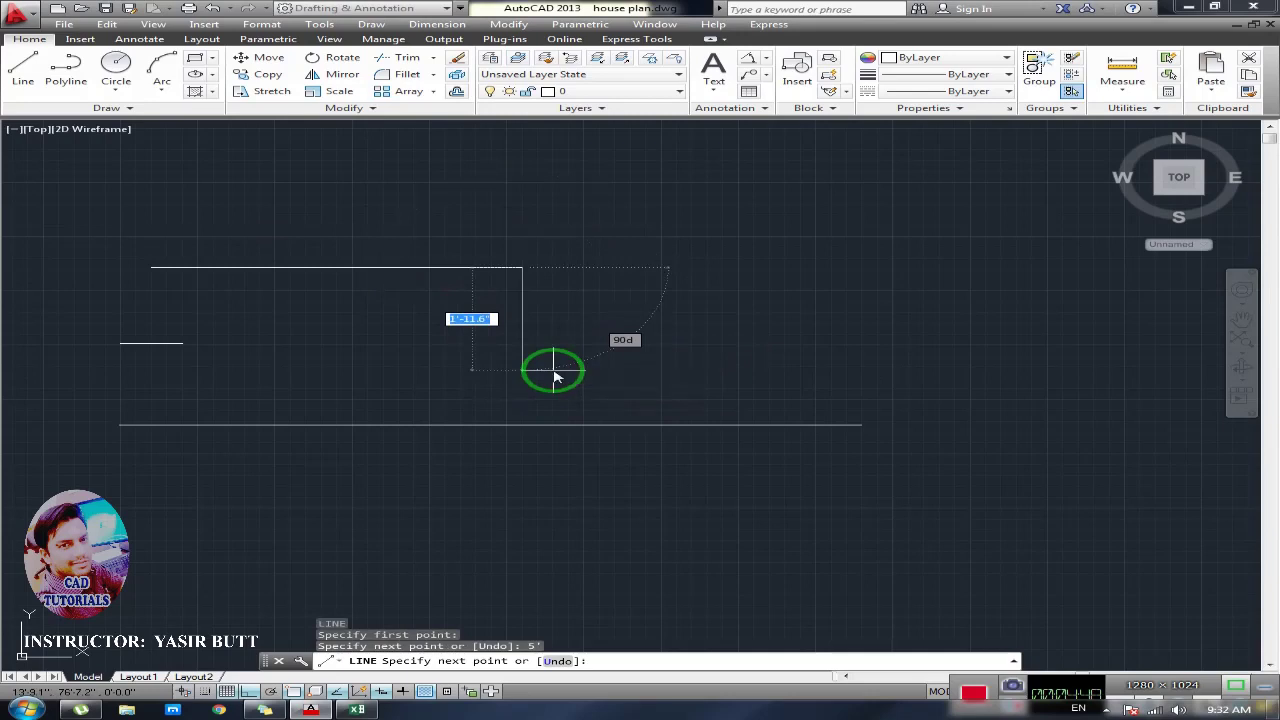
{"action": "type", "text": "2'"}
{"action": "key", "text": "Return"}
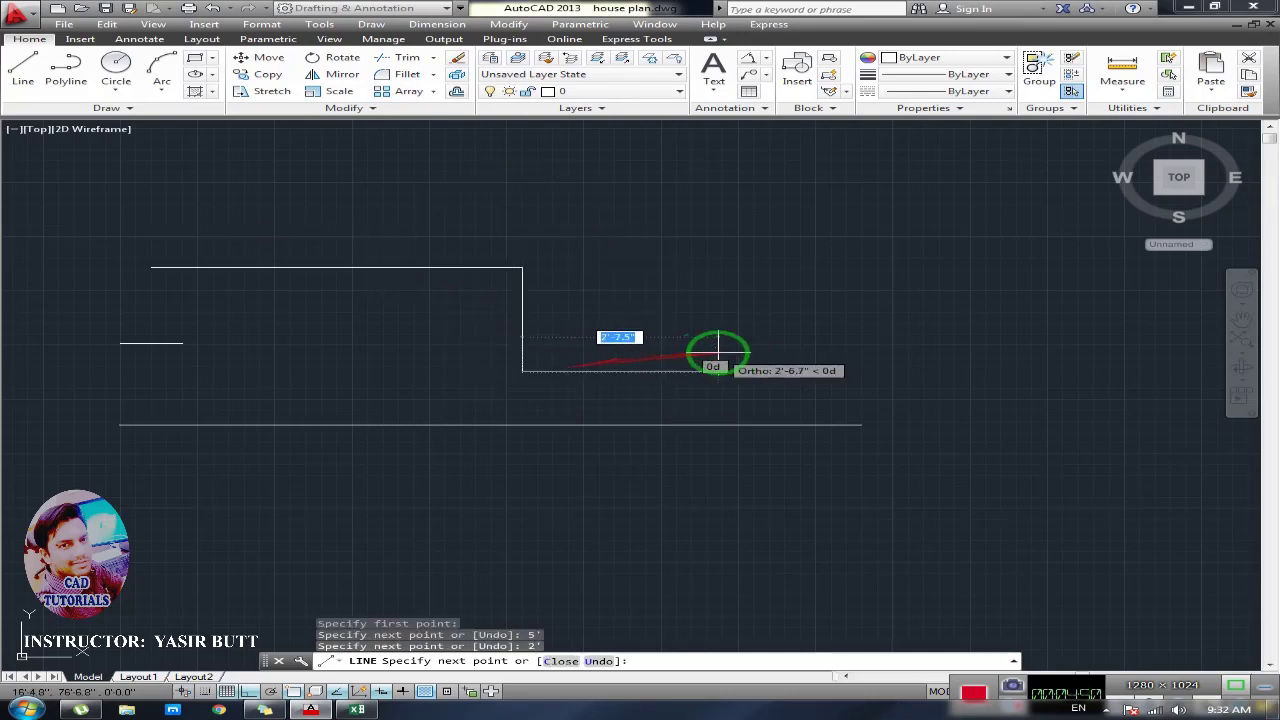
{"action": "type", "text": "3'"}
{"action": "key", "text": "Return"}
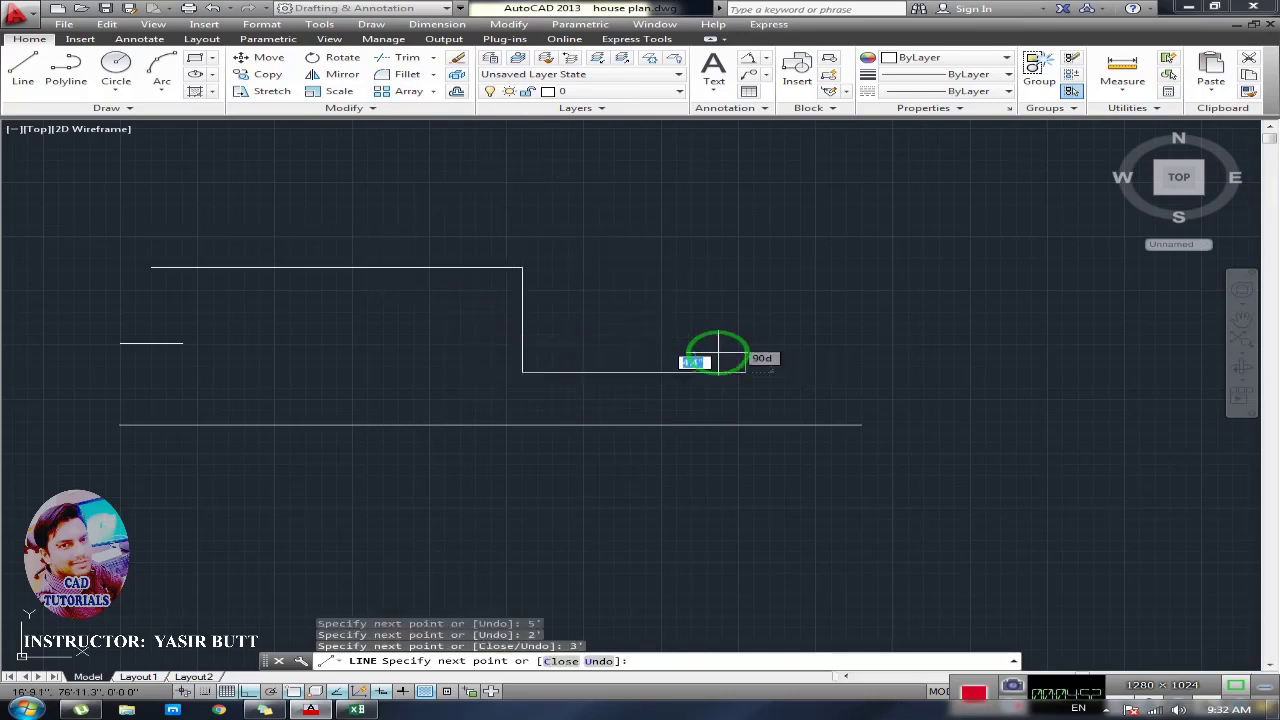
Continue the outline with segments 5' up and 4' to the left, and close it back to its start point
{"action": "type", "text": "5'"}
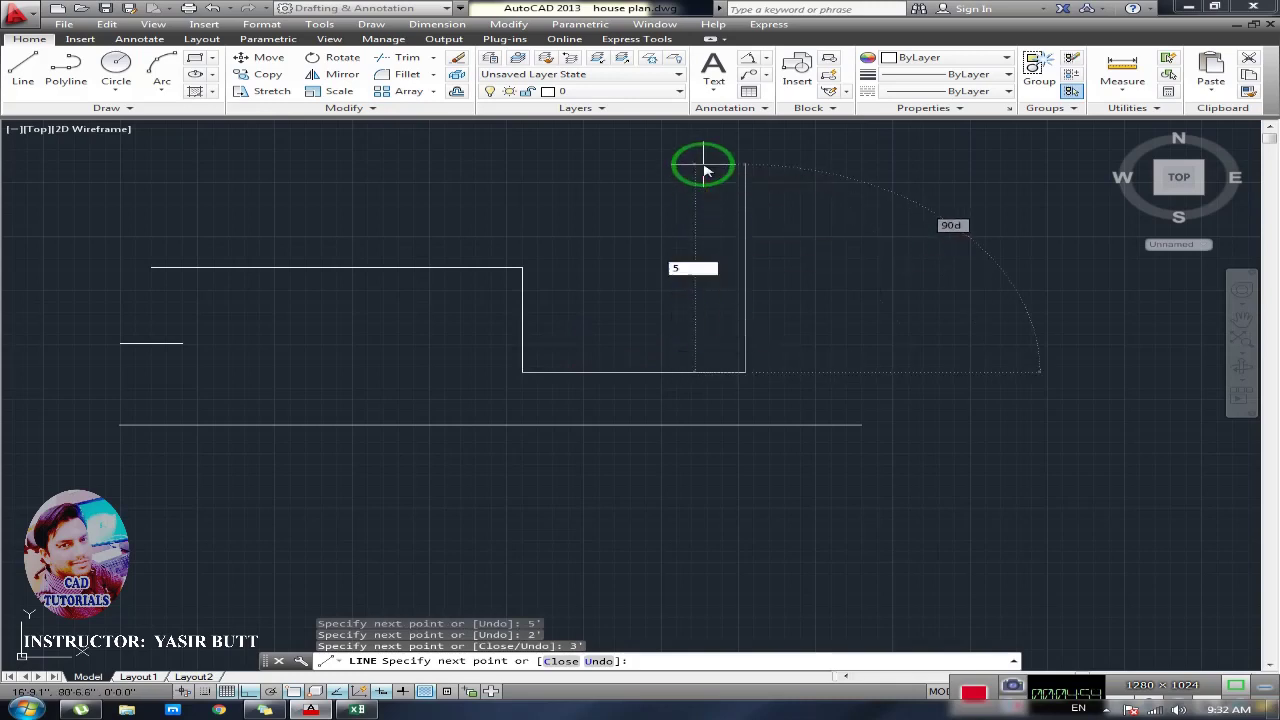
{"action": "key", "text": "Return"}
{"action": "scroll", "coordinate": [703, 189], "scroll_direction": "down", "scroll_amount": 1}
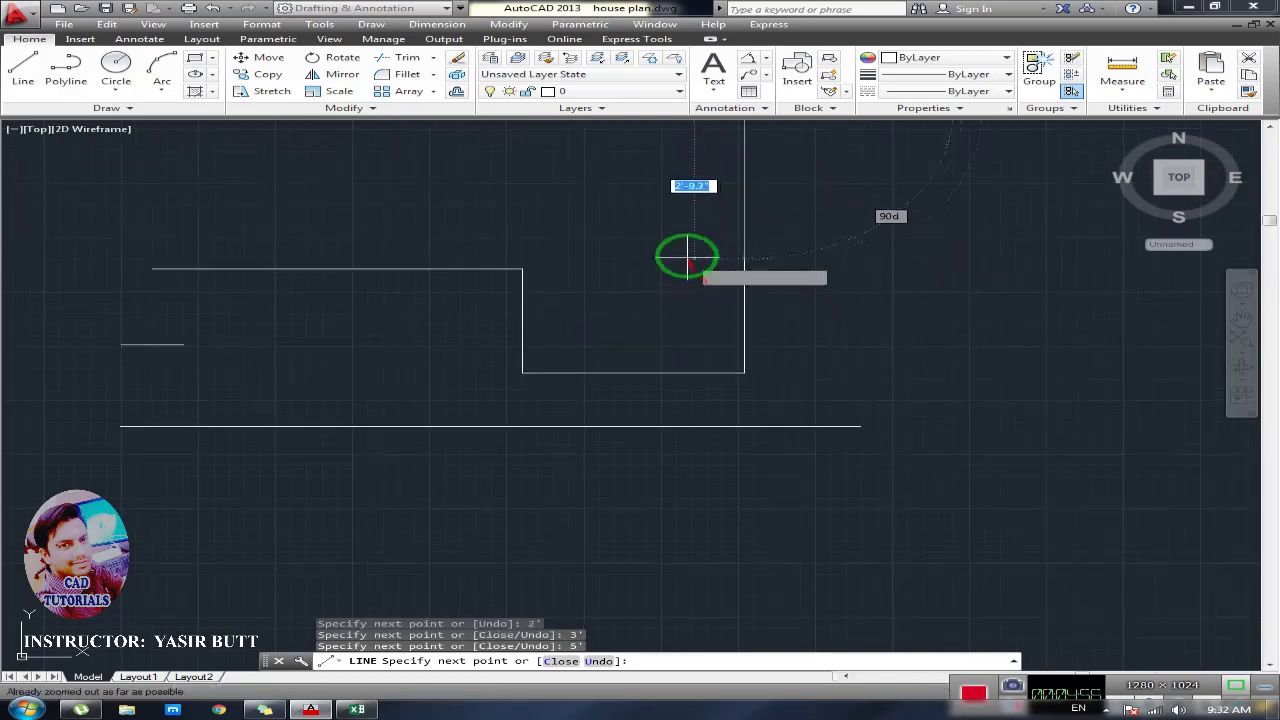
{"action": "middle_click_drag", "start_coordinate": [683, 254], "coordinate": [683, 369]}
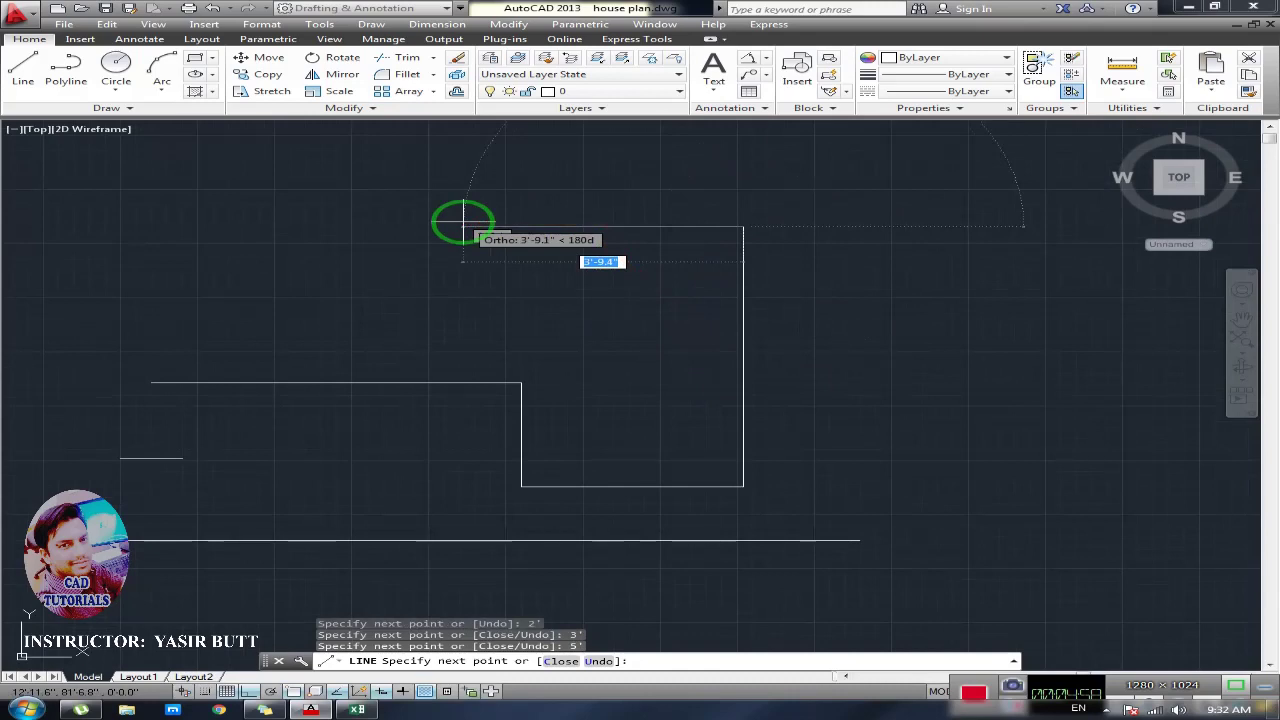
{"action": "type", "text": "4'"}
{"action": "key", "text": "Return"}
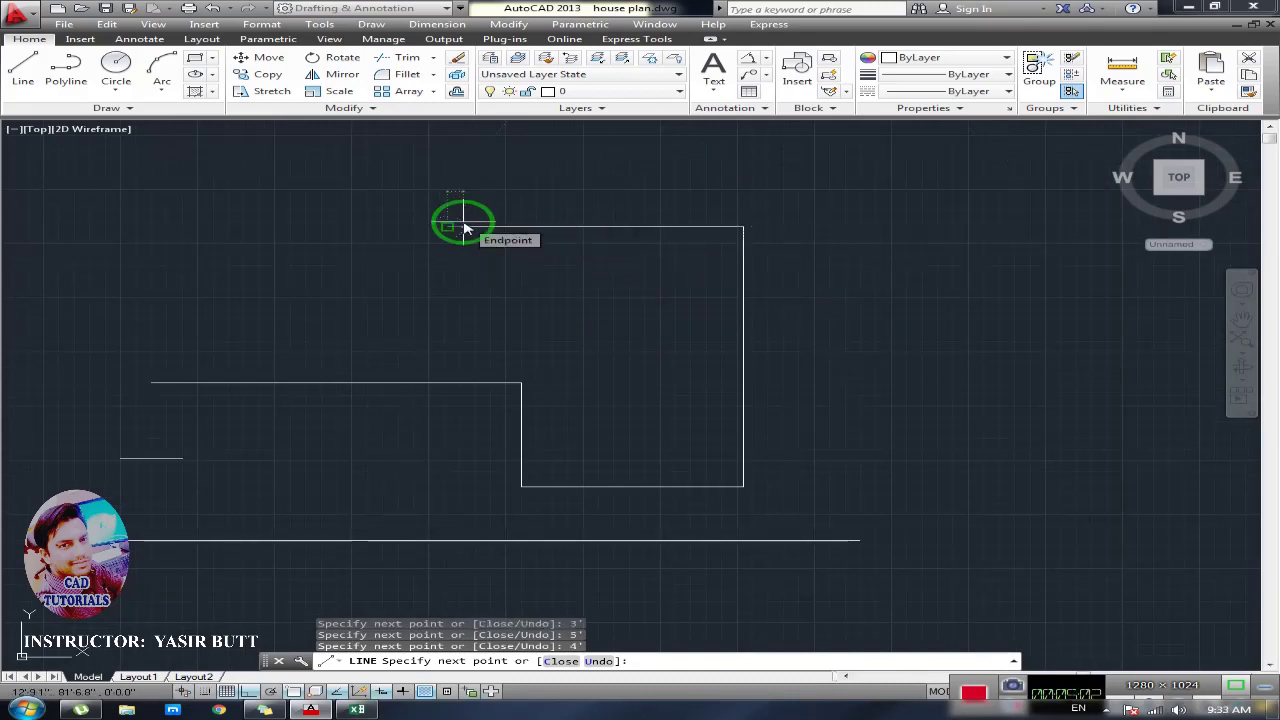
{"action": "type", "text": "c"}
{"action": "key", "text": "Return"}
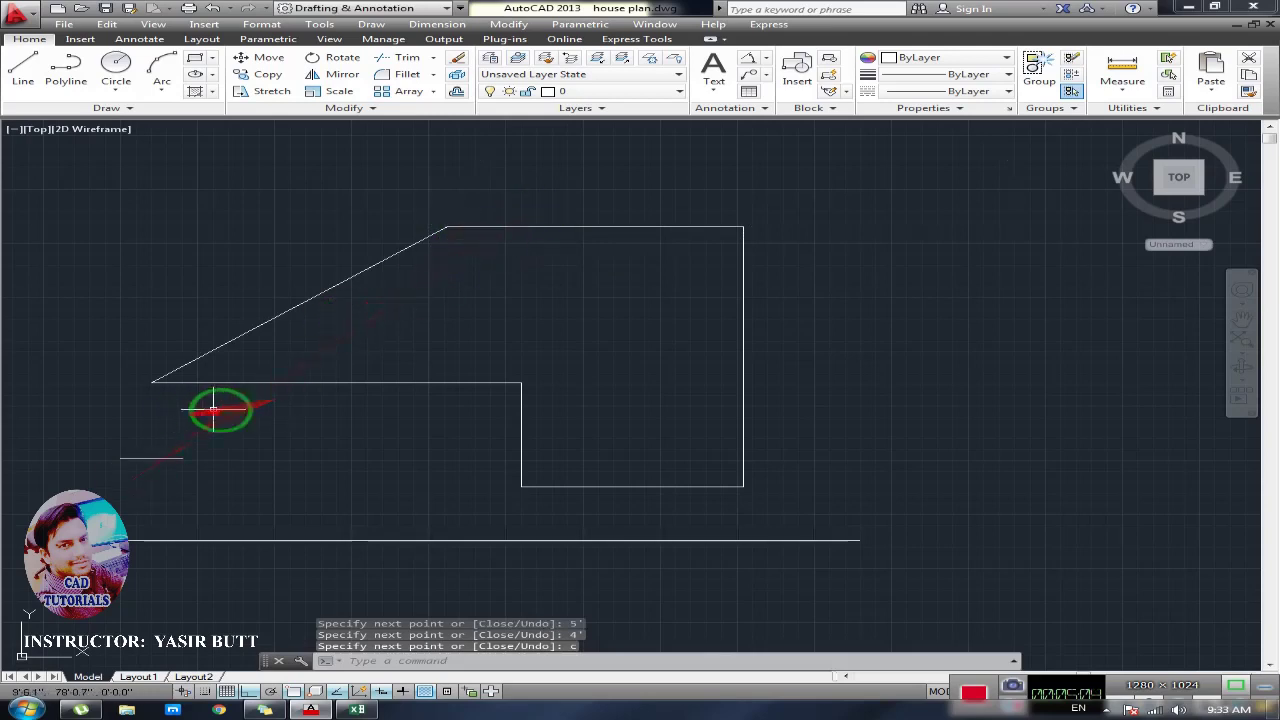
Select the closed outline and both horizontal lines with a crossing window and erase them
{"action": "middle_click_drag", "start_coordinate": [526, 386], "coordinate": [520, 311]}
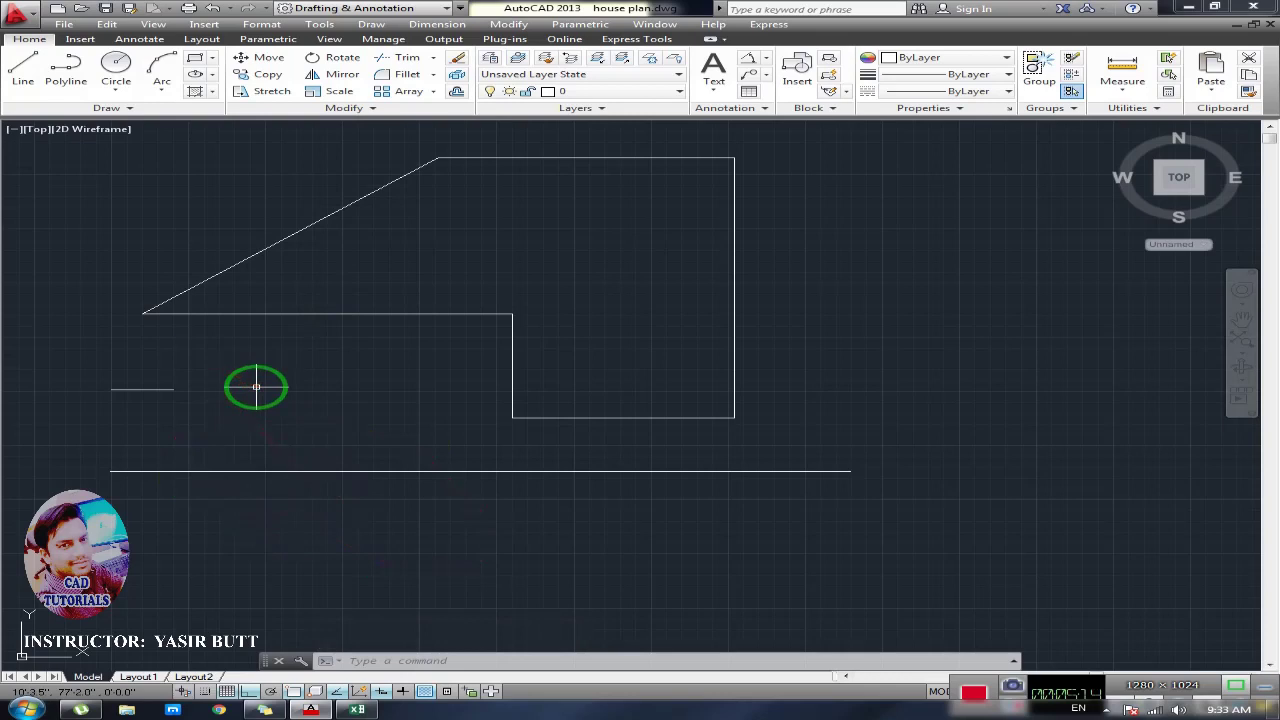
{"action": "middle_click_drag", "start_coordinate": [334, 360], "coordinate": [313, 389]}
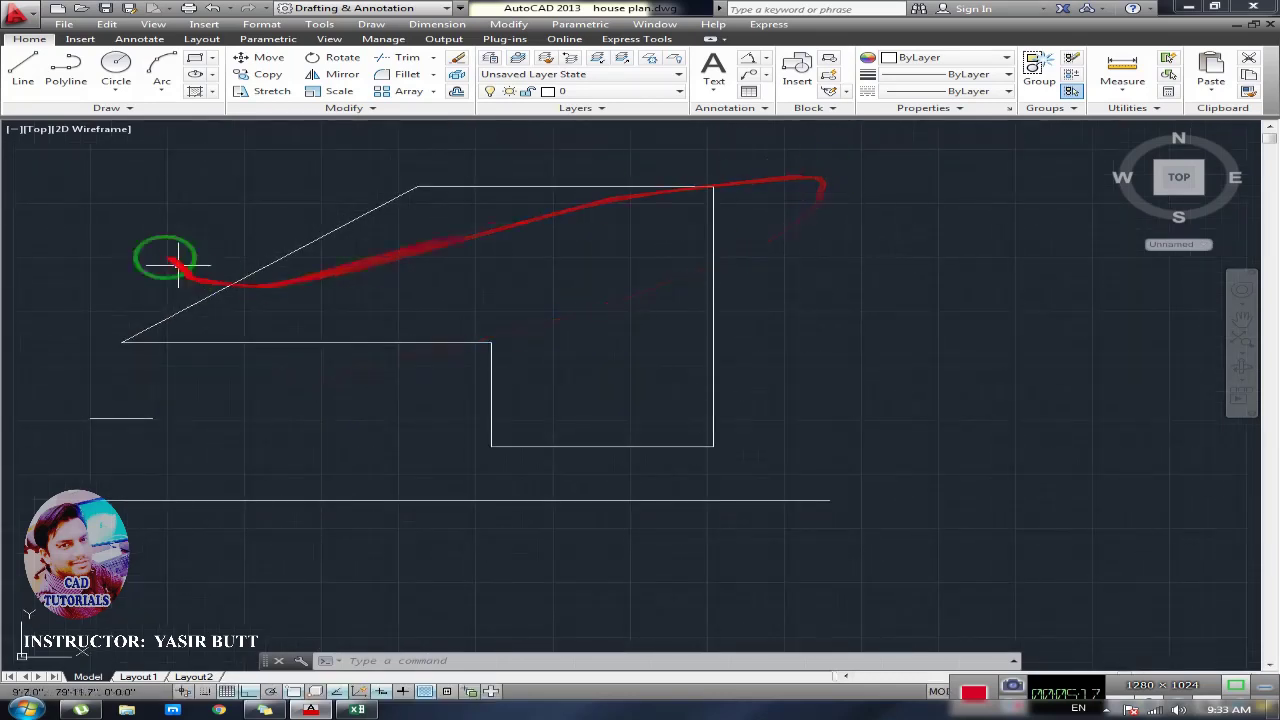
{"action": "left_click", "coordinate": [887, 162]}
{"action": "left_click", "coordinate": [30, 638]}
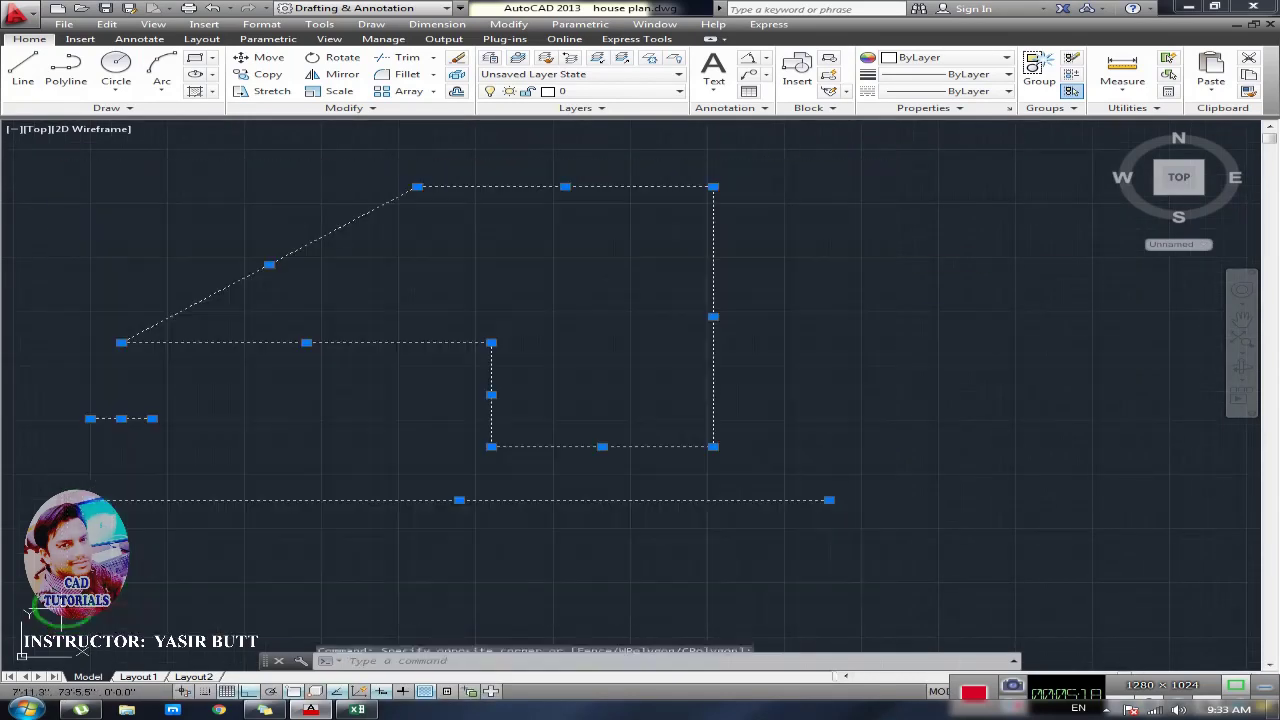
{"action": "key", "text": "Delete"}
Switch to the Excel command list and examine the entries for a line at a specific angle and Dimension Linear with its alias
{"action": "left_click", "coordinate": [357, 709]}
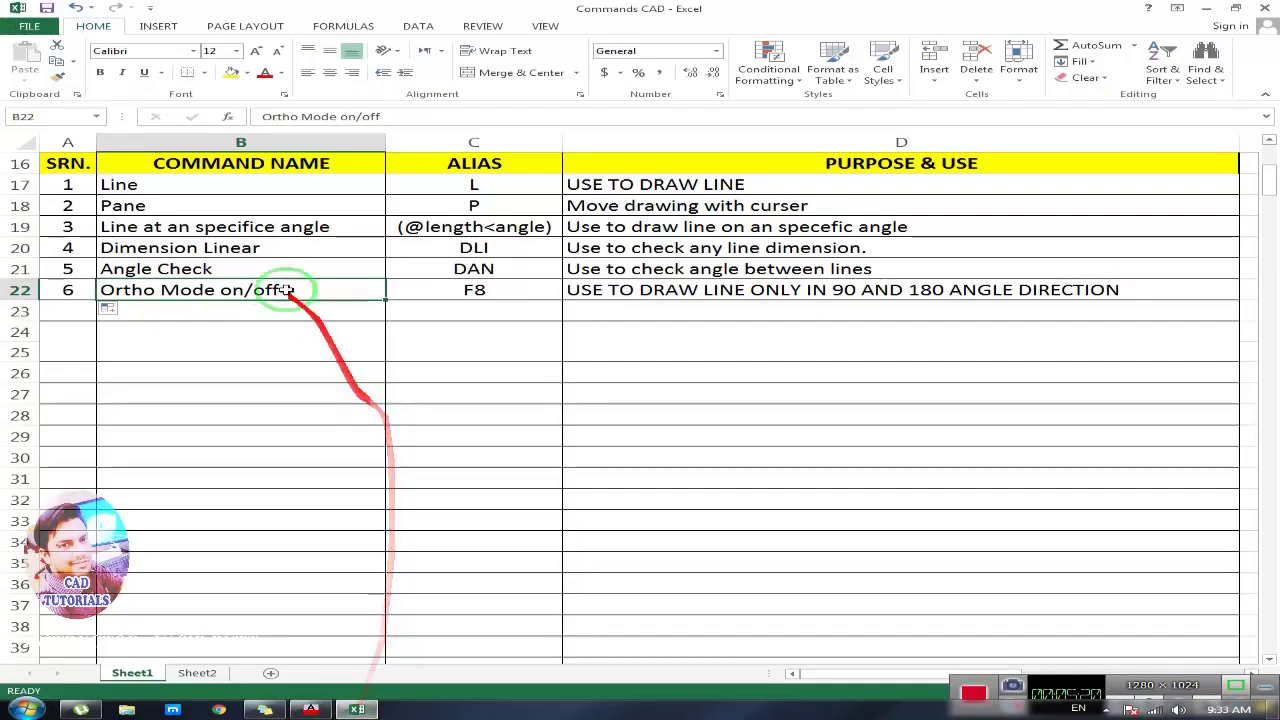
{"action": "left_click", "coordinate": [186, 228]}
{"action": "left_click", "coordinate": [447, 228]}
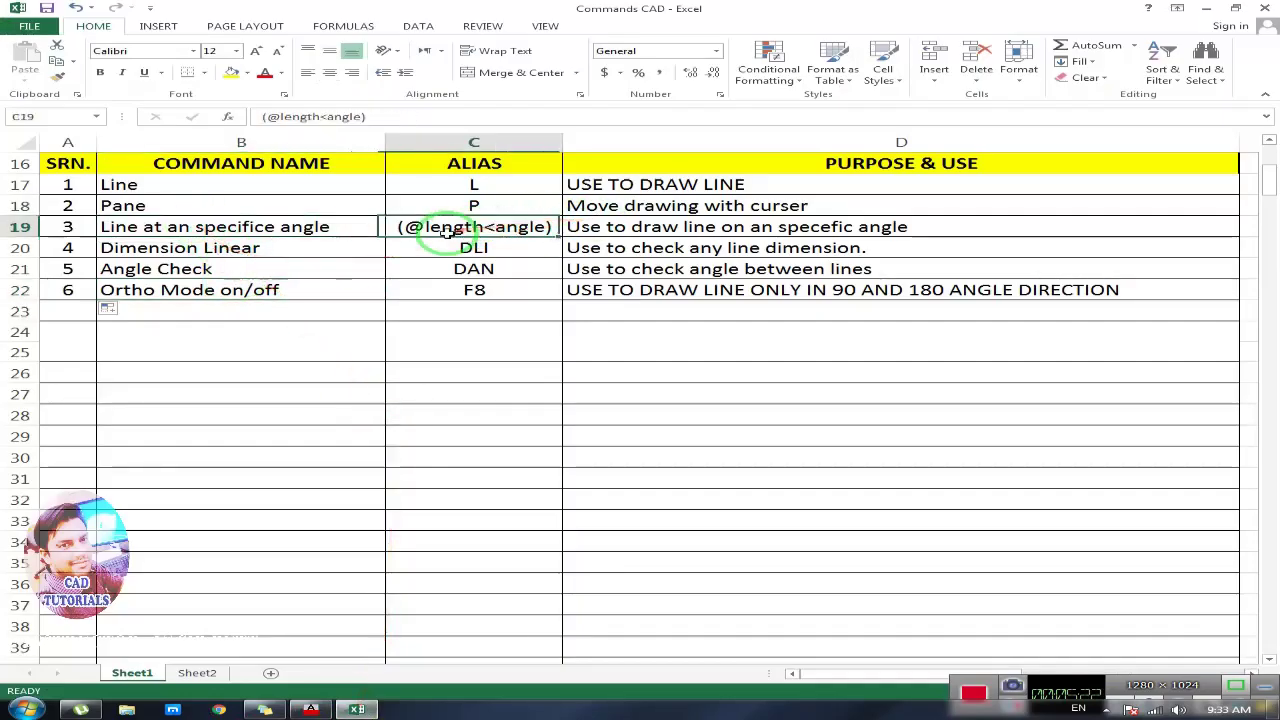
{"action": "left_click_drag", "start_coordinate": [438, 241], "coordinate": [241, 276]}
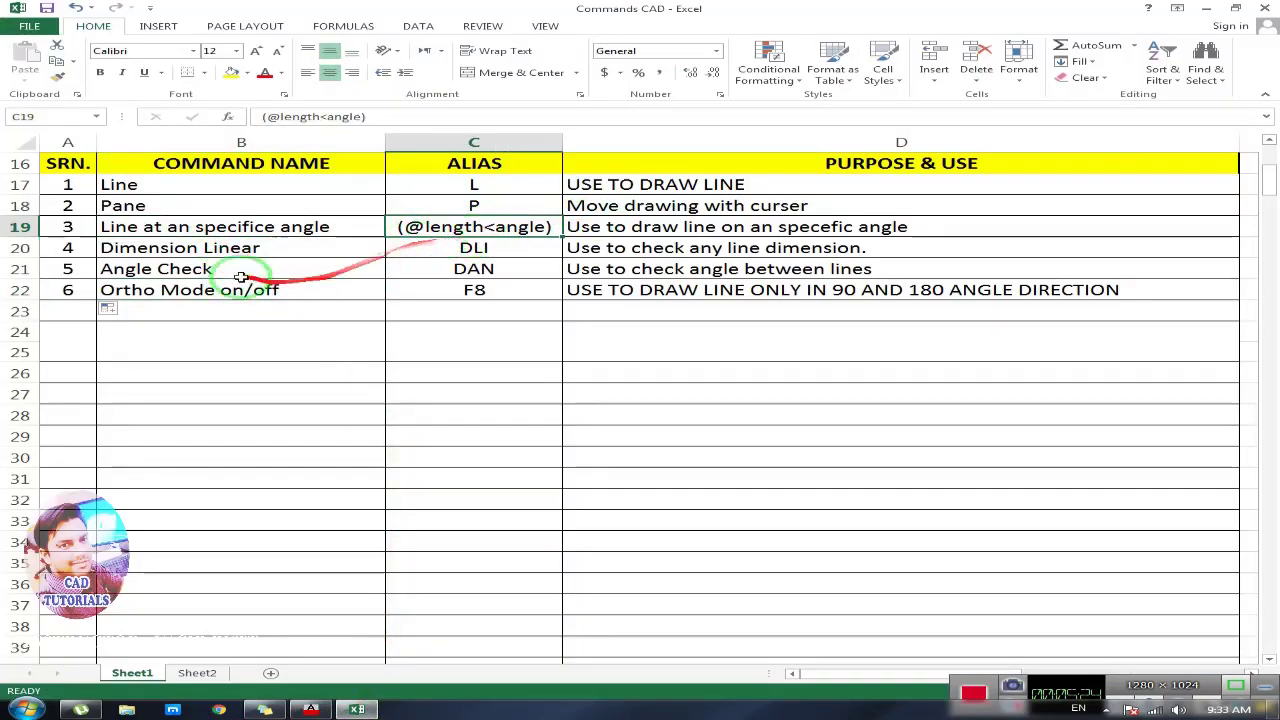
{"action": "left_click", "coordinate": [212, 248]}
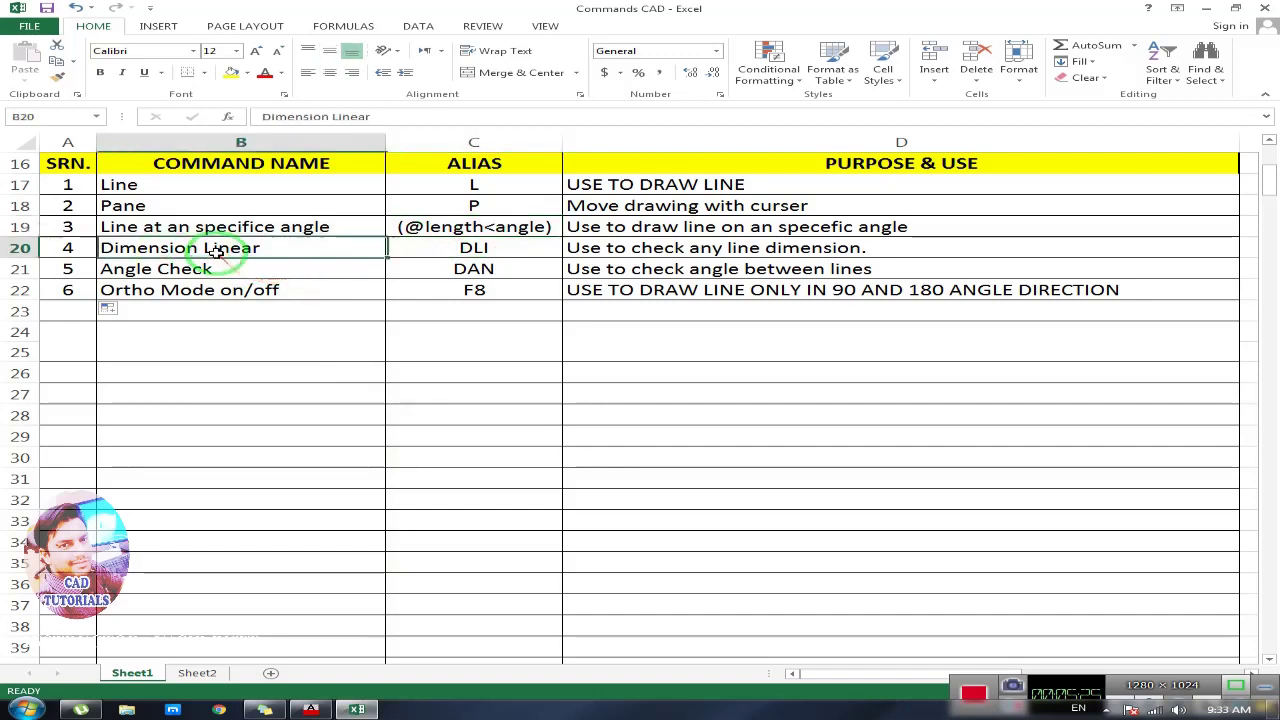
{"action": "left_click", "coordinate": [474, 251]}
{"action": "left_click", "coordinate": [251, 251]}
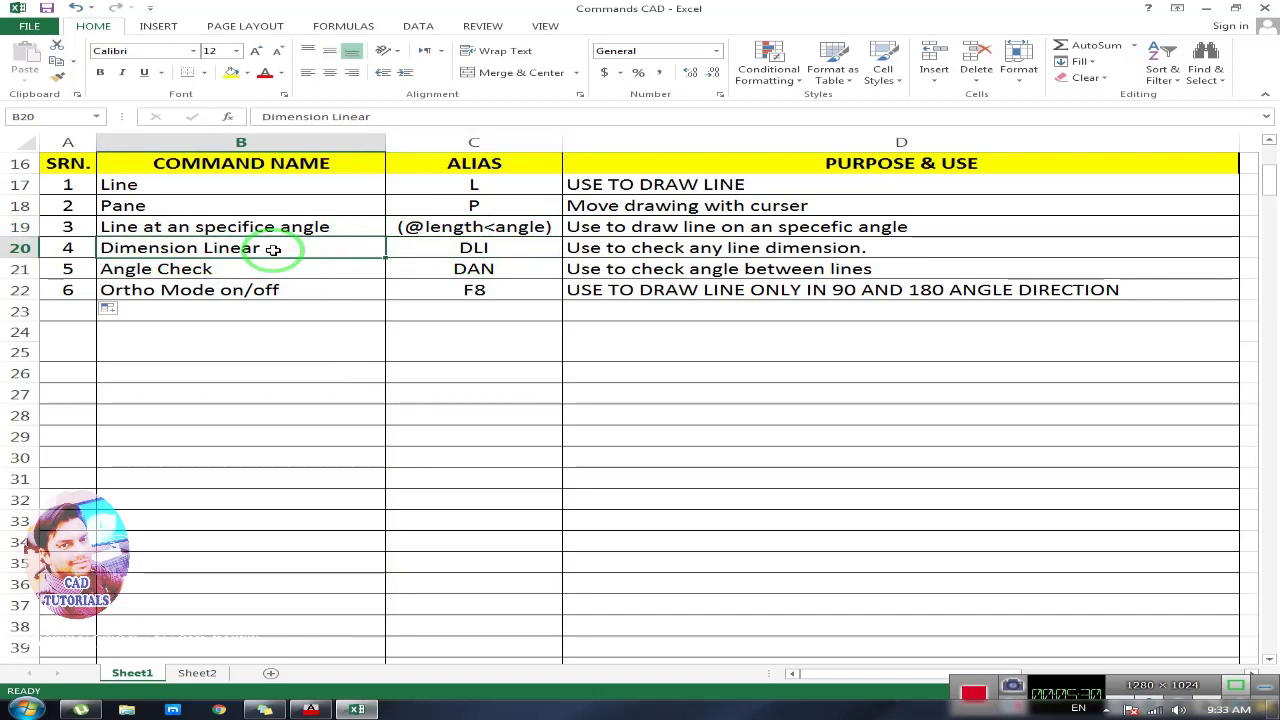
{"action": "left_click", "coordinate": [474, 249]}
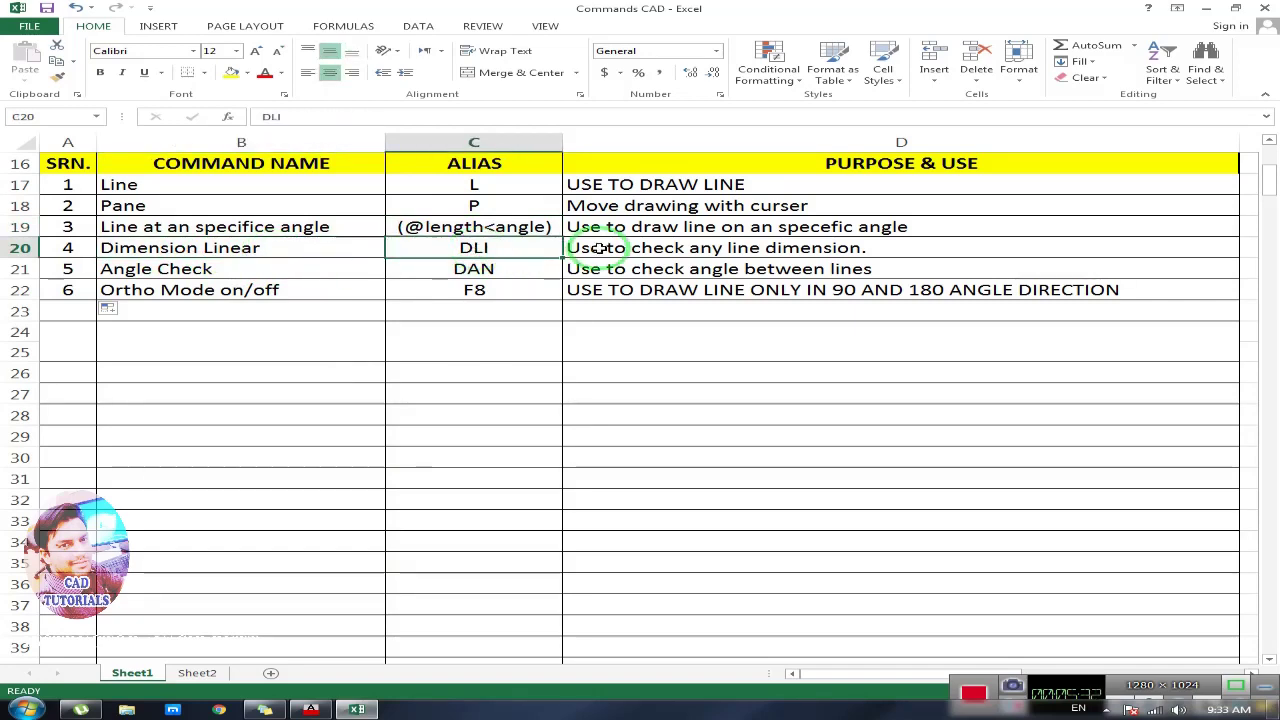
Return to AutoCAD and draw a single horizontal line 10' long in the empty drawing area, ending the Line command
{"action": "left_click", "coordinate": [1207, 8]}
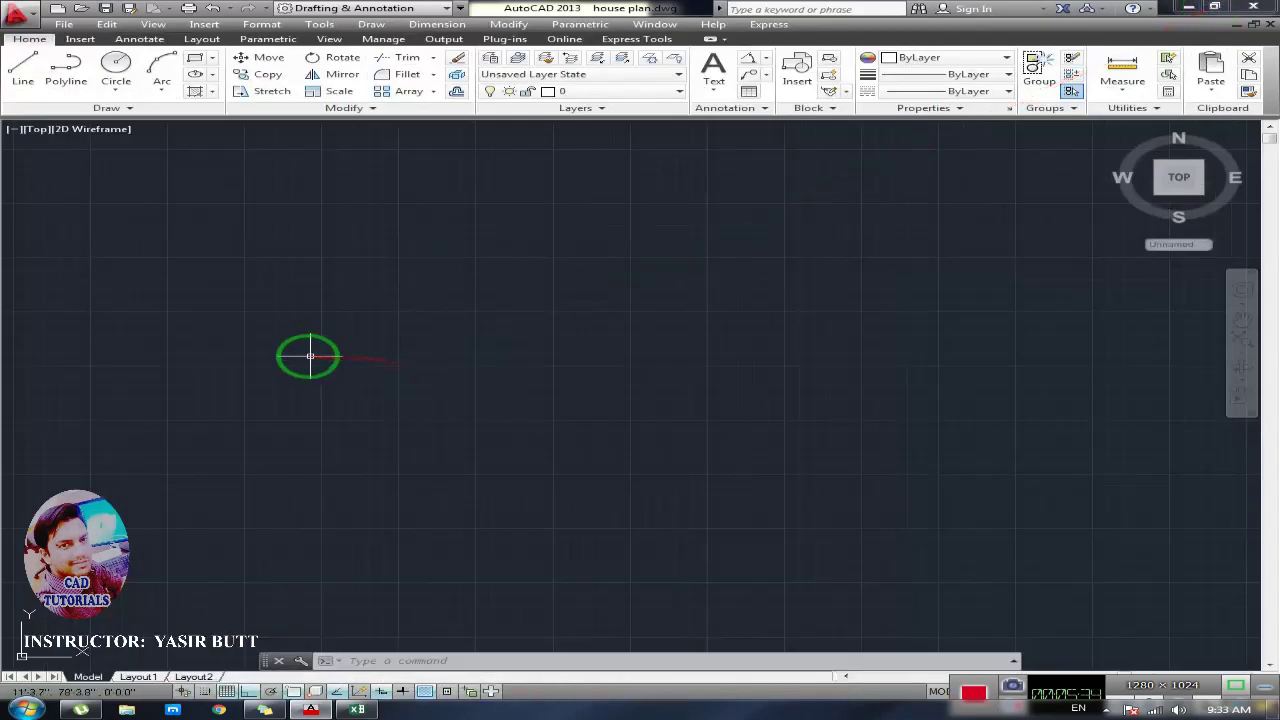
{"action": "type", "text": "l"}
{"action": "key", "text": "Return"}
{"action": "left_click", "coordinate": [198, 326]}
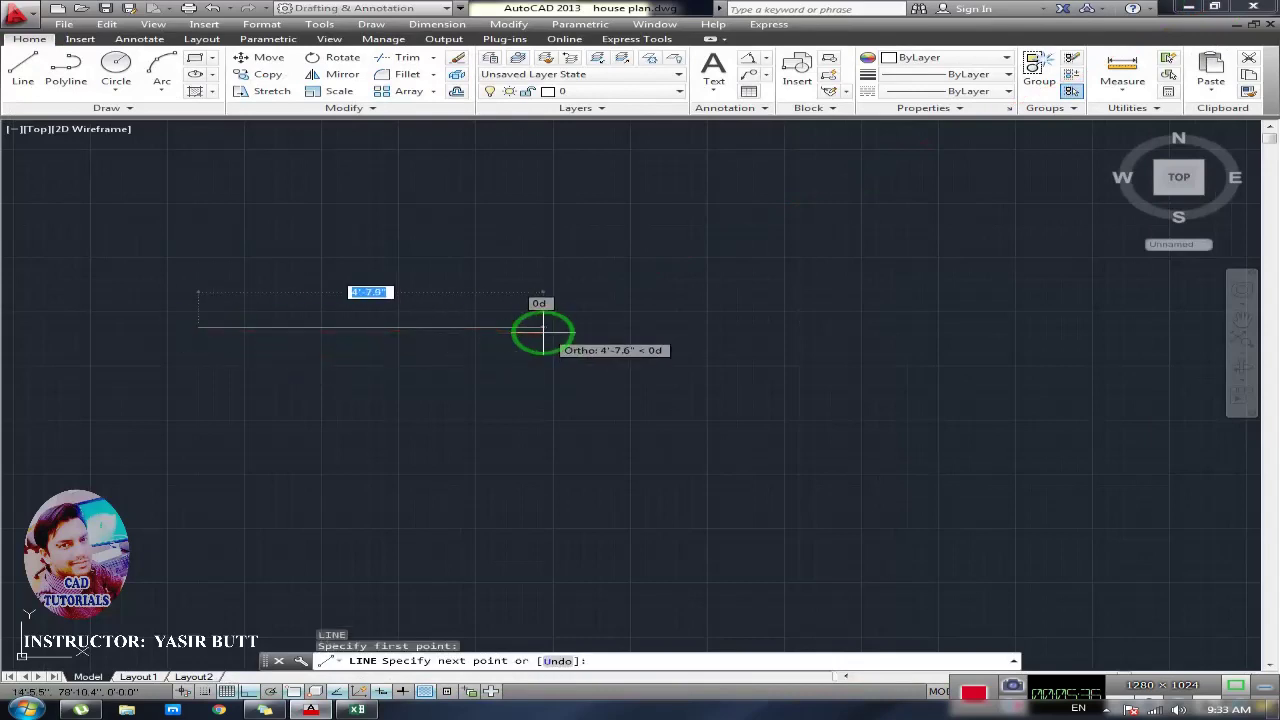
{"action": "type", "text": "10"}
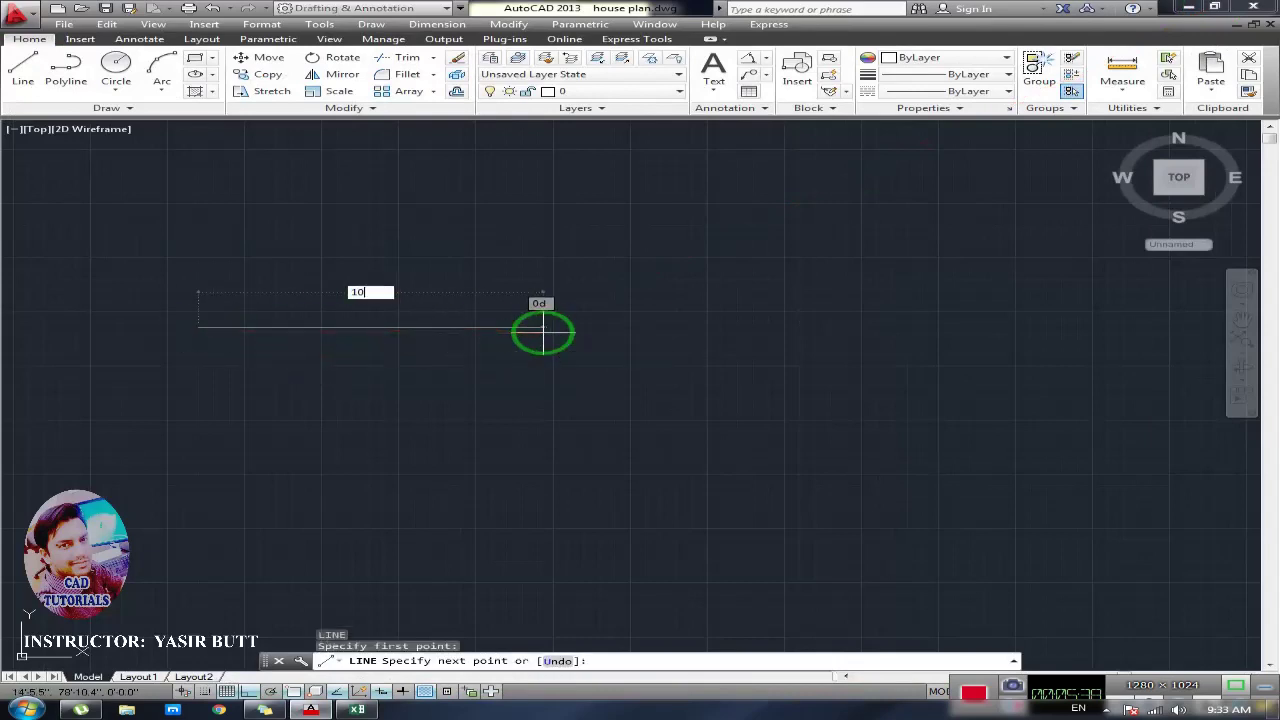
{"action": "type", "text": "'"}
{"action": "key", "text": "Return"}
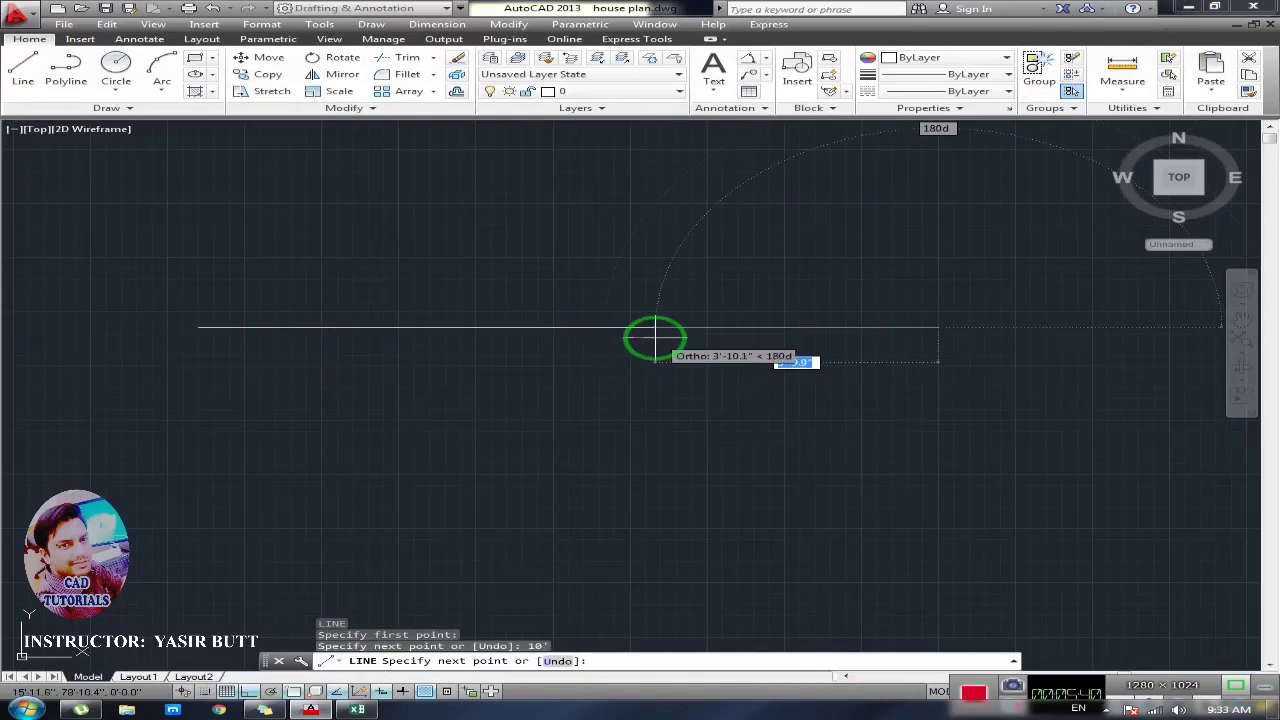
{"action": "type", "text": "1"}
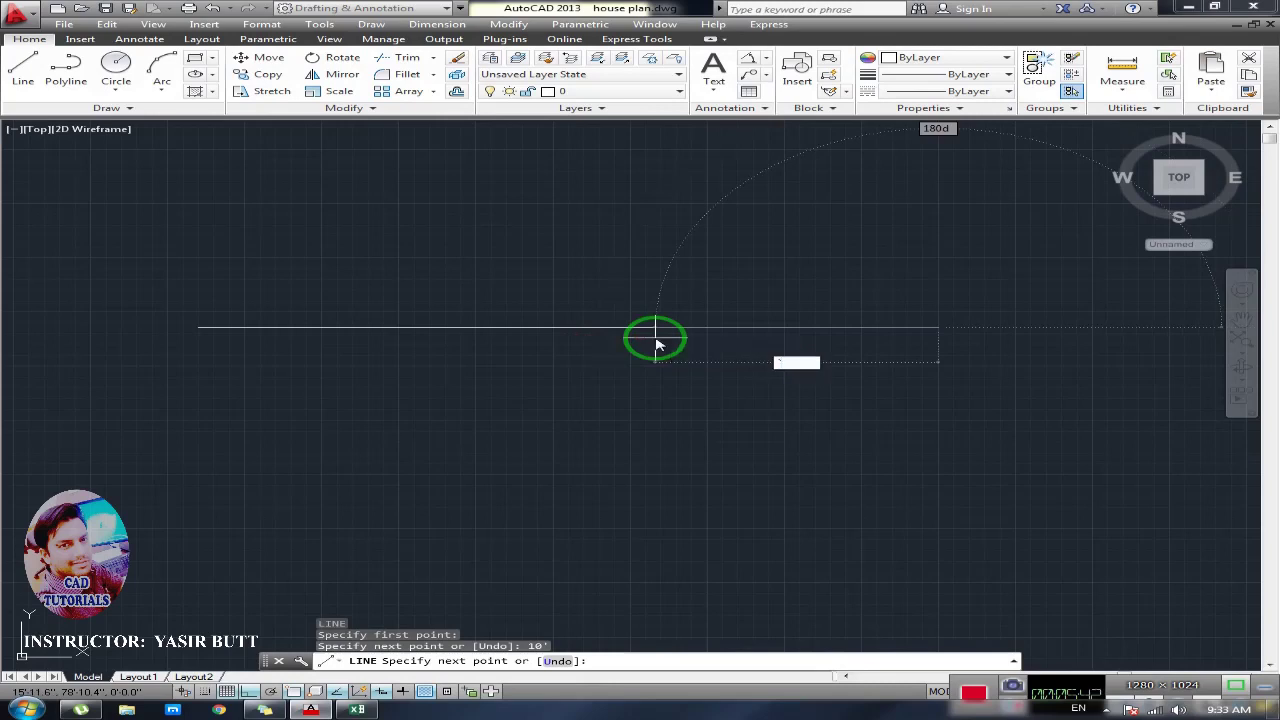
{"action": "key", "text": "Escape"}
{"action": "key", "text": "Escape"}
Add a linear dimension (DLI) between the two endpoints of the horizontal line, placing the dimension line just above it
{"action": "middle_click_drag", "start_coordinate": [560, 406], "coordinate": [361, 365]}
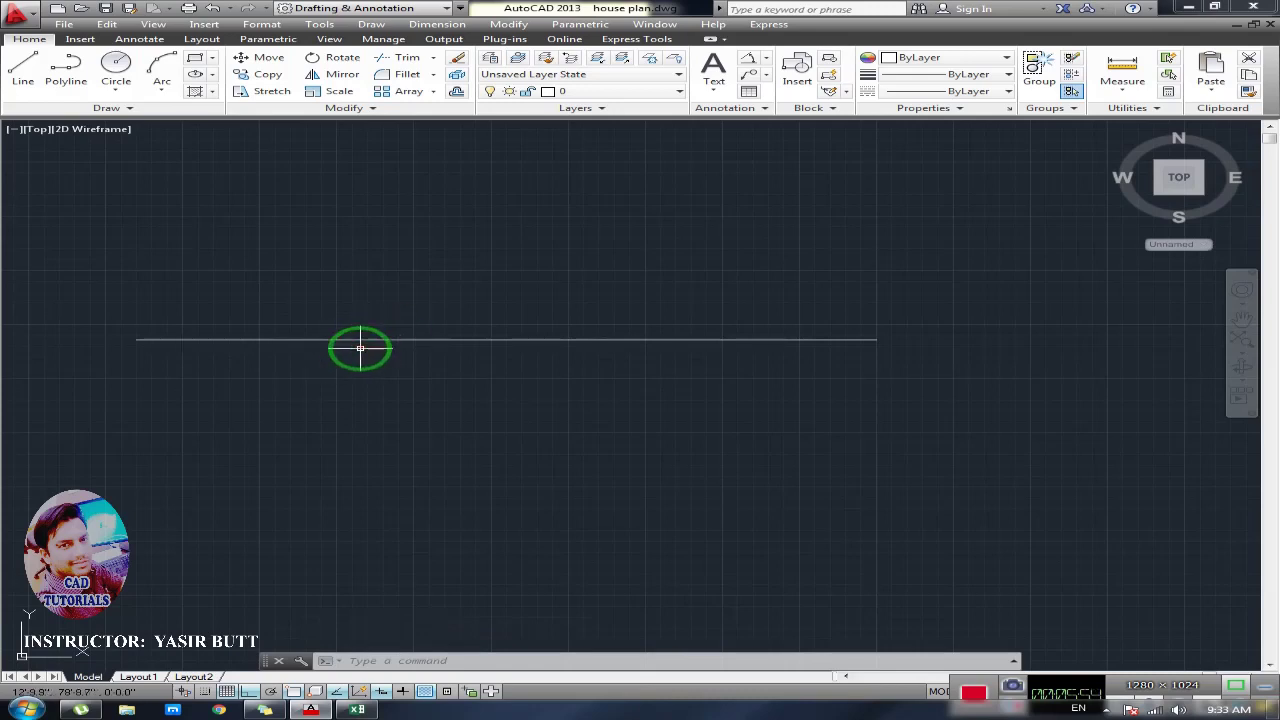
{"action": "type", "text": "DLI"}
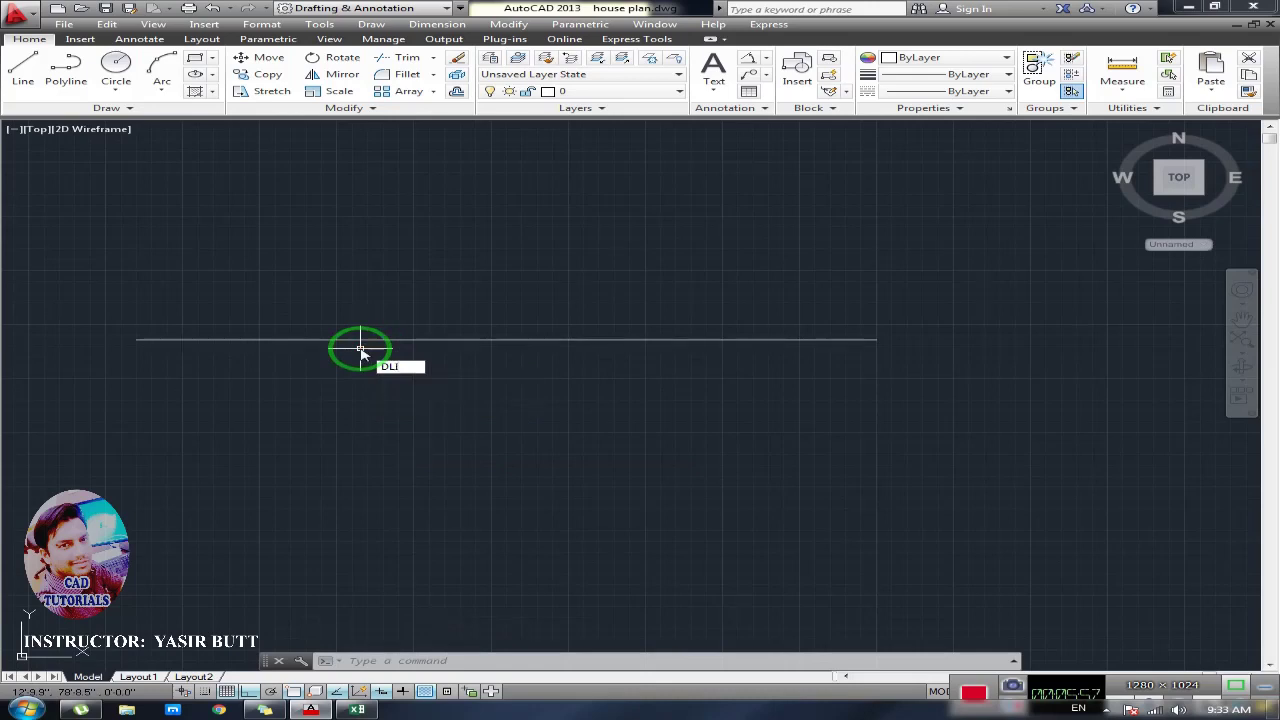
{"action": "key", "text": "Return"}
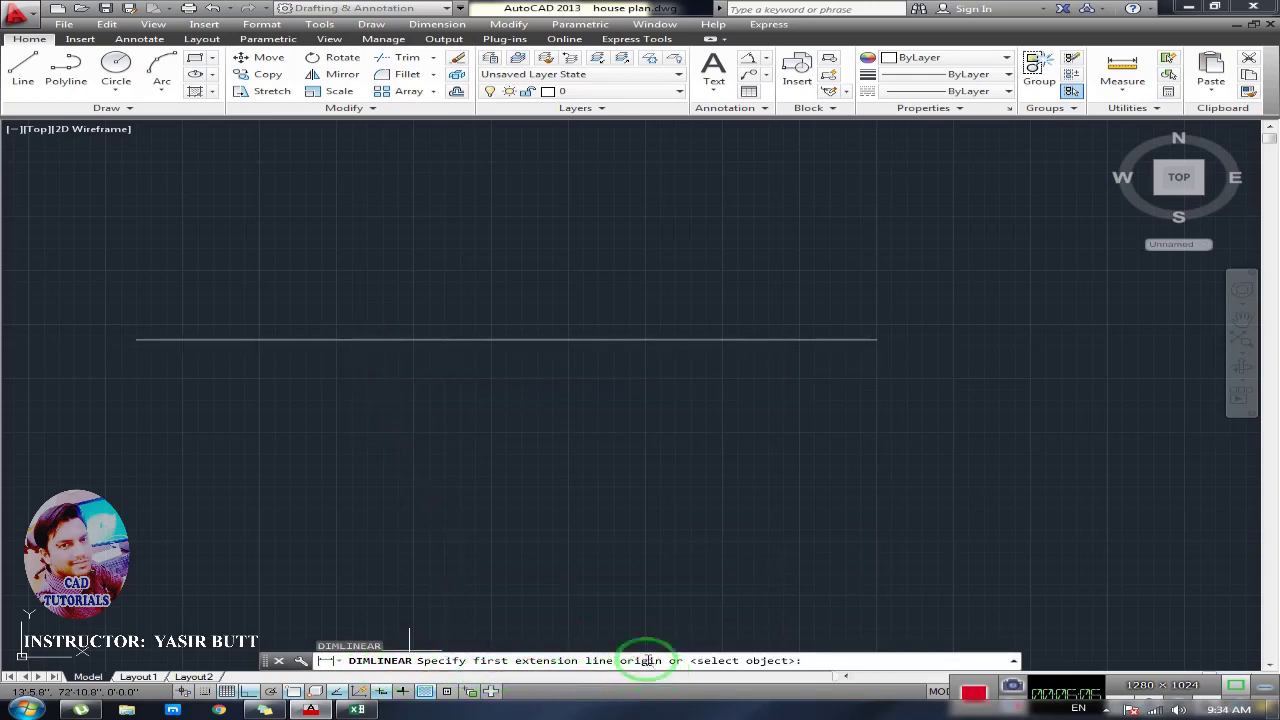
{"action": "left_click", "coordinate": [136, 340]}
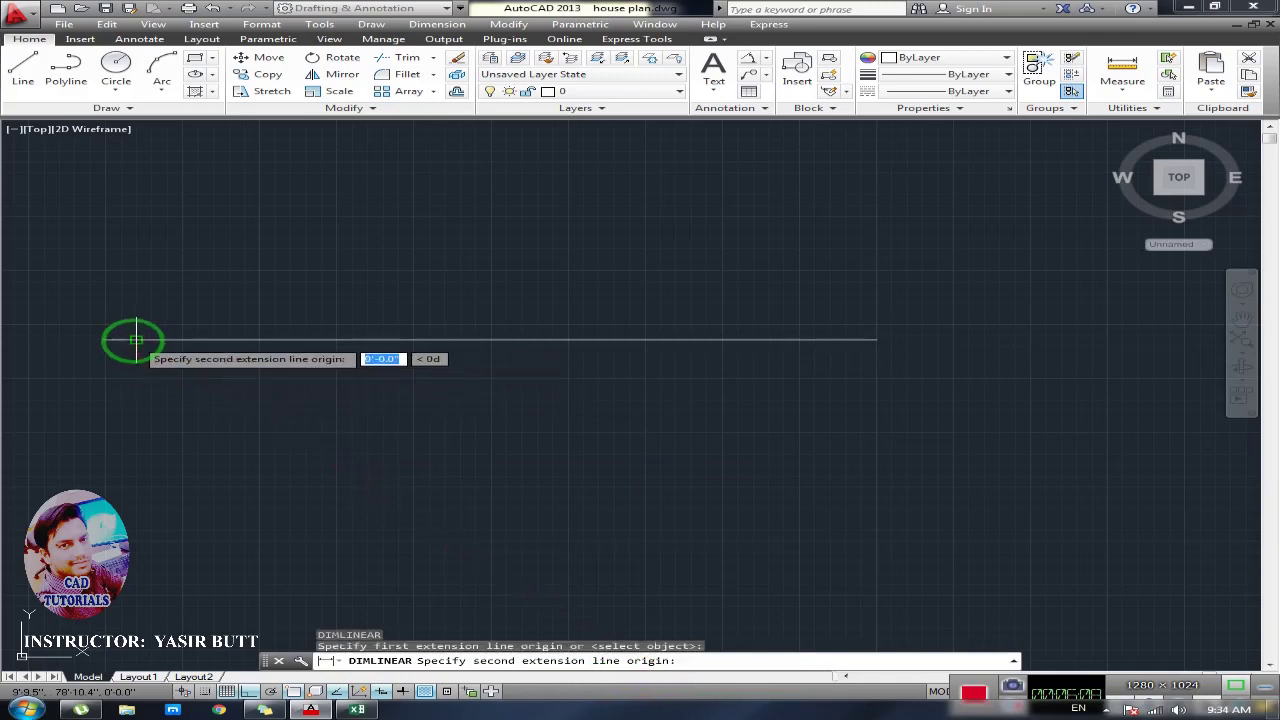
{"action": "left_click", "coordinate": [876, 340]}
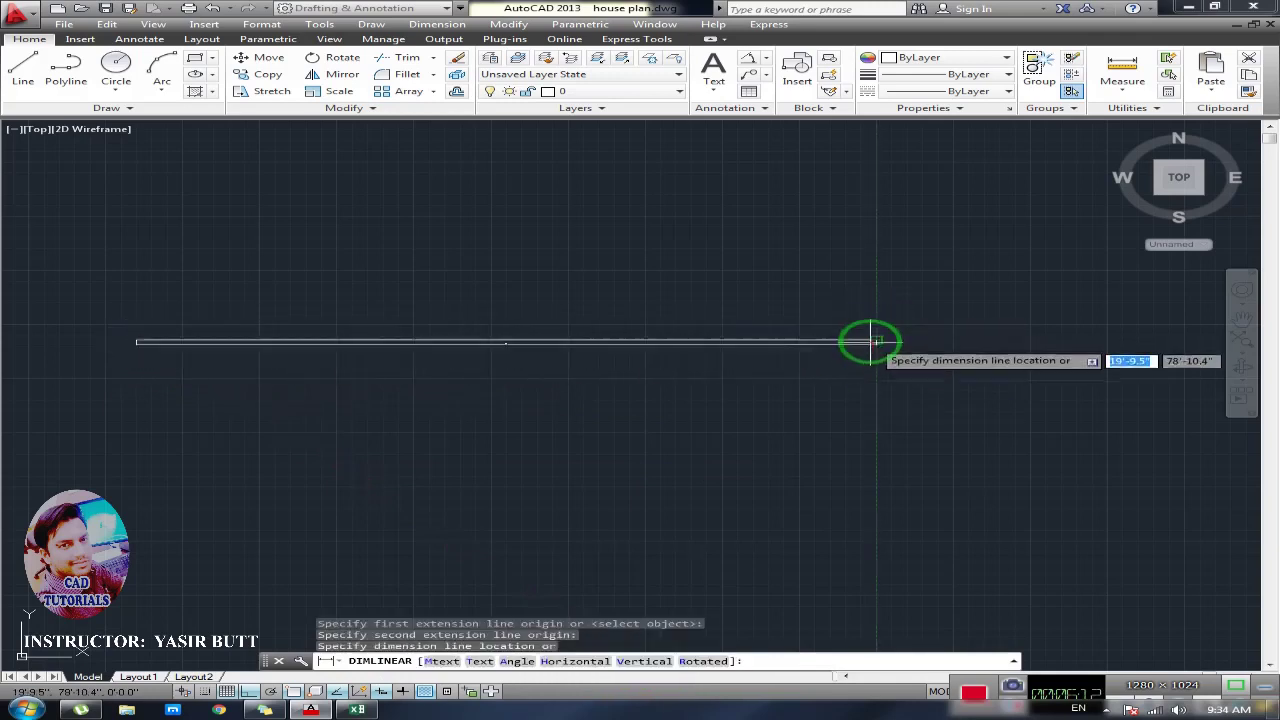
{"action": "left_click", "coordinate": [871, 320]}
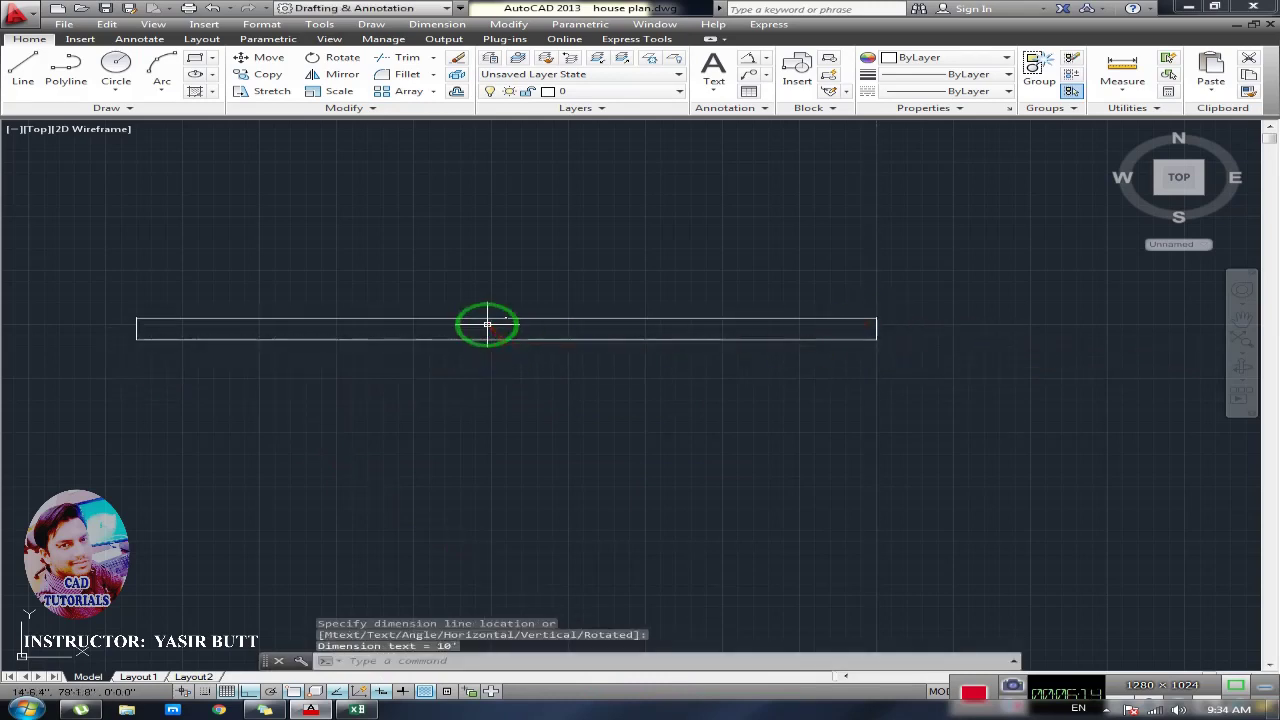
Examine the dimension text at the middle of the line and the full extent of the dimension
{"action": "scroll", "coordinate": [517, 324], "scroll_direction": "up", "scroll_amount": 4}
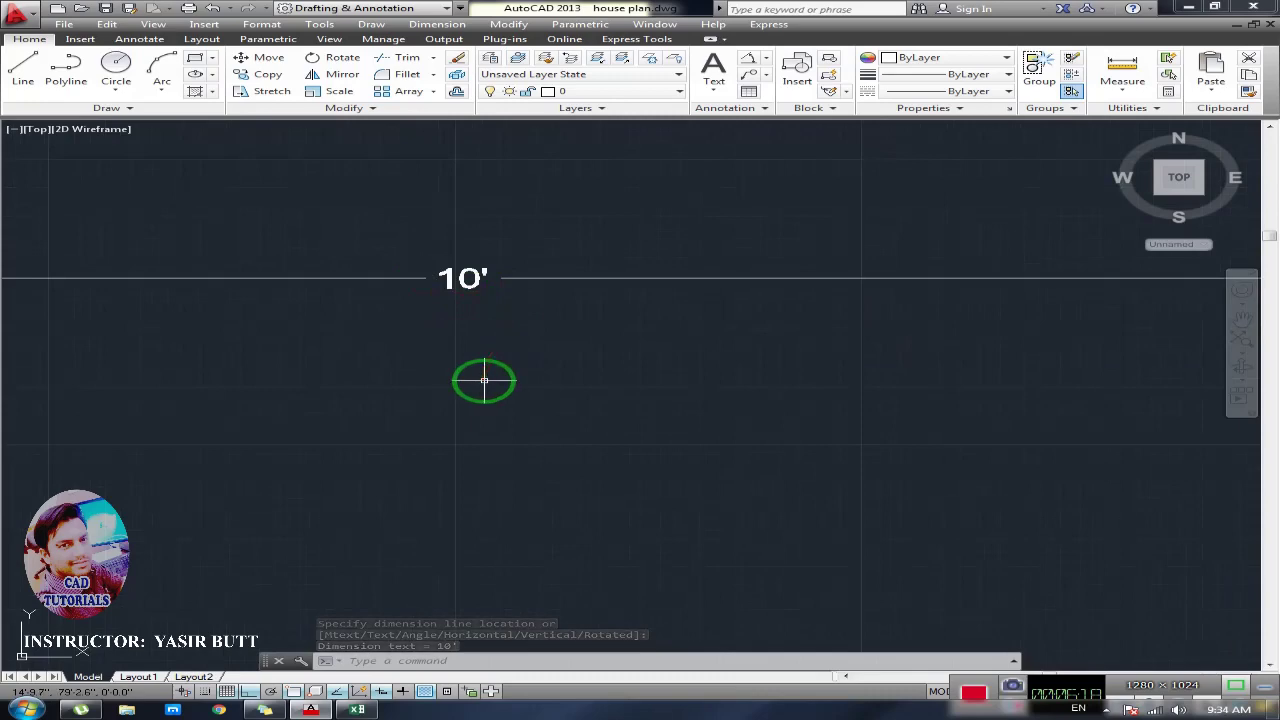
{"action": "scroll", "coordinate": [484, 380], "scroll_direction": "down", "scroll_amount": 8}
{"action": "middle_click_drag", "start_coordinate": [558, 390], "coordinate": [617, 359]}
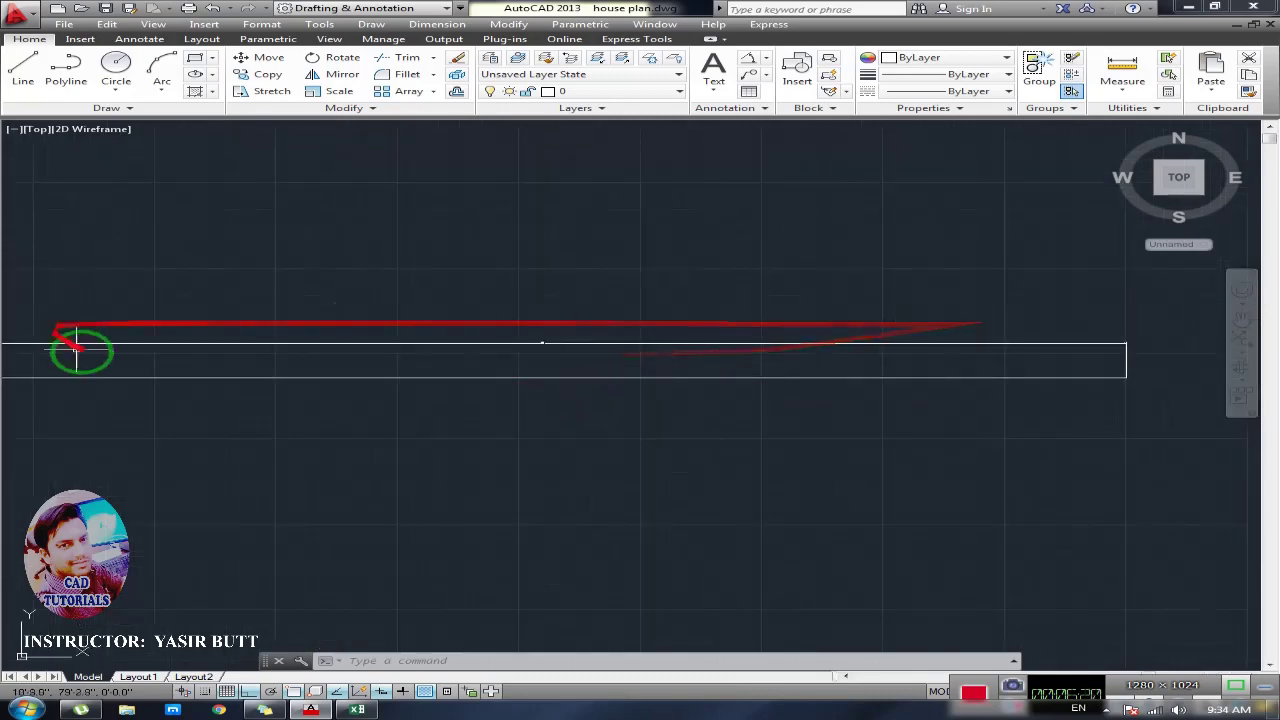
{"action": "middle_click_drag", "start_coordinate": [76, 350], "coordinate": [154, 357]}
{"action": "middle_click_drag", "start_coordinate": [351, 373], "coordinate": [285, 358]}
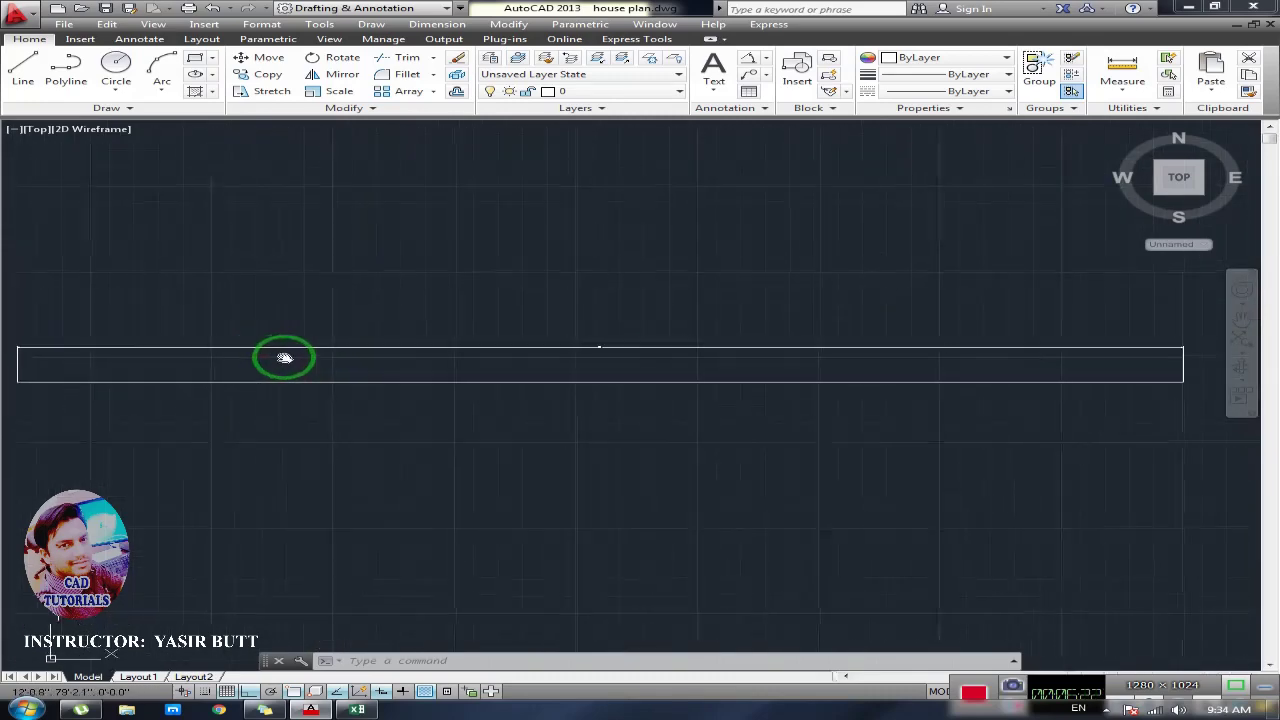
{"action": "middle_click_drag", "start_coordinate": [491, 366], "coordinate": [477, 357]}
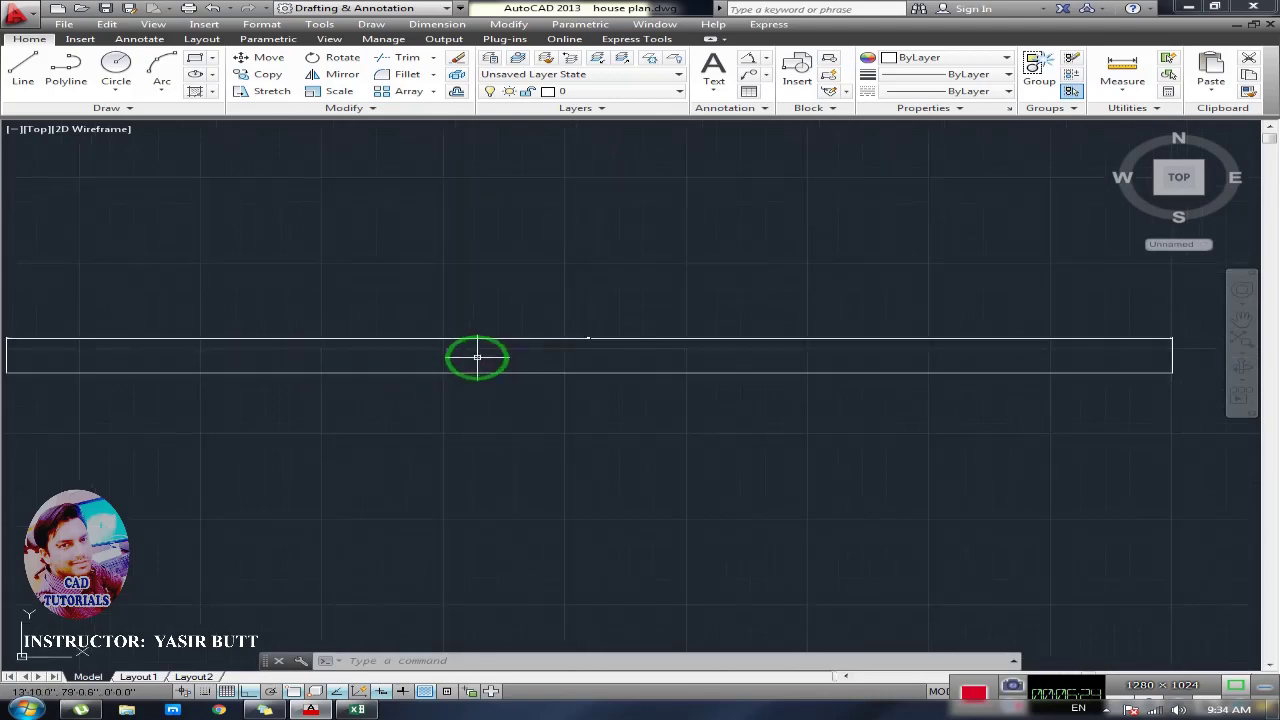
Inspect the linear dimension's text above the line once more at close range
{"action": "scroll", "coordinate": [477, 357], "scroll_direction": "up", "scroll_amount": 4}
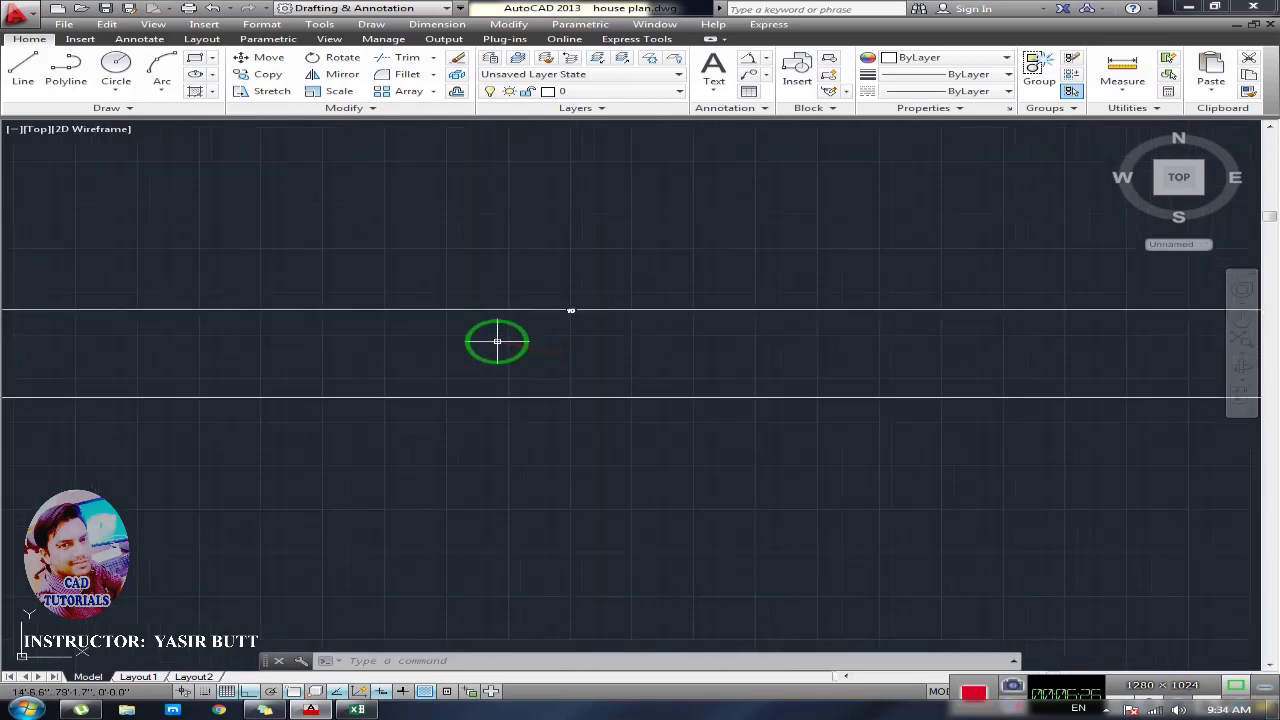
{"action": "scroll", "coordinate": [580, 346], "scroll_direction": "up", "scroll_amount": 2}
{"action": "middle_click_drag", "start_coordinate": [563, 351], "coordinate": [491, 356]}
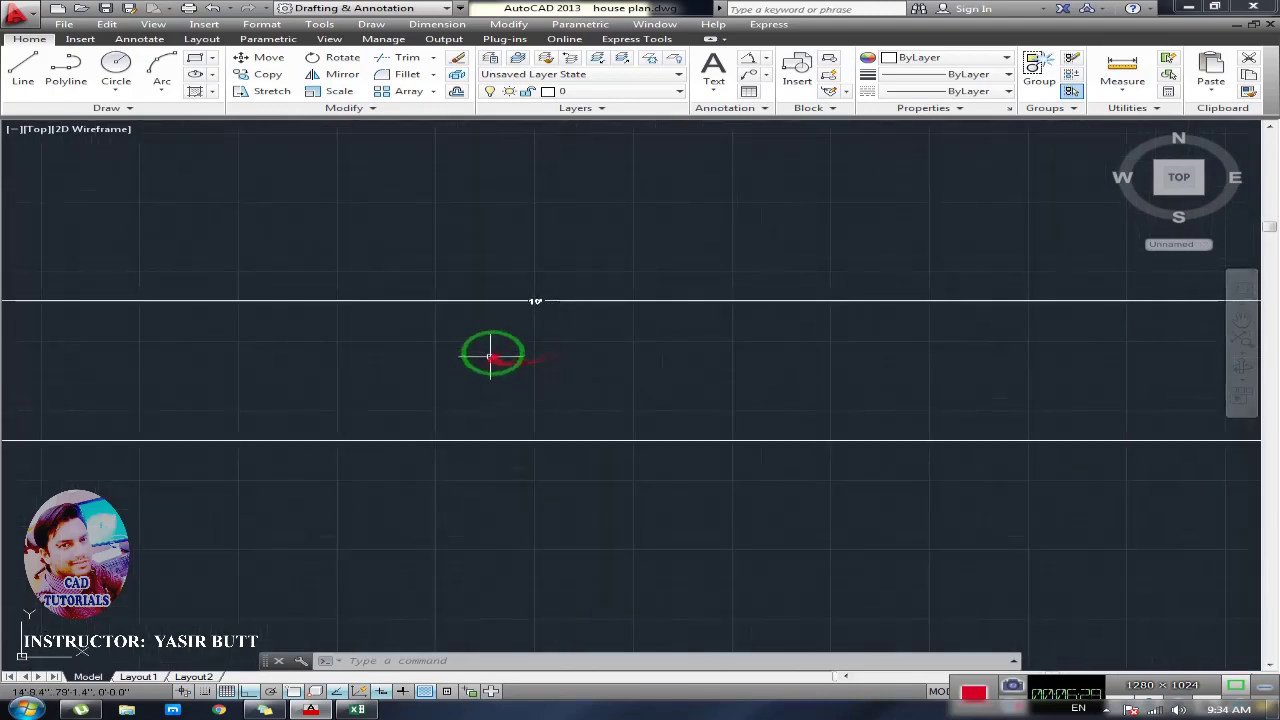
{"action": "scroll", "coordinate": [491, 356], "scroll_direction": "up", "scroll_amount": 2}
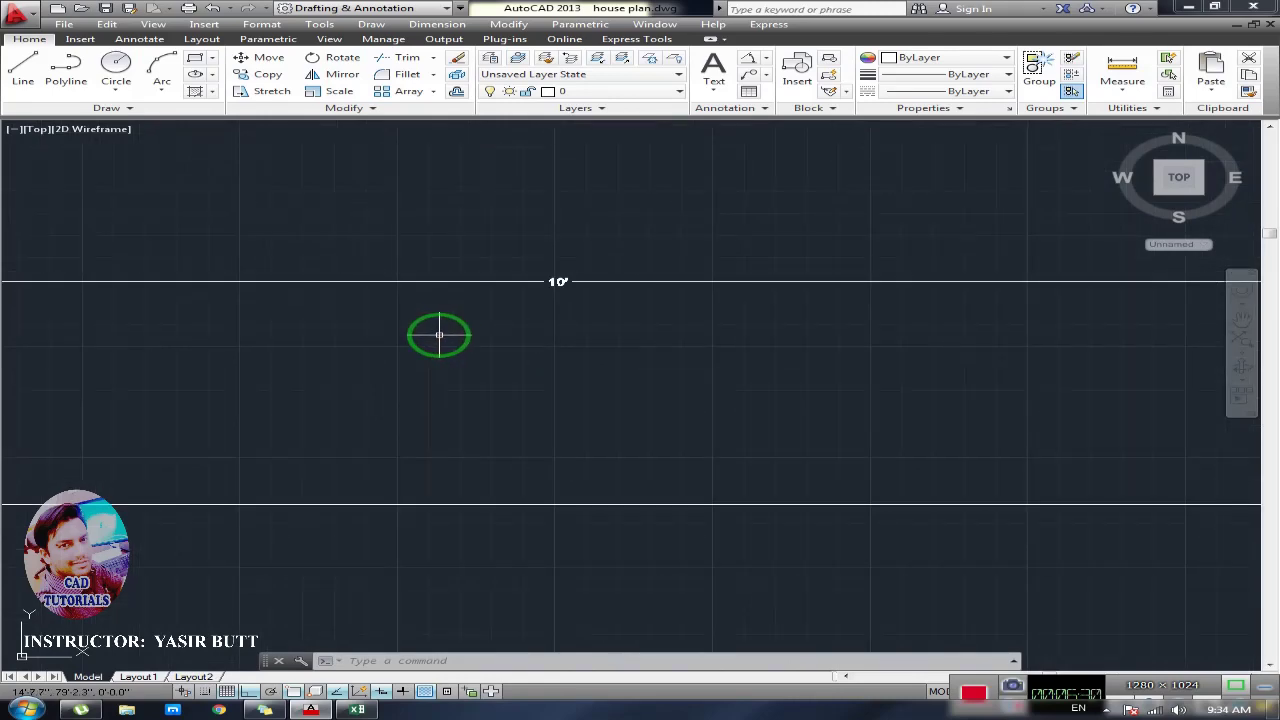
{"action": "scroll", "coordinate": [540, 346], "scroll_direction": "down", "scroll_amount": 4}
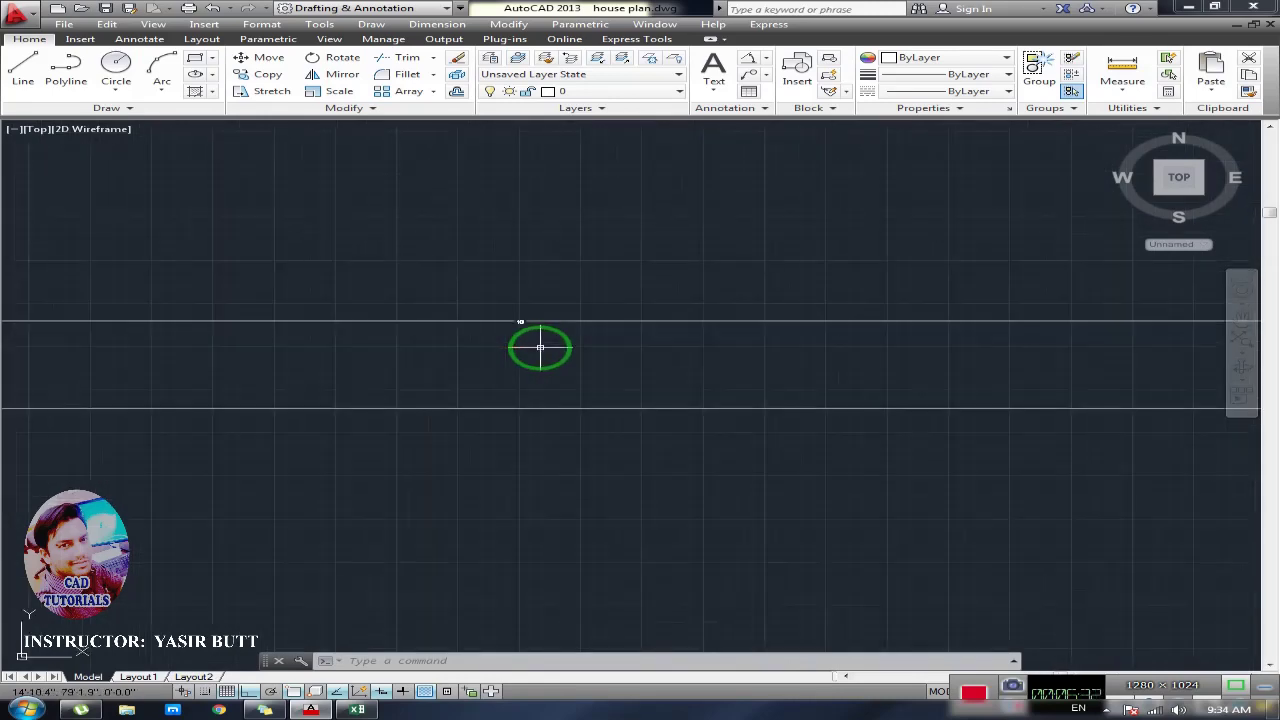
{"action": "scroll", "coordinate": [540, 346], "scroll_direction": "up", "scroll_amount": 4}
{"action": "scroll", "coordinate": [534, 346], "scroll_direction": "down", "scroll_amount": 10}
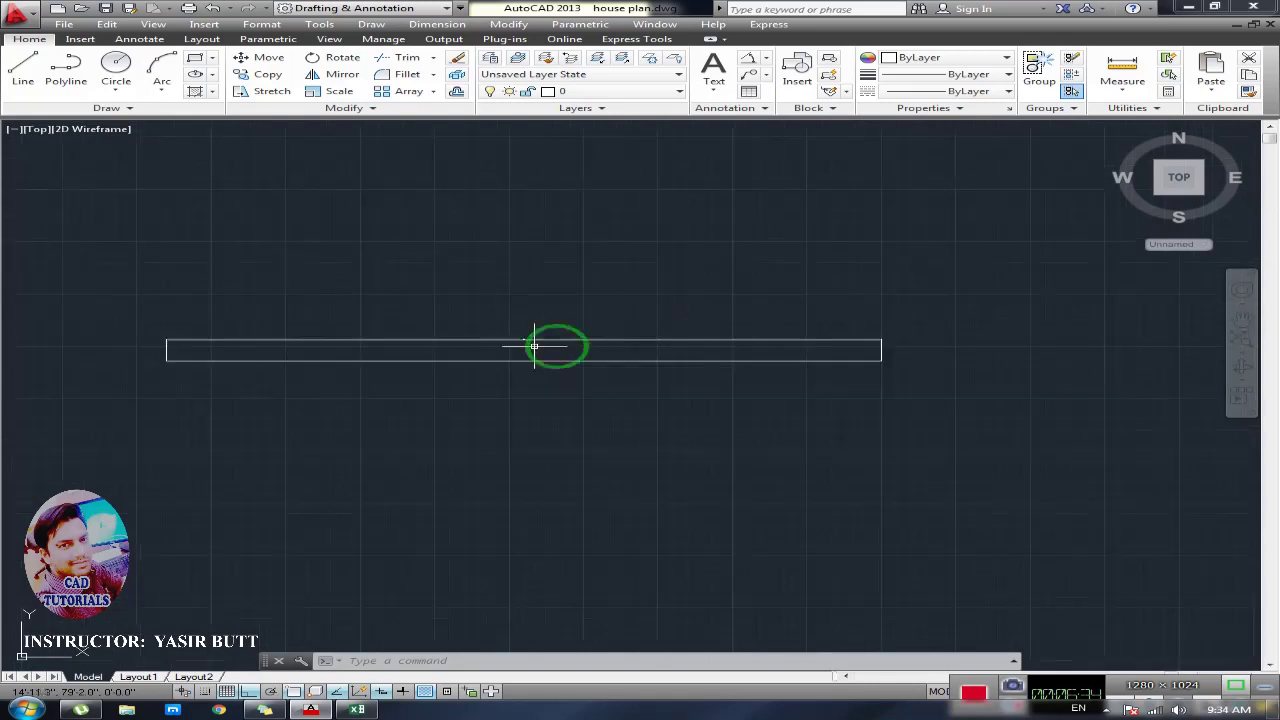
Erase the horizontal line together with its linear dimension
{"action": "left_click", "coordinate": [912, 305]}
{"action": "left_click", "coordinate": [40, 402]}
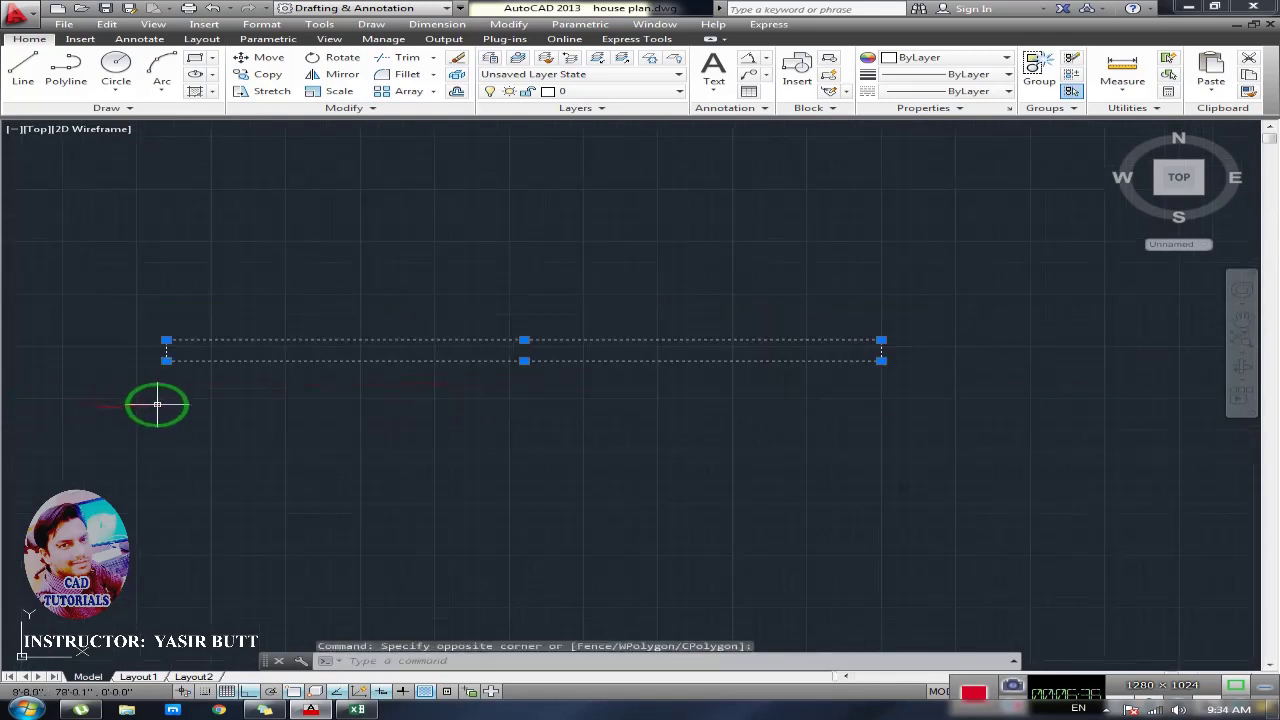
{"action": "key", "text": "Delete"}
{"action": "key", "text": "Escape"}
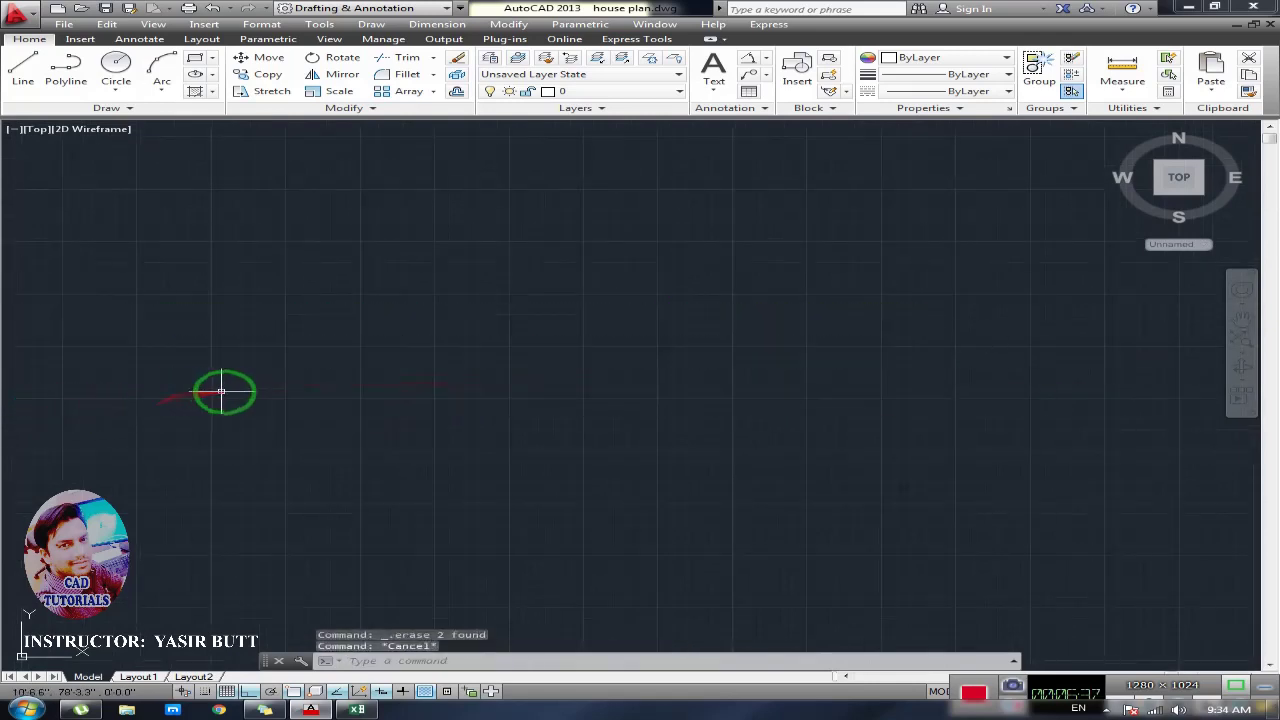
Draw a single horizontal line freehand in the empty drawing area with Ortho on, ending the Line command
{"action": "type", "text": "l"}
{"action": "key", "text": "Return"}
{"action": "left_click", "coordinate": [158, 390]}
{"action": "left_click", "coordinate": [628, 390]}
{"action": "key", "text": "Escape"}
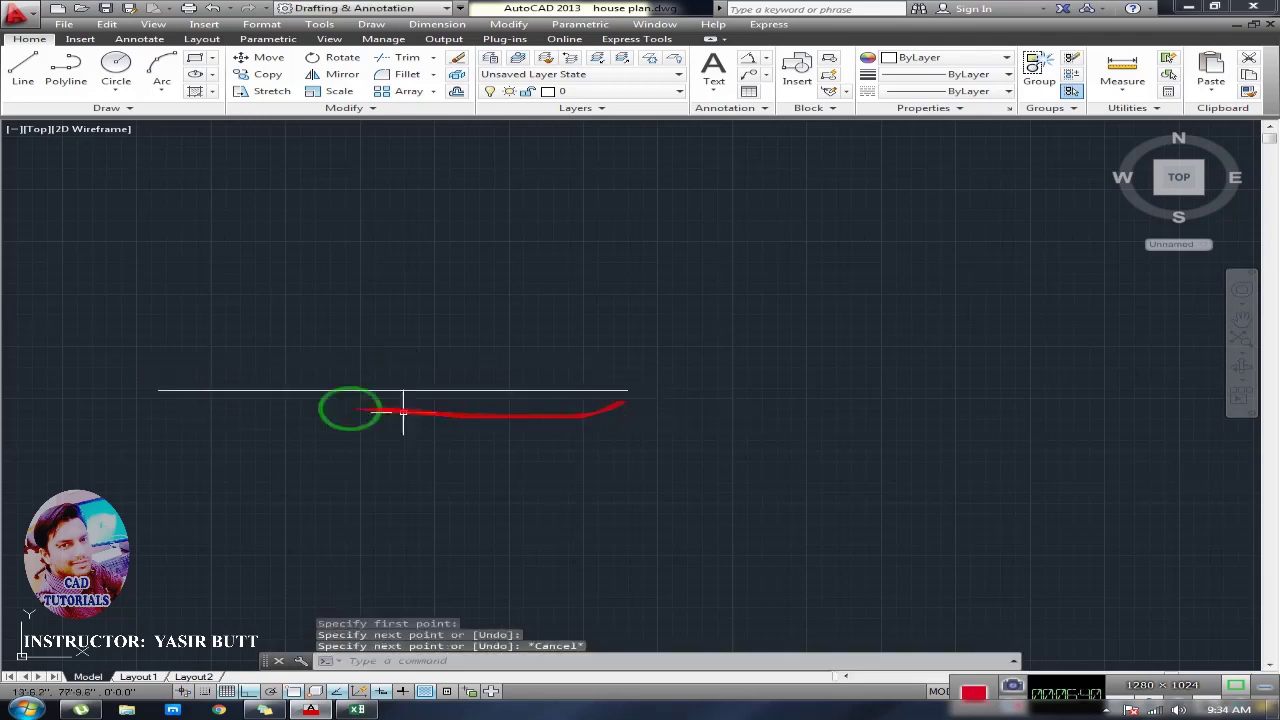
{"action": "type", "text": "l"}
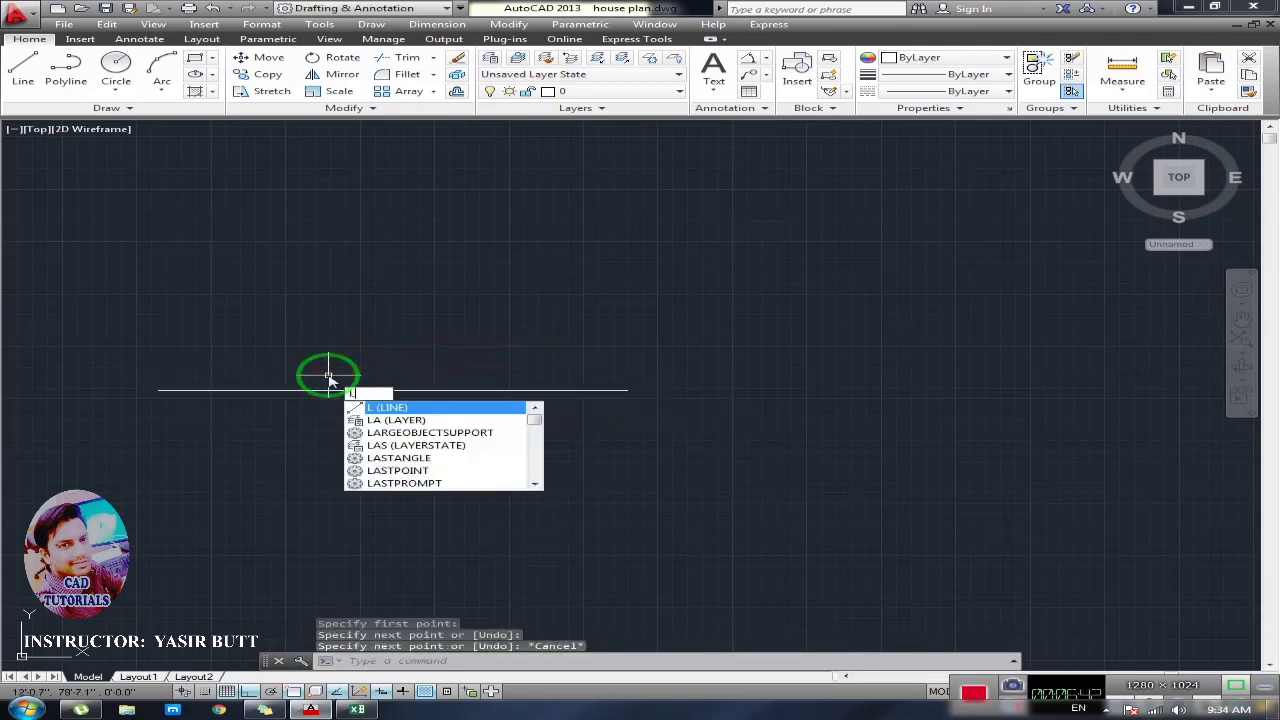
{"action": "key", "text": "Return"}
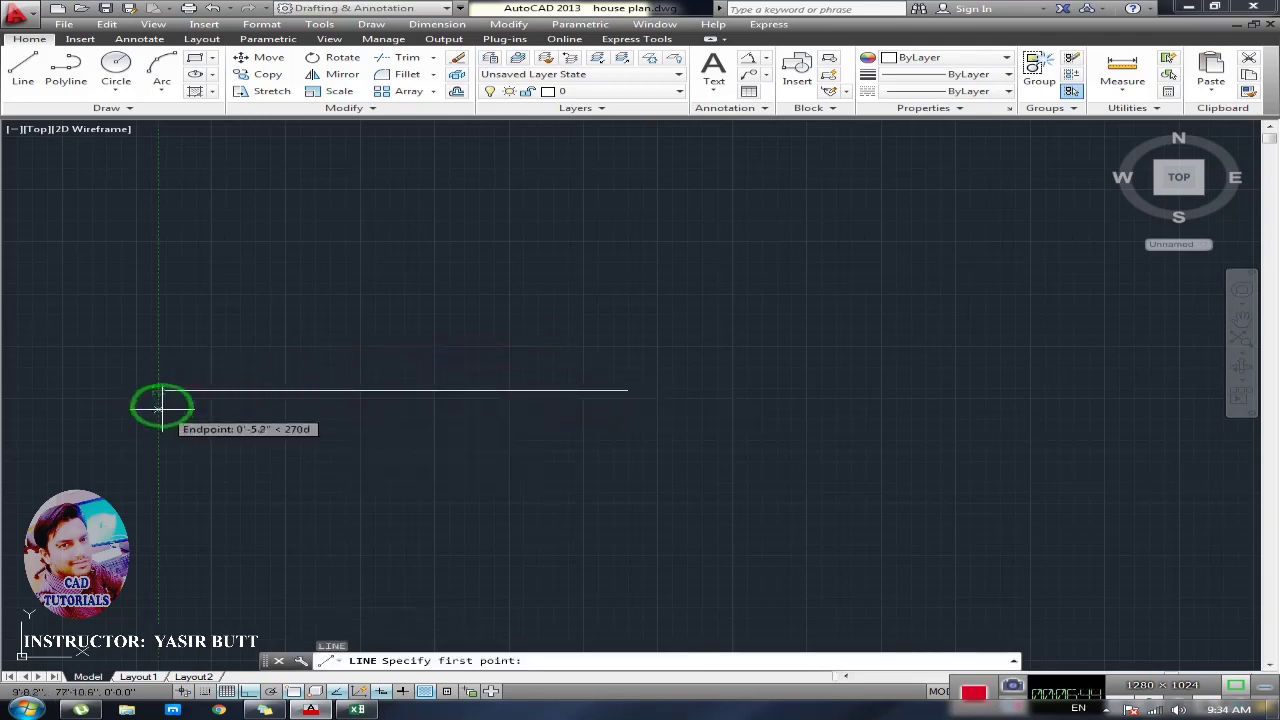
{"action": "left_click", "coordinate": [158, 390]}
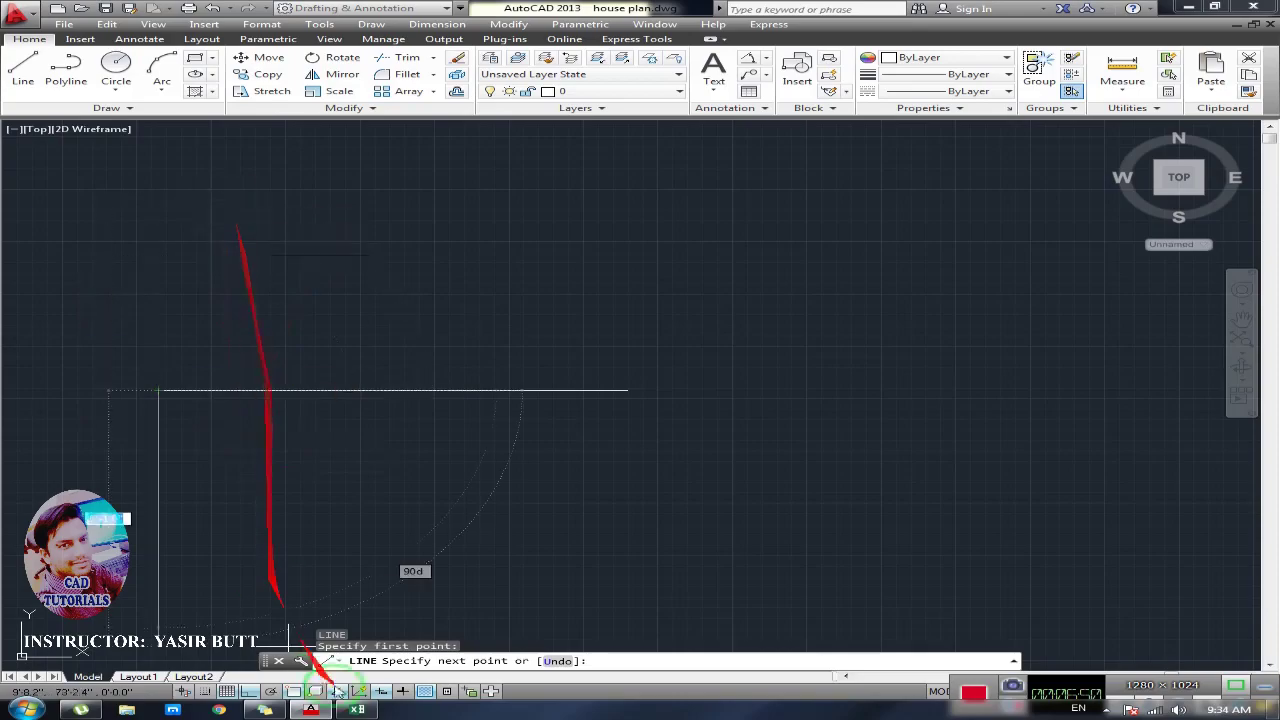
{"action": "left_click", "coordinate": [357, 709]}
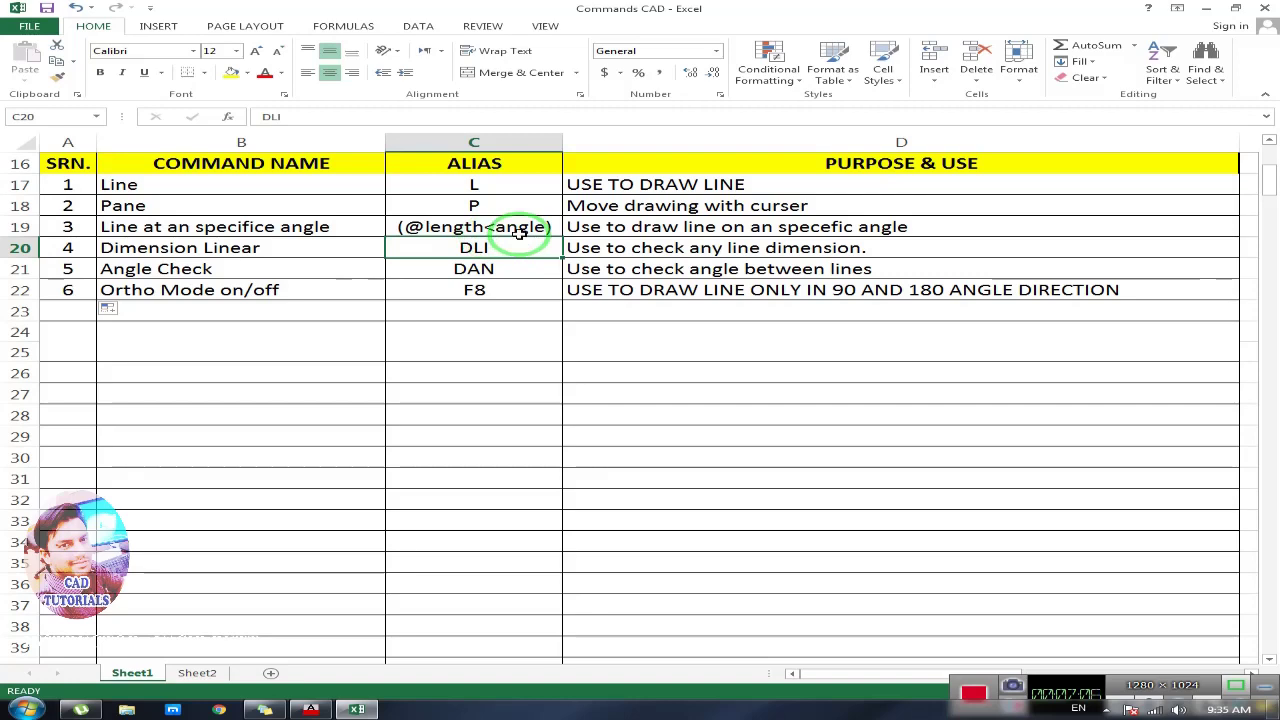
{"action": "left_click", "coordinate": [311, 709]}
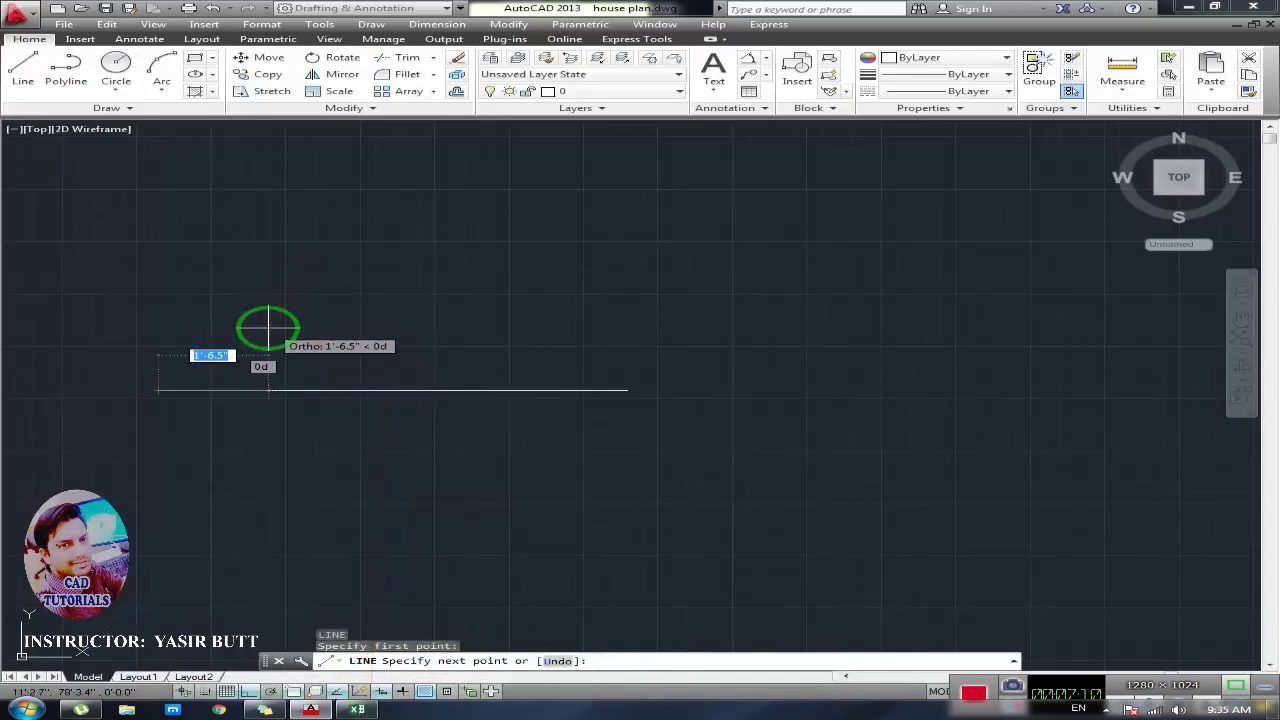
{"action": "key", "text": "F8"}
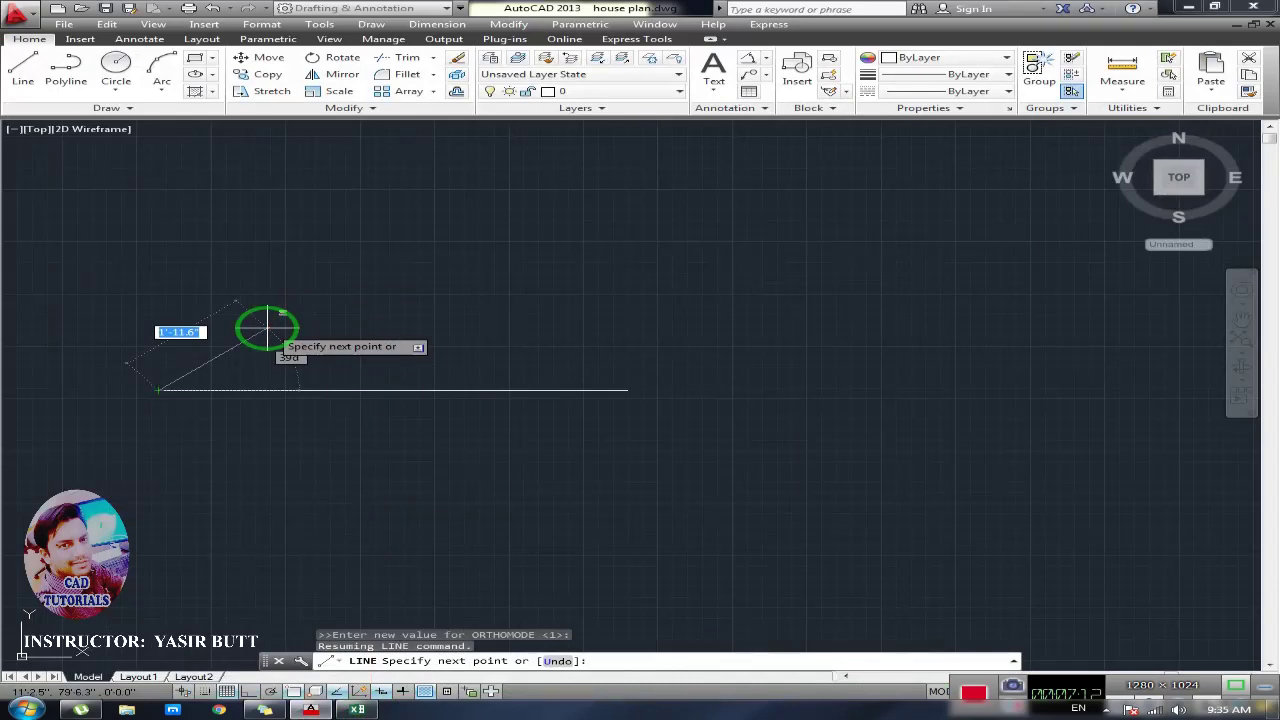
{"action": "key", "text": "F8"}
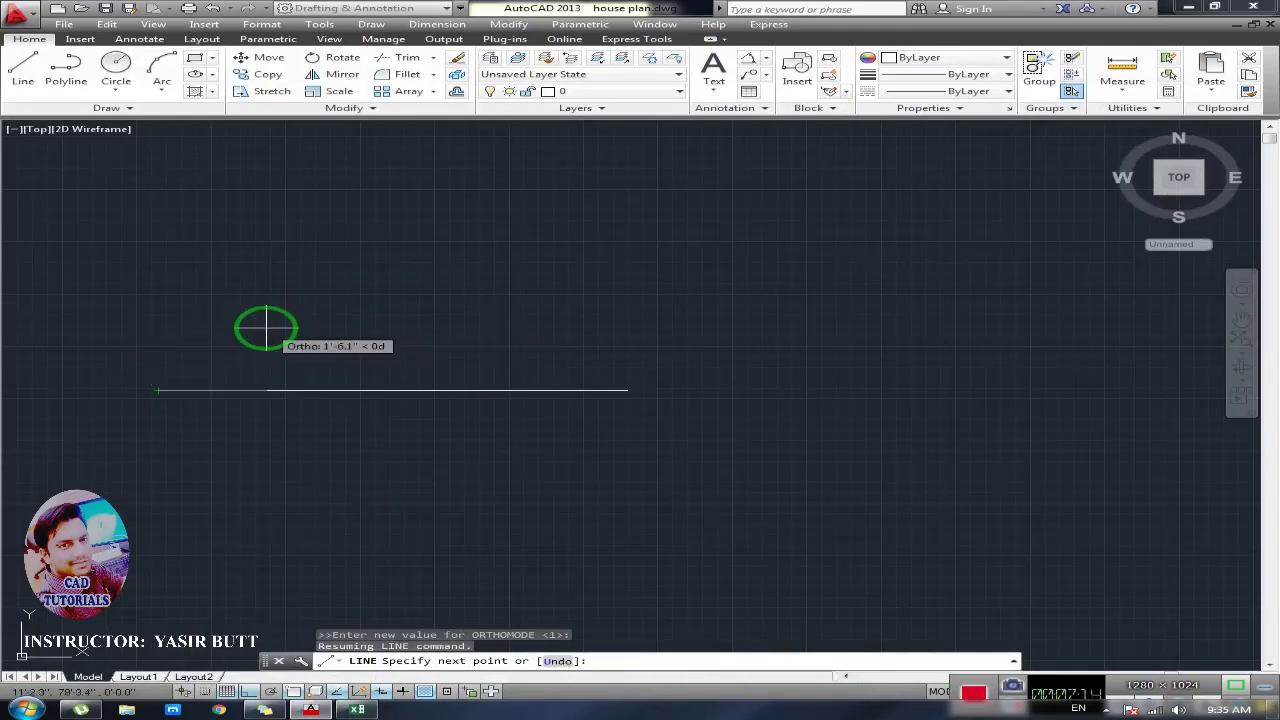
{"action": "key", "text": "Escape"}
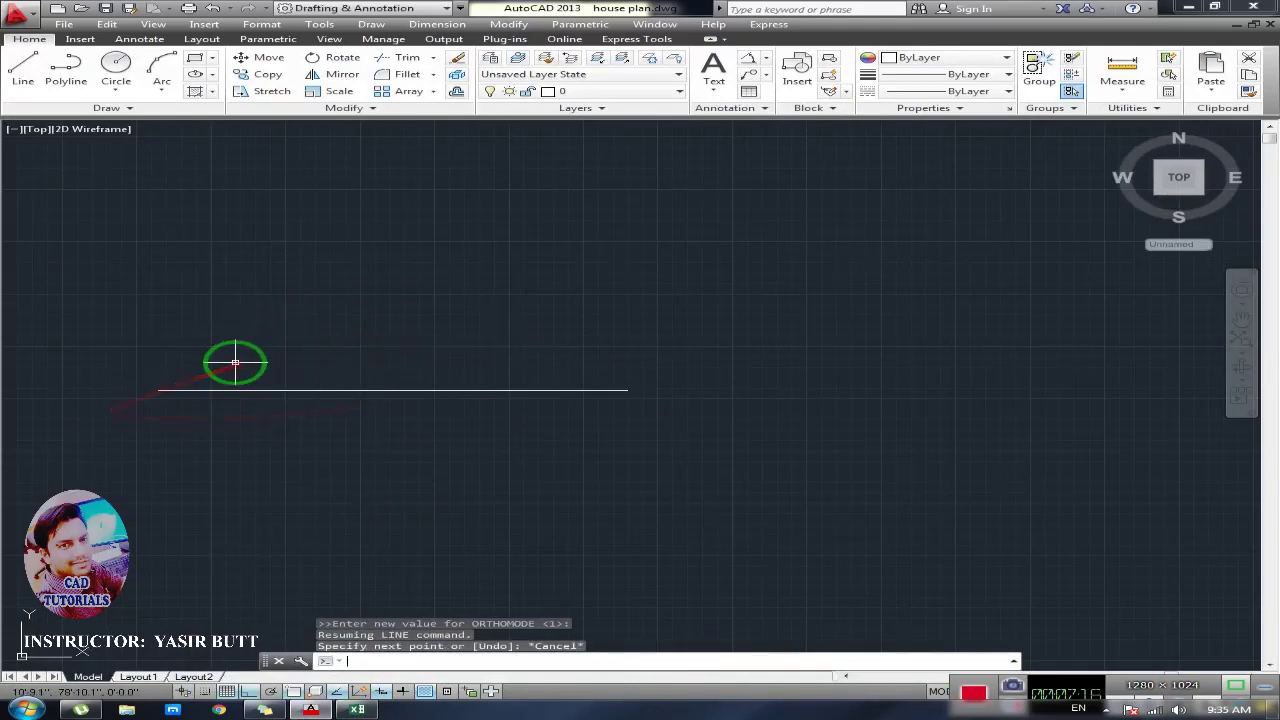
With Ortho off, draw a line 3' long at 45 degrees from the left endpoint of the horizontal line and end the command
{"action": "type", "text": "l"}
{"action": "key", "text": "Return"}
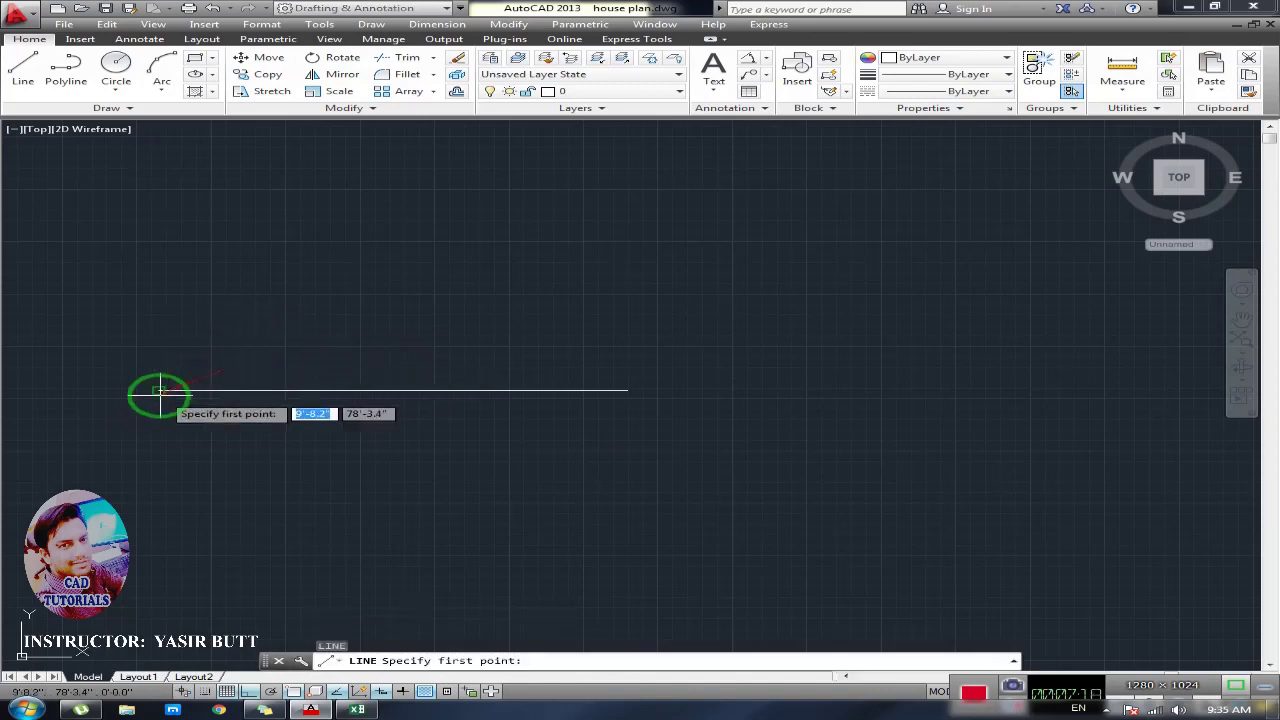
{"action": "left_click", "coordinate": [160, 390]}
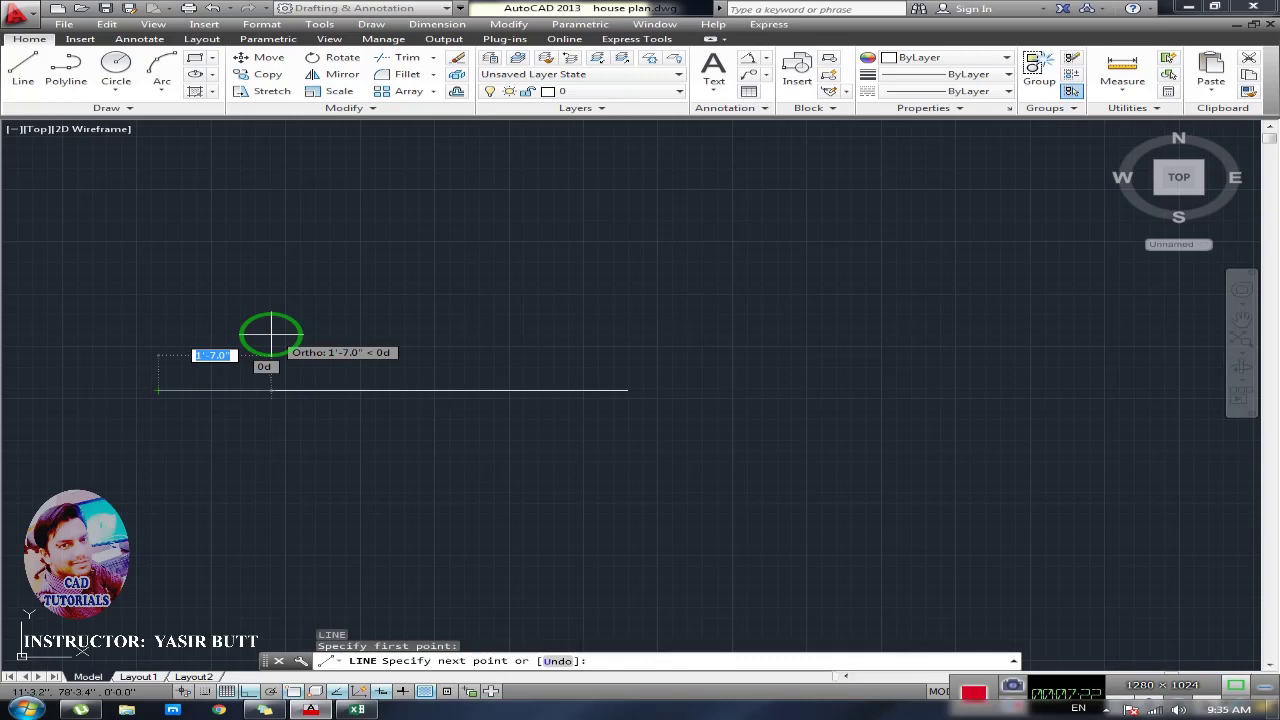
{"action": "key", "text": "F8"}
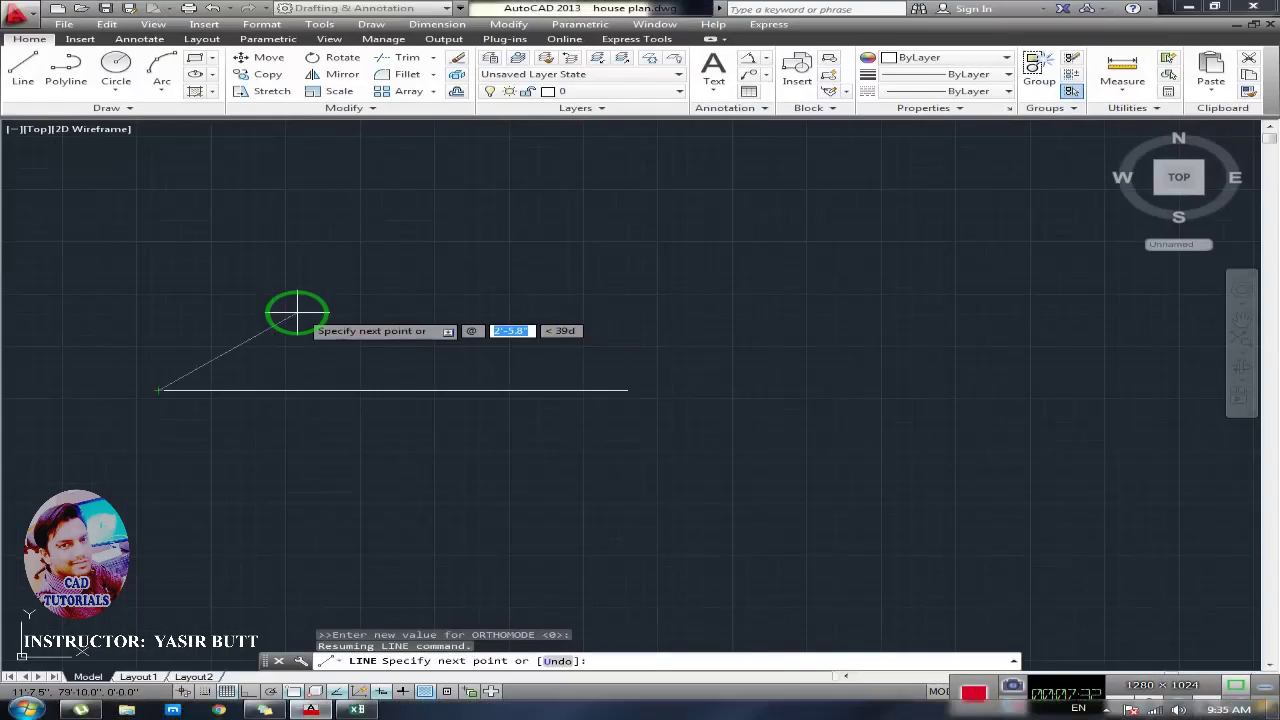
{"action": "type", "text": "3"}
{"action": "key", "text": "Tab"}
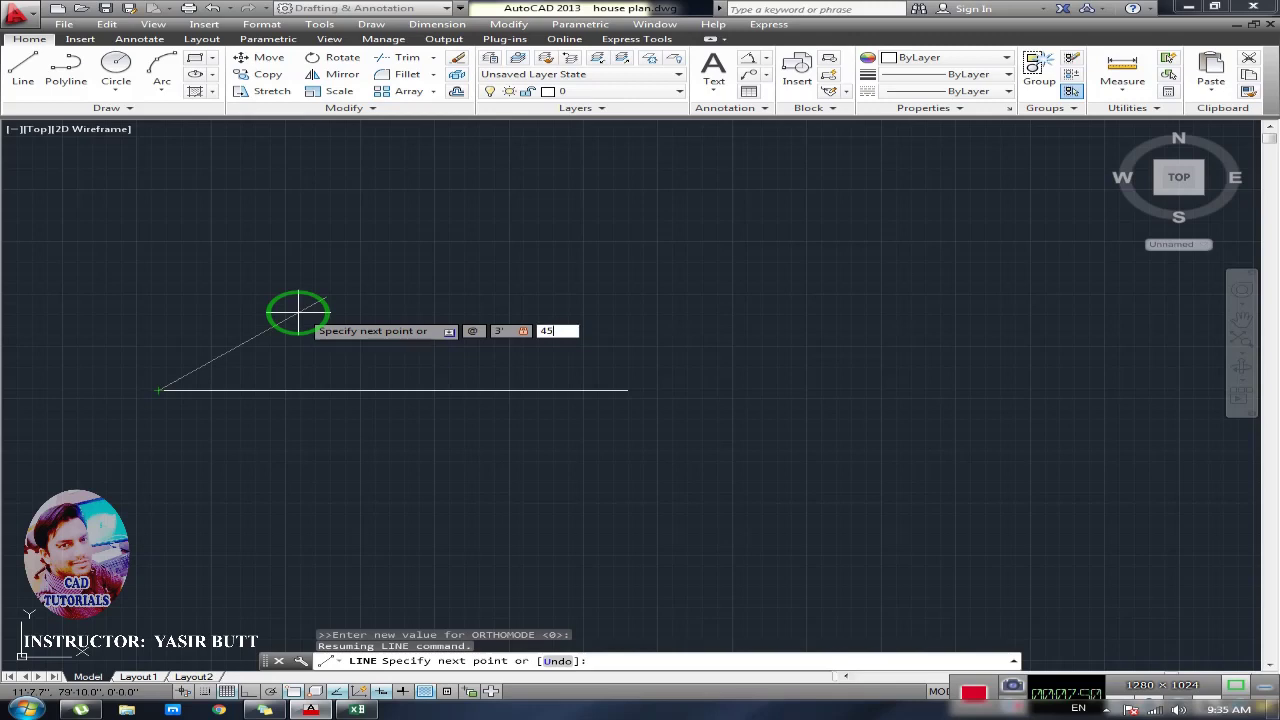
{"action": "key", "text": "Return"}
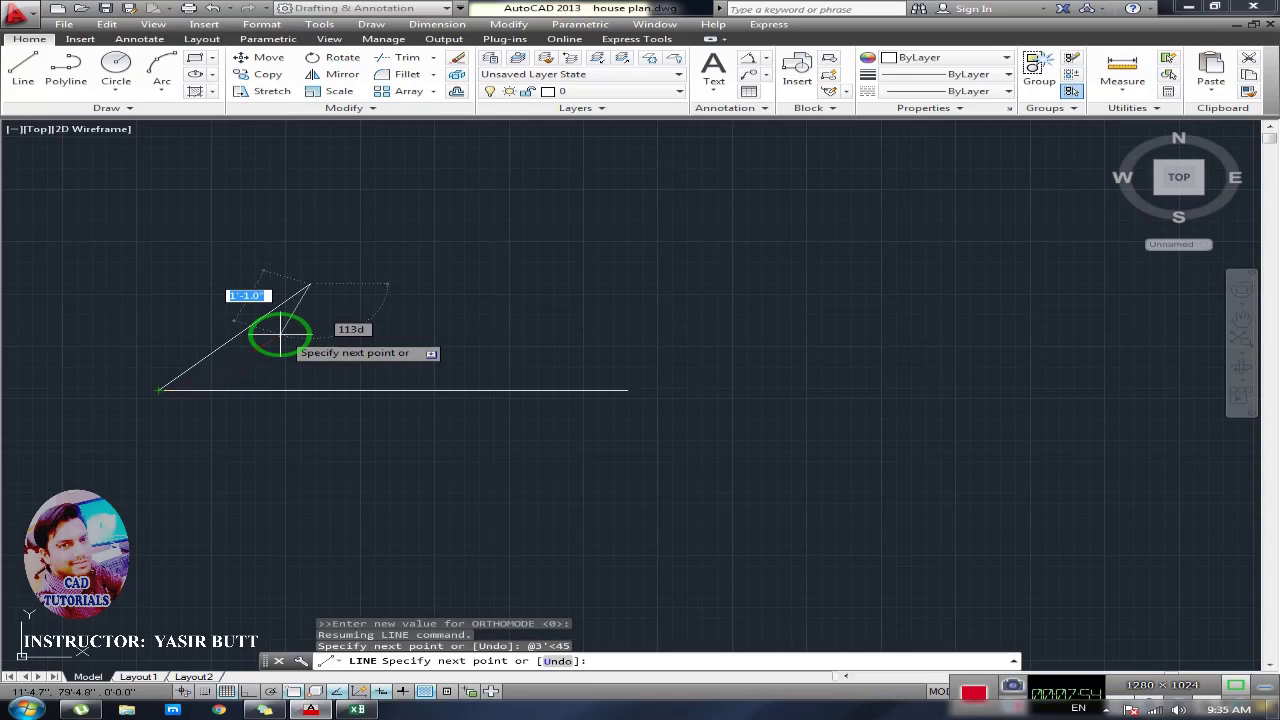
{"action": "key", "text": "Escape"}
{"action": "scroll", "coordinate": [191, 377], "scroll_direction": "up", "scroll_amount": 2}
{"action": "mouse_move", "coordinate": [191, 377]}
{"action": "middle_mouse_down"}
{"action": "mouse_move", "coordinate": [326, 366]}
{"action": "mouse_move", "coordinate": [345, 423]}
{"action": "middle_mouse_up"}
{"action": "scroll", "coordinate": [352, 366], "scroll_direction": "up", "scroll_amount": 1}
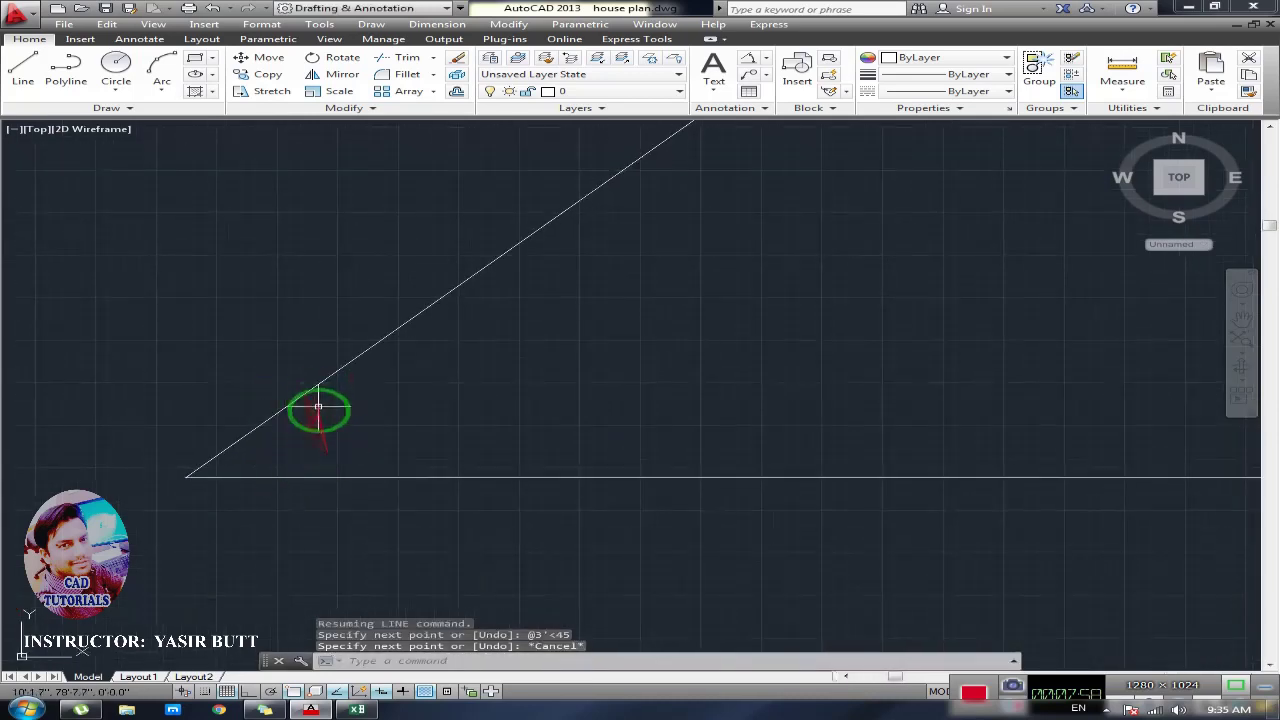
In the Excel command list, extend the Angle Check entry to "Angle Check (Dimension Angular", fit its column width, check the alias and return to AutoCAD
{"action": "left_click", "coordinate": [357, 709]}
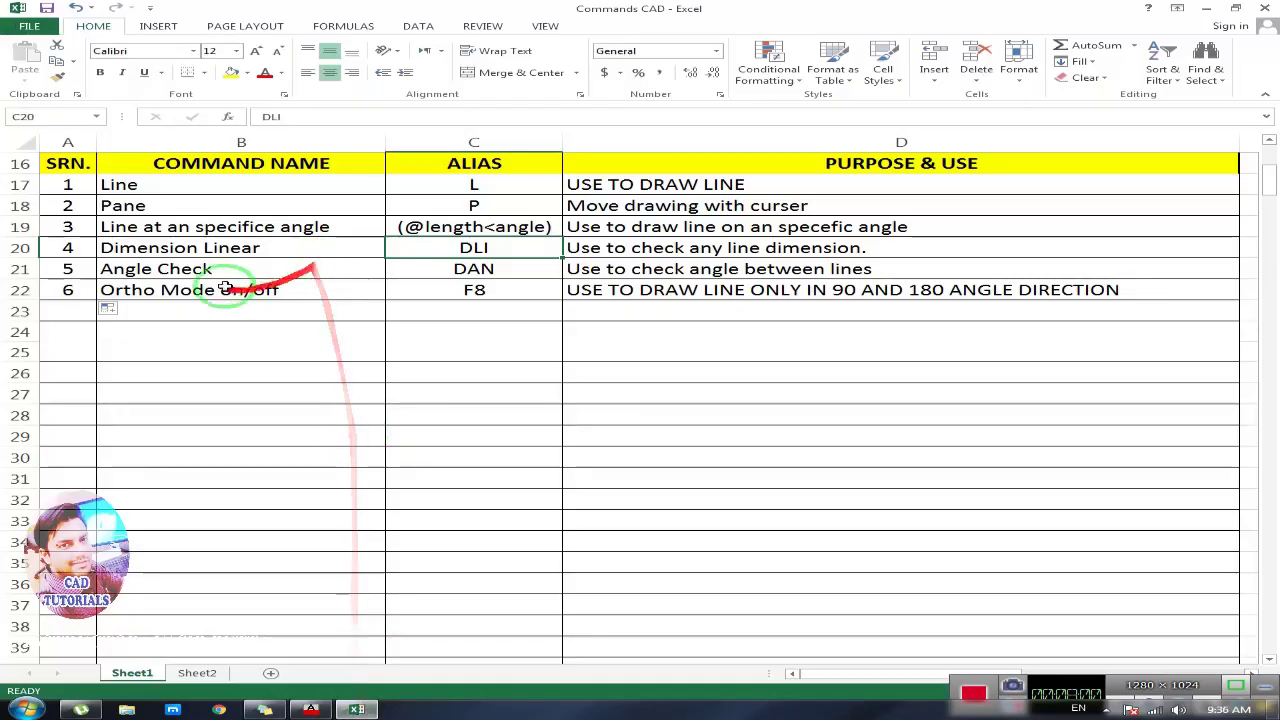
{"action": "left_click", "coordinate": [468, 274]}
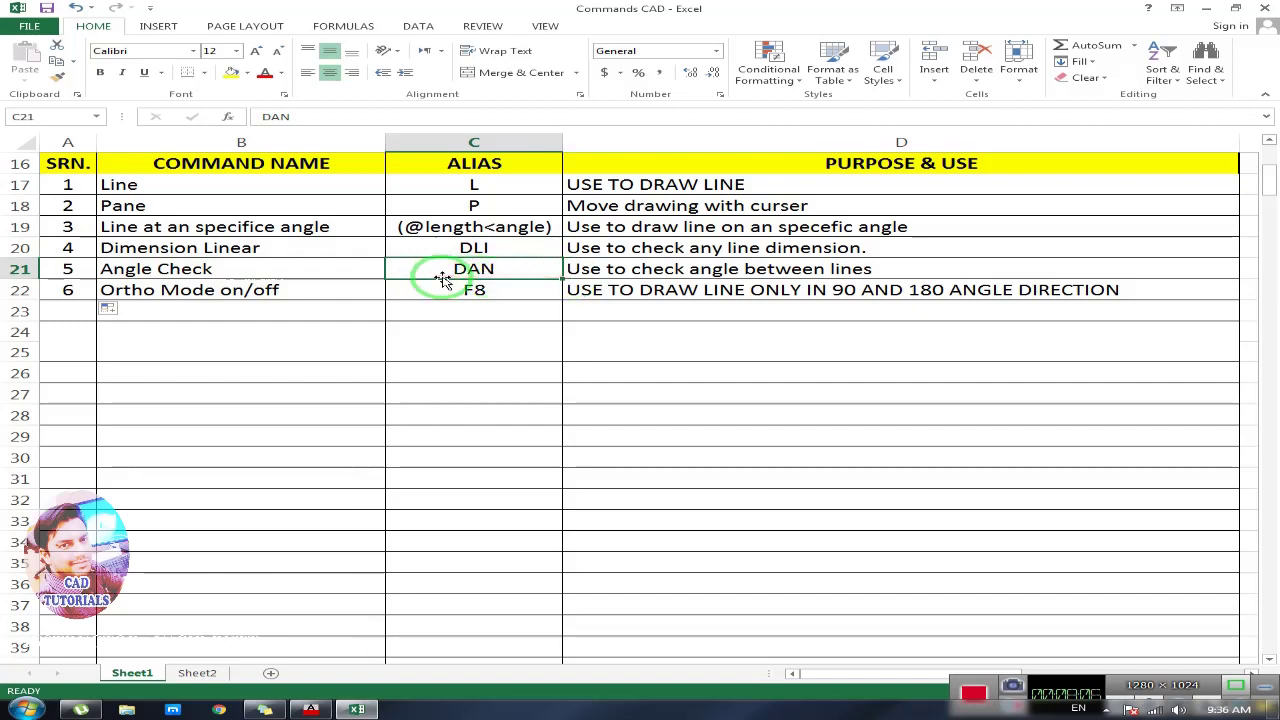
{"action": "left_click", "coordinate": [229, 272]}
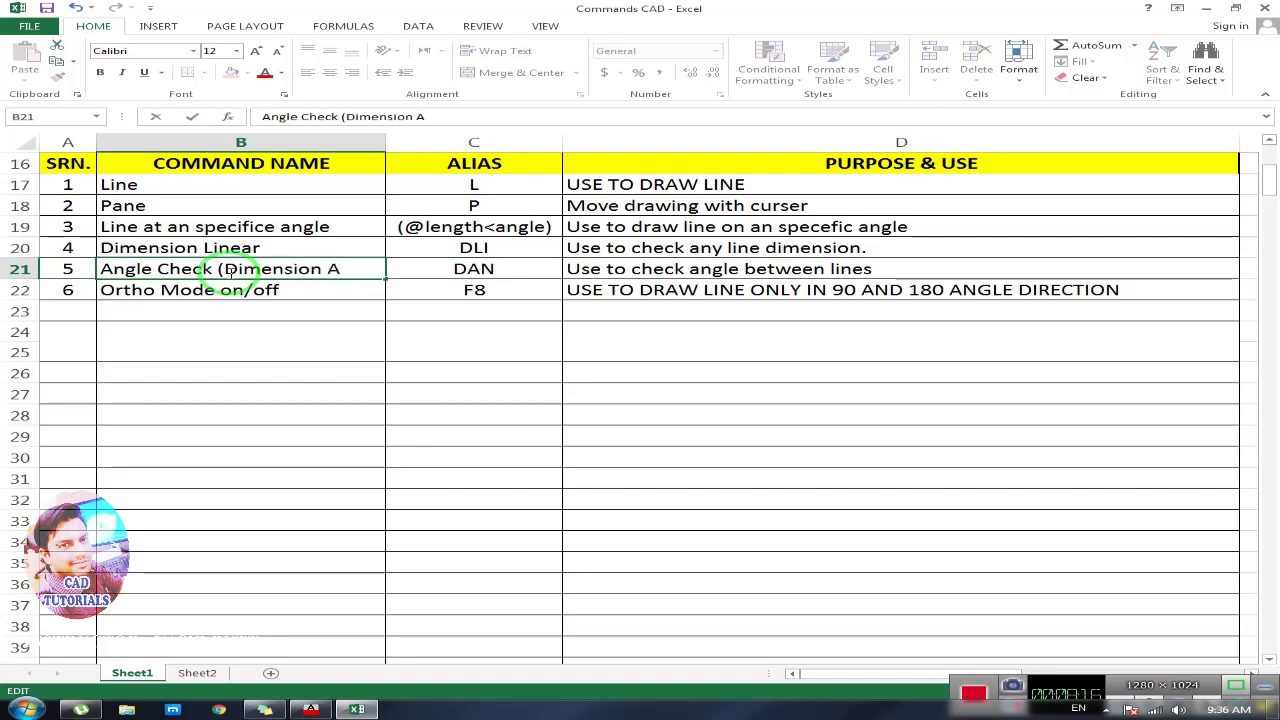
{"action": "left_click", "coordinate": [343, 420]}
{"action": "double_click", "coordinate": [385, 142]}
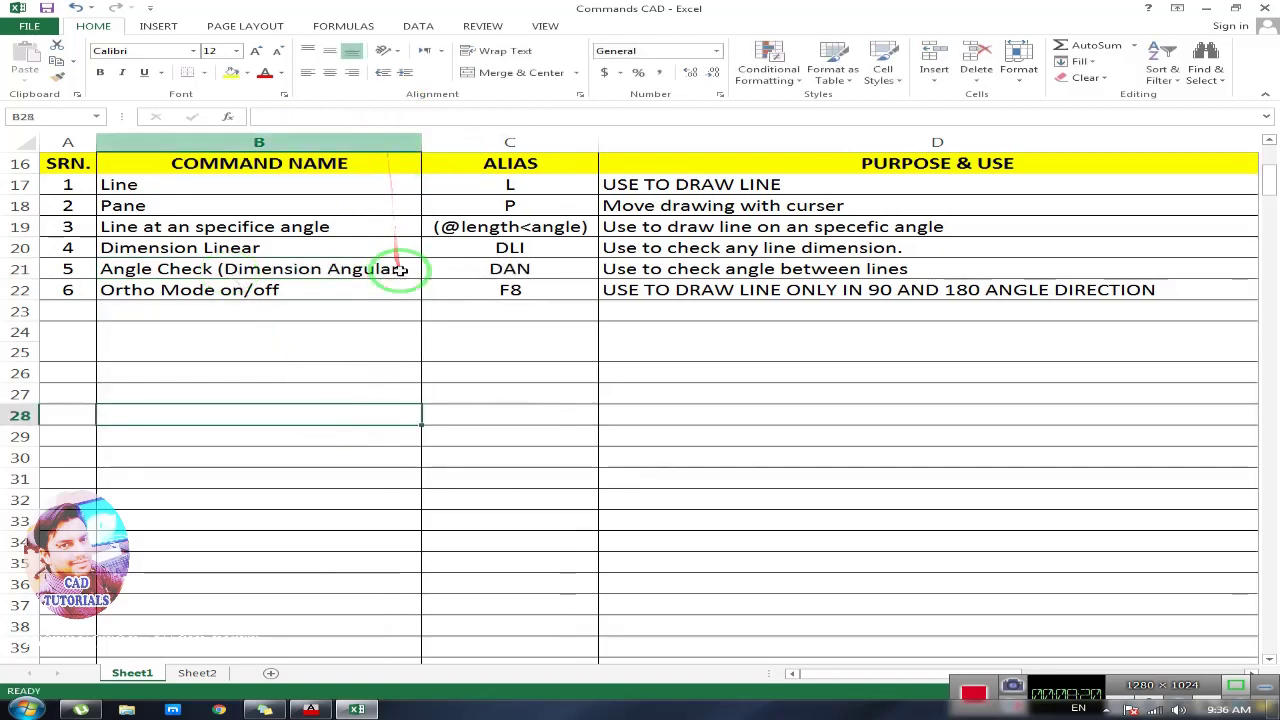
{"action": "left_click", "coordinate": [508, 272]}
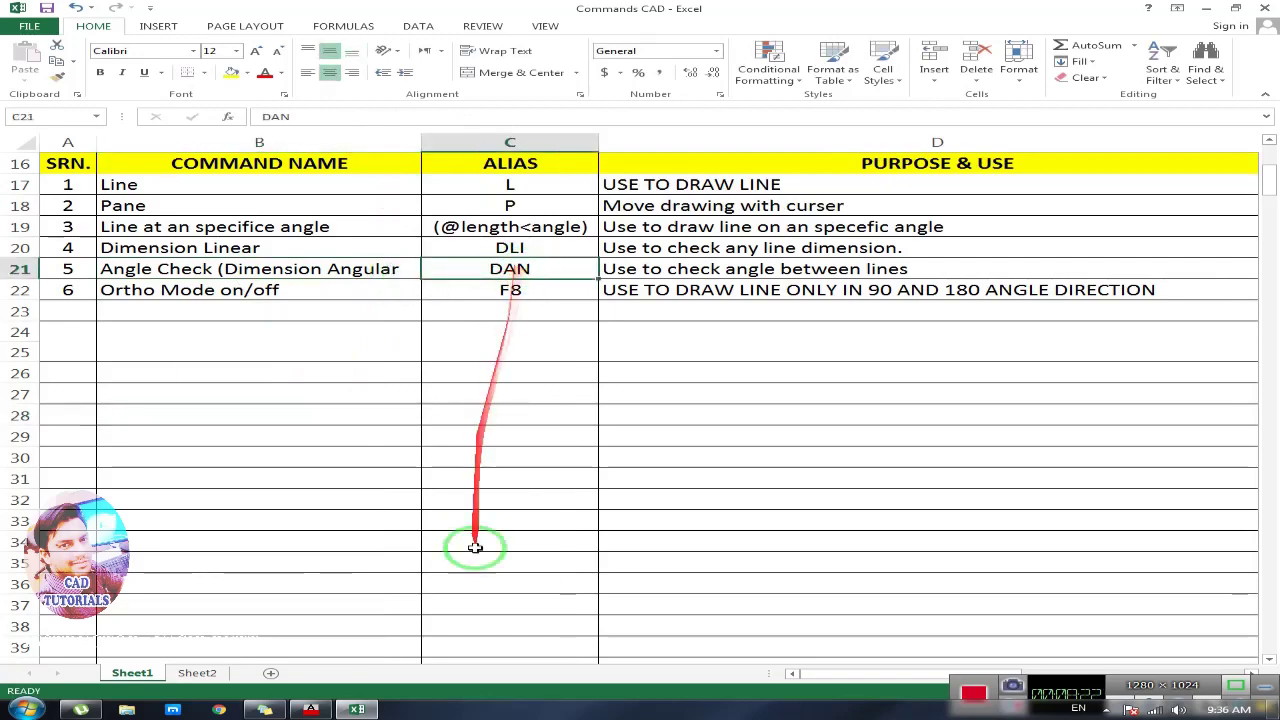
{"action": "left_click", "coordinate": [1207, 9]}
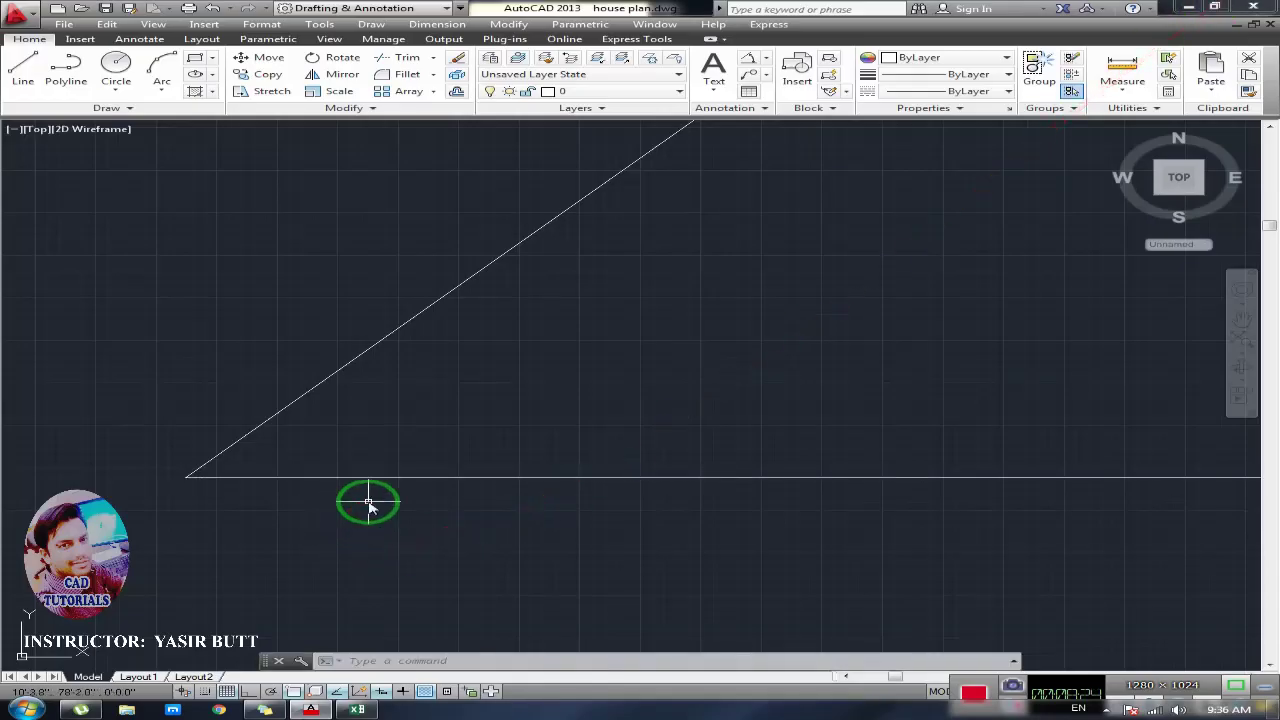
{"action": "type", "text": "das"}
{"action": "key", "text": "Escape"}
{"action": "key", "text": "Escape"}
Add an angular dimension (DAN) between the sloped and horizontal lines, placing its arc inside the angle near their shared corner
{"action": "type", "text": "dan"}
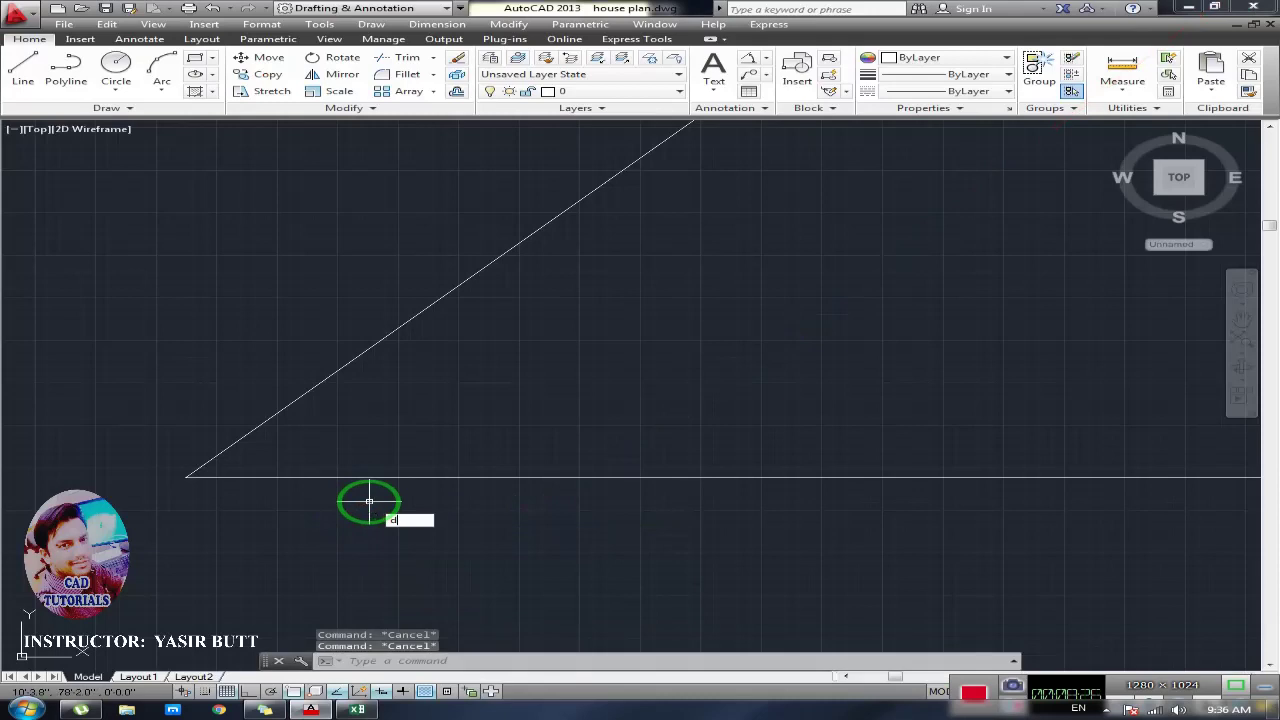
{"action": "key", "text": "Return"}
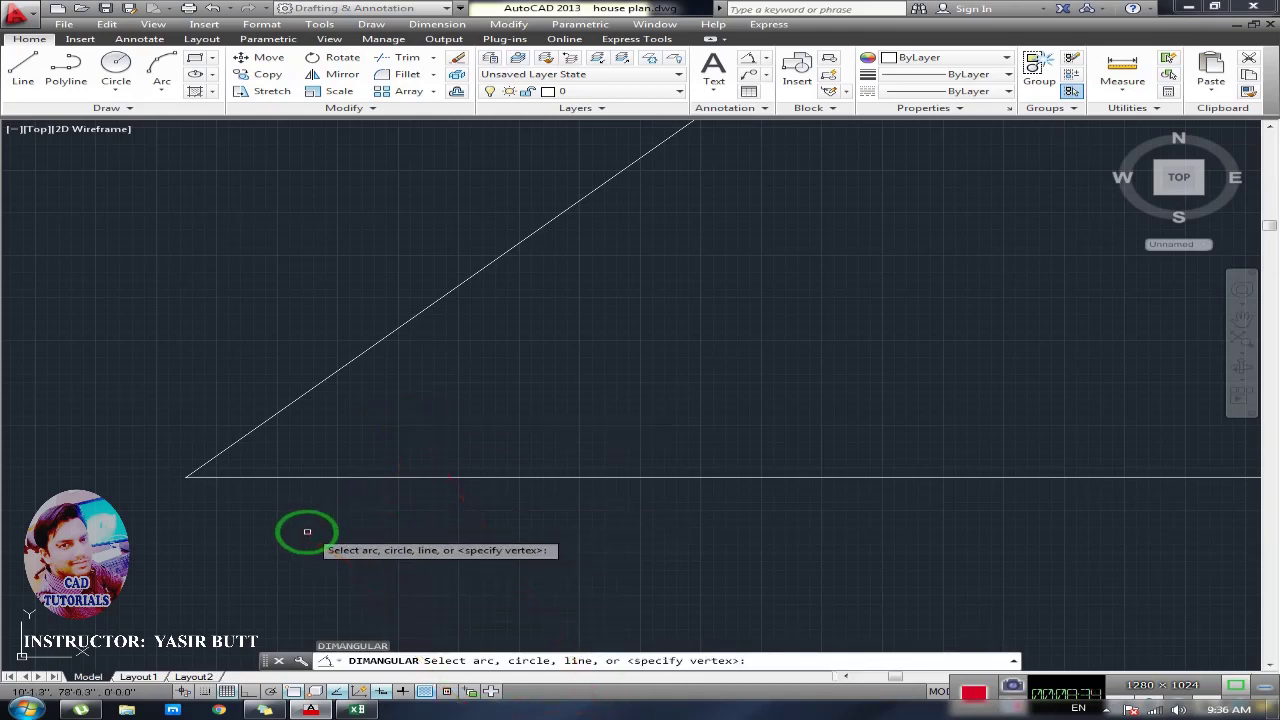
{"action": "left_click", "coordinate": [257, 428]}
{"action": "left_click", "coordinate": [296, 477]}
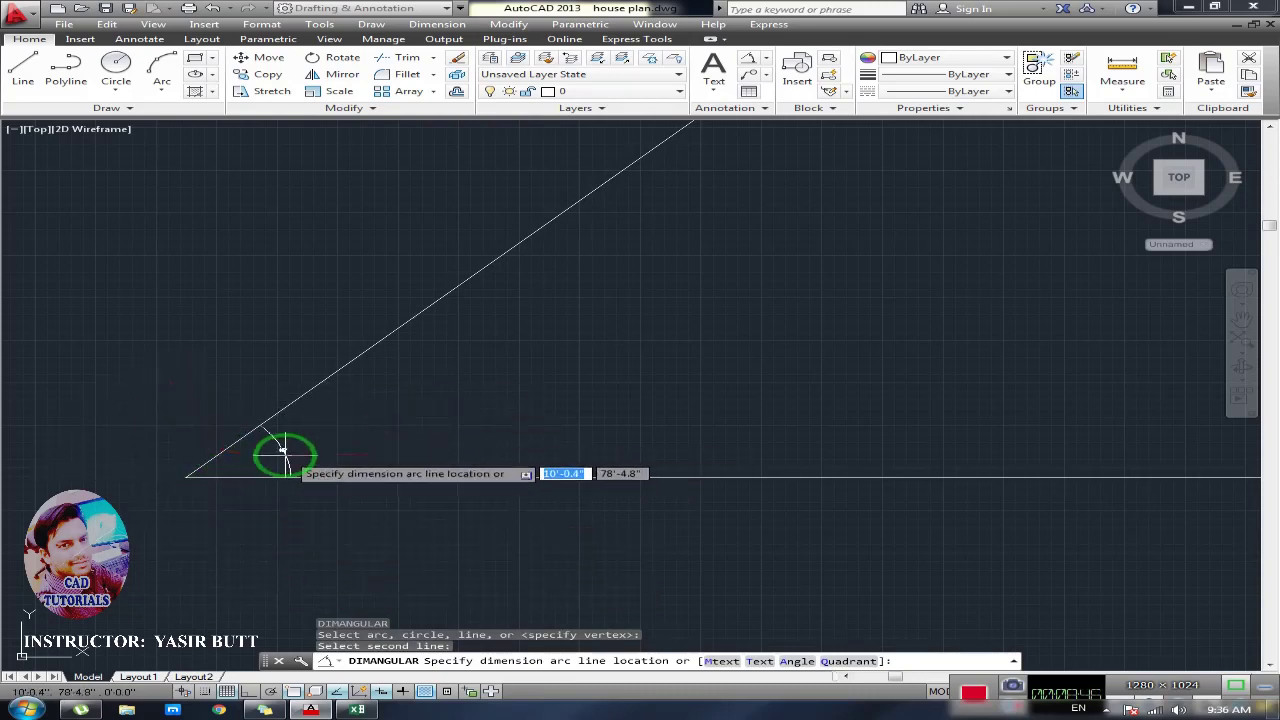
{"action": "left_click", "coordinate": [412, 446]}
Examine the angular dimension's text on the arc and the two lines it spans
{"action": "scroll", "coordinate": [412, 446], "scroll_direction": "up", "scroll_amount": 2}
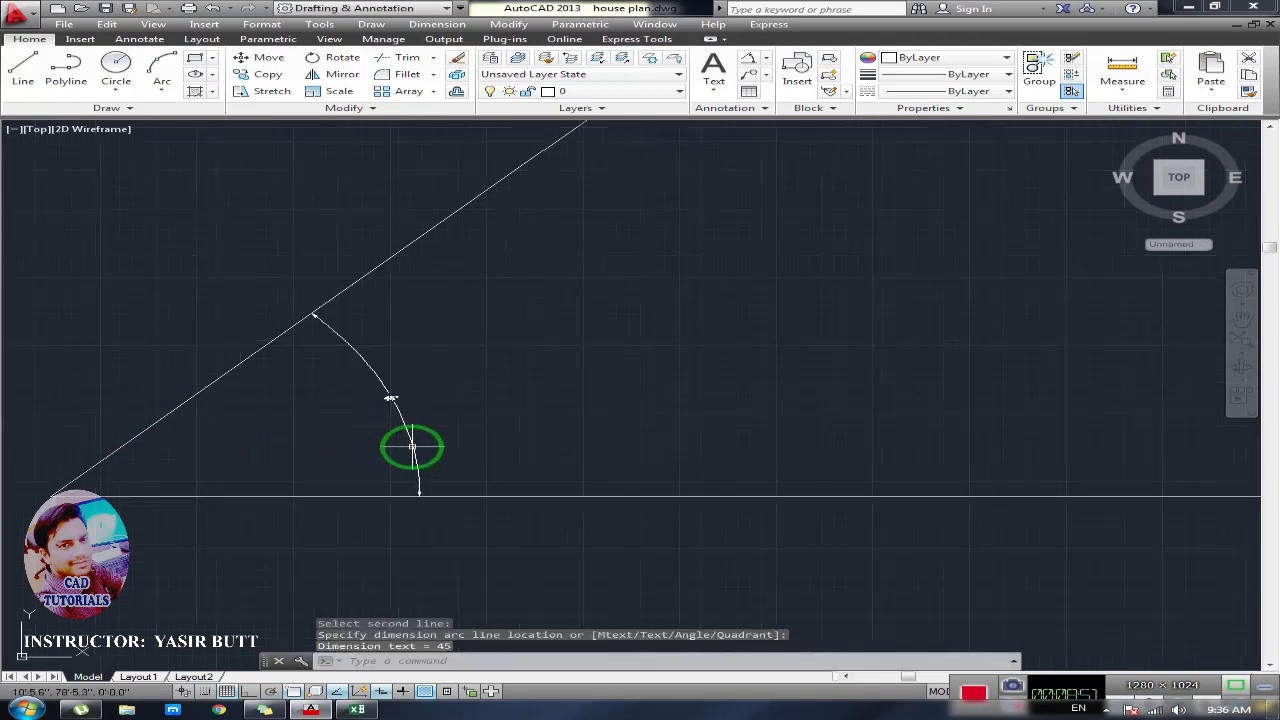
{"action": "scroll", "coordinate": [412, 446], "scroll_direction": "up", "scroll_amount": 2}
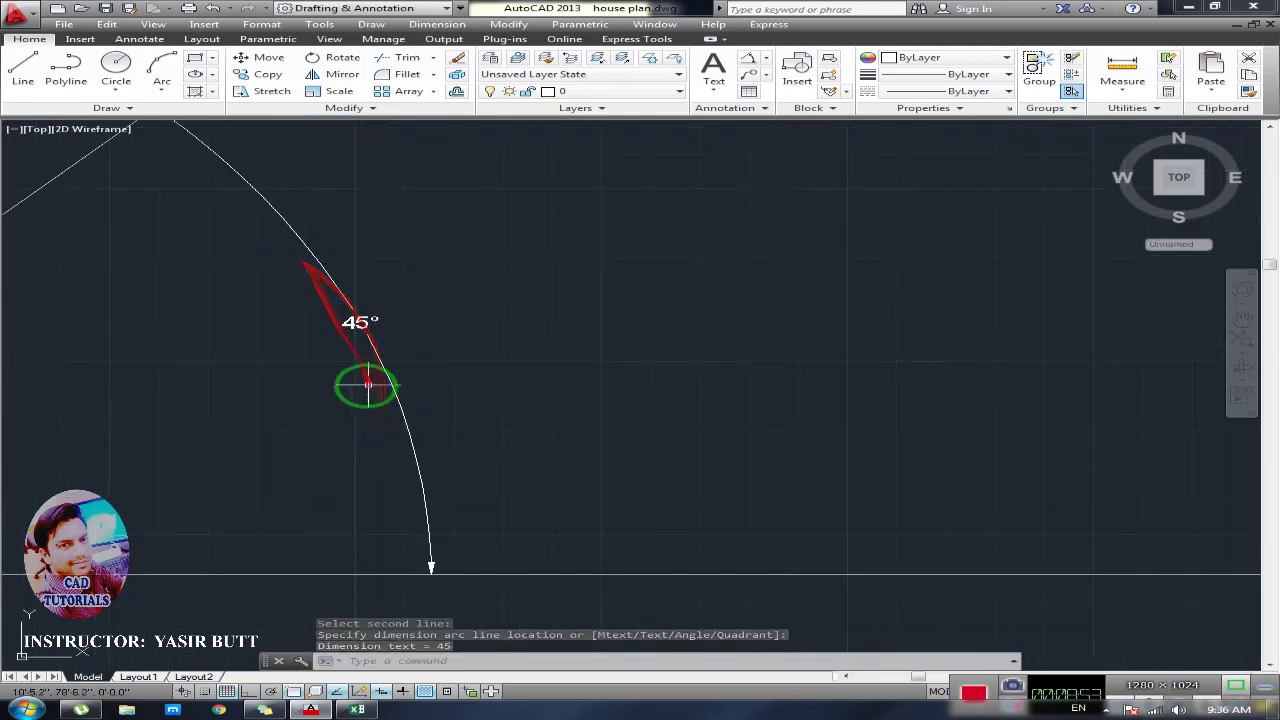
{"action": "scroll", "coordinate": [368, 385], "scroll_direction": "down", "scroll_amount": 4}
{"action": "middle_click_drag", "start_coordinate": [366, 380], "coordinate": [443, 397]}
{"action": "scroll", "coordinate": [437, 397], "scroll_direction": "down", "scroll_amount": 4}
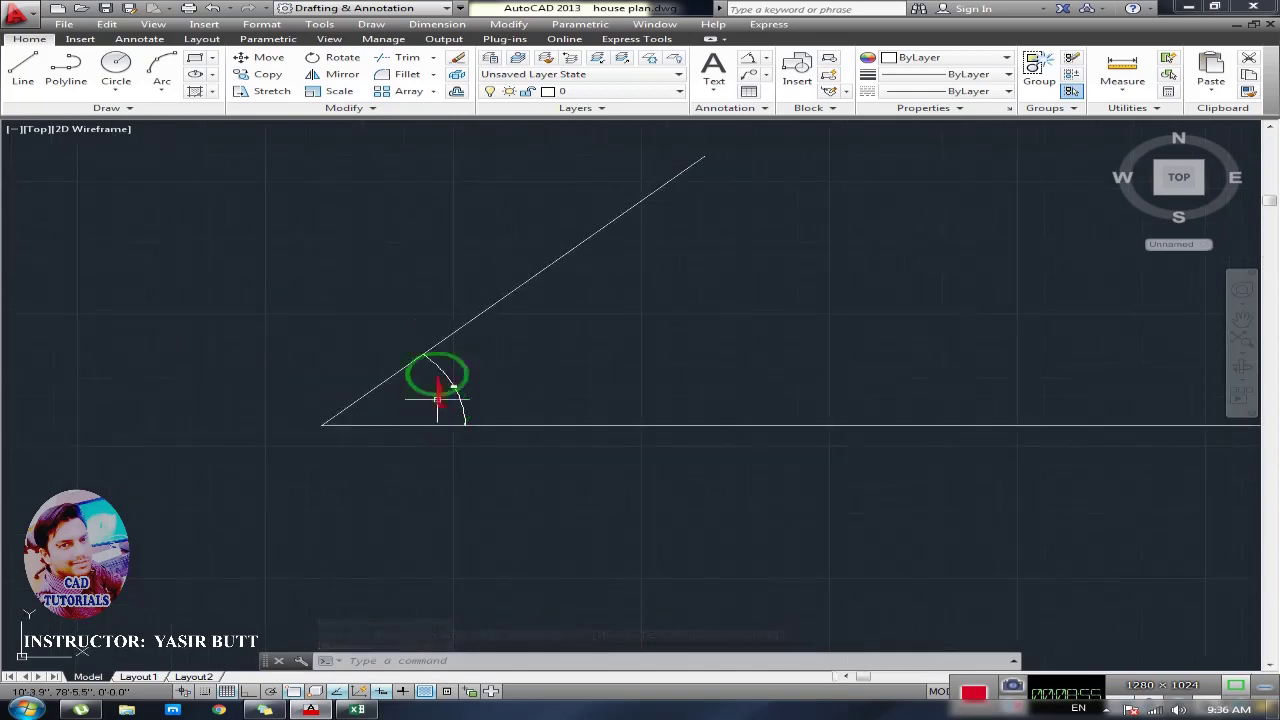
{"action": "mouse_move", "coordinate": [431, 328]}
{"action": "middle_mouse_down"}
{"action": "mouse_move", "coordinate": [369, 429]}
{"action": "mouse_move", "coordinate": [177, 429]}
{"action": "middle_mouse_up"}
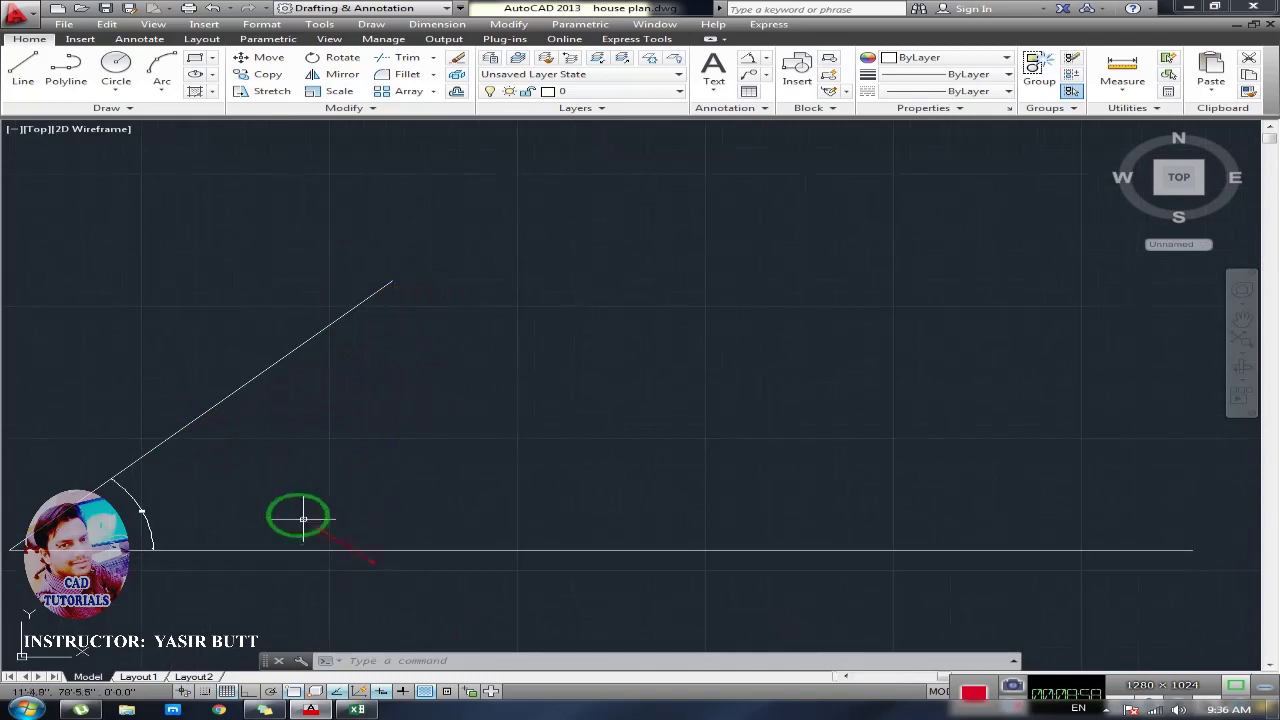
Delete the sloped line and the angular dimension at the left end of the horizontal line
{"action": "middle_click_drag", "start_coordinate": [303, 518], "coordinate": [500, 513]}
{"action": "left_click", "coordinate": [460, 443]}
{"action": "left_click", "coordinate": [272, 482]}
{"action": "key", "text": "Delete"}
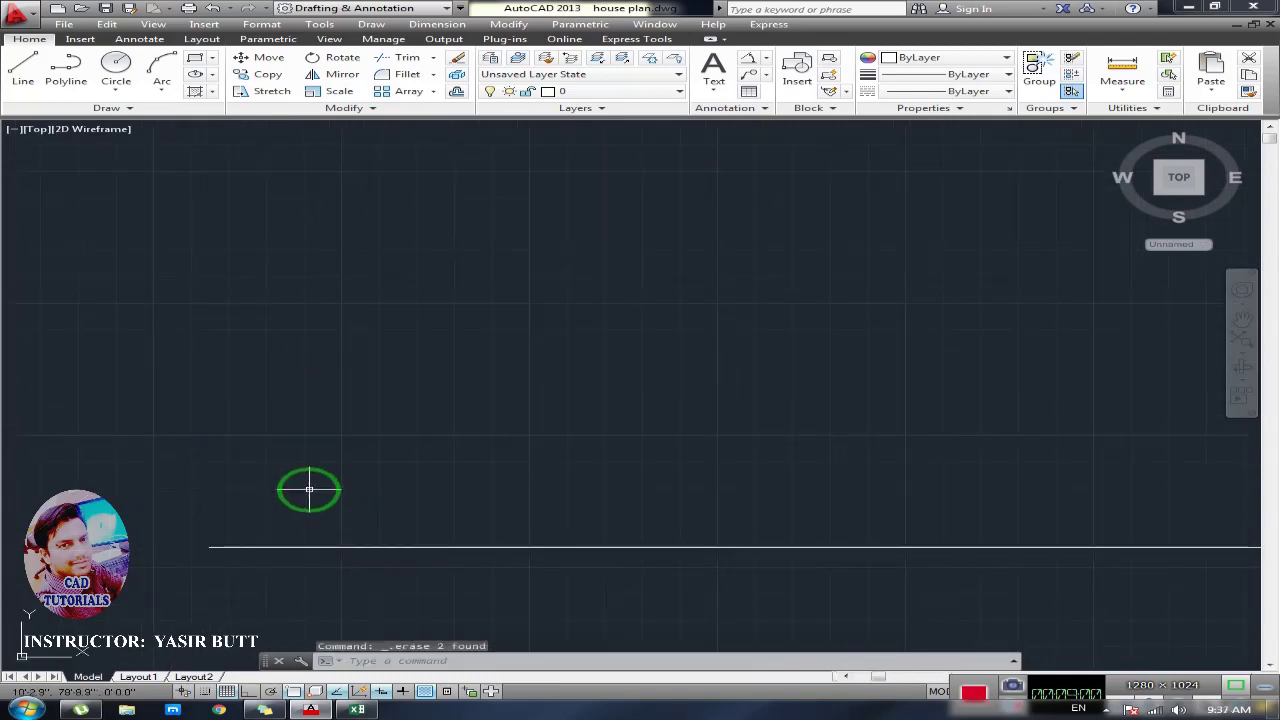
Draw a line 5' long at 75 degrees from the left endpoint of the horizontal line and end the command
{"action": "mouse_move", "coordinate": [320, 503]}
{"action": "middle_mouse_down"}
{"action": "mouse_move", "coordinate": [317, 471]}
{"action": "mouse_move", "coordinate": [299, 471]}
{"action": "middle_mouse_up"}
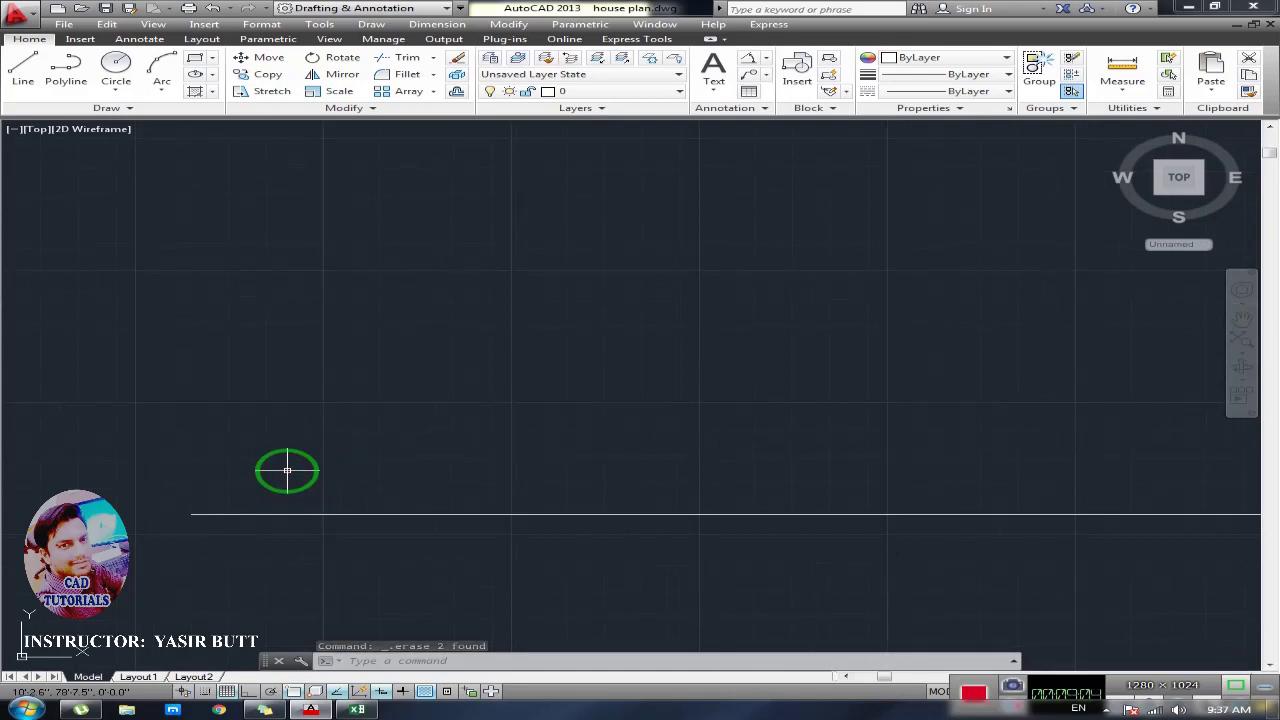
{"action": "type", "text": "l"}
{"action": "key", "text": "Return"}
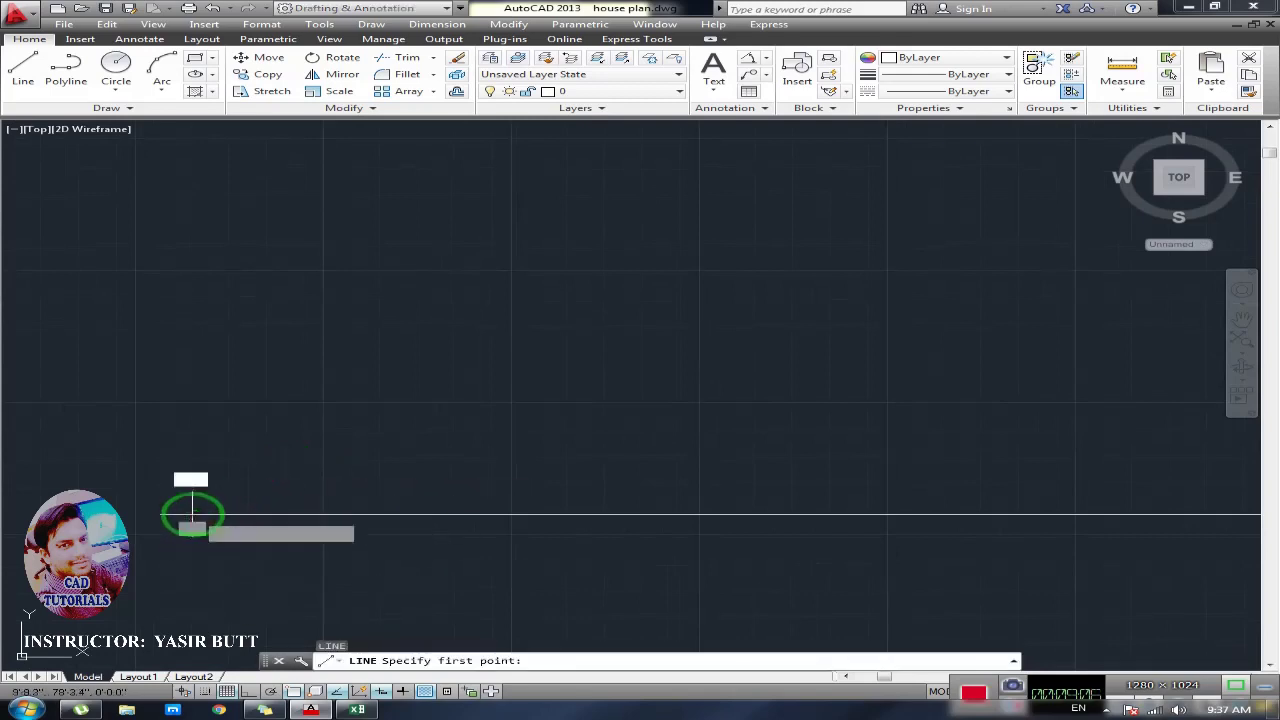
{"action": "left_click", "coordinate": [192, 514]}
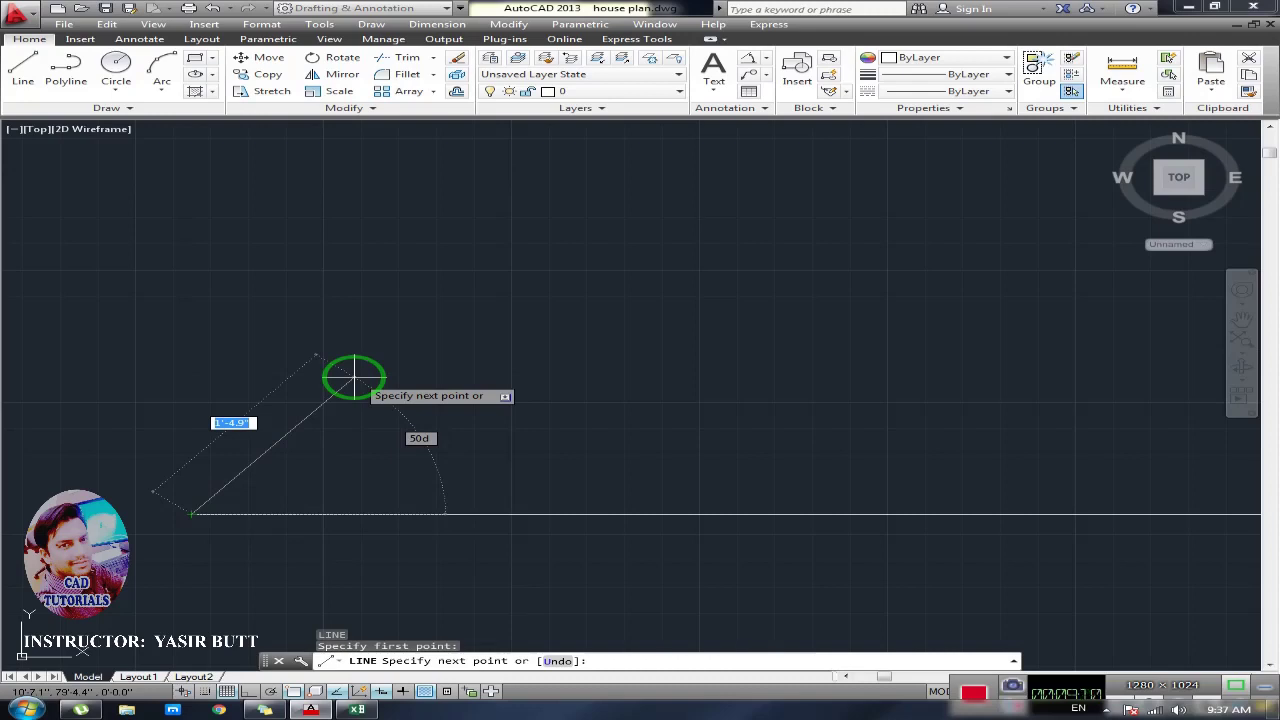
{"action": "type", "text": "@"}
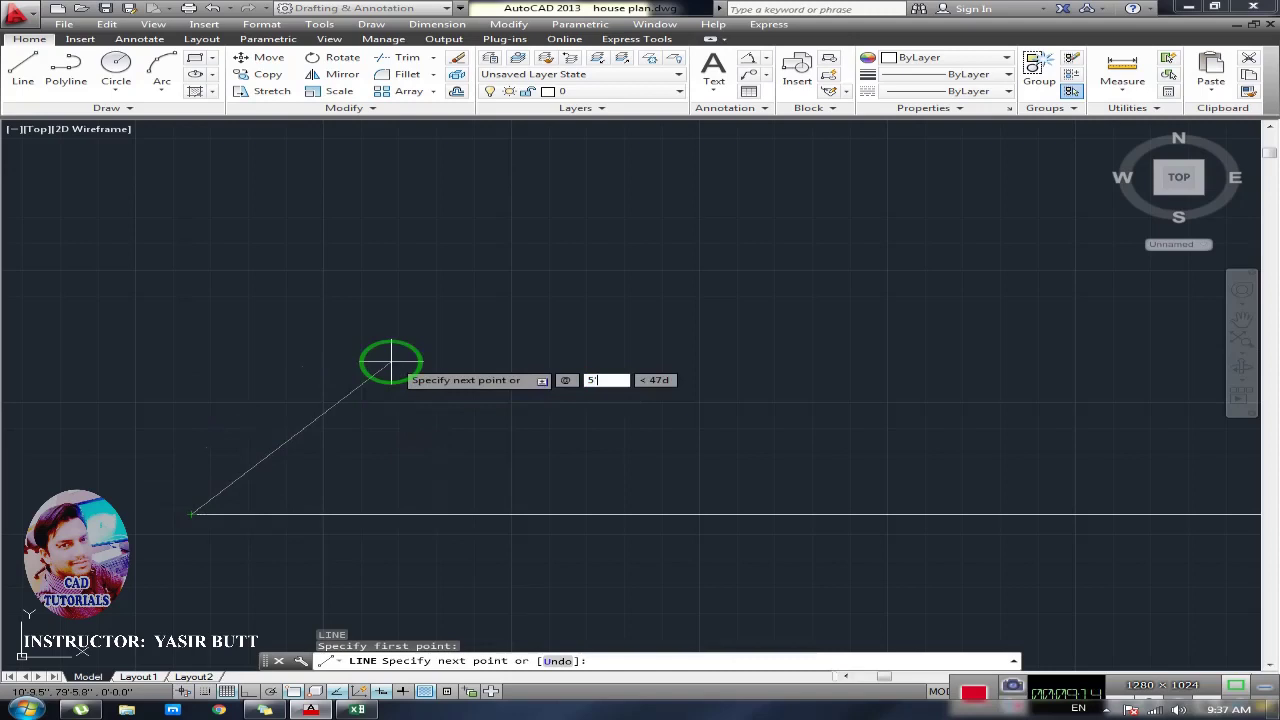
{"action": "type", "text": "5'"}
{"action": "key", "text": "Tab"}
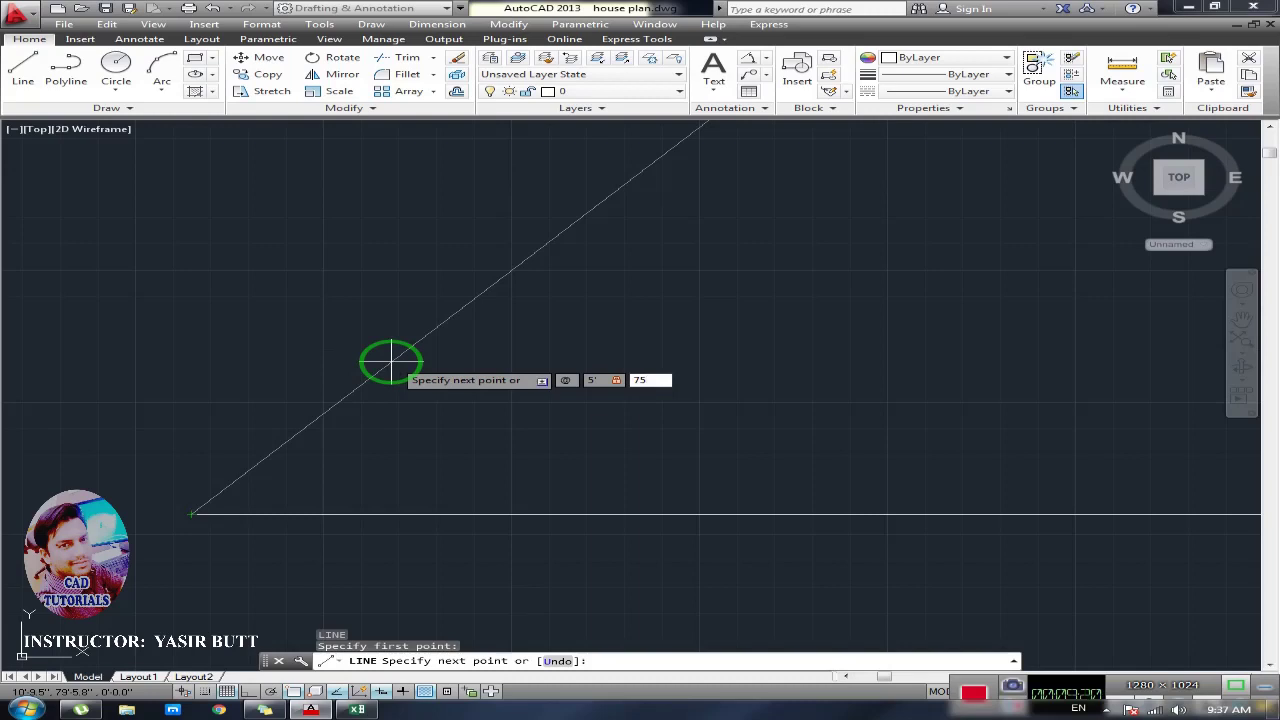
{"action": "key", "text": "Return"}
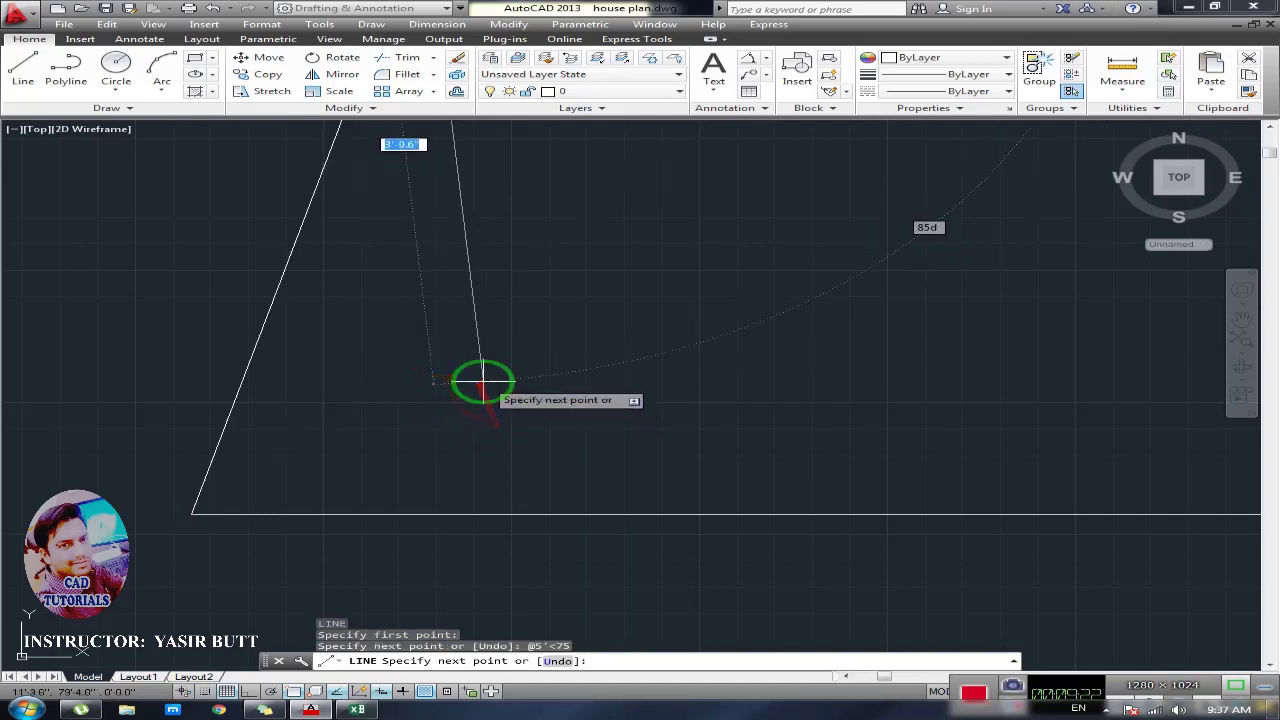
{"action": "key", "text": "Escape"}
Add an angular dimension (DAN) between the horizontal line and the new steep line, place its arc inside the angle and inspect its text
{"action": "middle_click_drag", "start_coordinate": [334, 449], "coordinate": [337, 460]}
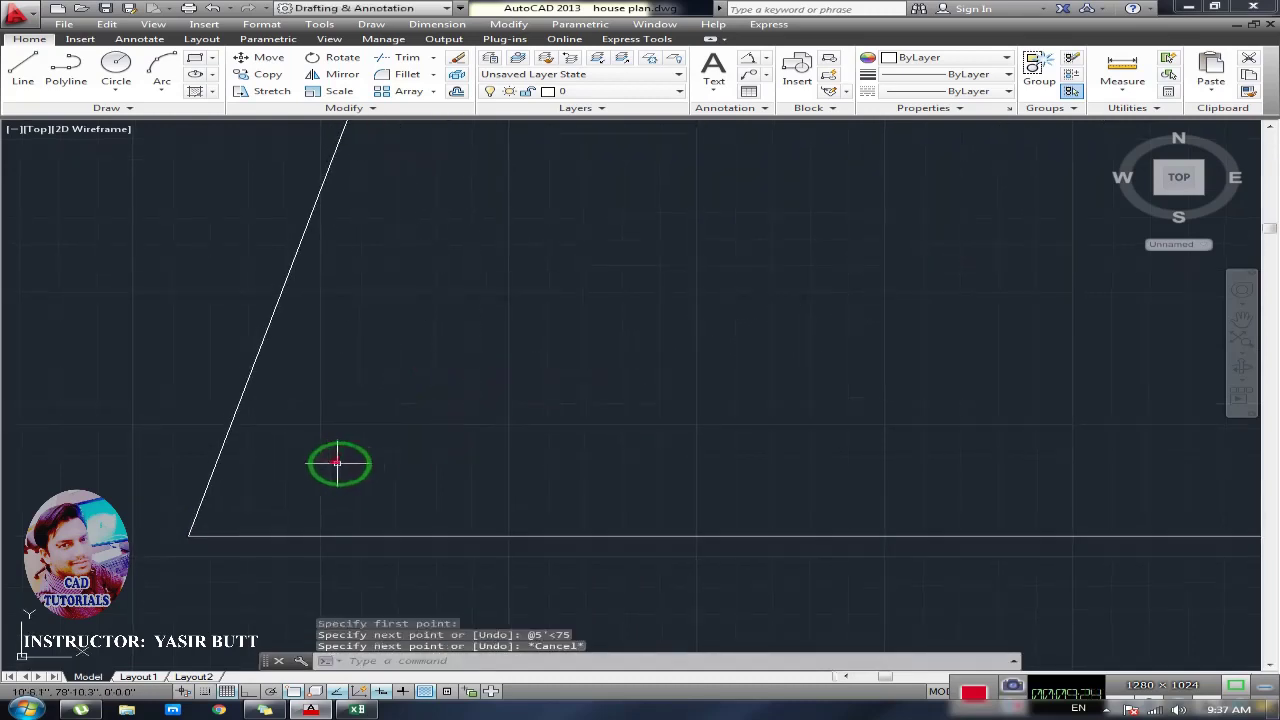
{"action": "type", "text": "da"}
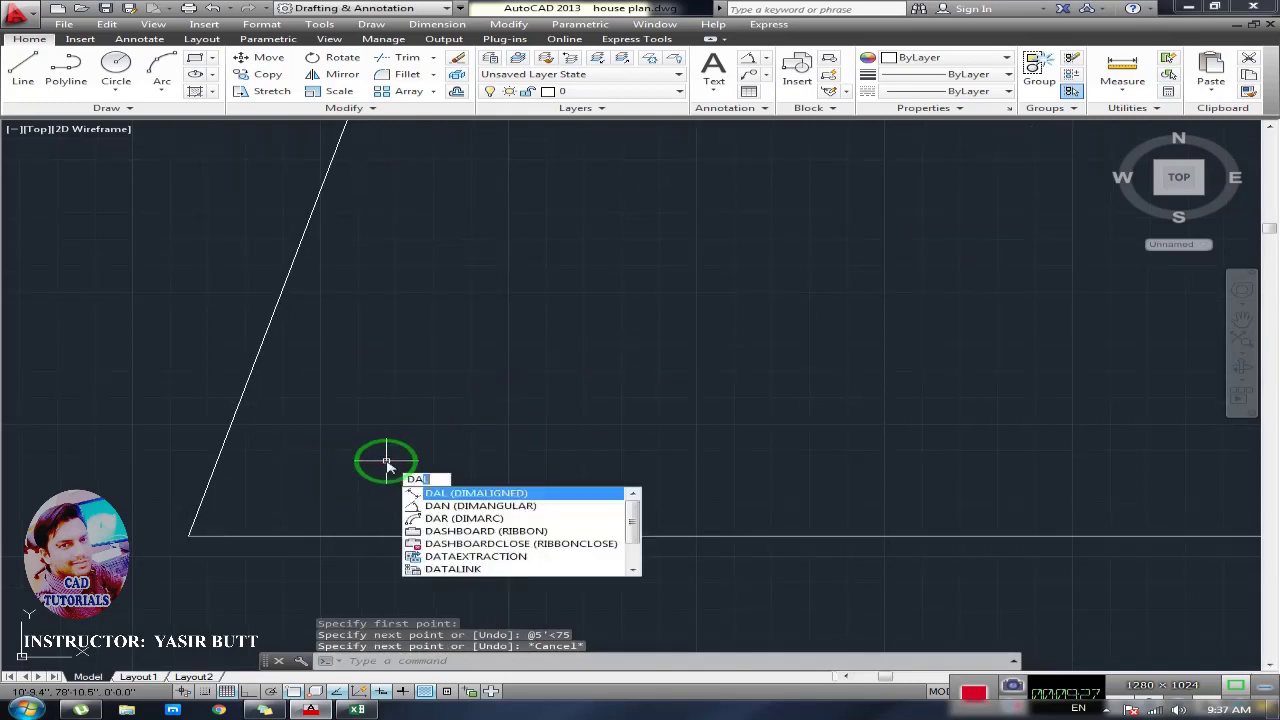
{"action": "type", "text": "n"}
{"action": "key", "text": "Return"}
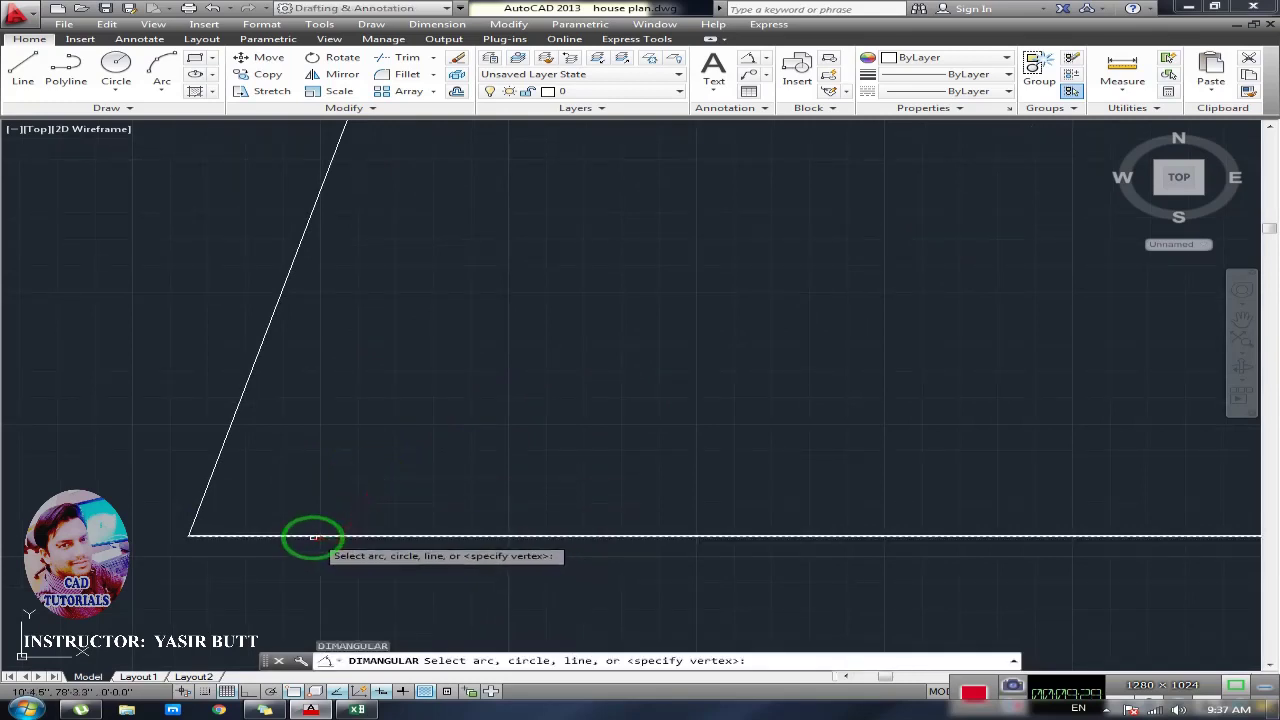
{"action": "left_click", "coordinate": [312, 535]}
{"action": "left_click", "coordinate": [232, 446]}
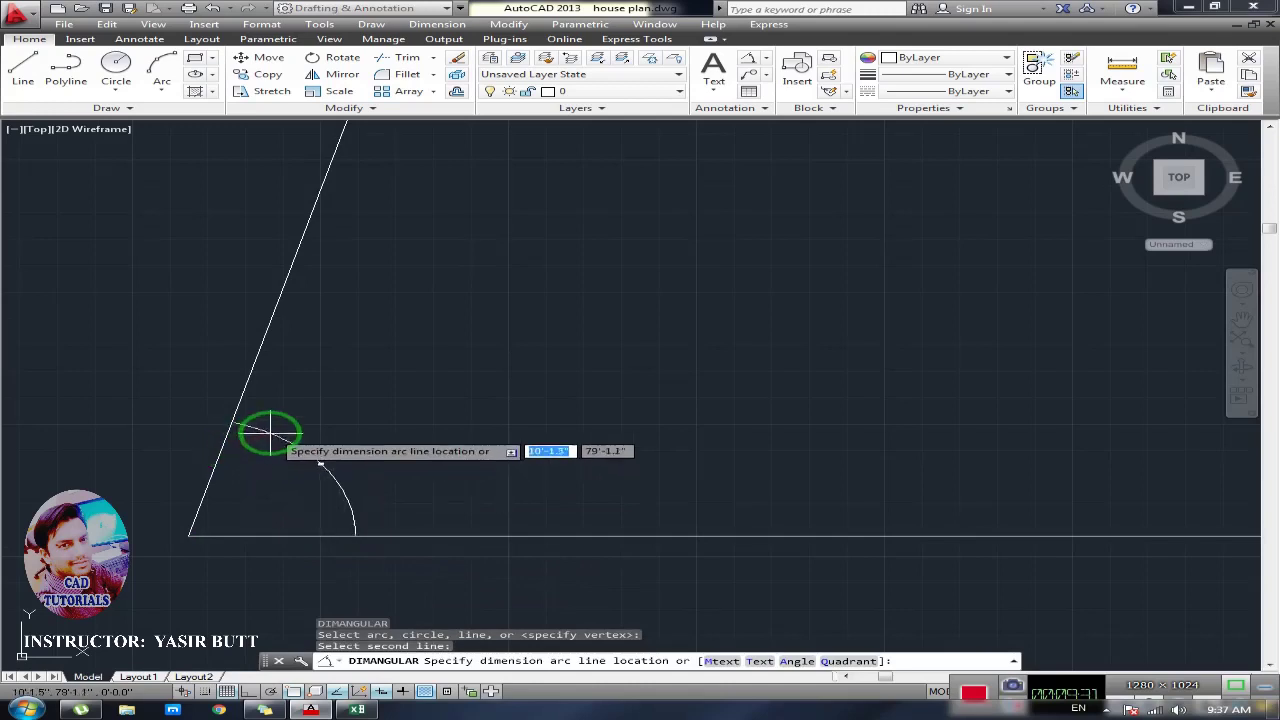
{"action": "left_click", "coordinate": [346, 491]}
{"action": "scroll", "coordinate": [346, 488], "scroll_direction": "up", "scroll_amount": 2}
{"action": "middle_click_drag", "start_coordinate": [171, 334], "coordinate": [571, 294]}
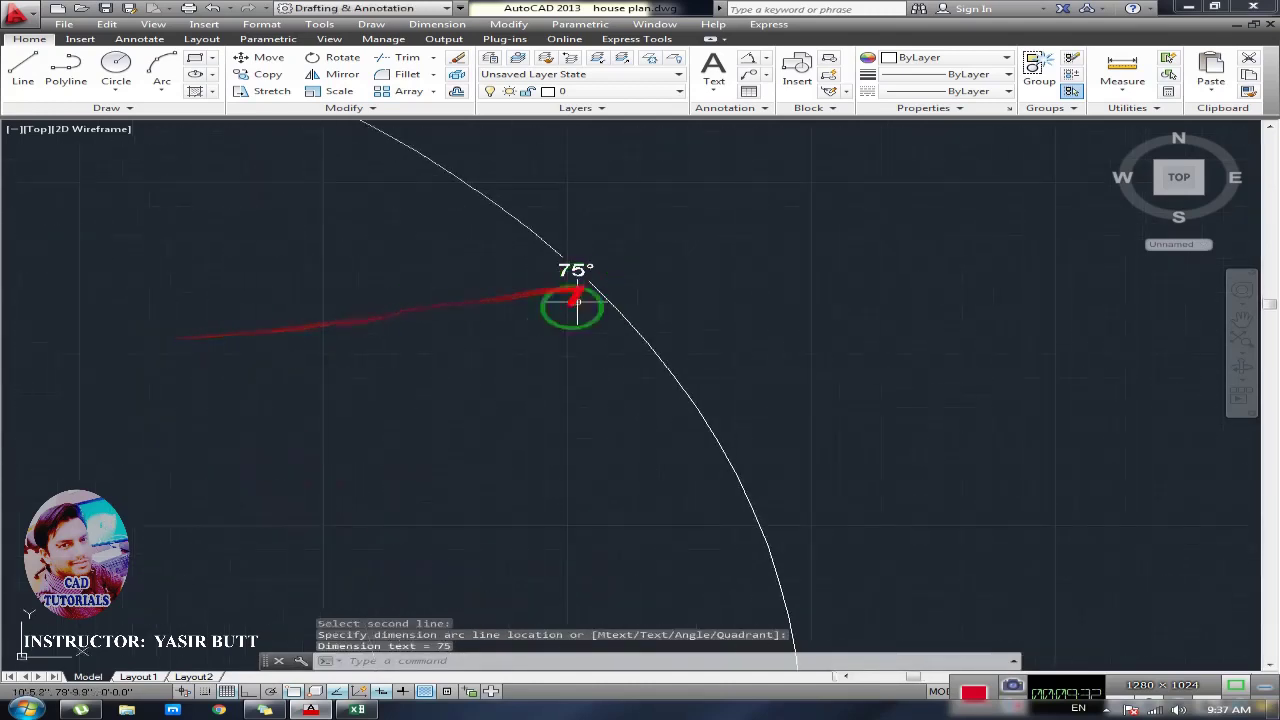
{"action": "scroll", "coordinate": [566, 349], "scroll_direction": "down", "scroll_amount": 3}
{"action": "scroll", "coordinate": [582, 313], "scroll_direction": "up", "scroll_amount": 3}
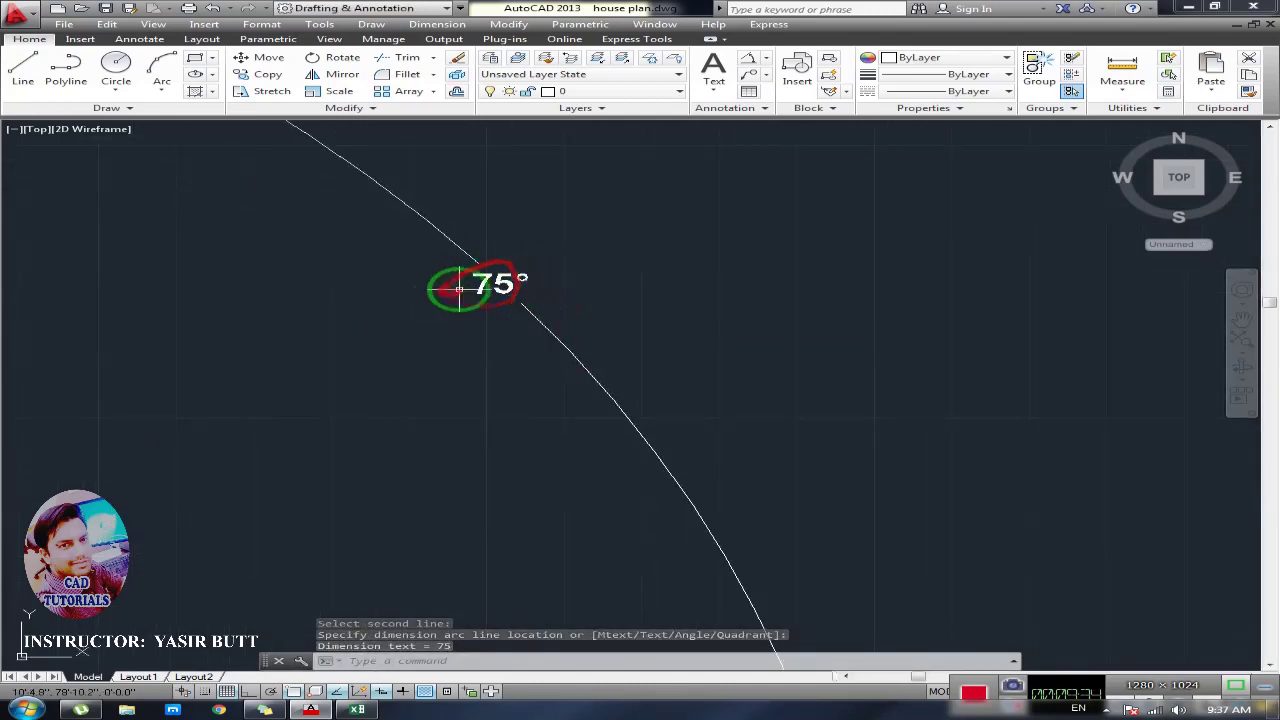
Review the angle type, precision and insertion scale in the Drawing Units settings (UN) without changing them
{"action": "type", "text": "u"}
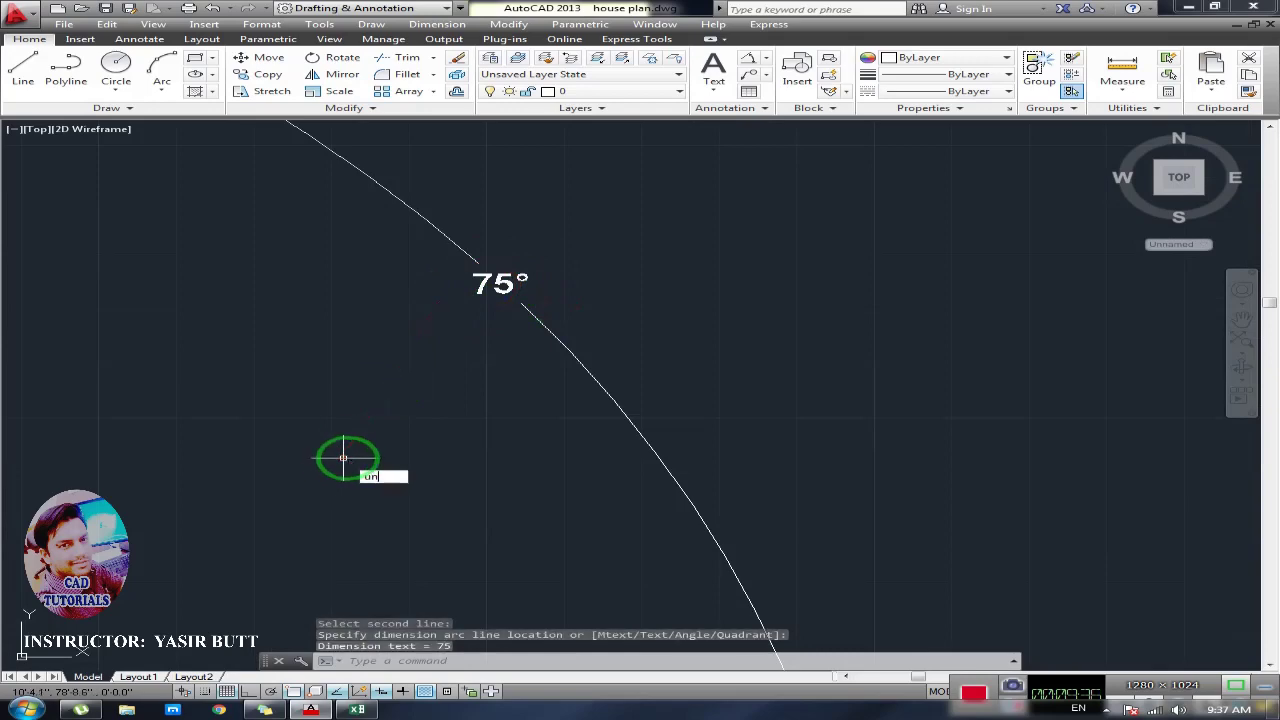
{"action": "type", "text": "n"}
{"action": "key", "text": "Return"}
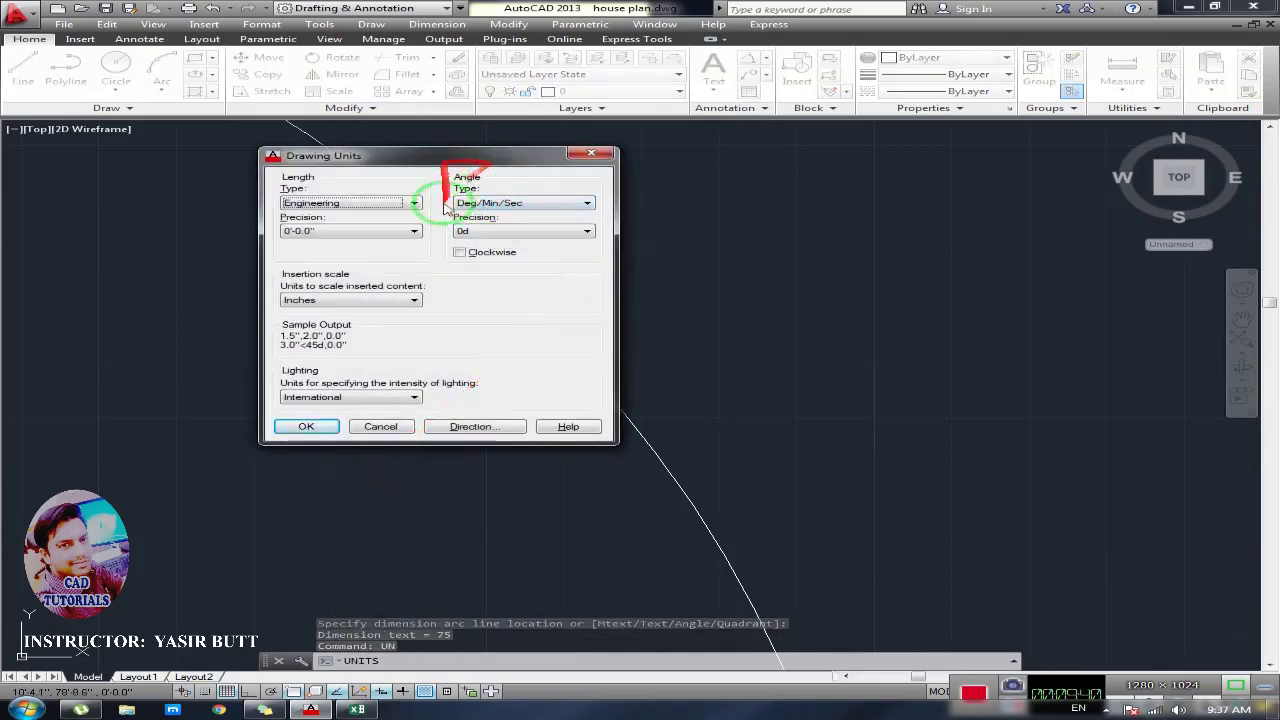
{"action": "left_click", "coordinate": [381, 426]}
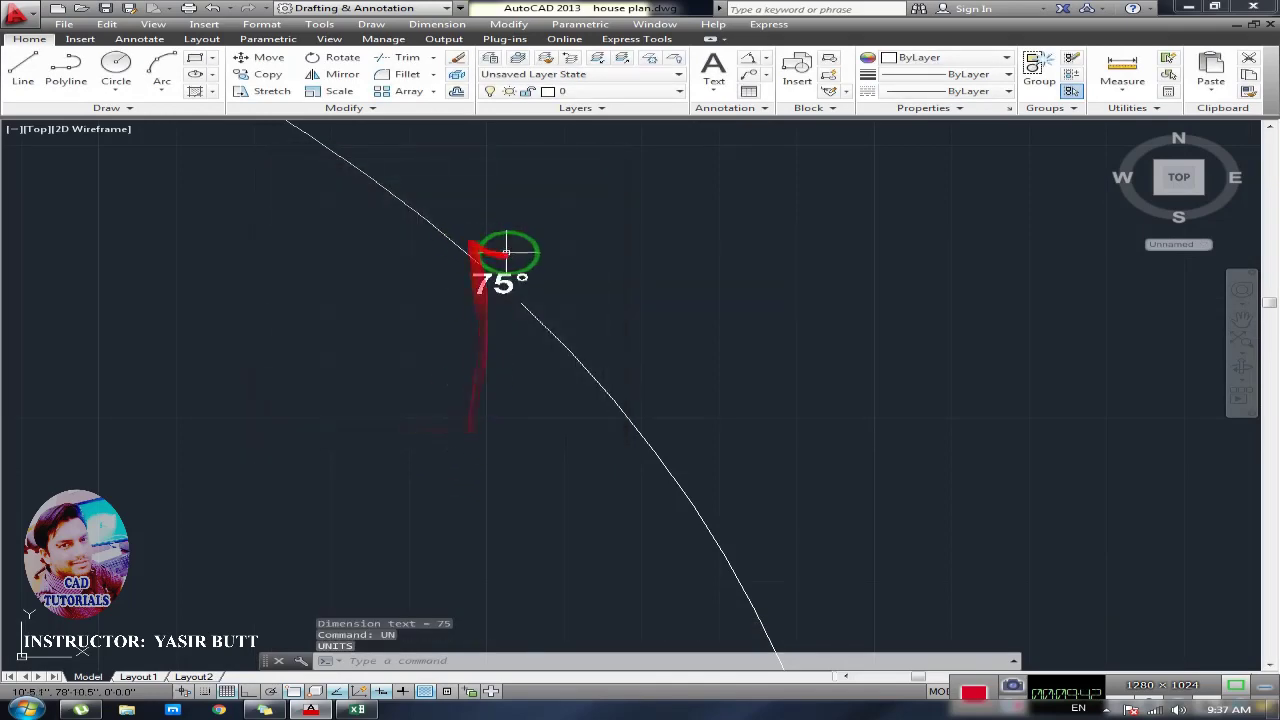
{"action": "middle_click_drag", "start_coordinate": [403, 318], "coordinate": [539, 320]}
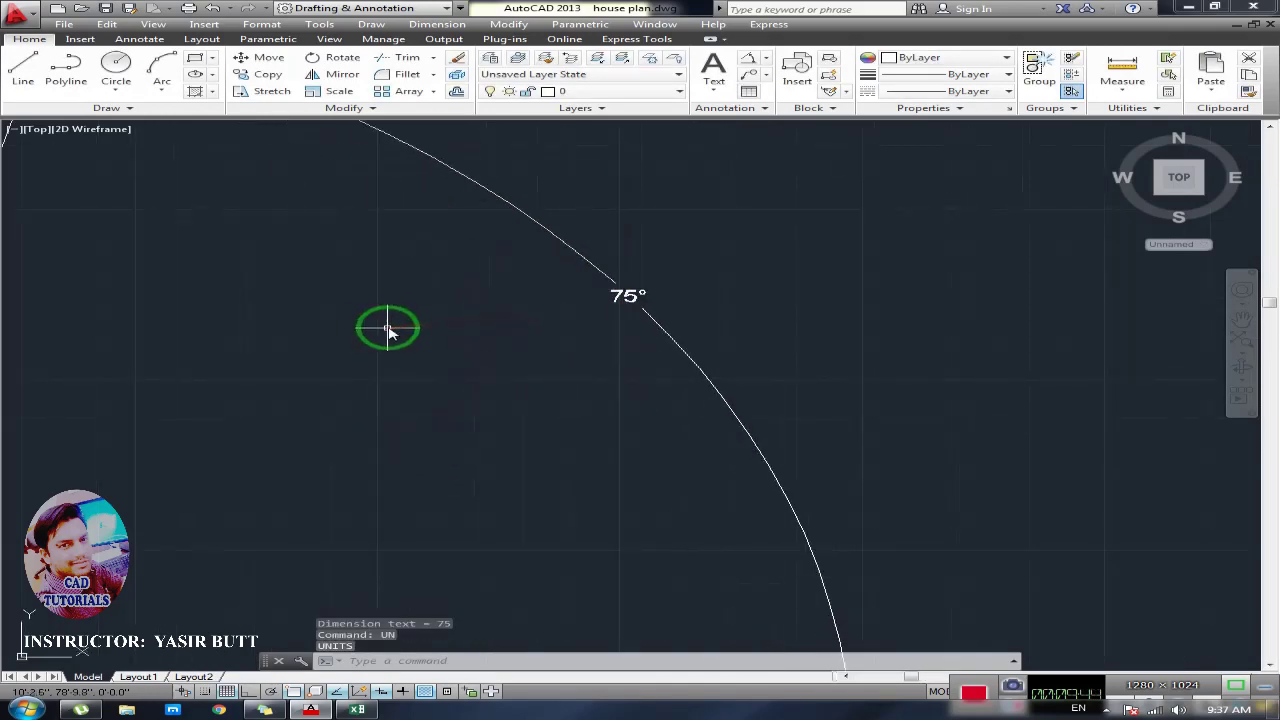
{"action": "type", "text": "un"}
{"action": "key", "text": "Return"}
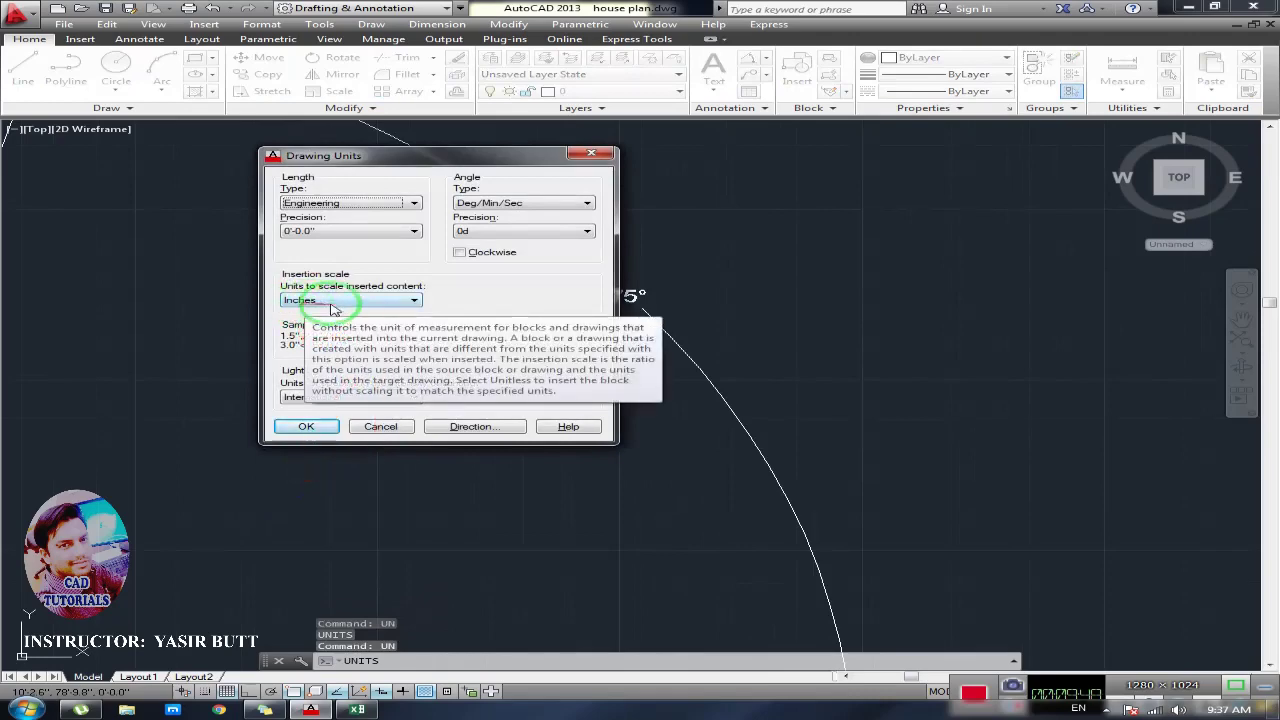
{"action": "left_click", "coordinate": [380, 426]}
Turn Ortho on, draw a horizontal line 4" long just above the angular dimension's arc and end the command
{"action": "scroll", "coordinate": [320, 346], "scroll_direction": "down", "scroll_amount": 5}
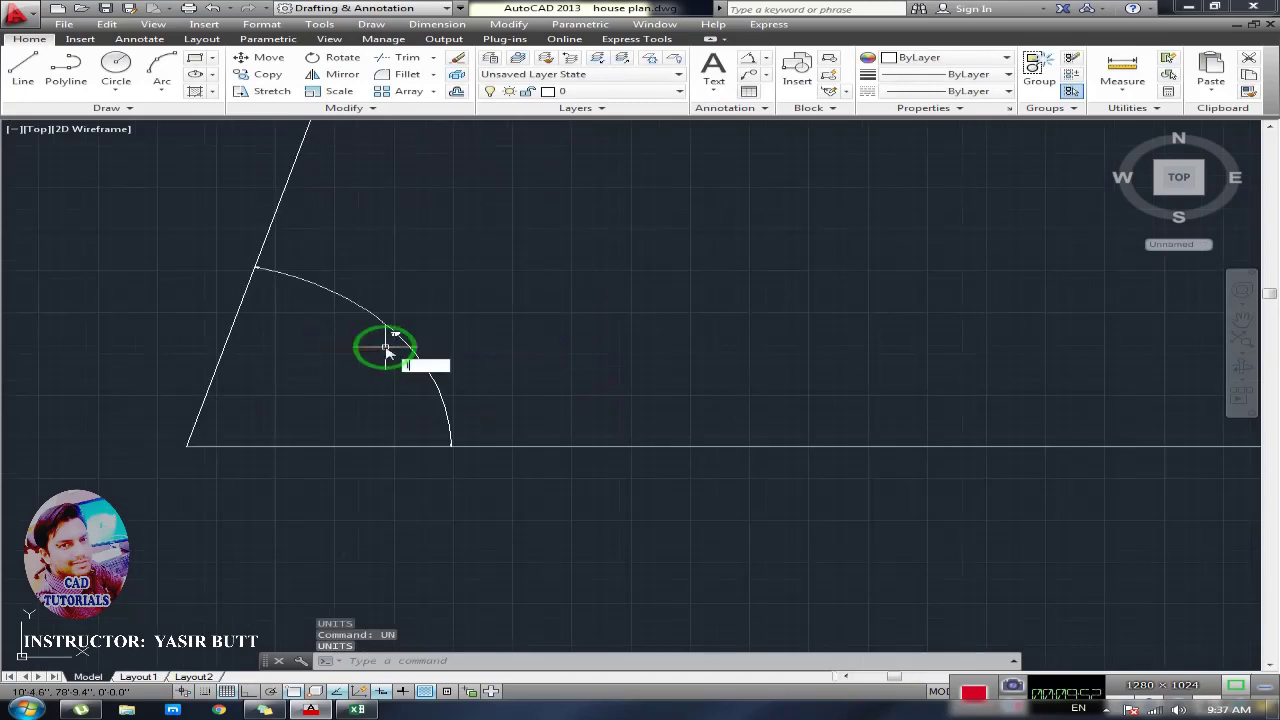
{"action": "type", "text": "l"}
{"action": "key", "text": "Return"}
{"action": "left_click", "coordinate": [398, 267]}
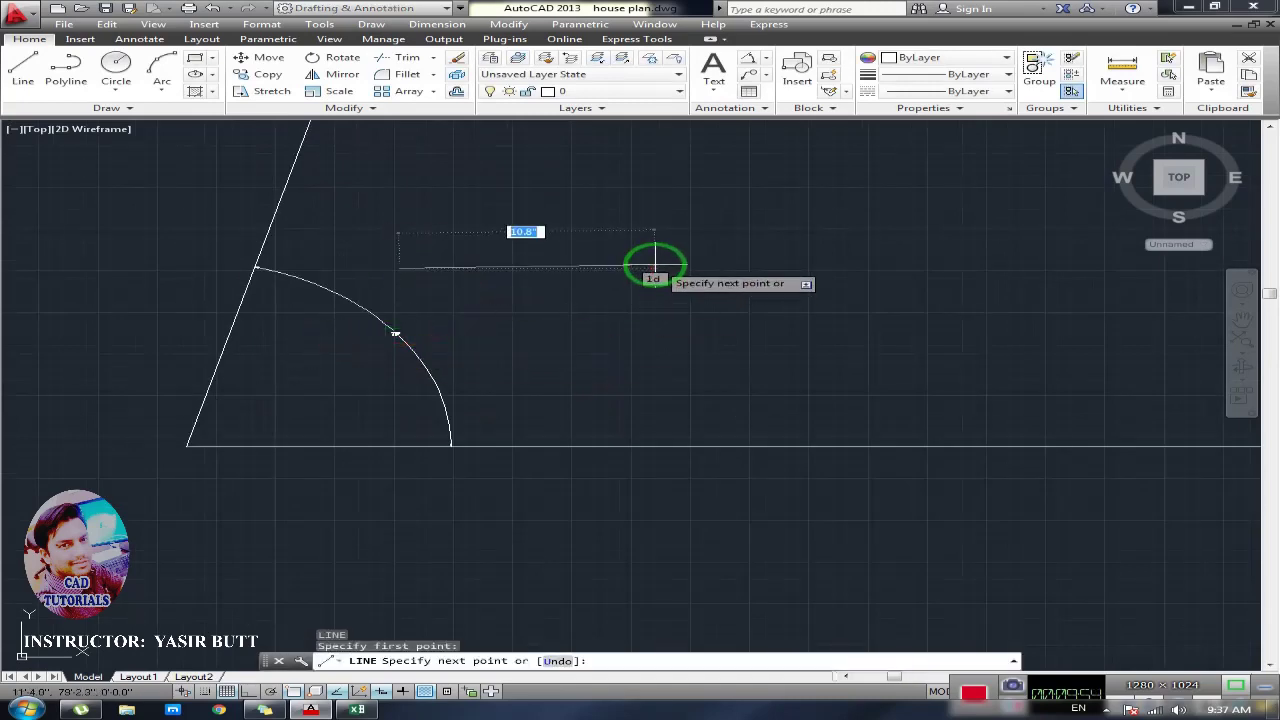
{"action": "key", "text": "F8"}
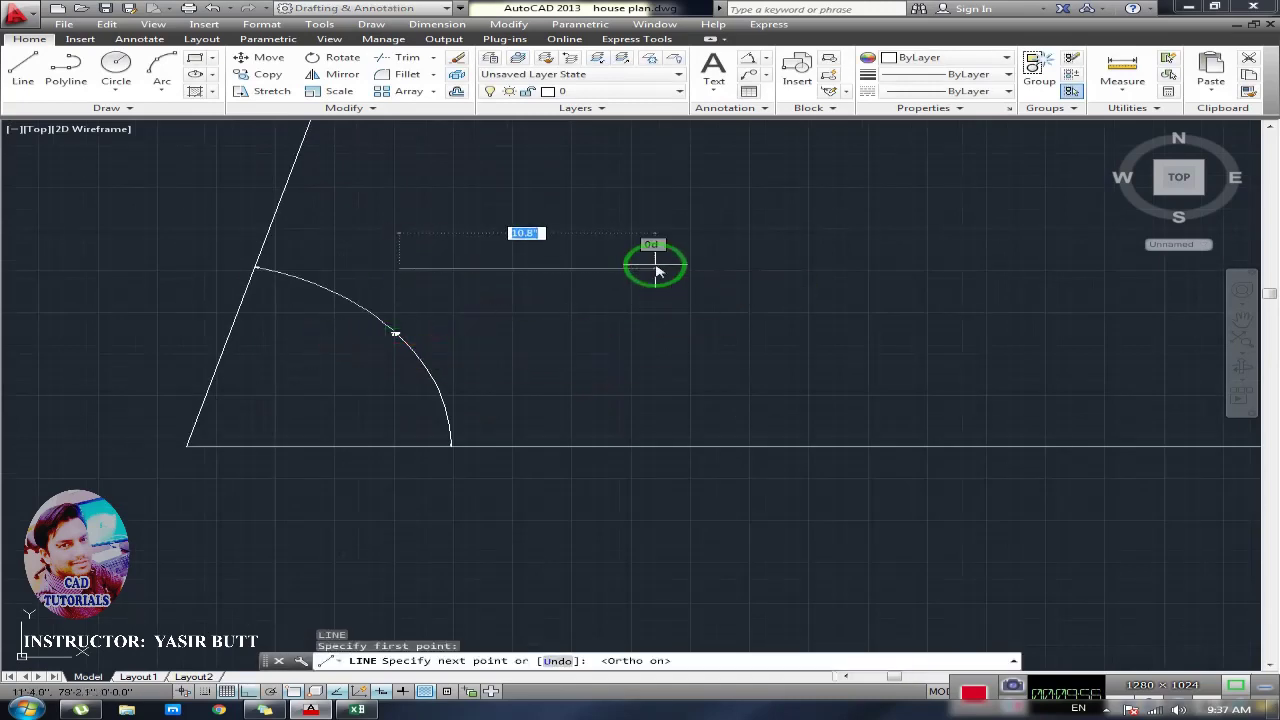
{"action": "type", "text": "4"}
{"action": "key", "text": "Return"}
{"action": "key", "text": "Escape"}
{"action": "middle_click_drag", "start_coordinate": [480, 271], "coordinate": [488, 300]}
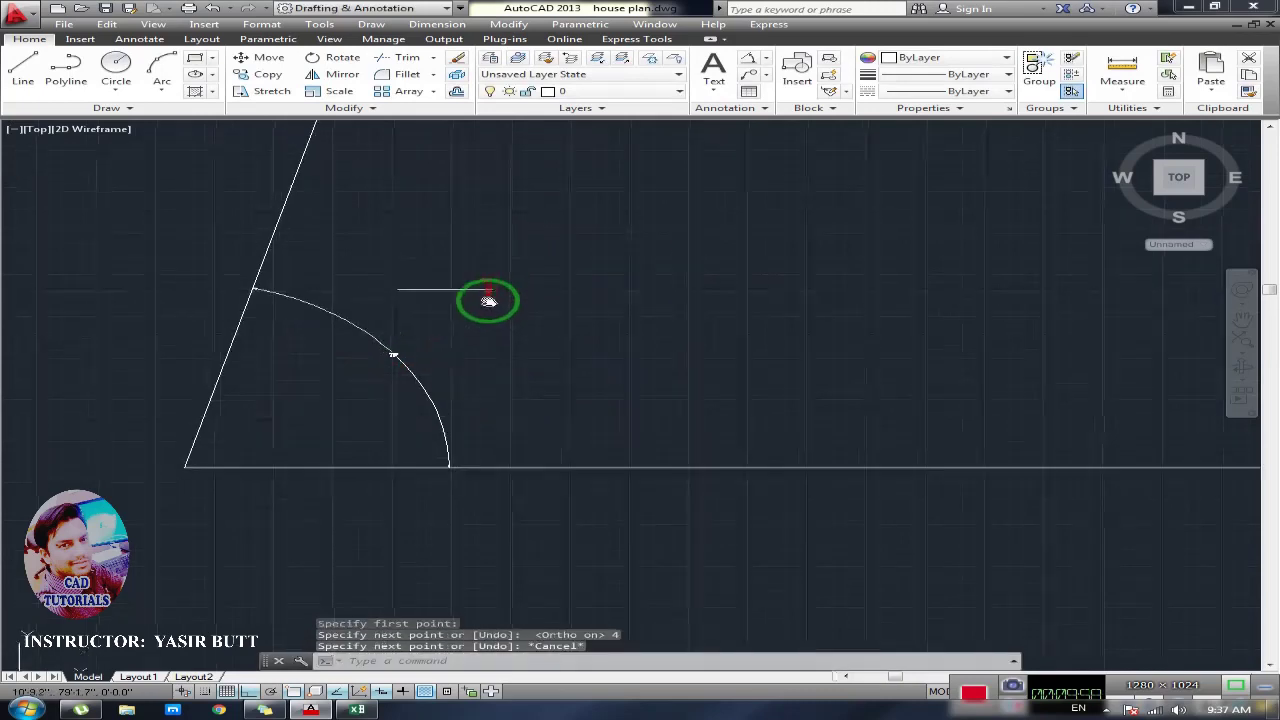
{"action": "scroll", "coordinate": [488, 300], "scroll_direction": "up", "scroll_amount": 2}
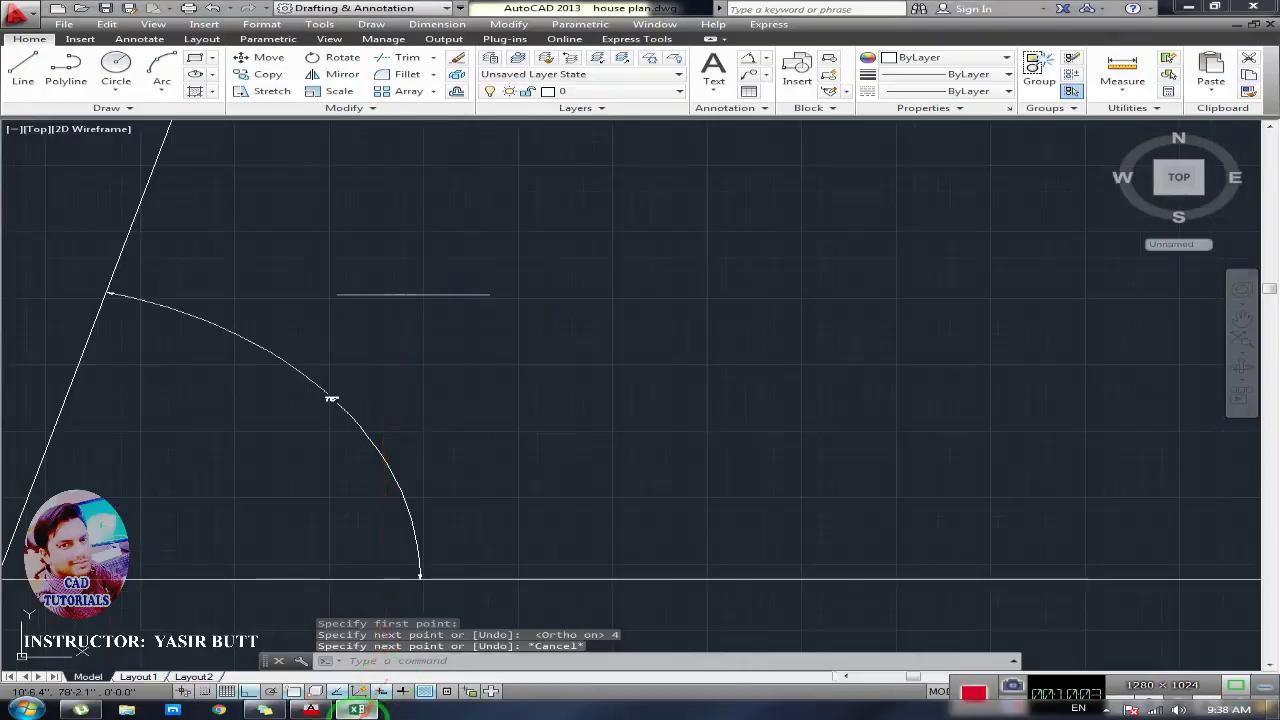
Review the command names and aliases from Line to Ortho Mode in the Excel command list and return to AutoCAD
{"action": "left_click", "coordinate": [356, 709]}
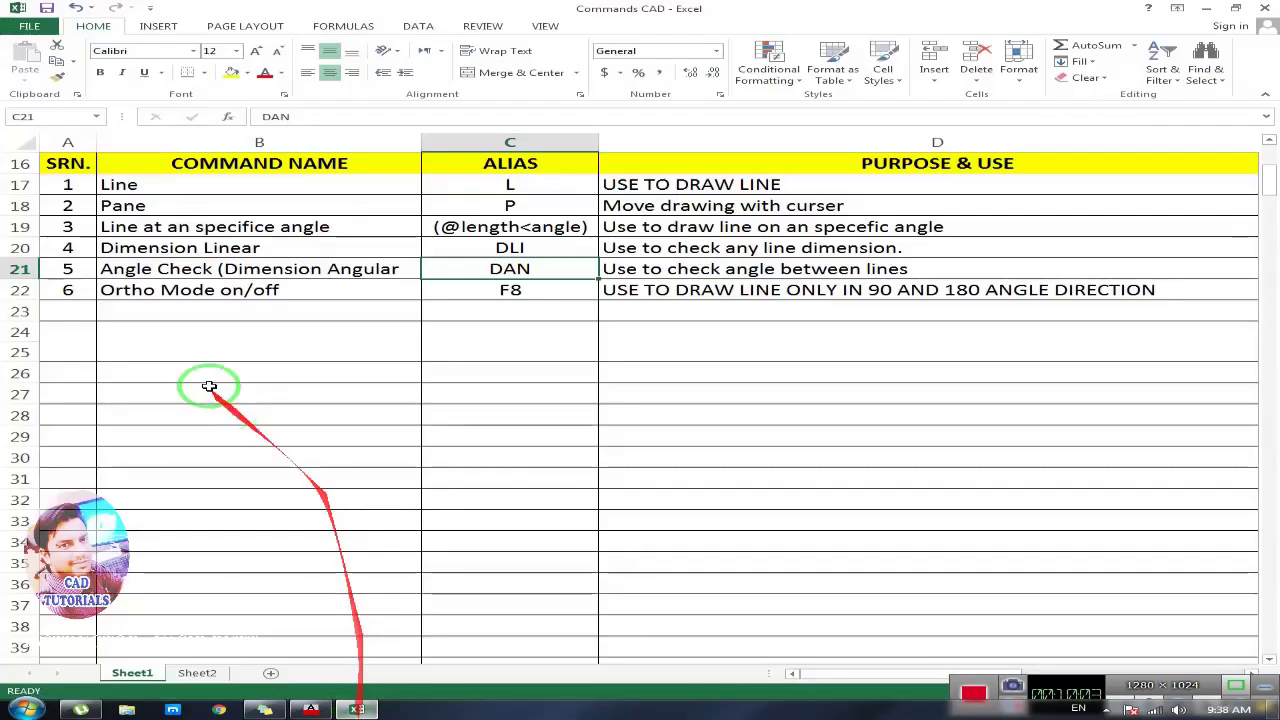
{"action": "left_click", "coordinate": [181, 295]}
{"action": "left_click", "coordinate": [145, 185]}
{"action": "left_click", "coordinate": [146, 207]}
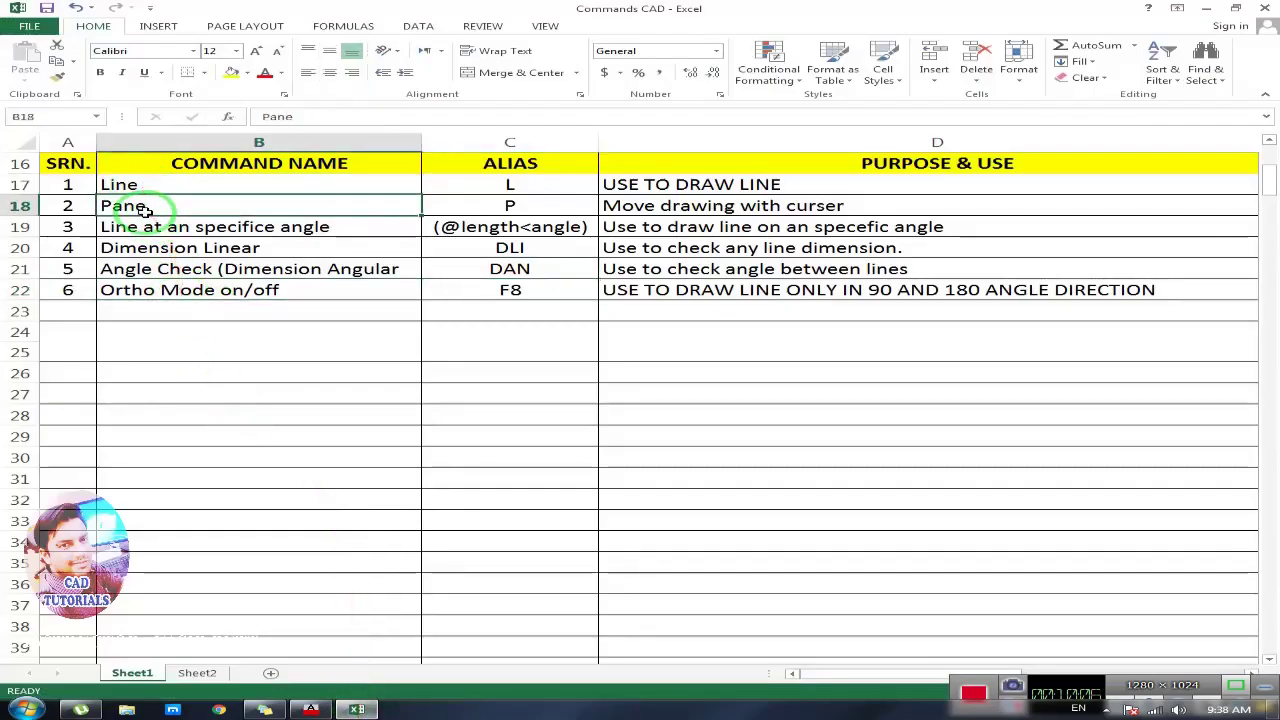
{"action": "left_click", "coordinate": [145, 226]}
{"action": "left_click", "coordinate": [513, 228]}
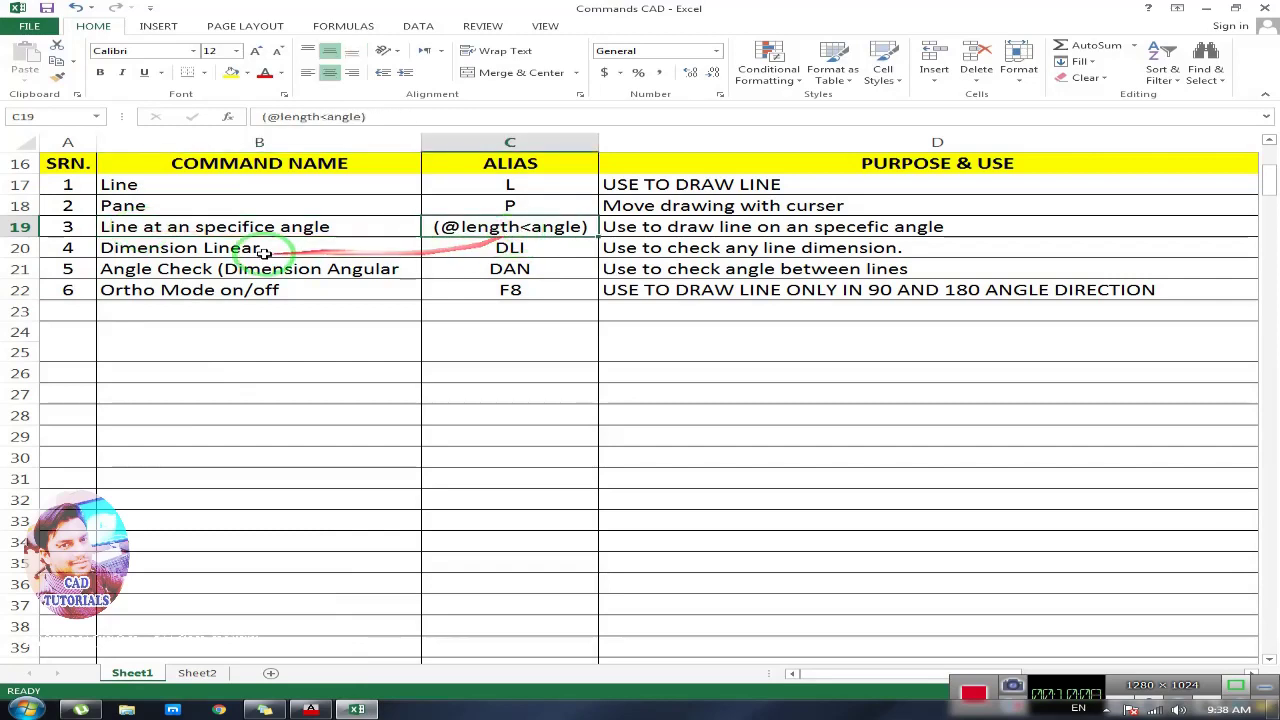
{"action": "left_click", "coordinate": [314, 248]}
{"action": "left_click", "coordinate": [495, 268]}
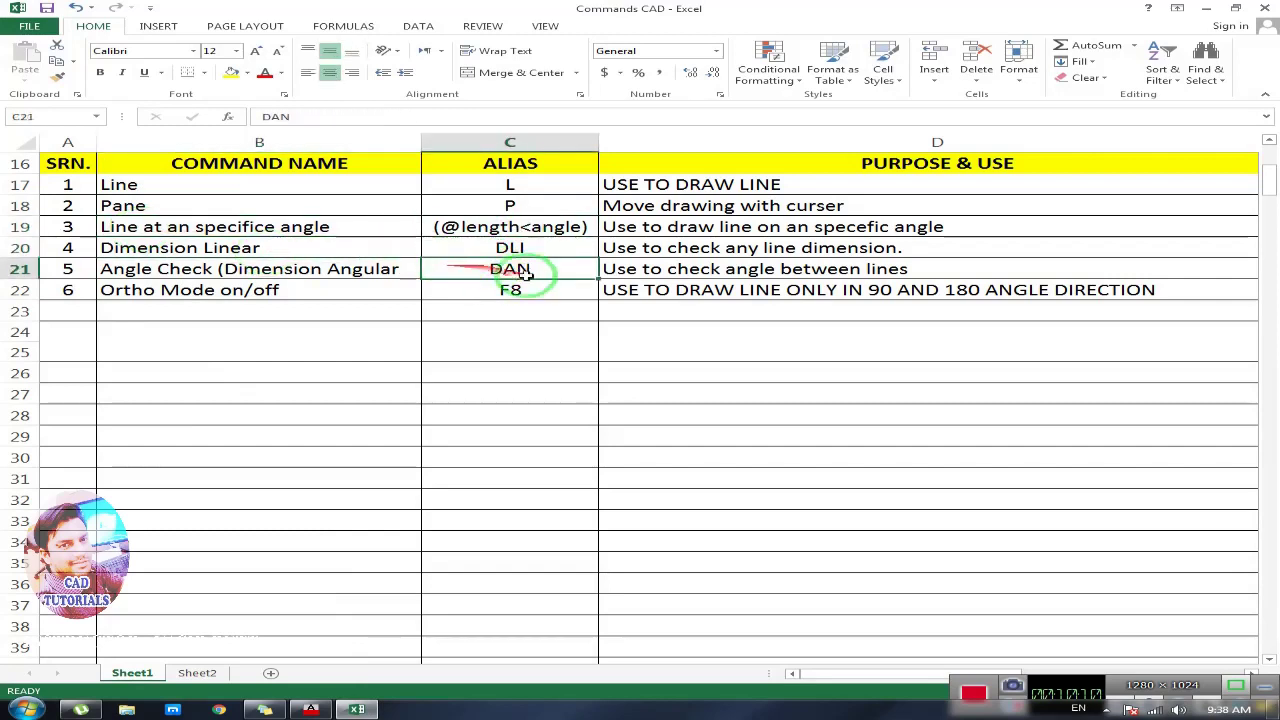
{"action": "left_click", "coordinate": [498, 289]}
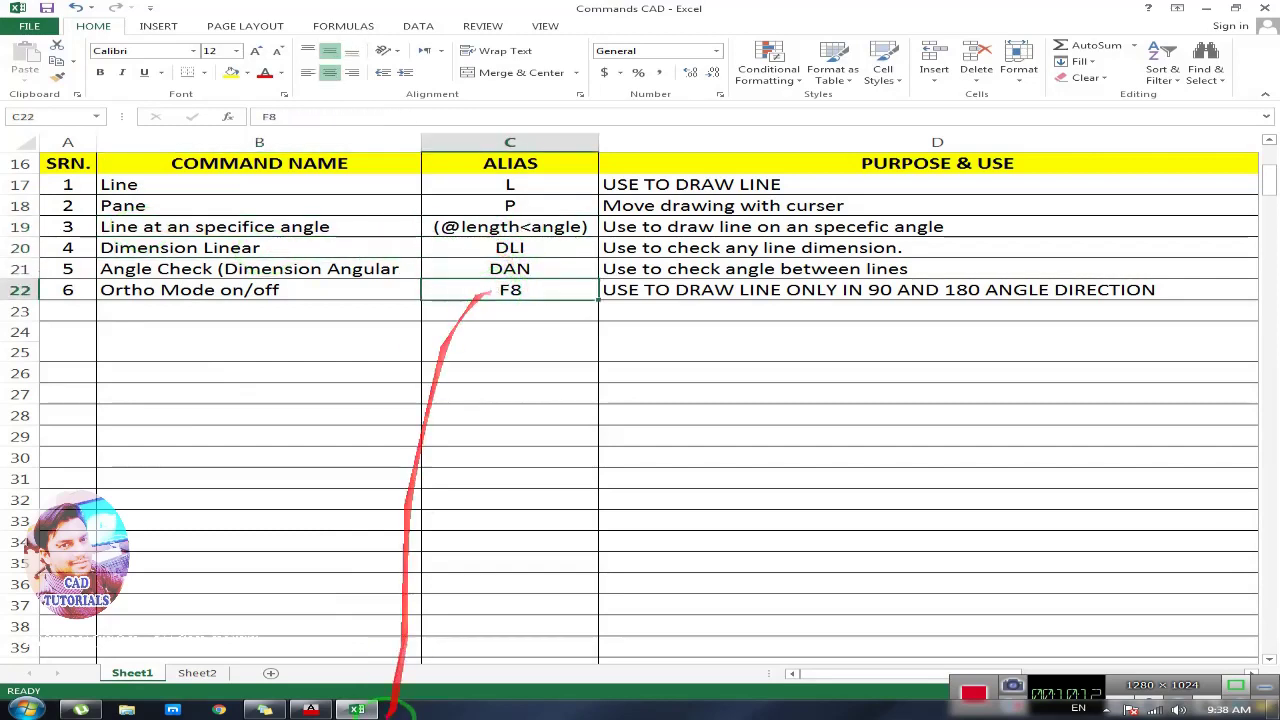
{"action": "left_click", "coordinate": [311, 709]}
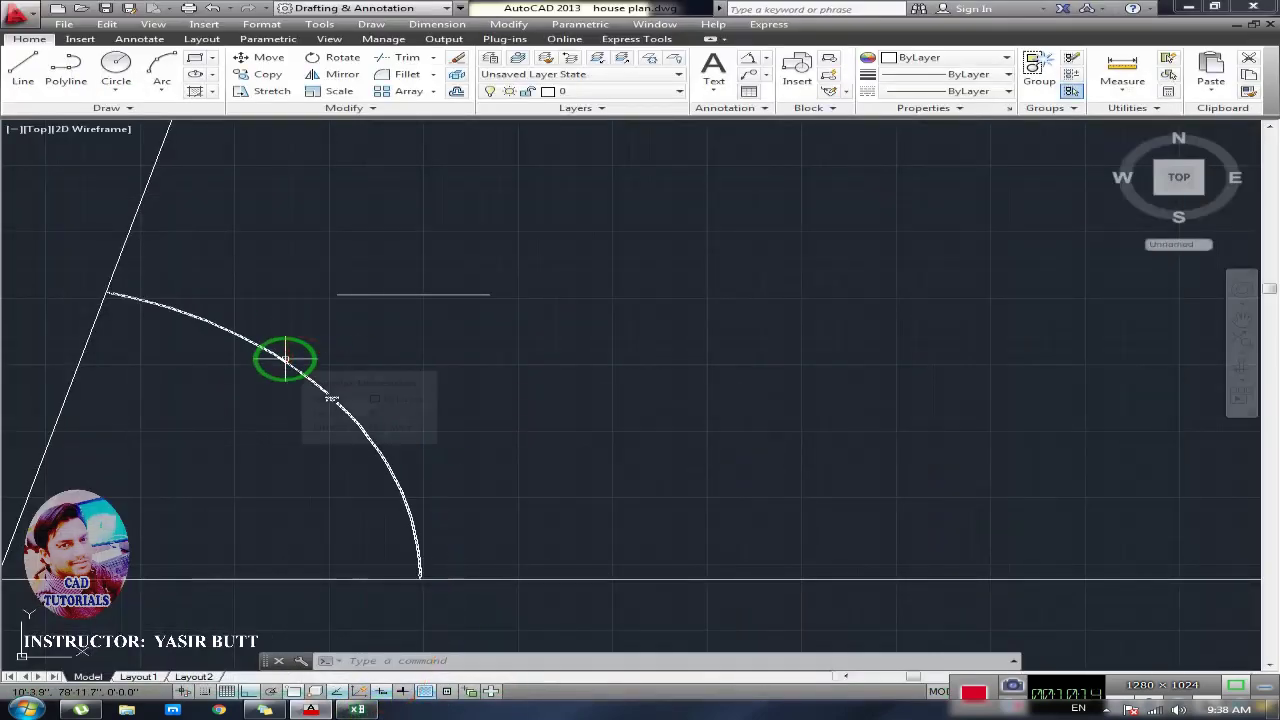
Draw a connected stepped chain of eight horizontal and vertical line segments, starting above the 4" line
{"action": "key", "text": "Return"}
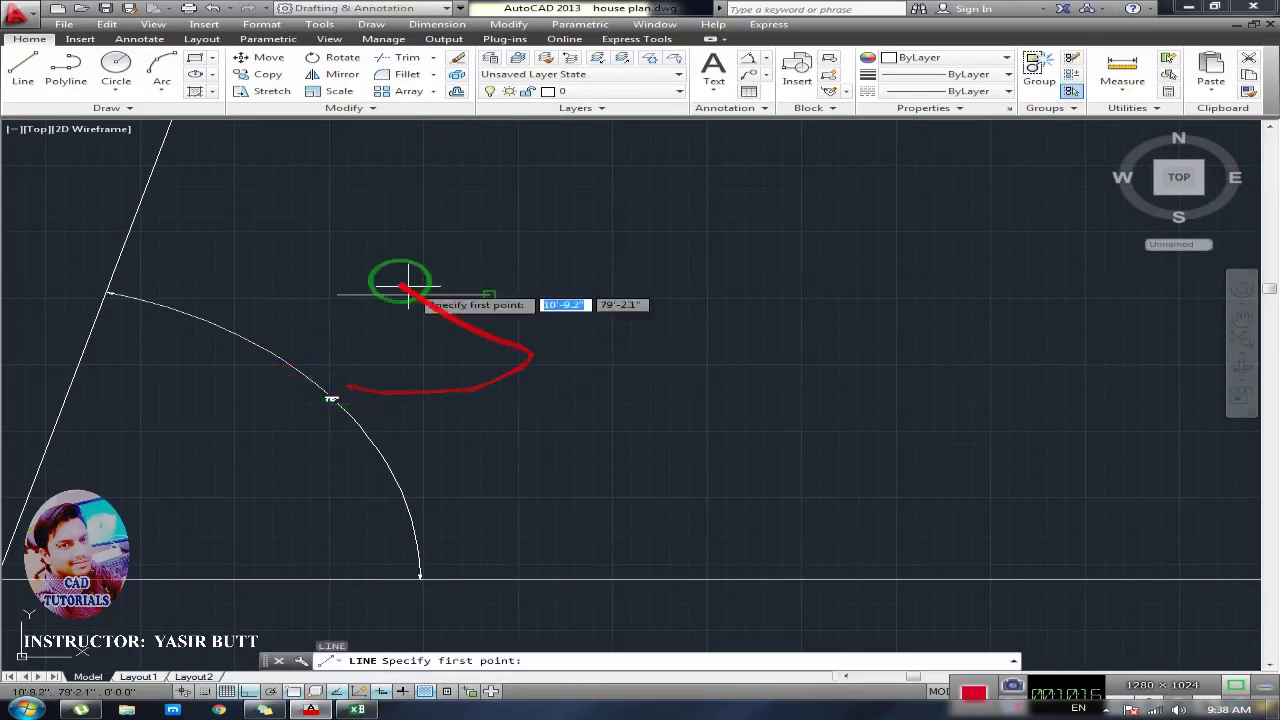
{"action": "left_click", "coordinate": [357, 247]}
{"action": "left_click", "coordinate": [645, 247]}
{"action": "left_click", "coordinate": [645, 152]}
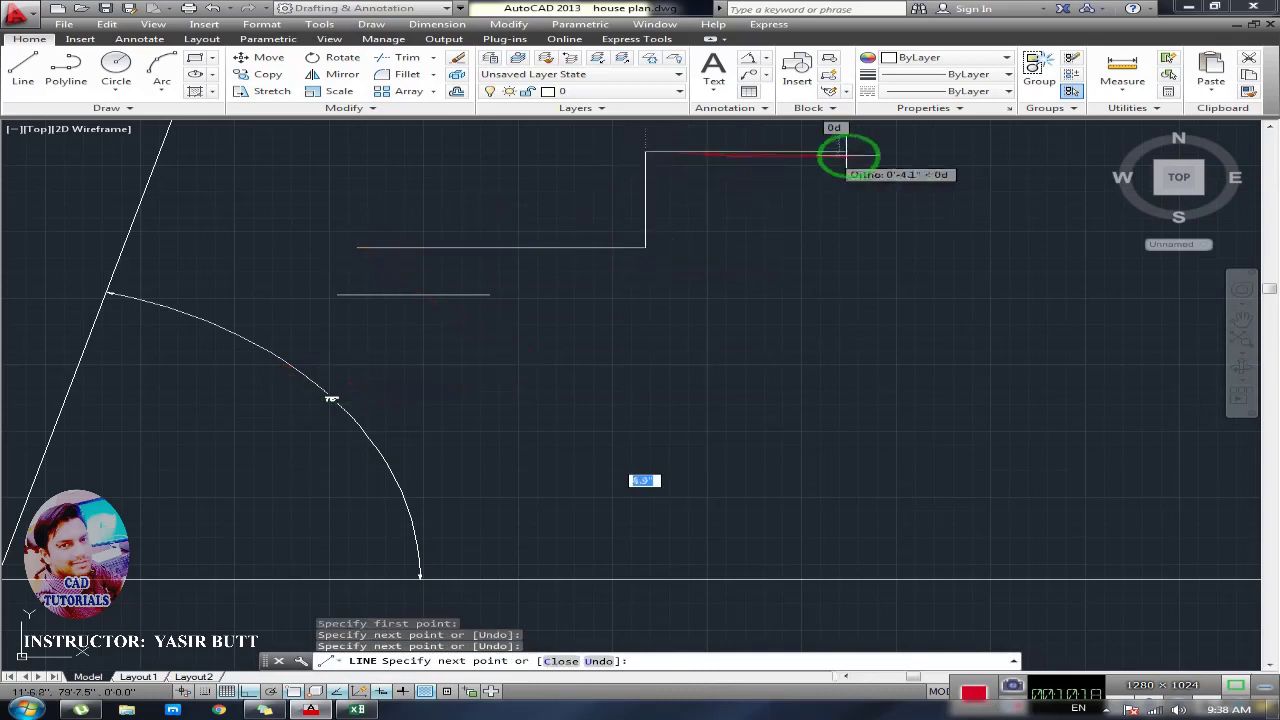
{"action": "left_click", "coordinate": [851, 152]}
{"action": "left_click", "coordinate": [851, 290]}
{"action": "left_click", "coordinate": [742, 290]}
{"action": "left_click", "coordinate": [1003, 334]}
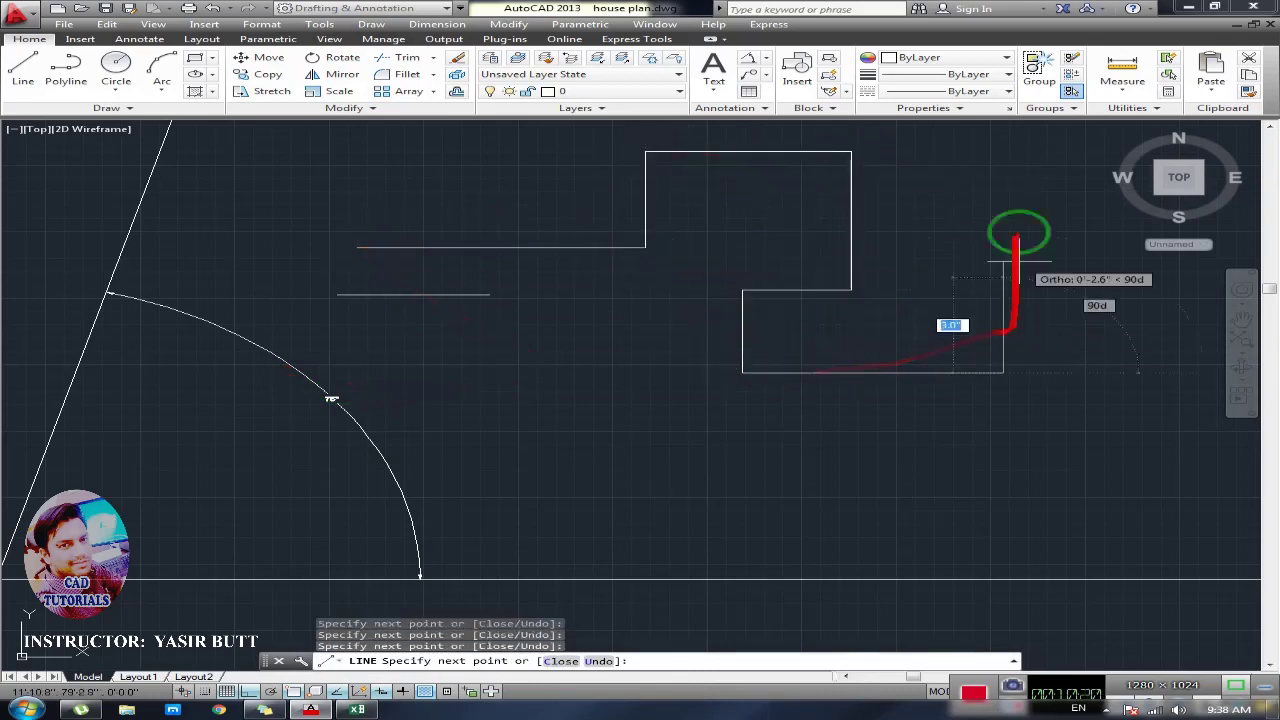
{"action": "left_click", "coordinate": [1003, 188]}
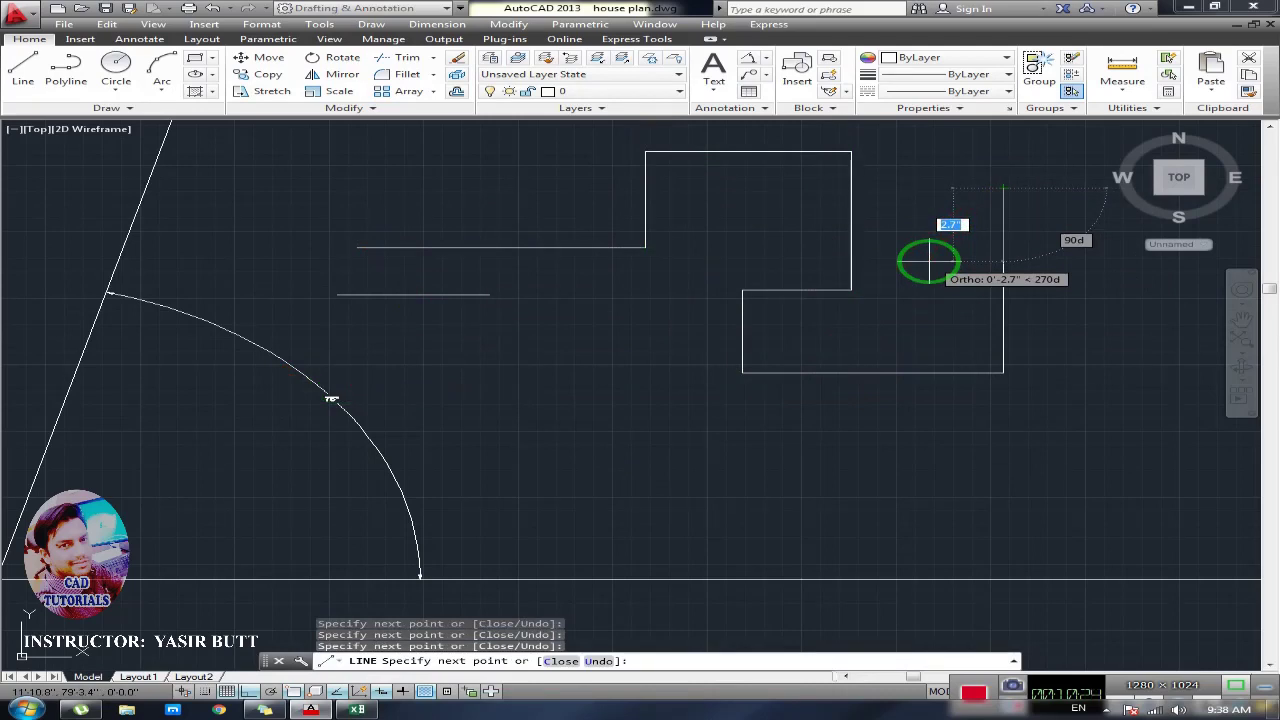
Turn Ortho off, continue the line chain with nine freehand diagonal segments crossing the stepped shape and end the command
{"action": "key", "text": "F8"}
{"action": "left_click", "coordinate": [766, 467]}
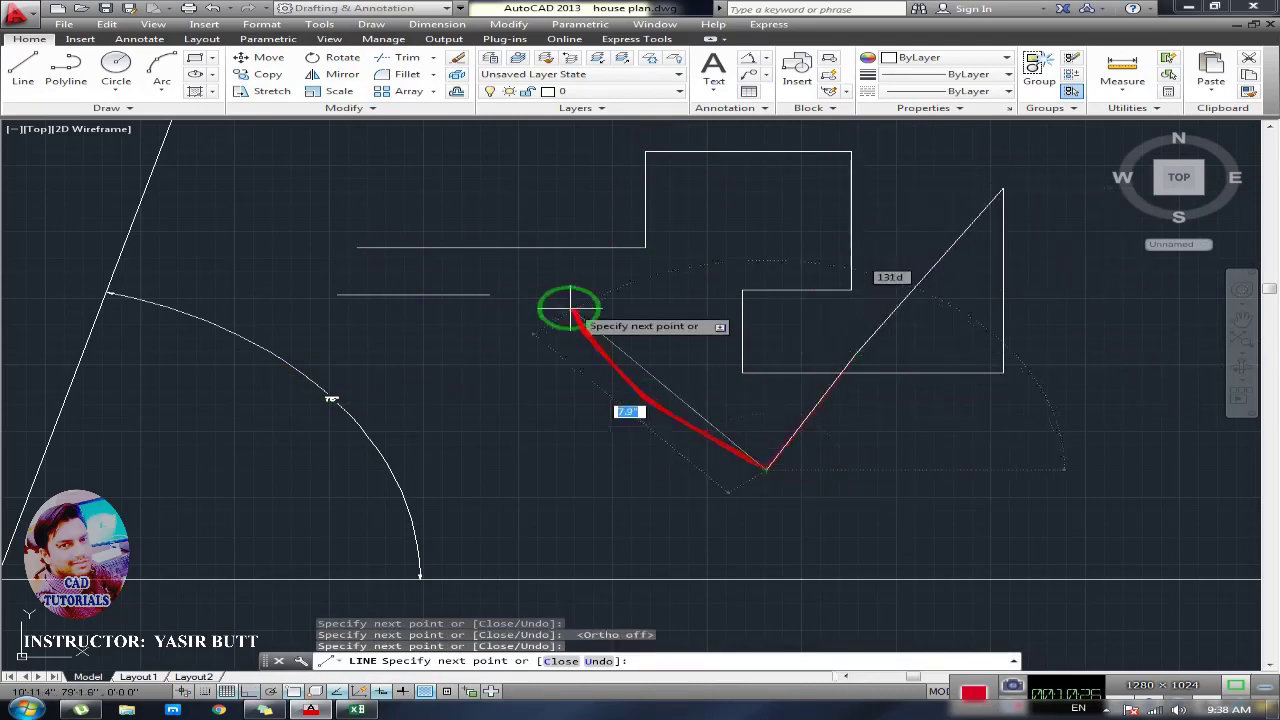
{"action": "left_click", "coordinate": [571, 307]}
{"action": "left_click", "coordinate": [672, 229]}
{"action": "left_click", "coordinate": [423, 420]}
{"action": "left_click", "coordinate": [624, 463]}
{"action": "left_click", "coordinate": [727, 276]}
{"action": "left_click", "coordinate": [910, 221]}
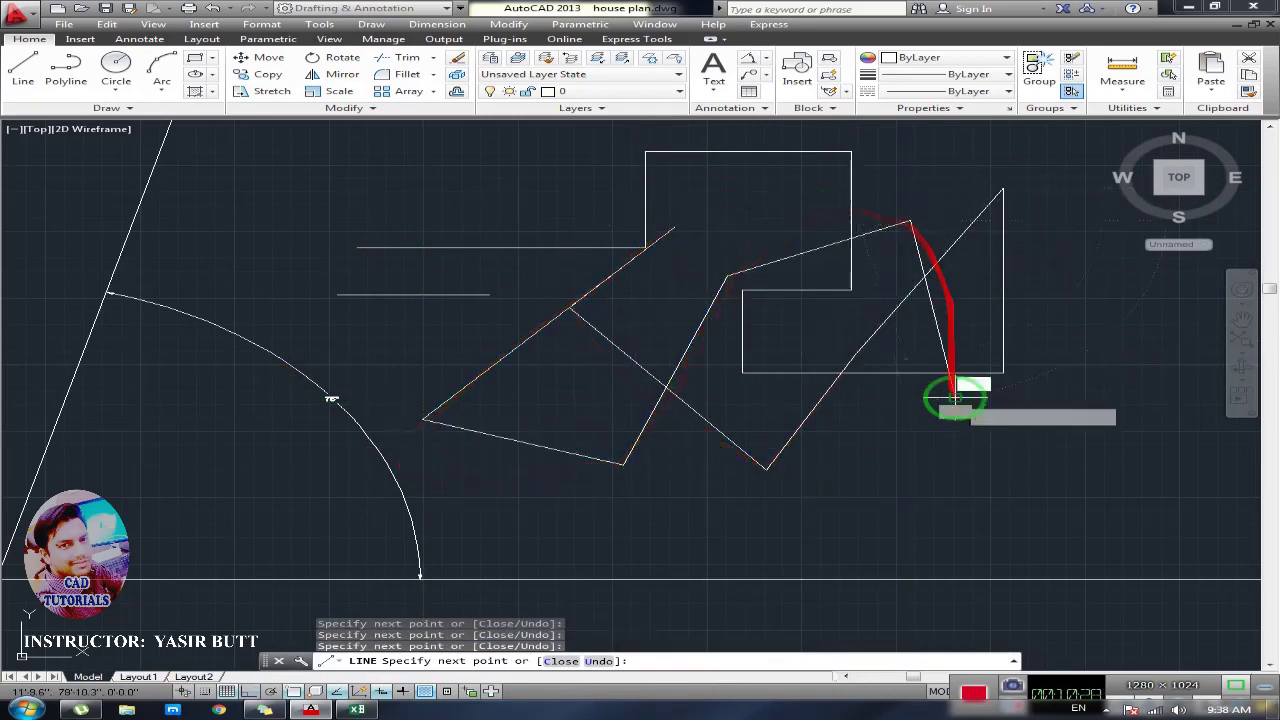
{"action": "left_click", "coordinate": [955, 398]}
{"action": "left_click", "coordinate": [822, 467]}
{"action": "key", "text": "Escape"}
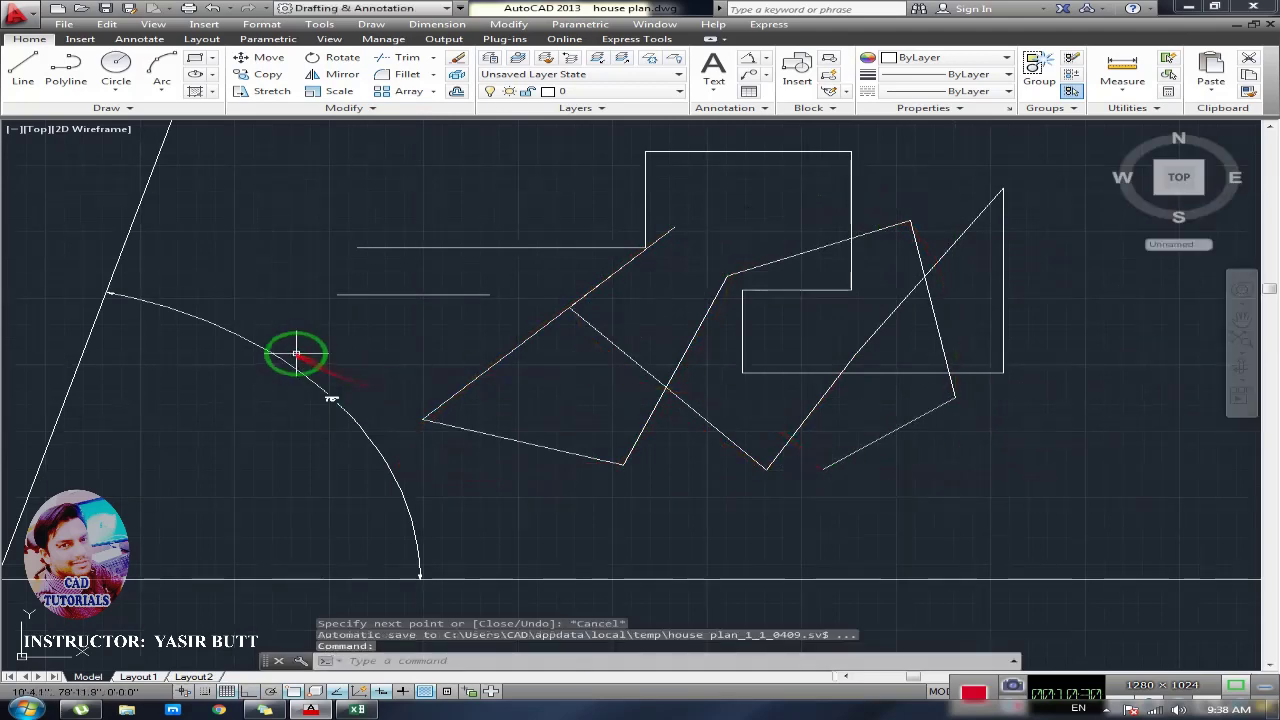
{"action": "scroll", "coordinate": [297, 352], "scroll_direction": "down", "scroll_amount": 1}
{"action": "middle_click_drag", "start_coordinate": [418, 310], "coordinate": [330, 370]}
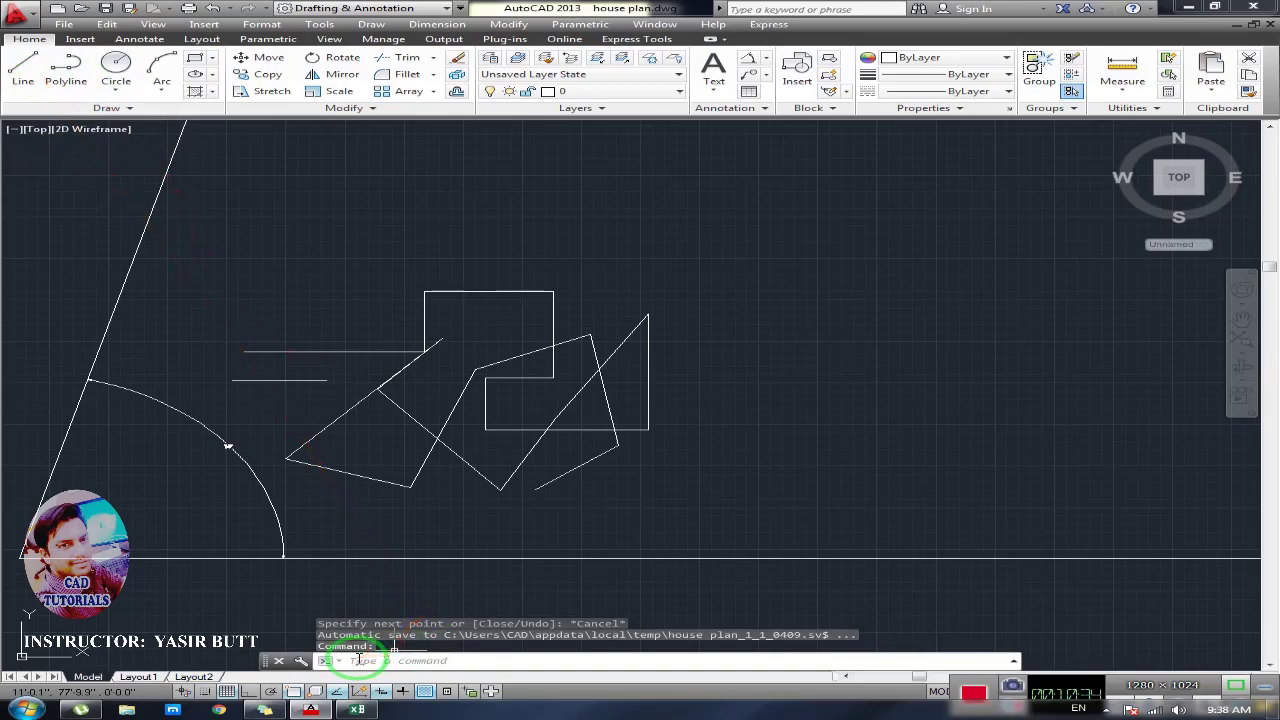
{"action": "left_click", "coordinate": [358, 709]}
{"action": "left_click", "coordinate": [358, 709]}
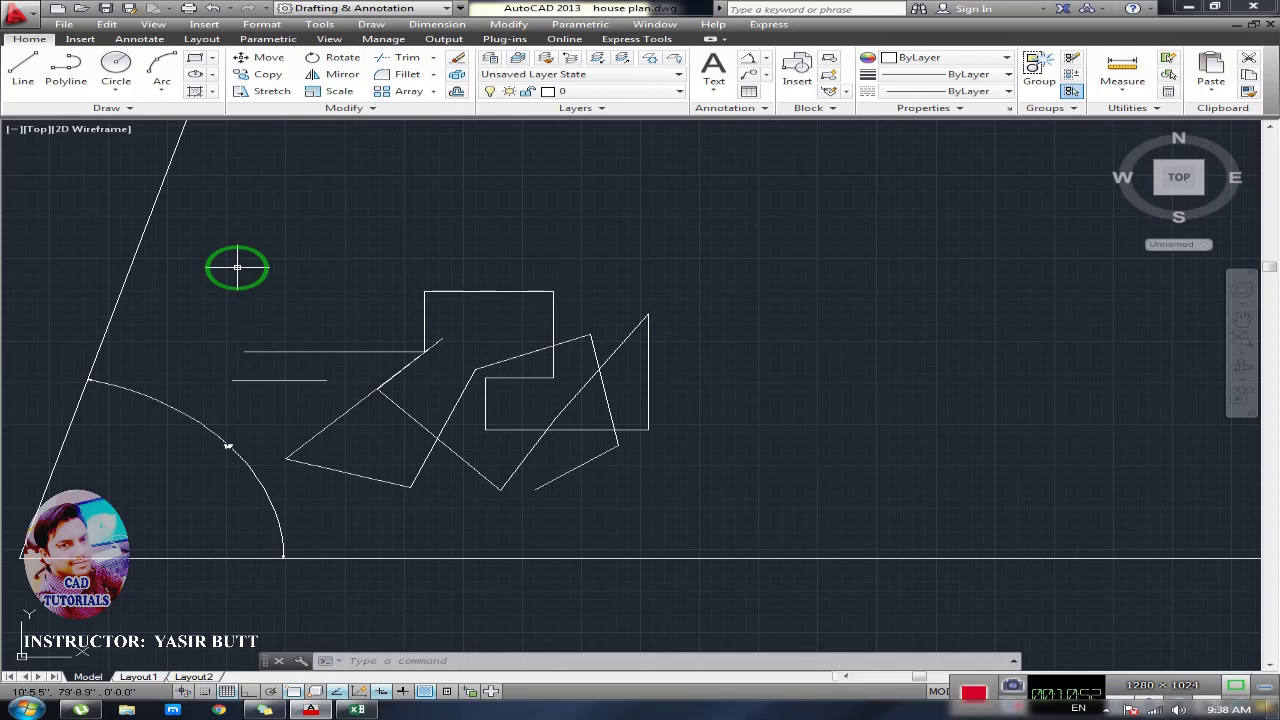
{"action": "middle_click_drag", "start_coordinate": [261, 286], "coordinate": [261, 319]}
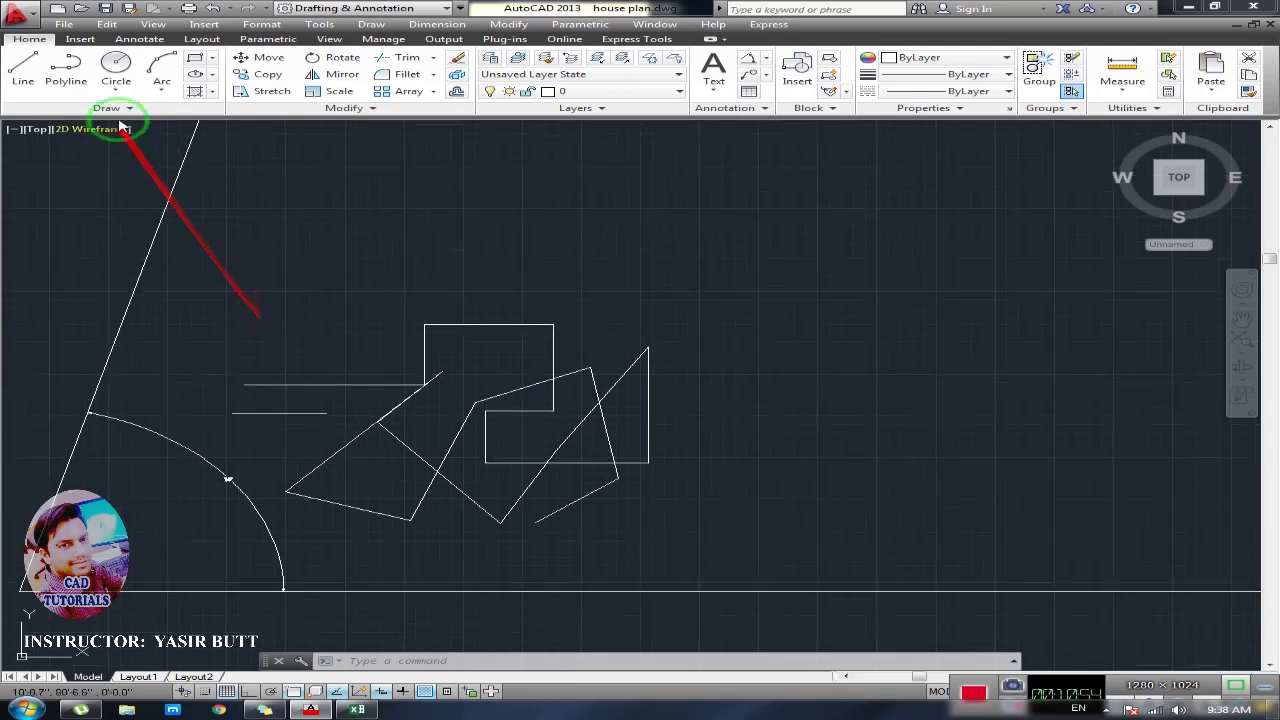